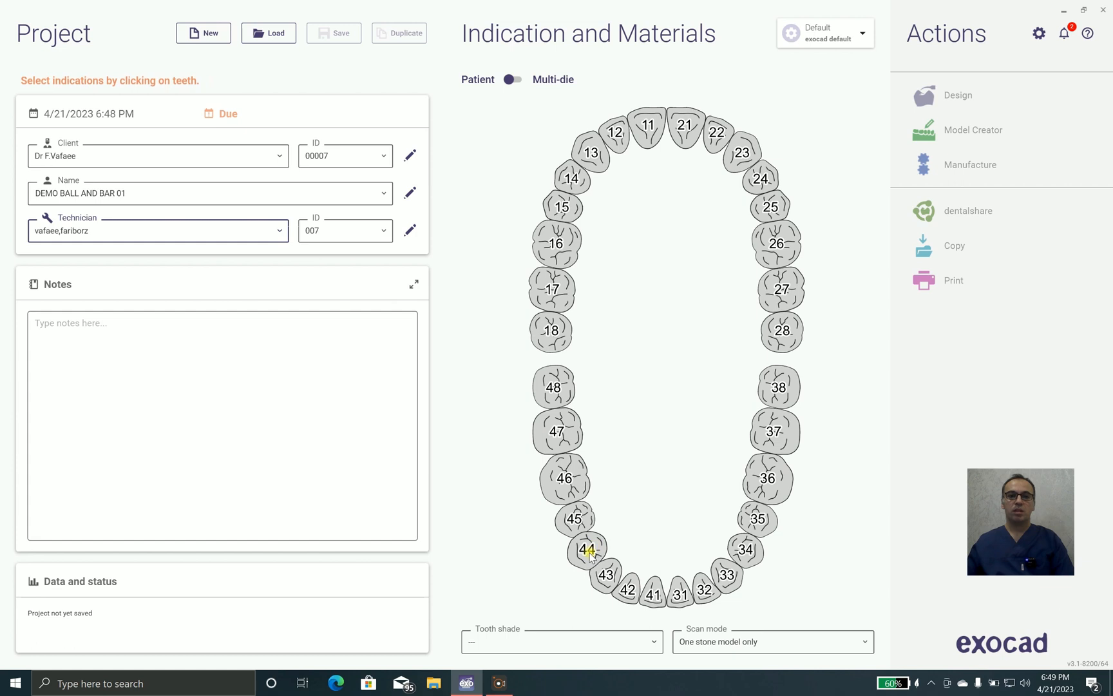
Step: Define tooth 34 as a bar pillar in NP Metal with the screw-retained implant option
left_click(752, 551)
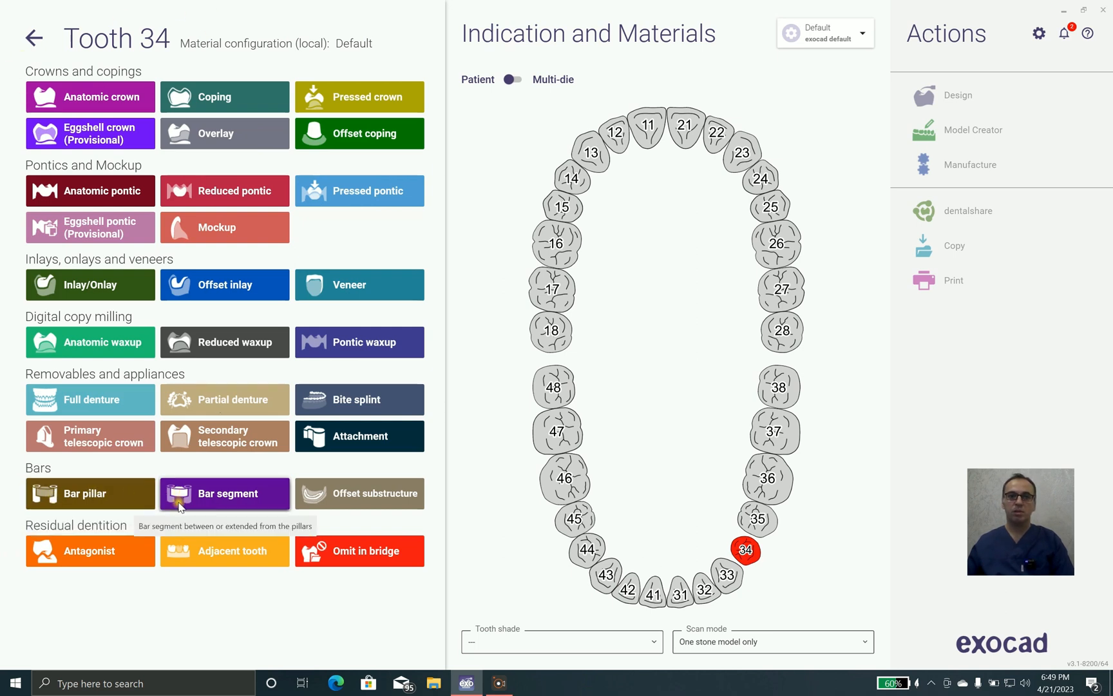
left_click(57, 499)
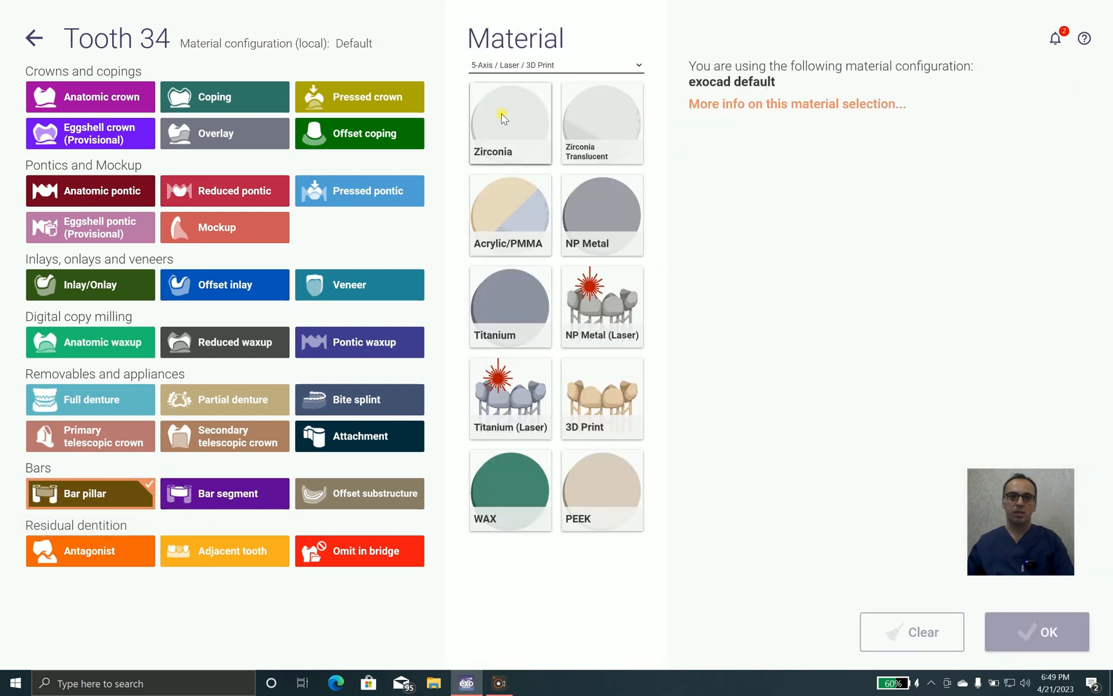
left_click(616, 205)
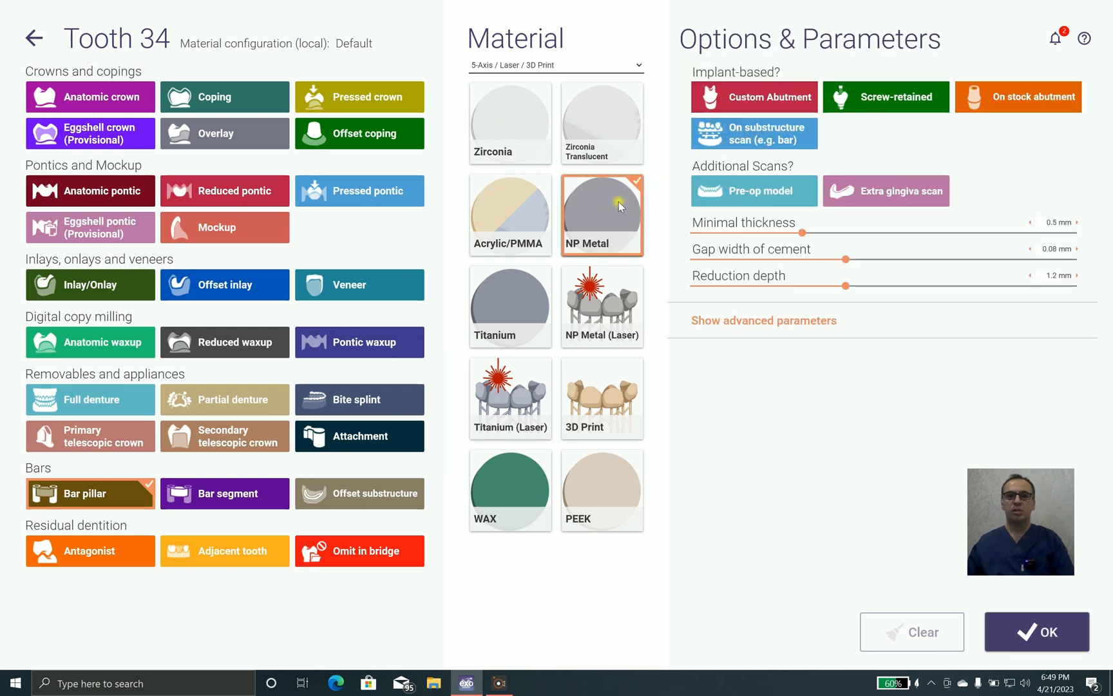
left_click(864, 99)
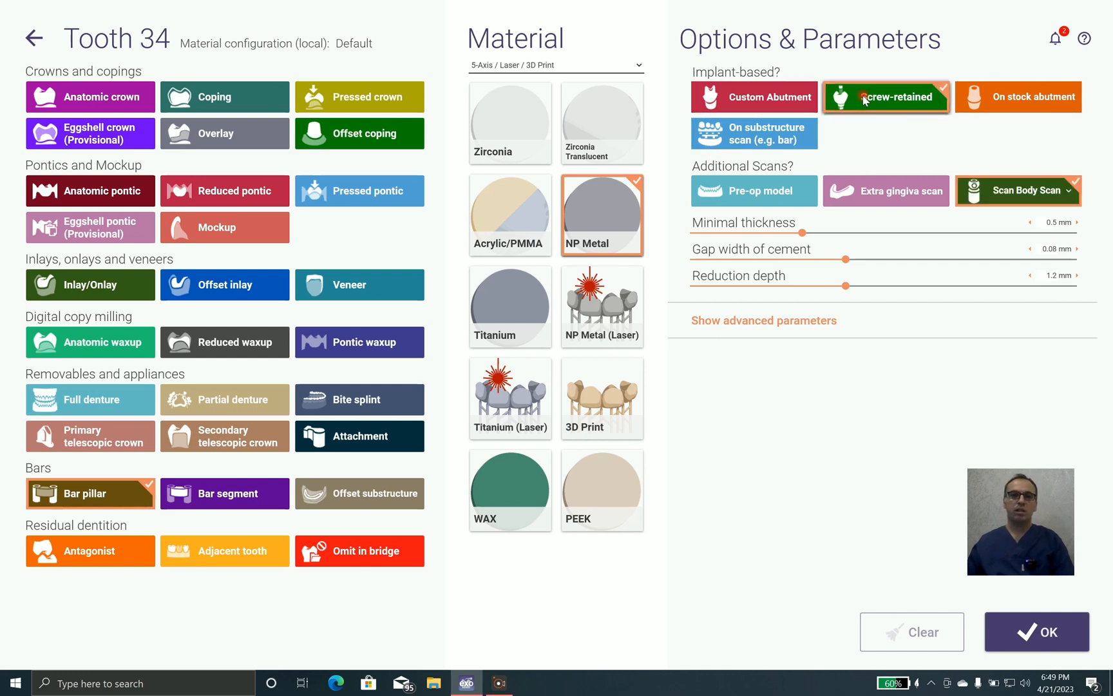
Step: Keep Scan Body Scan for tooth 34 and add the extra gingiva scan and pre-op model
left_click(1064, 193)
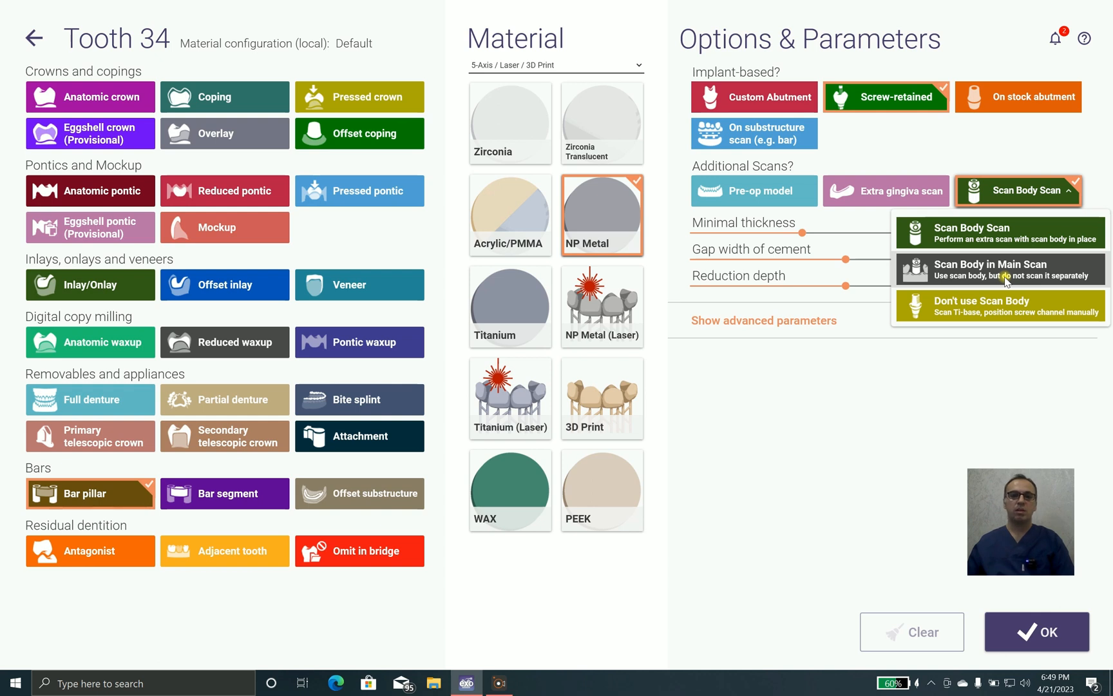
left_click(976, 159)
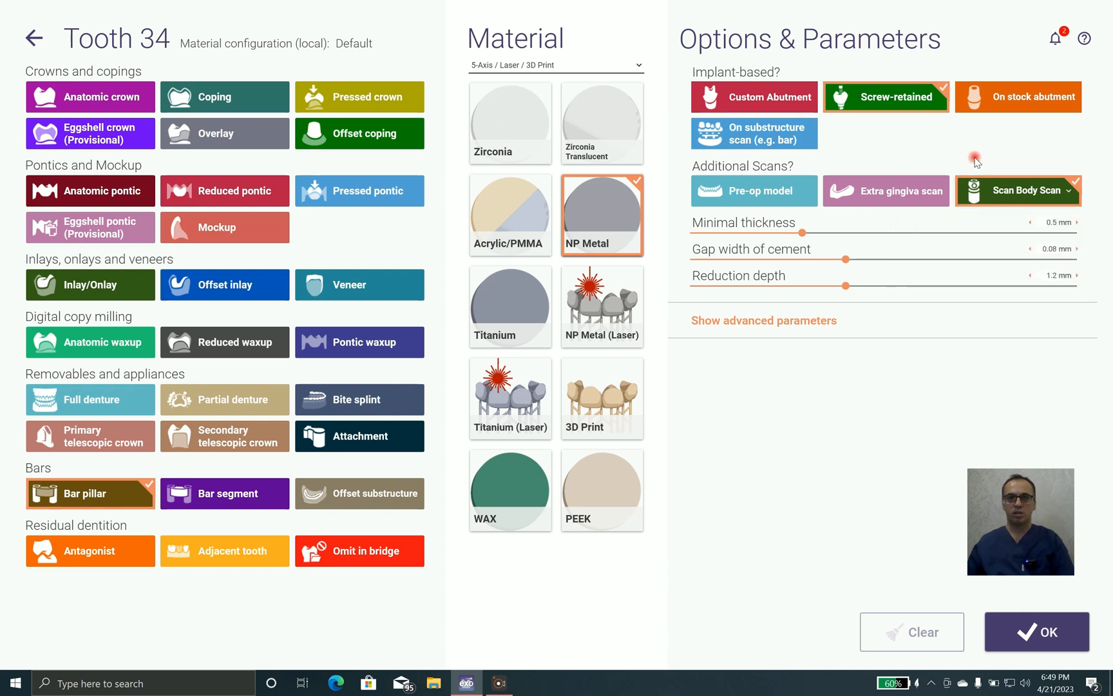
left_click(868, 196)
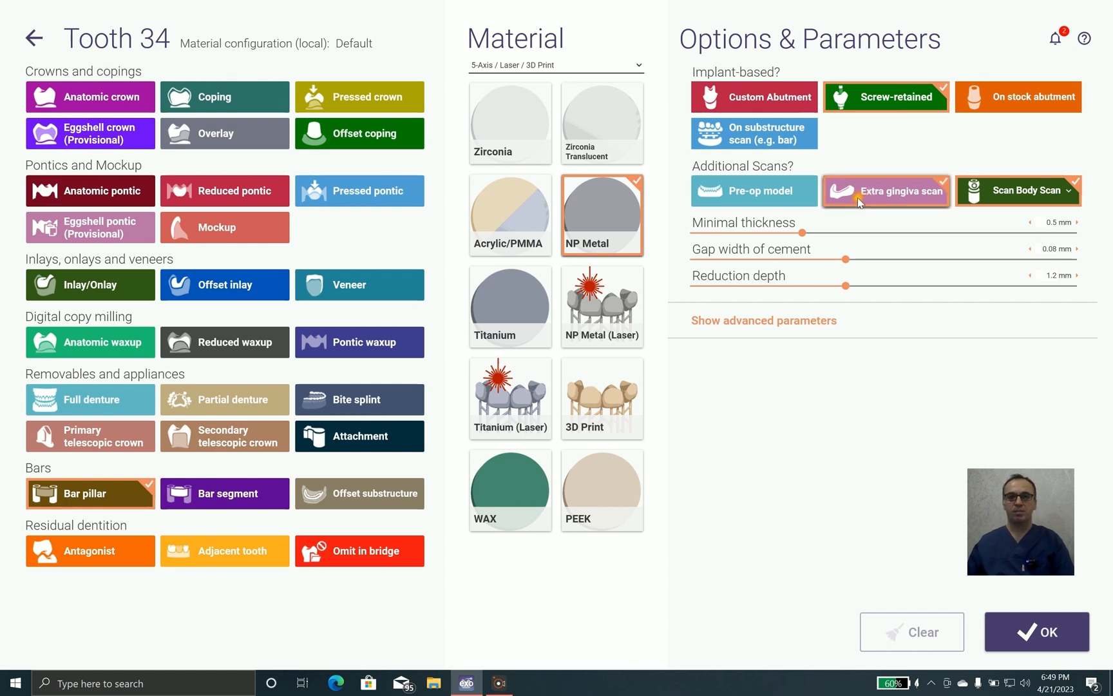
left_click(729, 200)
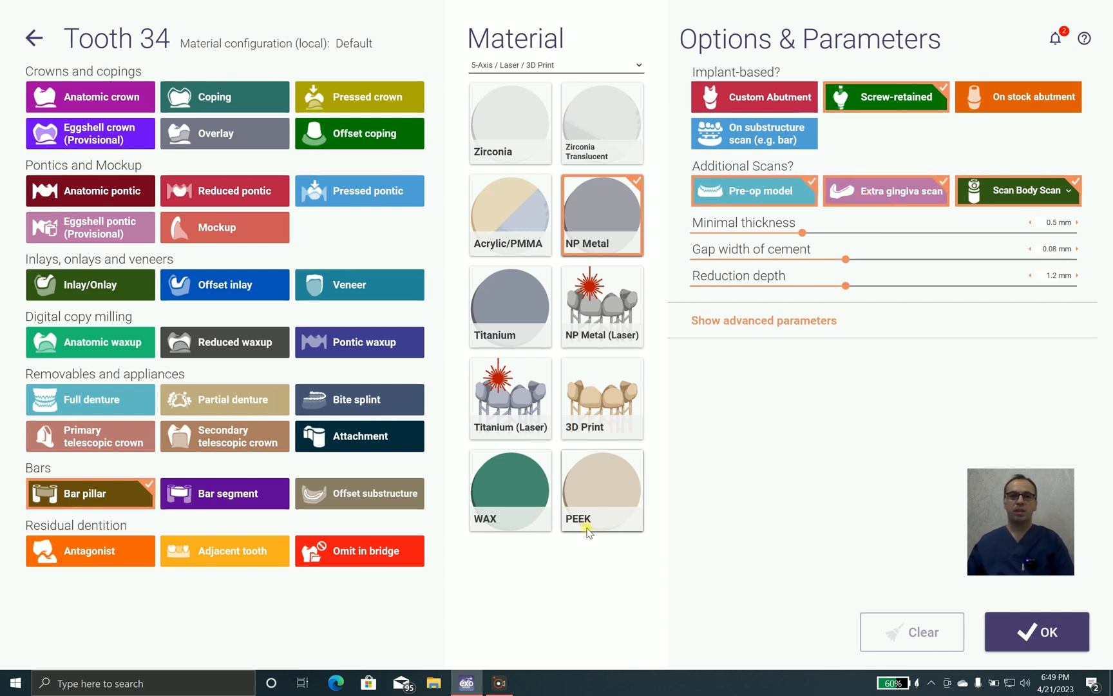
Step: Set tooth 34's minimal thickness to 0.68 mm and accept the bar pillar definition
left_click(720, 321)
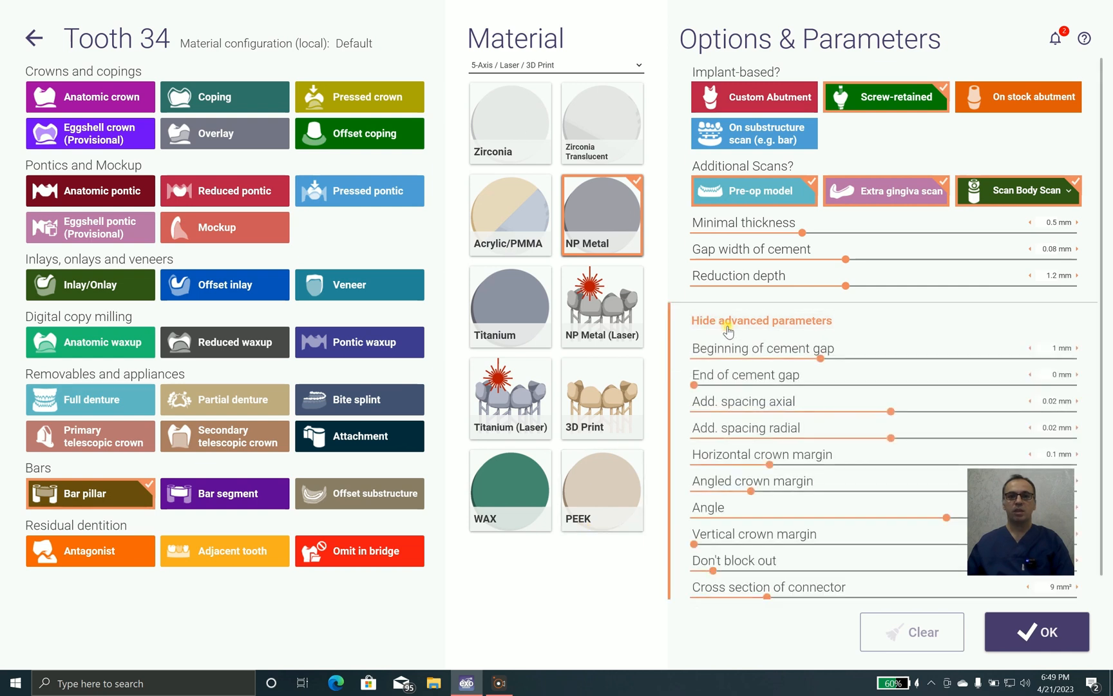
scroll(844, 450, "down", 1)
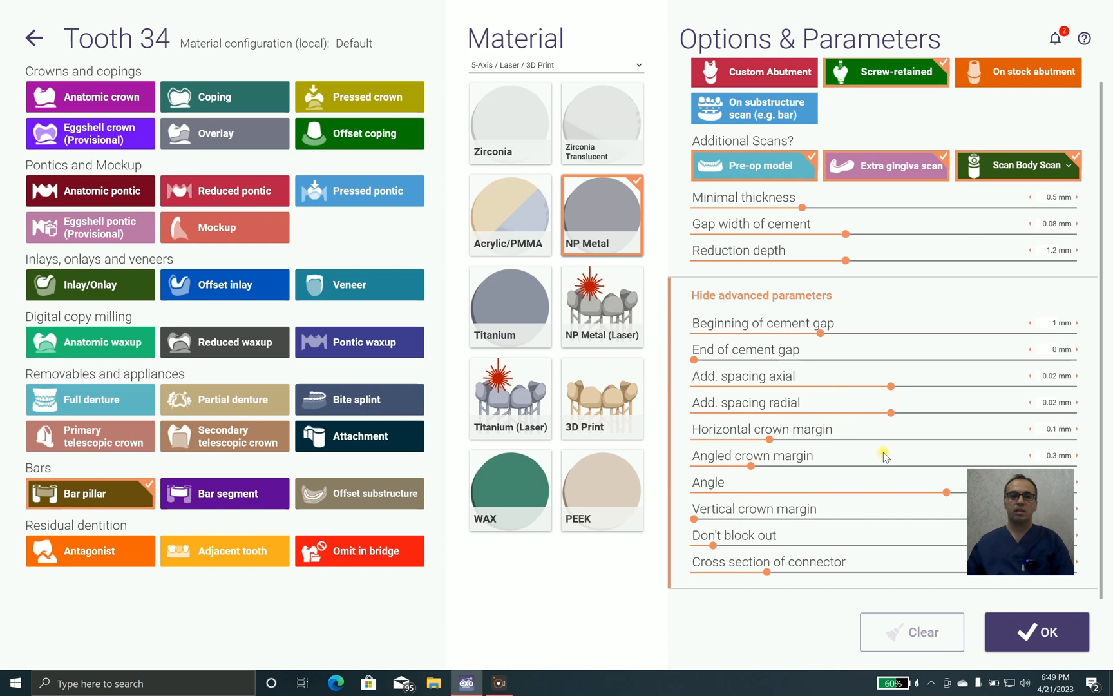
scroll(883, 456, "up", 1)
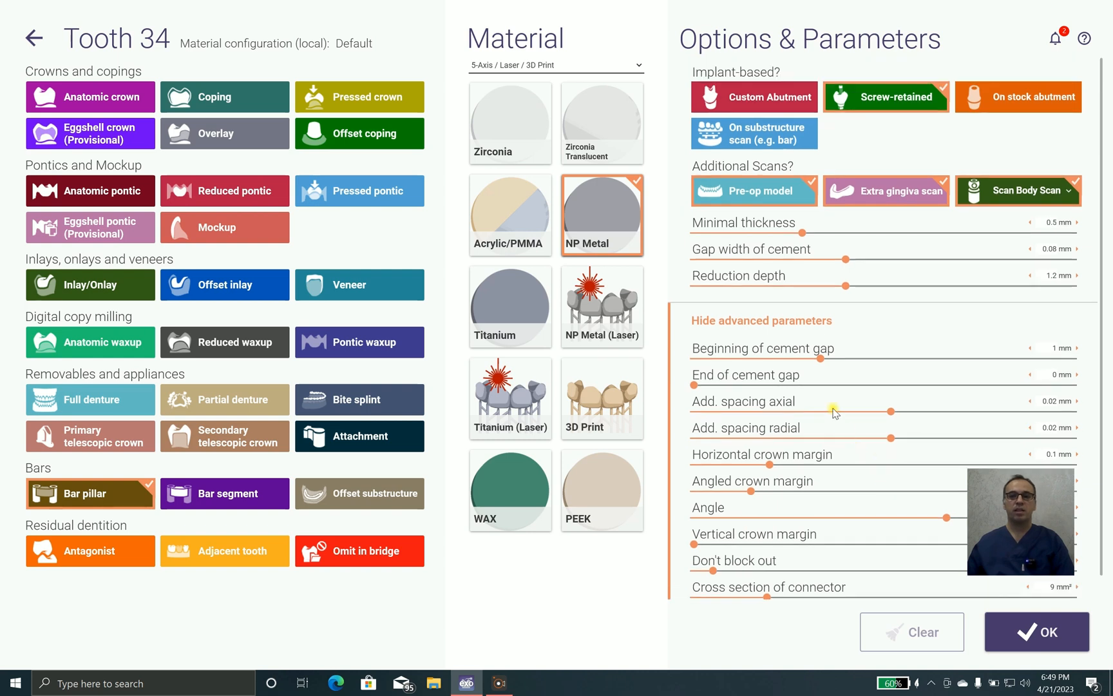
left_click_drag(801, 233, 863, 247)
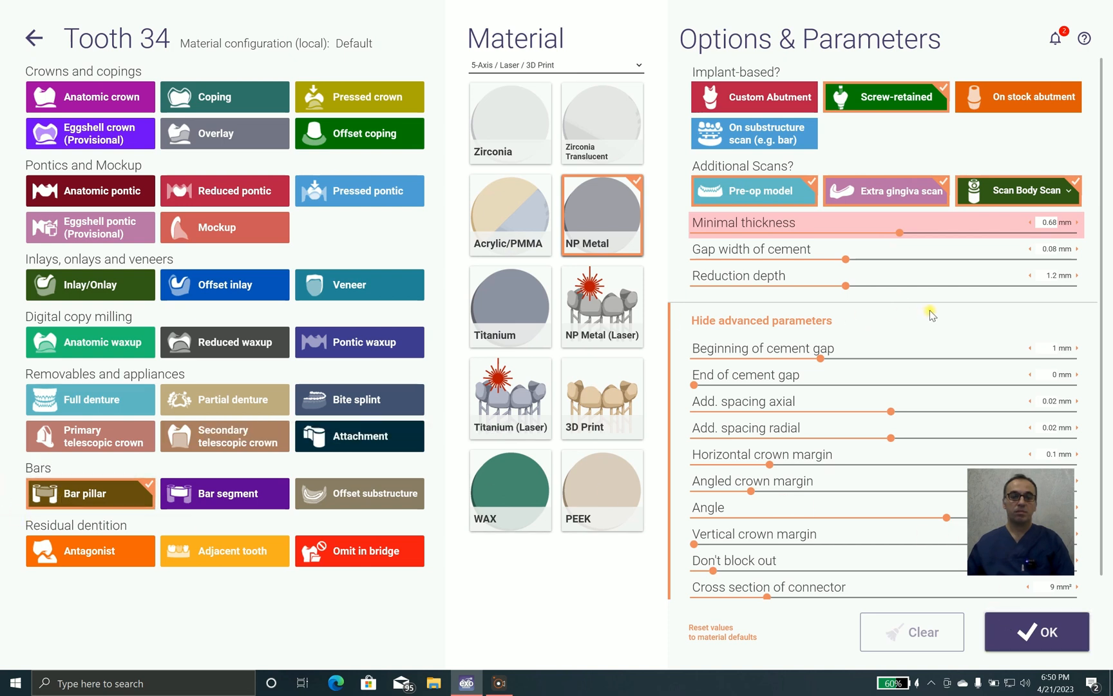
left_click(789, 327)
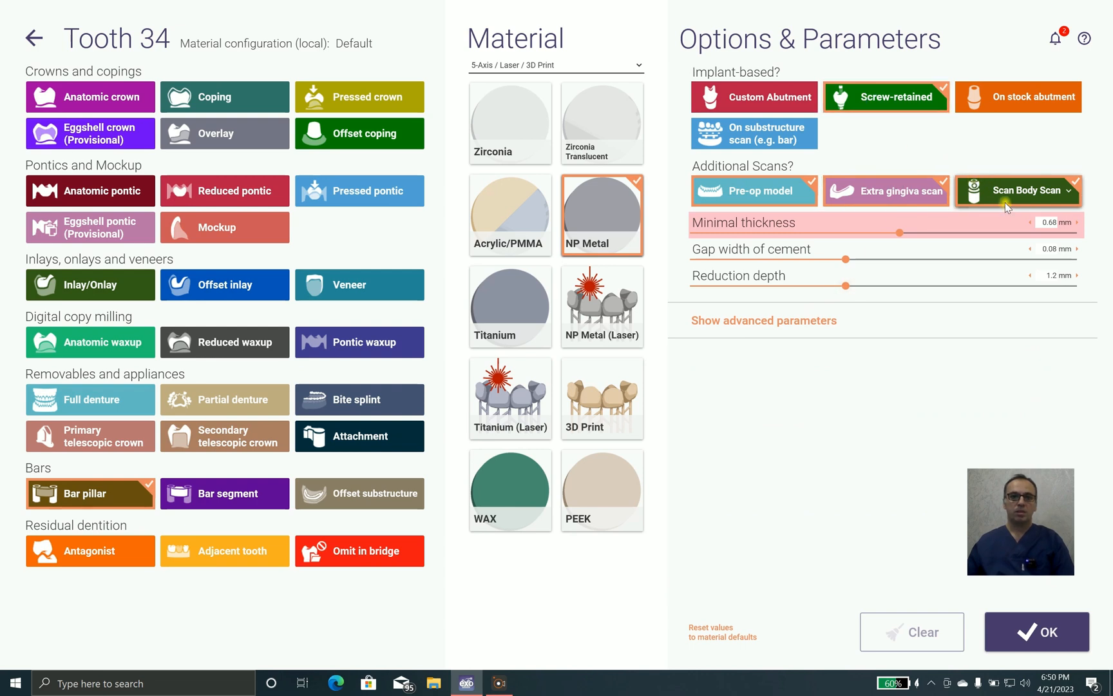
left_click(1025, 631)
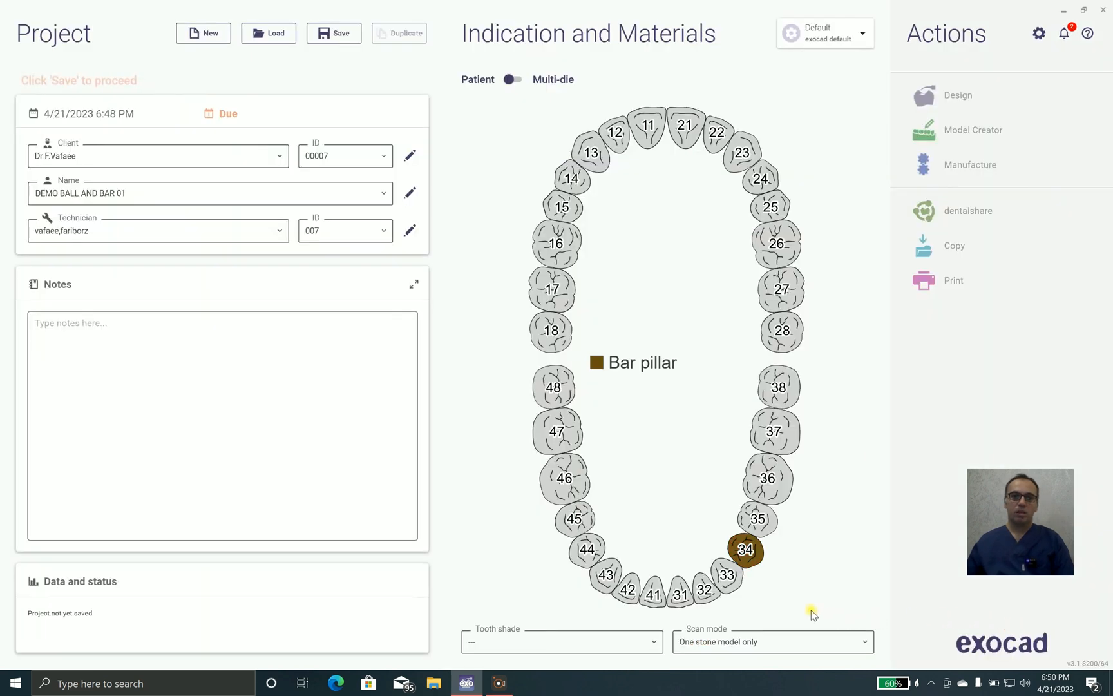
Step: Apply the same bar pillar definition to teeth 32, 42 and 44
left_click(705, 589)
left_click(625, 589)
left_click(587, 549)
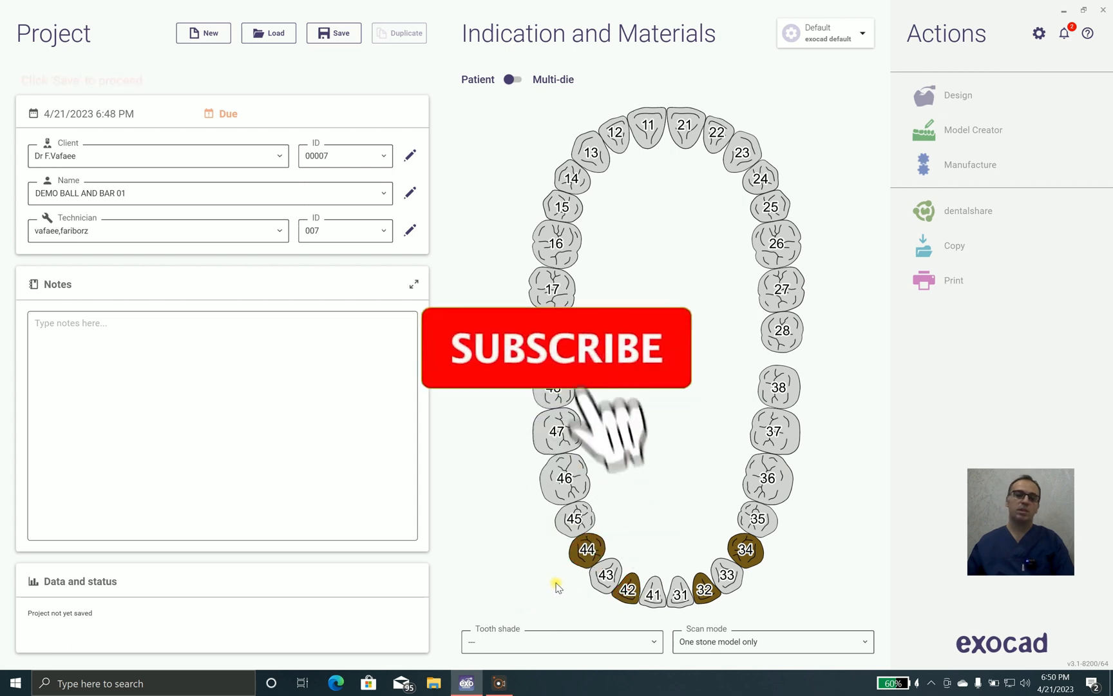
Step: Define tooth 46 as an NP Metal bar segment with extra gingiva and pre-op scans, and repeat it on 45, 43, 41, 31, 33, 35 and 36
left_click(577, 485)
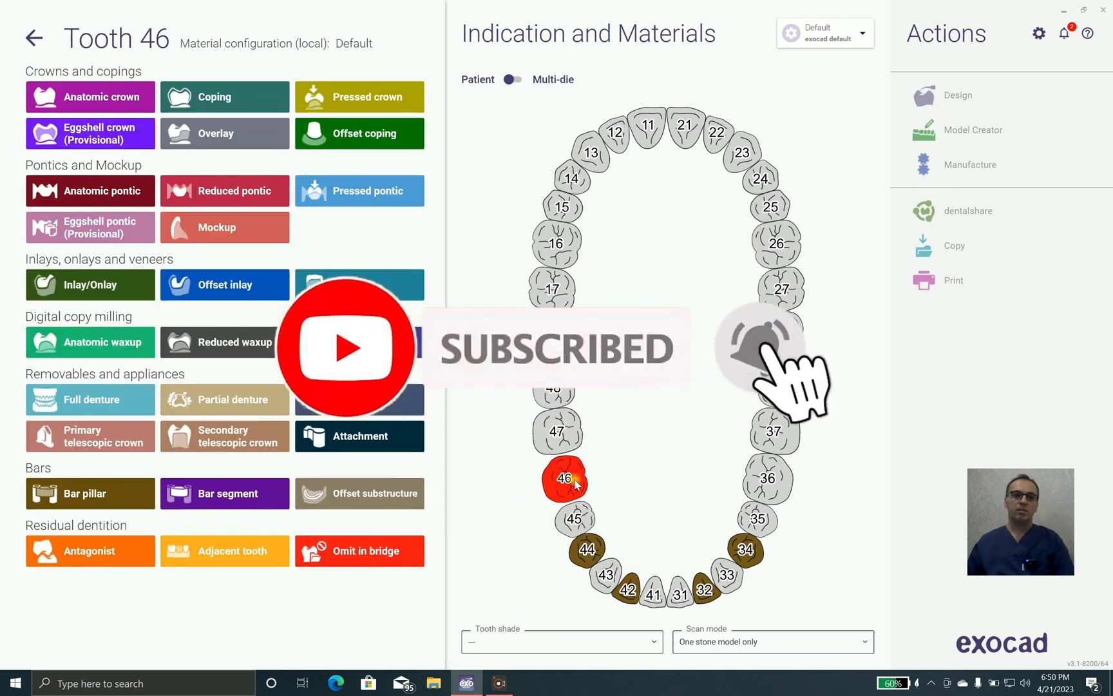
left_click(220, 497)
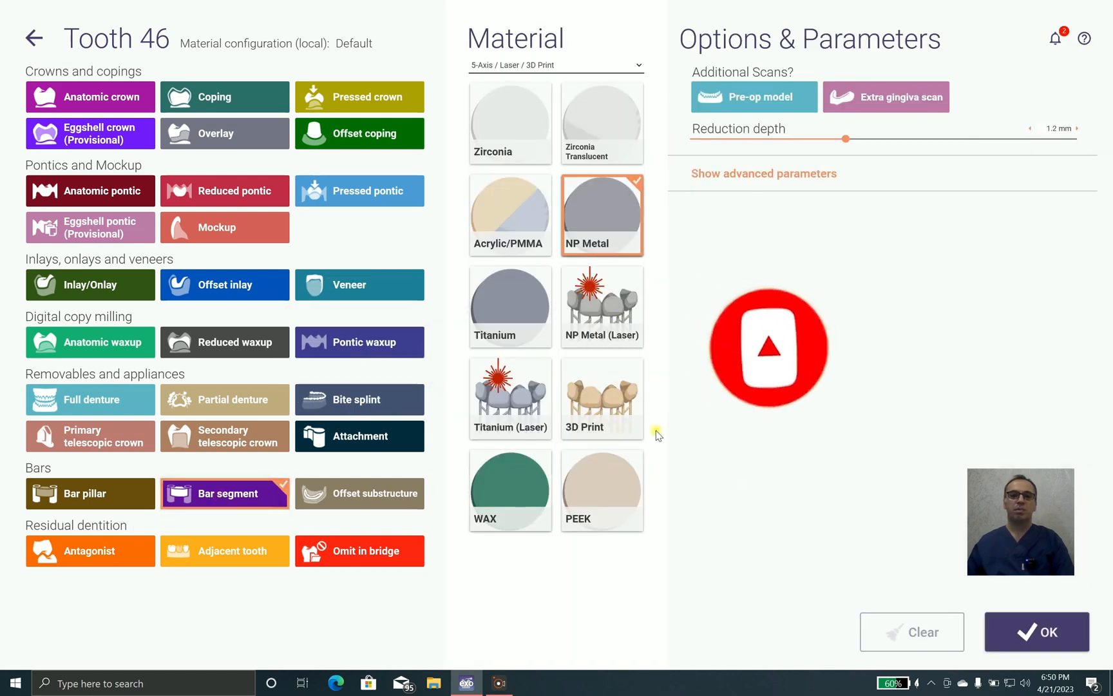
left_click(864, 103)
left_click(783, 95)
left_click(1040, 622)
mouse_move(579, 519)
left_mouse_down()
mouse_move(586, 551)
mouse_move(615, 579)
mouse_move(680, 603)
mouse_move(725, 576)
mouse_move(770, 477)
mouse_move(740, 545)
left_mouse_up()
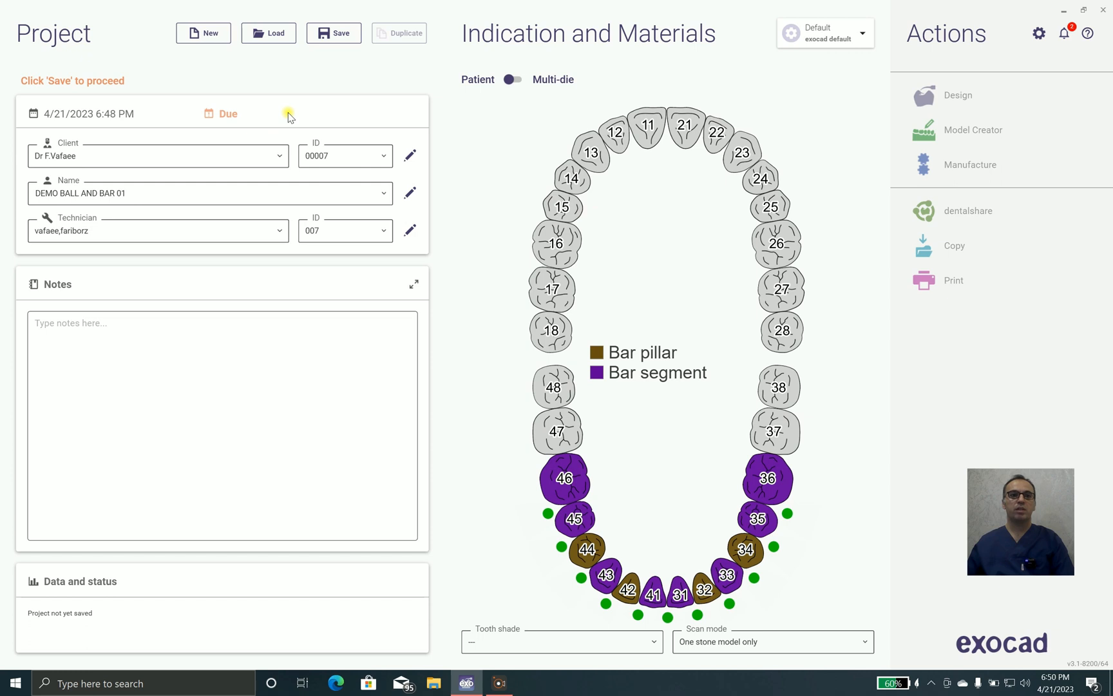
Step: Save the project and start its design
left_click(330, 46)
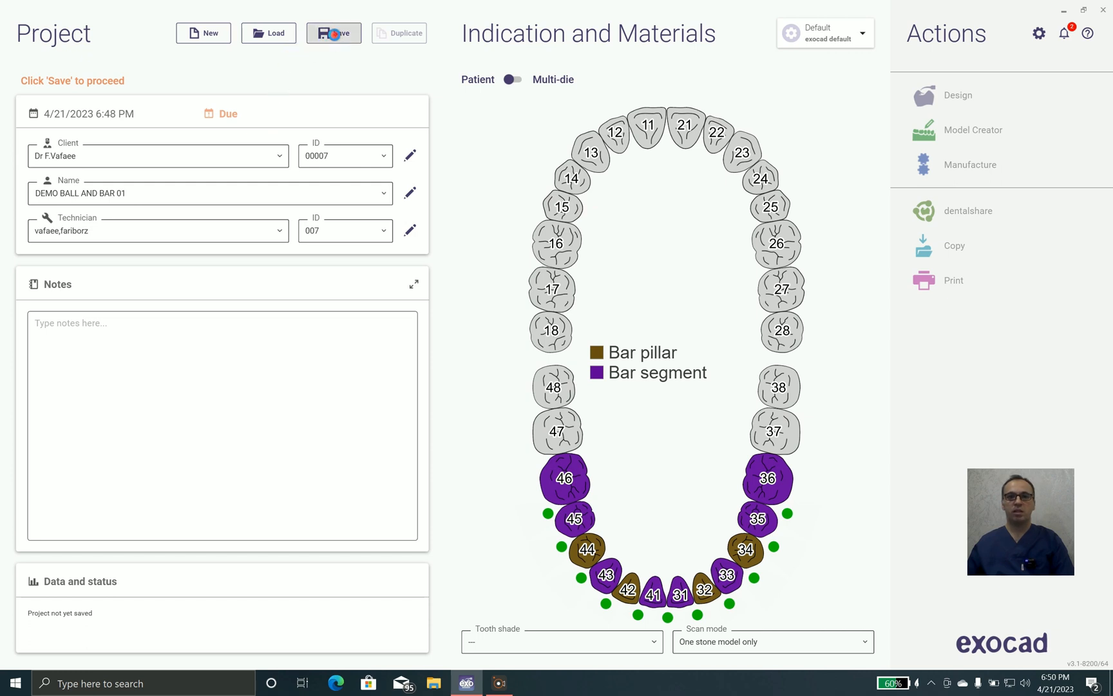
left_click(978, 97)
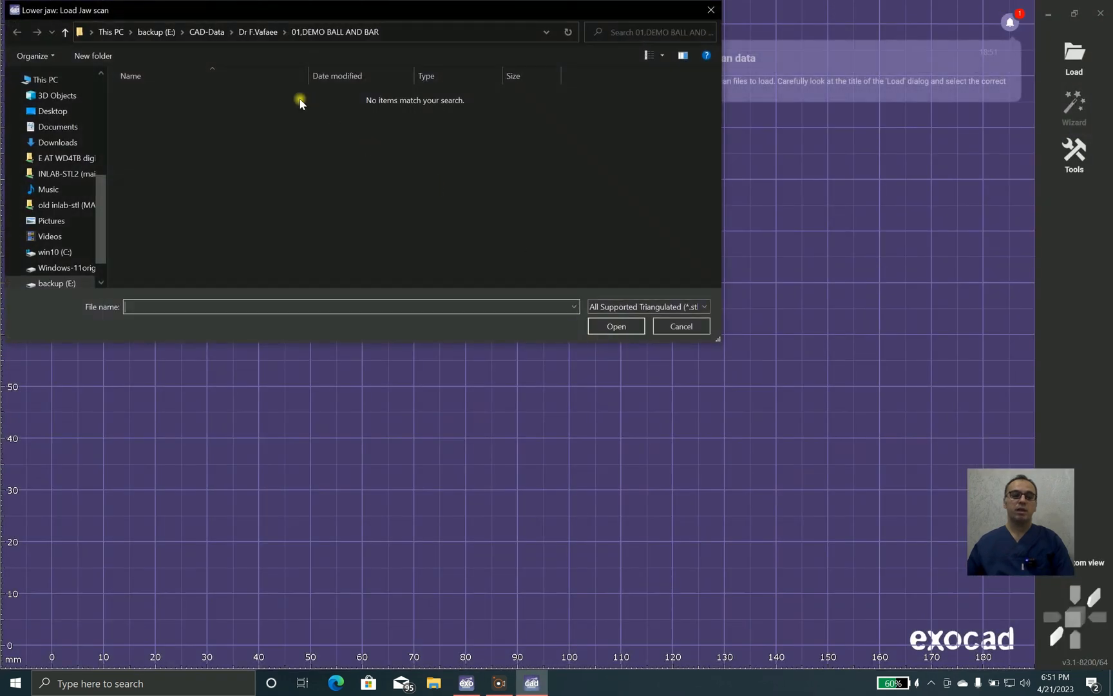
Step: Browse up to the CAD-Data folder and look through its DEMO CASE folder for the scan files
left_click(256, 33)
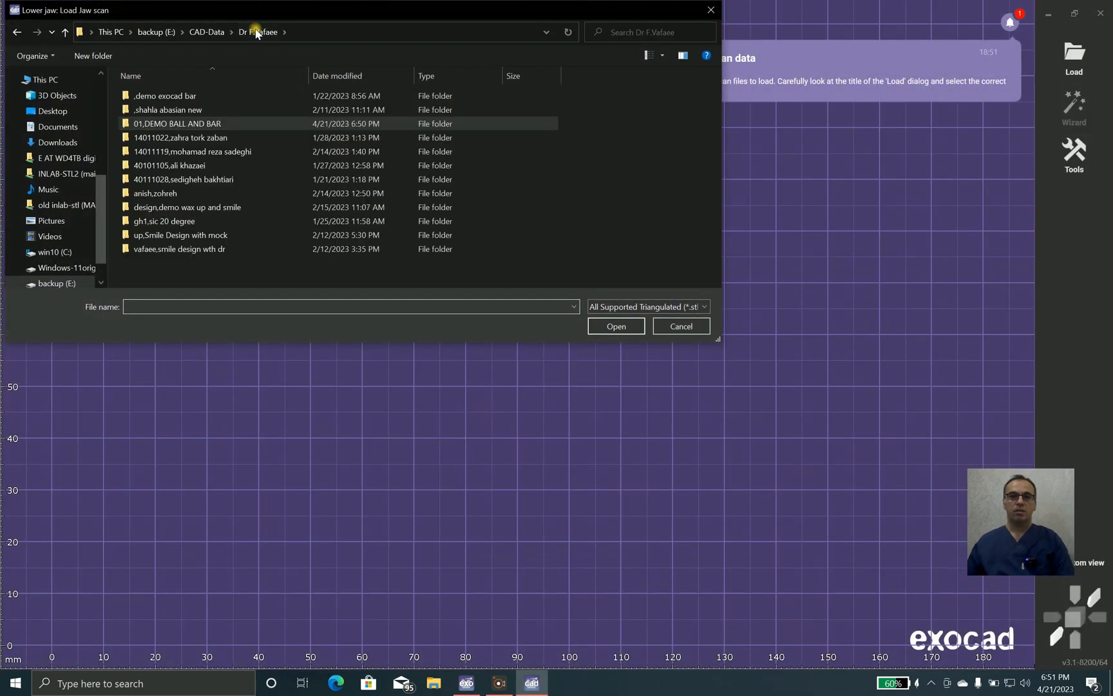
left_click(207, 32)
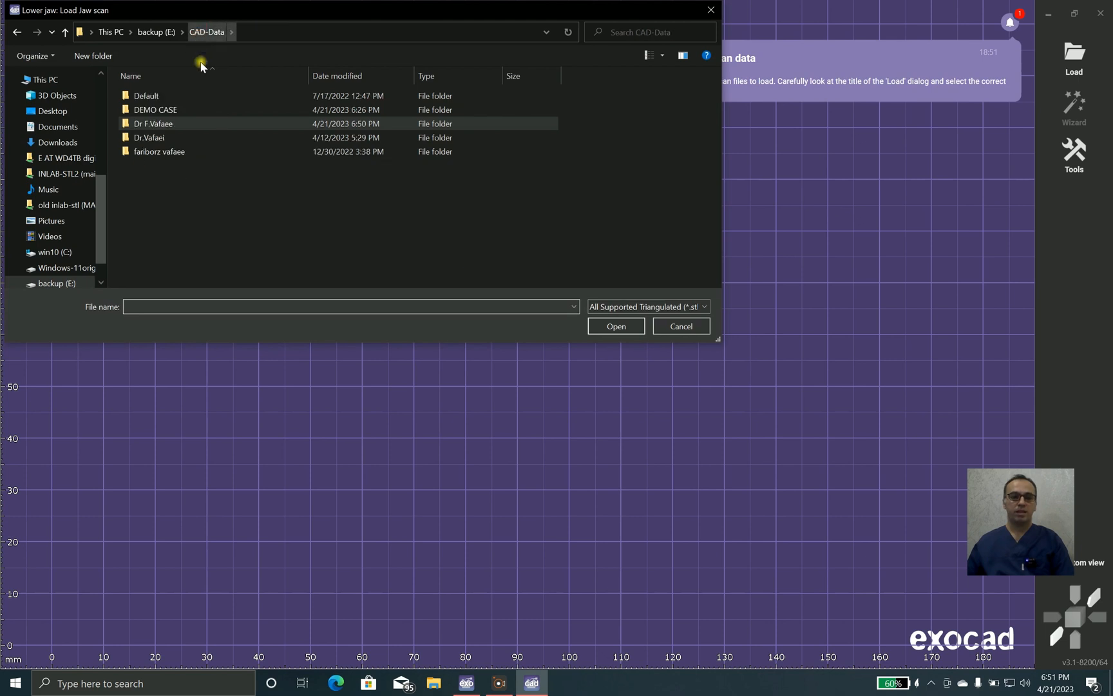
double_click(200, 111)
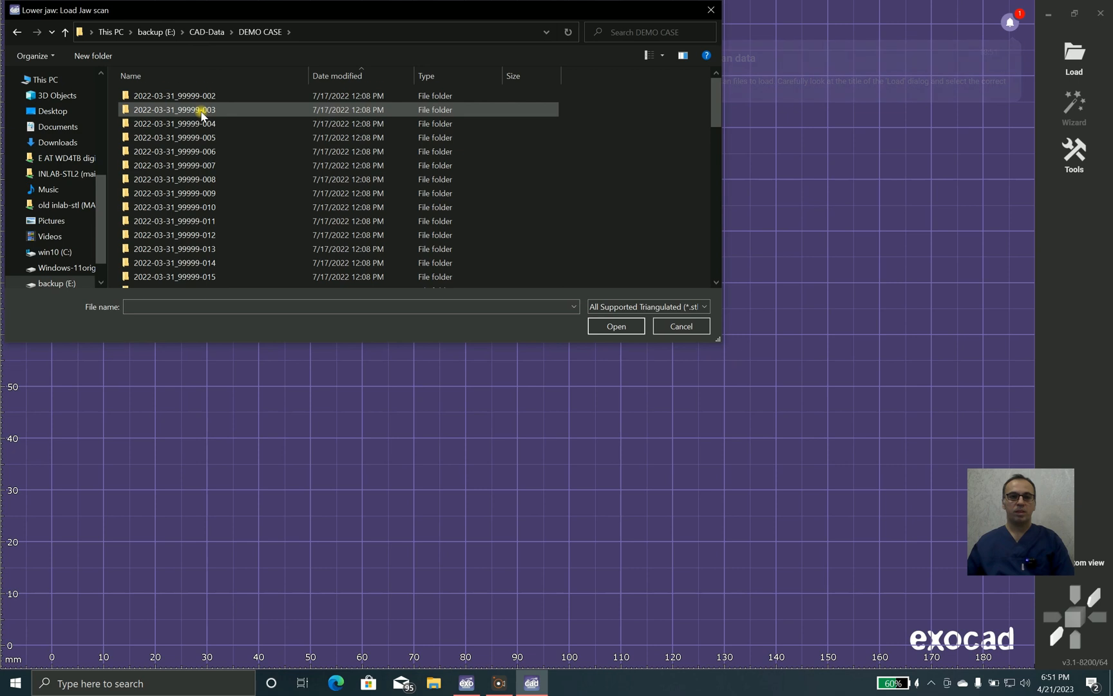
scroll(202, 115, "down", 15)
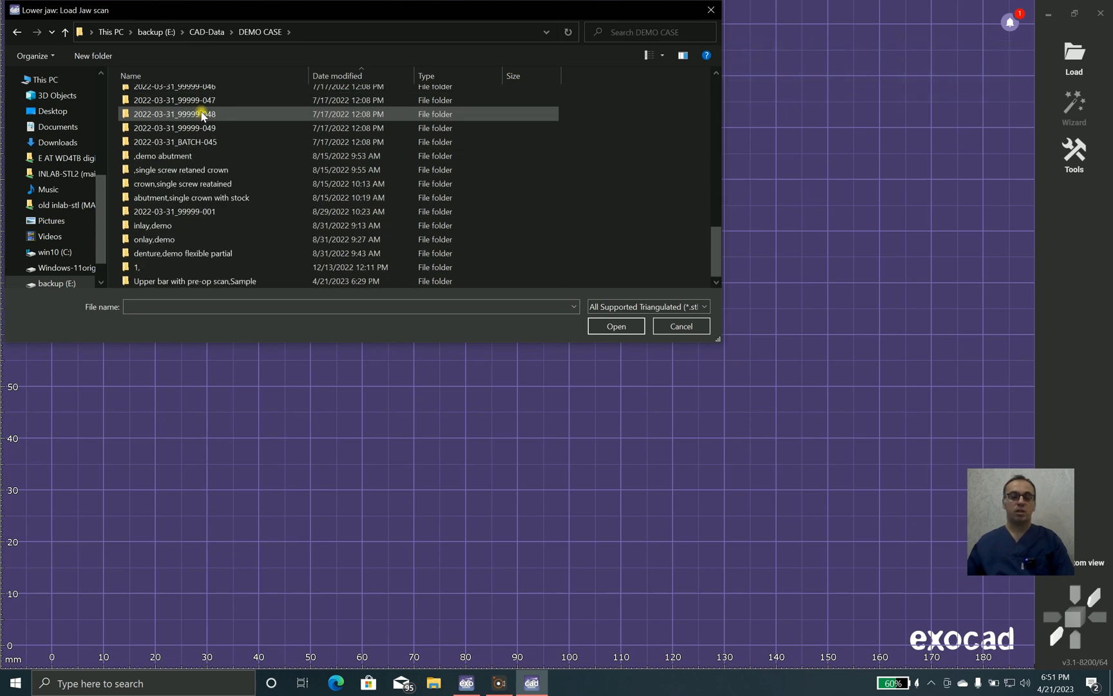
left_click(205, 32)
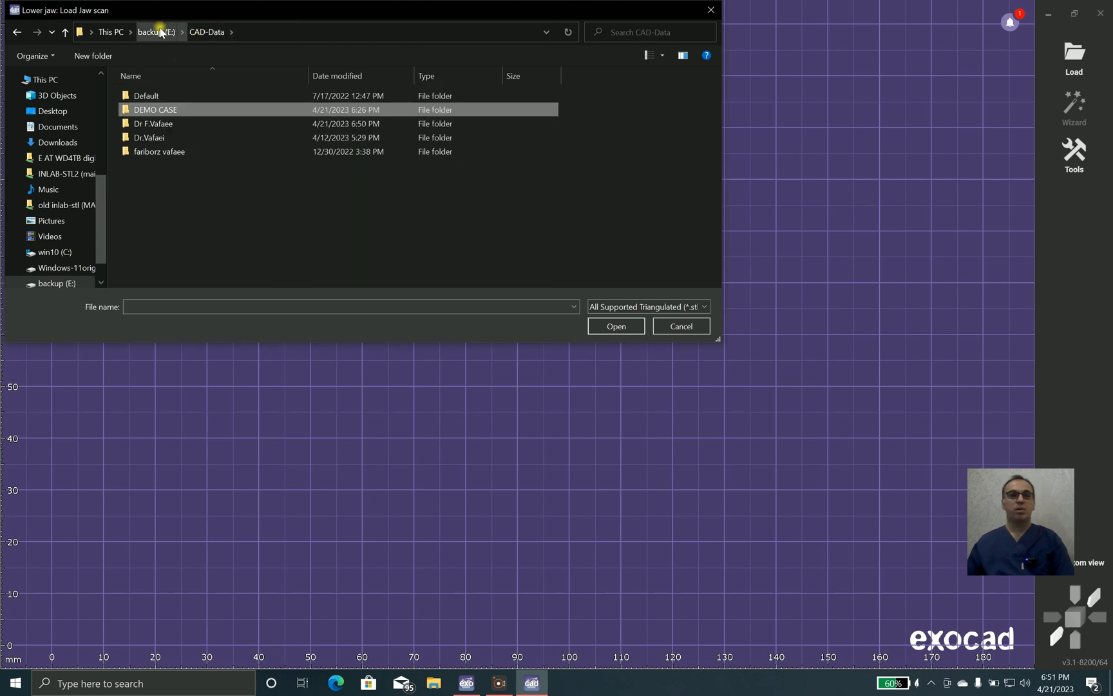
Step: Search CAD-Data for "BALL" and load BALL AND BAR DEMO - LOWER JAW.stl as the lower jaw scan
left_click(647, 52)
left_click(651, 35)
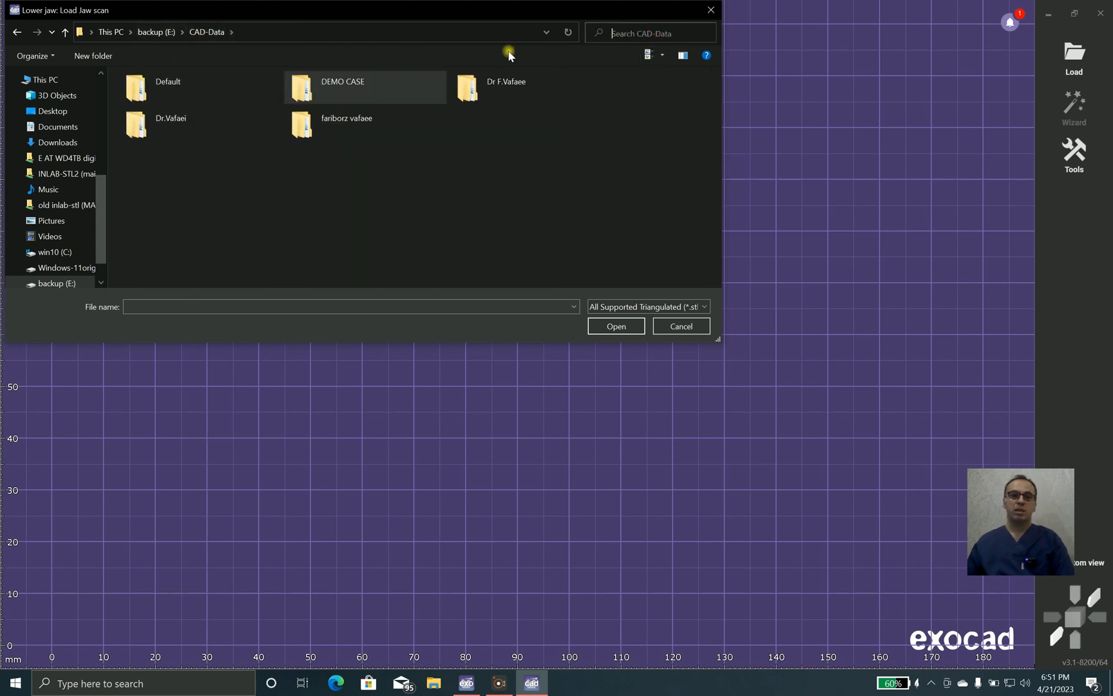
left_click(373, 85)
left_click(672, 33)
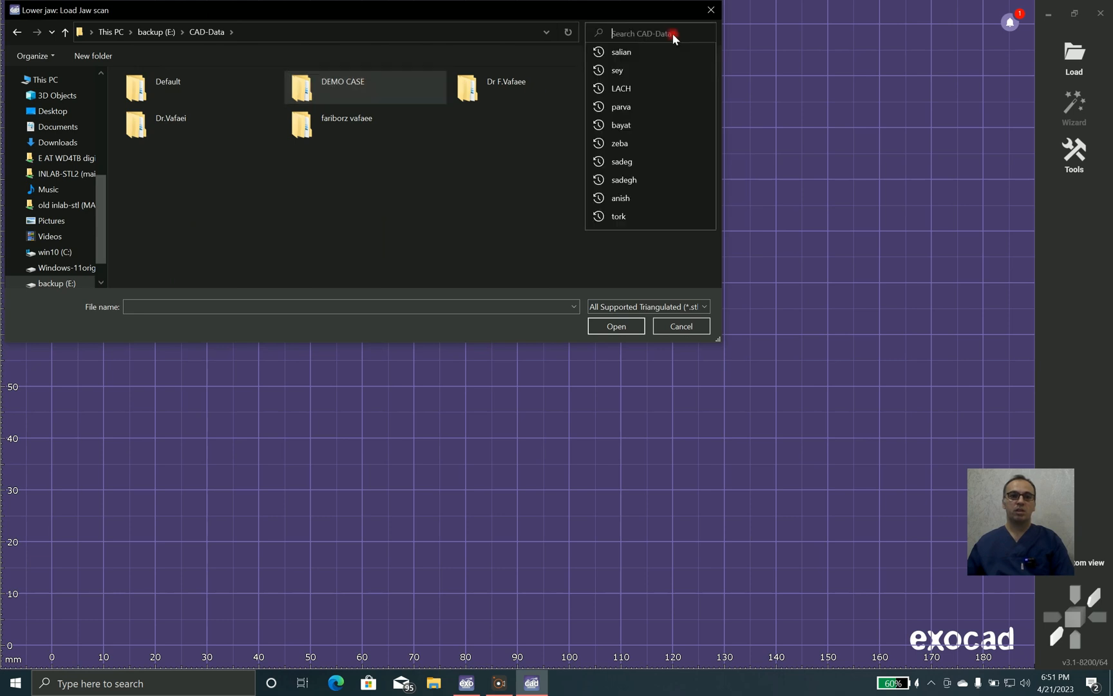
type("BALL")
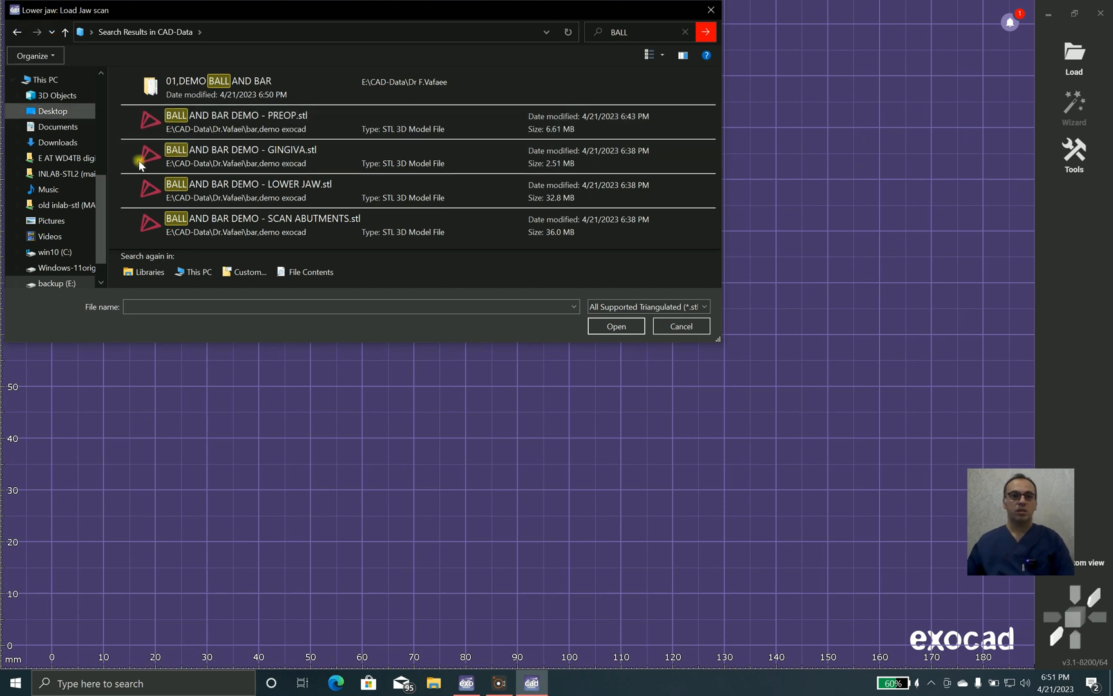
double_click(270, 187)
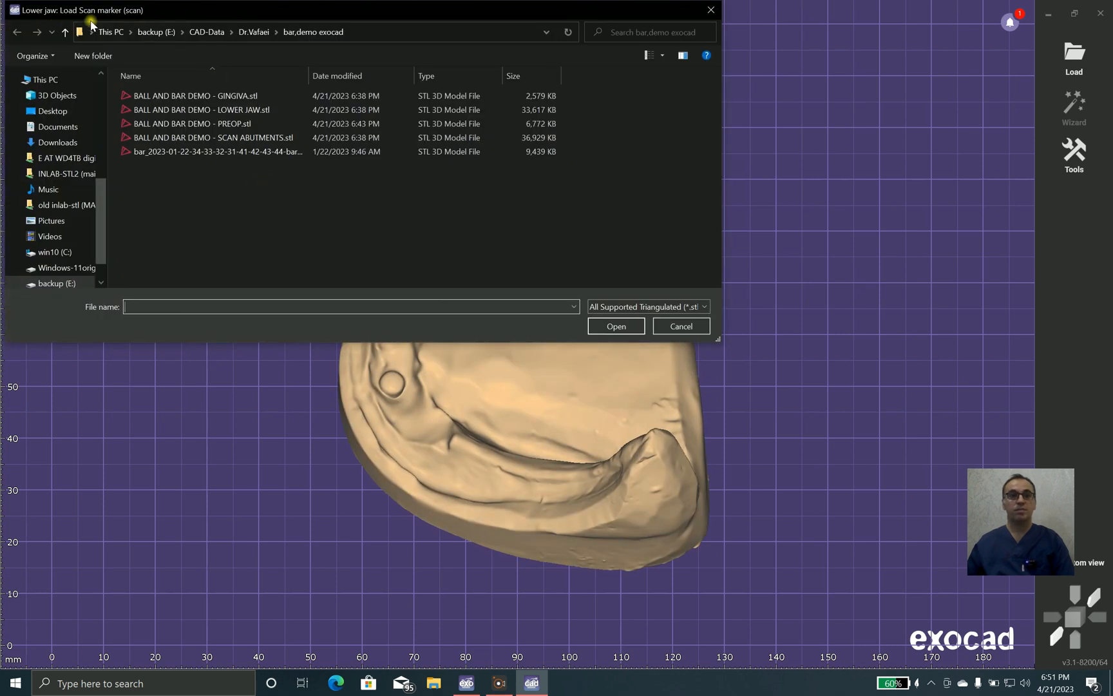
Step: Load the BALL AND BAR DEMO files SCAN ABUTMENTS.stl as scan marker, PREOP.stl as pre-op scan and GINGIVA.stl as gingiva
double_click(242, 139)
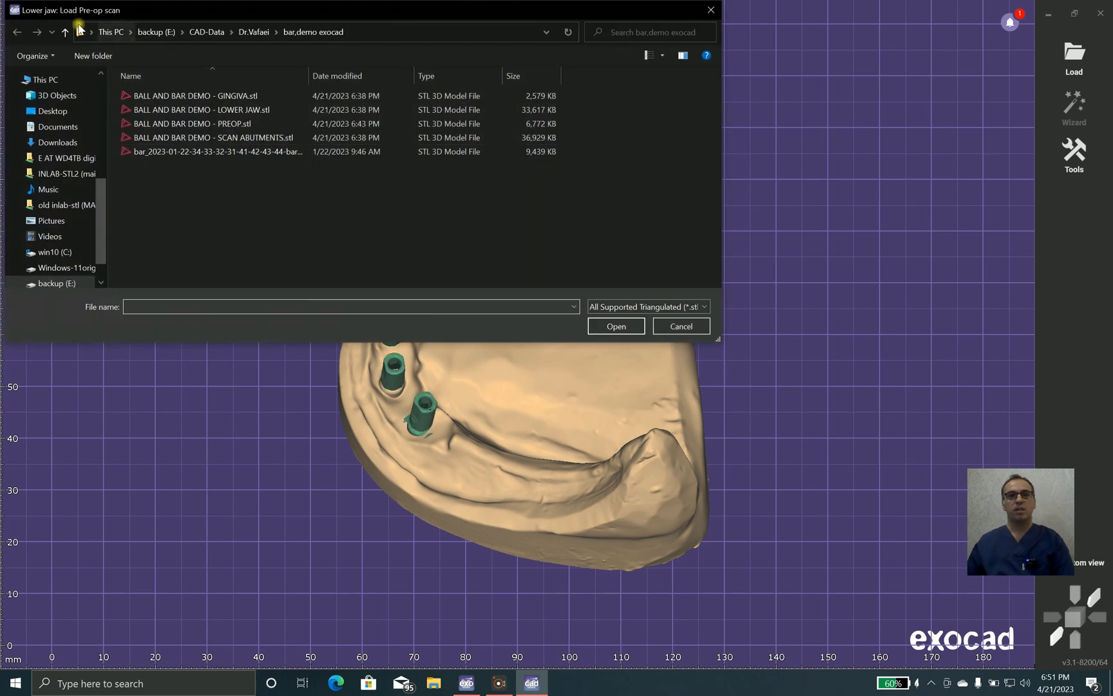
double_click(241, 124)
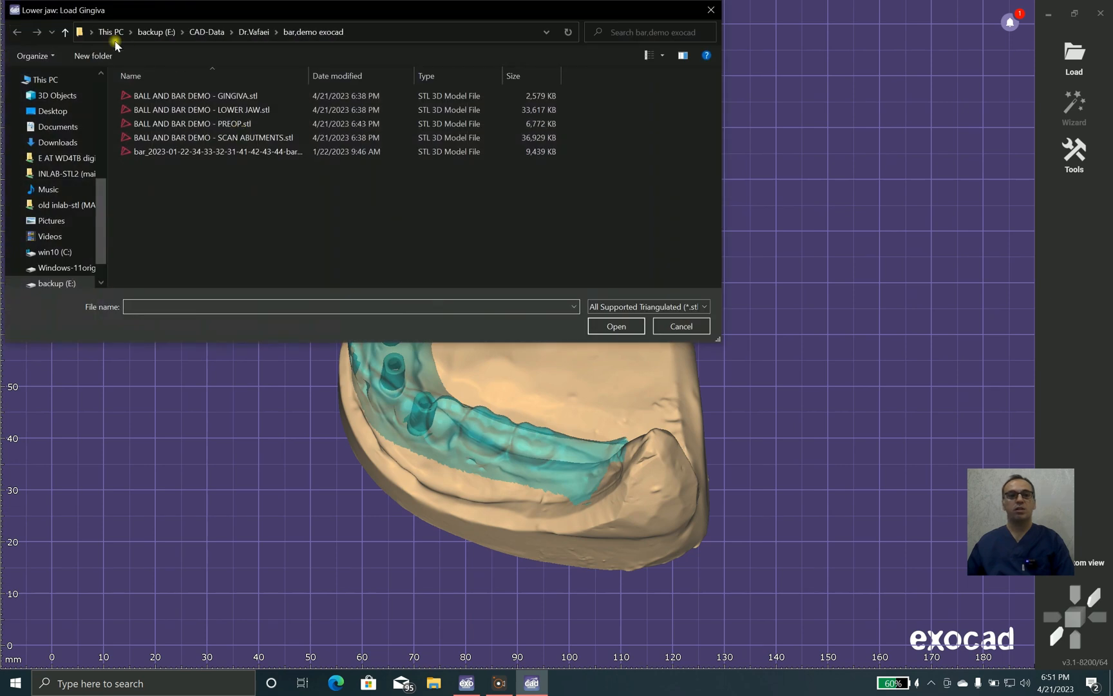
double_click(244, 96)
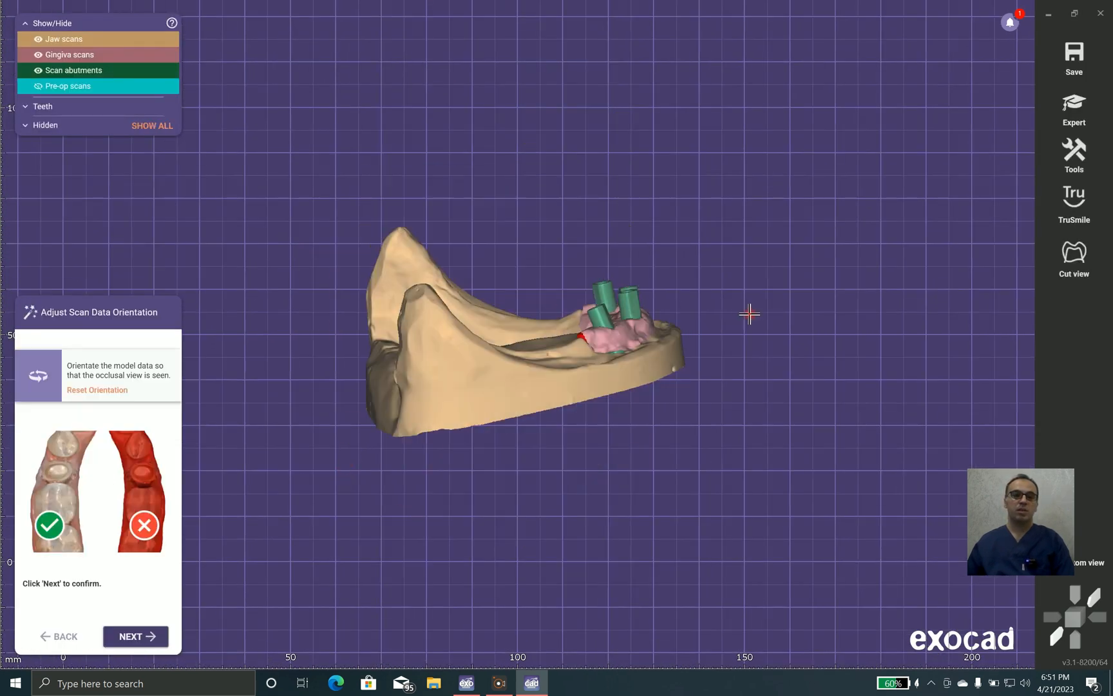
Step: Show the pre-op scans at 33% opacity, and orient the model to the occlusal view and accept that orientation
scroll(579, 385, "up", 3)
right_click_drag(589, 464, 580, 389)
right_click_drag(396, 389, 467, 353)
left_click(66, 83)
mouse_move(119, 86)
left_mouse_down()
mouse_move(138, 94)
mouse_move(110, 95)
left_mouse_up()
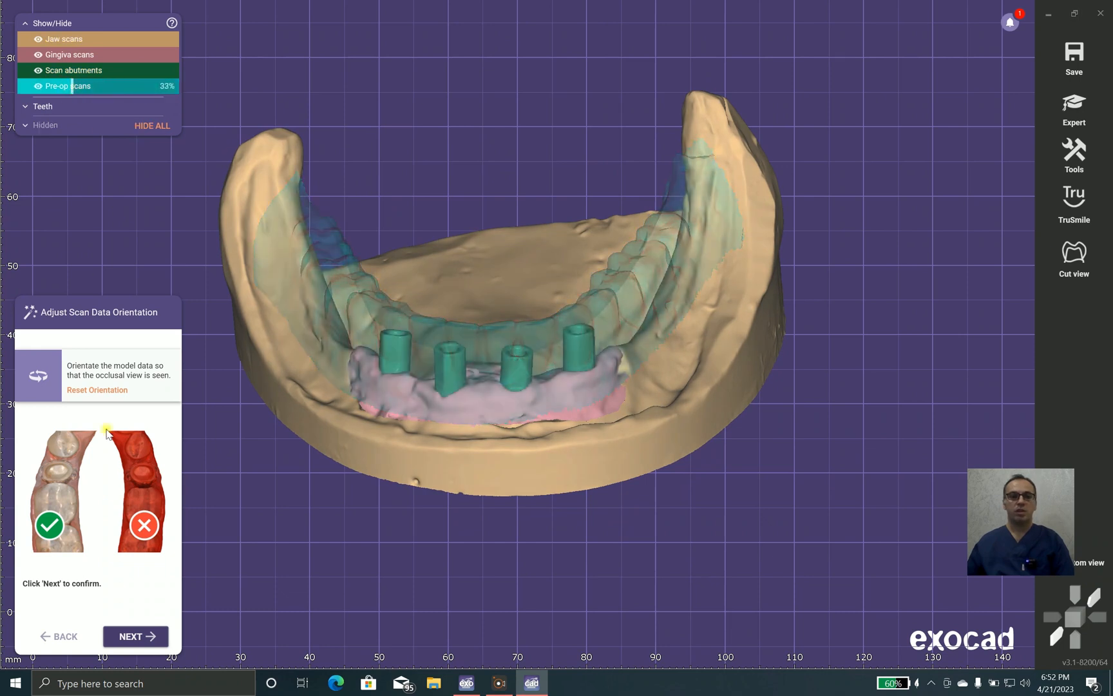
right_click_drag(564, 360, 568, 333)
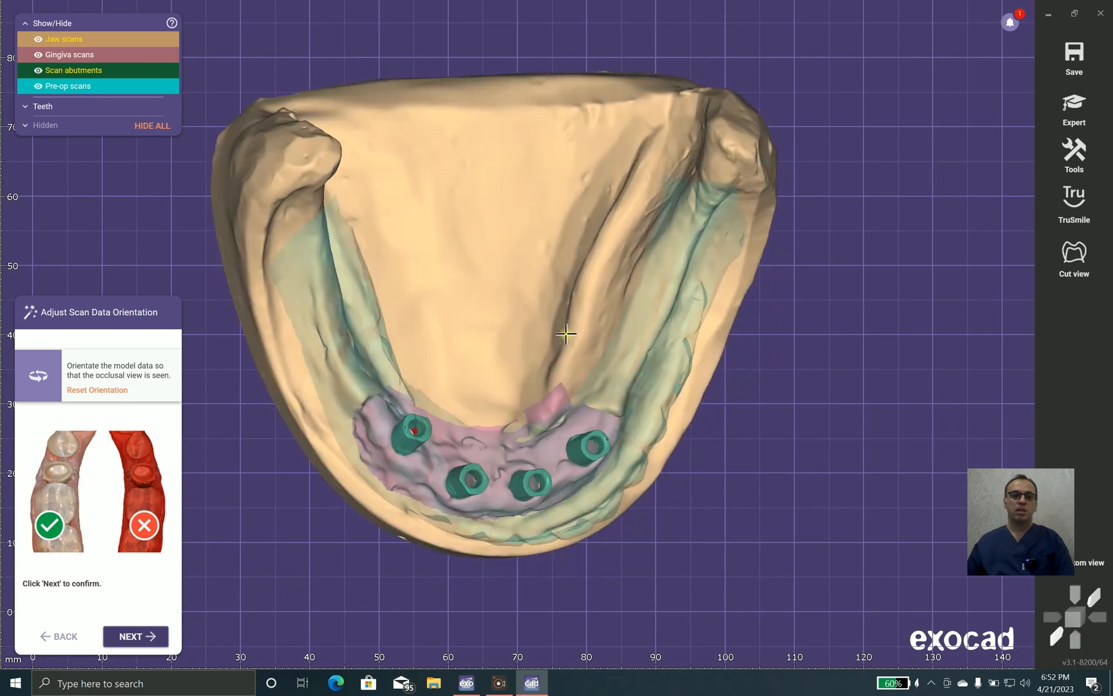
left_click(142, 629)
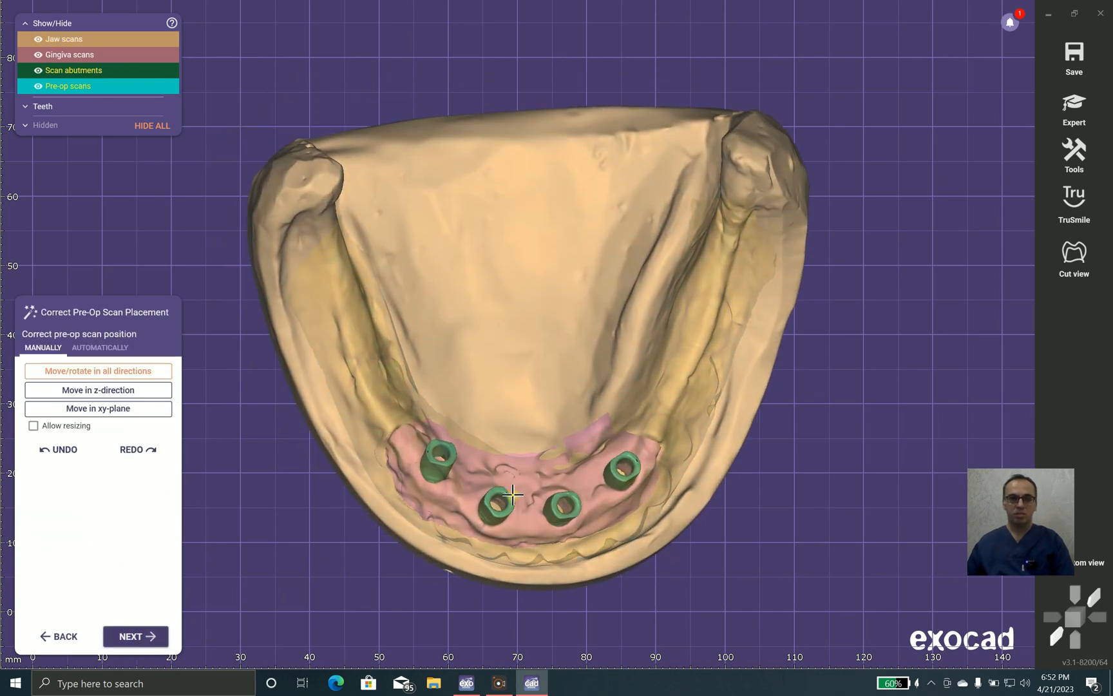
Step: Accept the pre-op scan placement and choose implant analog DWID_104_DO-- with option L005_UF_R_H for tooth 34
left_click(135, 636)
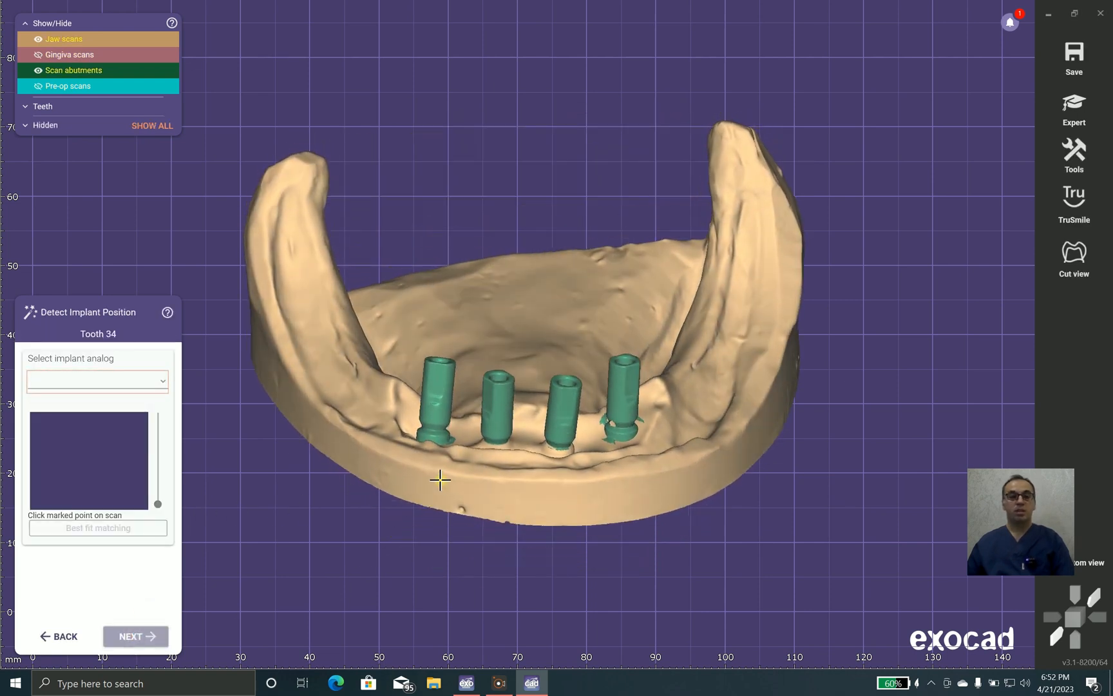
left_click(158, 386)
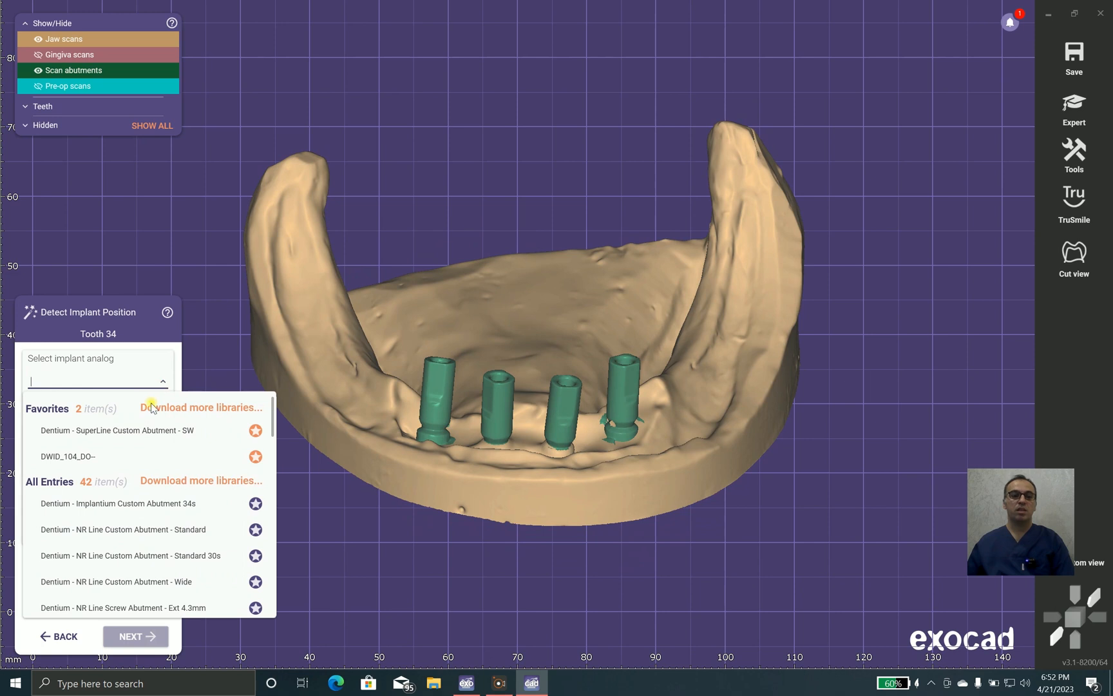
left_click(97, 456)
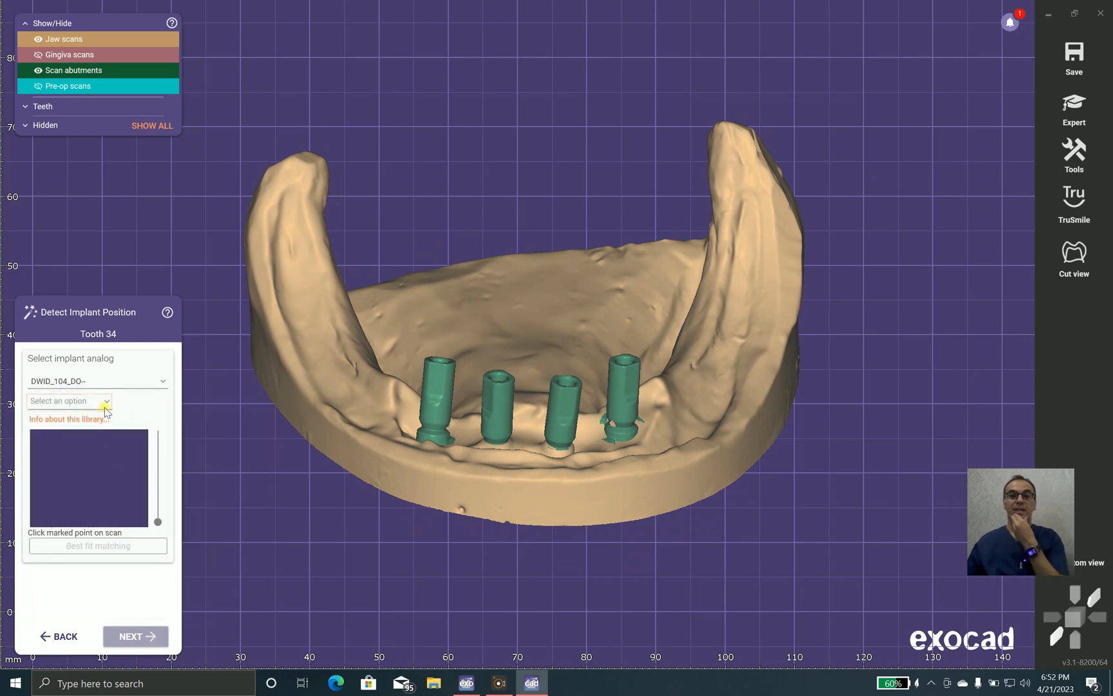
left_click(81, 402)
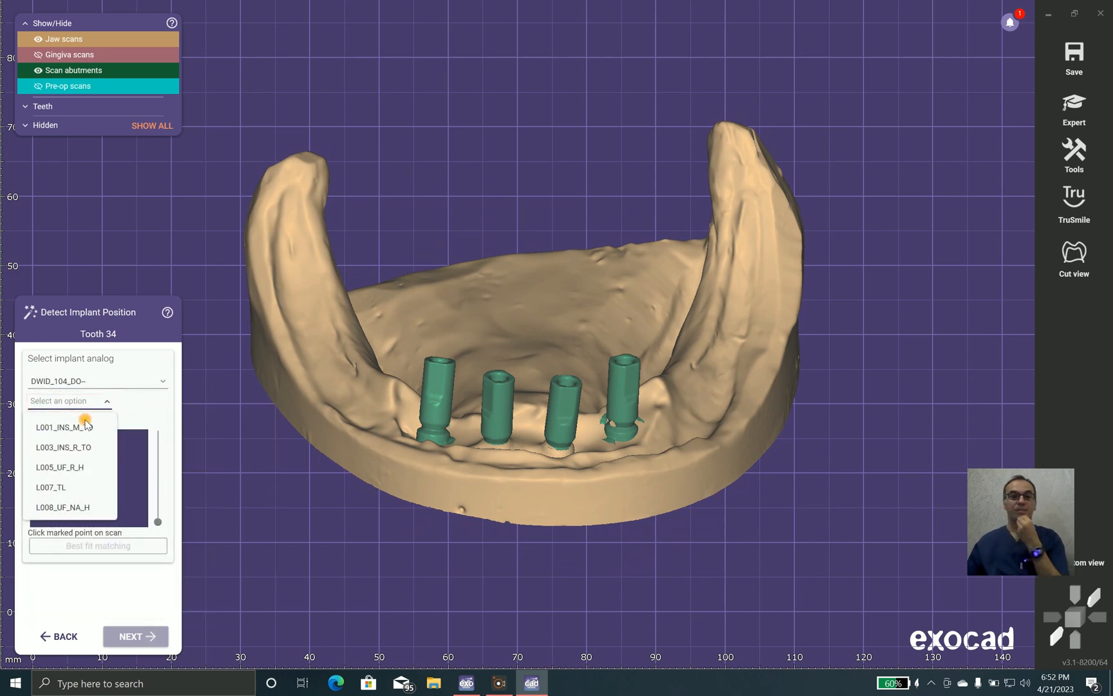
left_click(85, 469)
Step: Mark the flat face of tooth 34's scan marker, run best fit matching, and accept the position using the unofficial library anyway
left_click(477, 462)
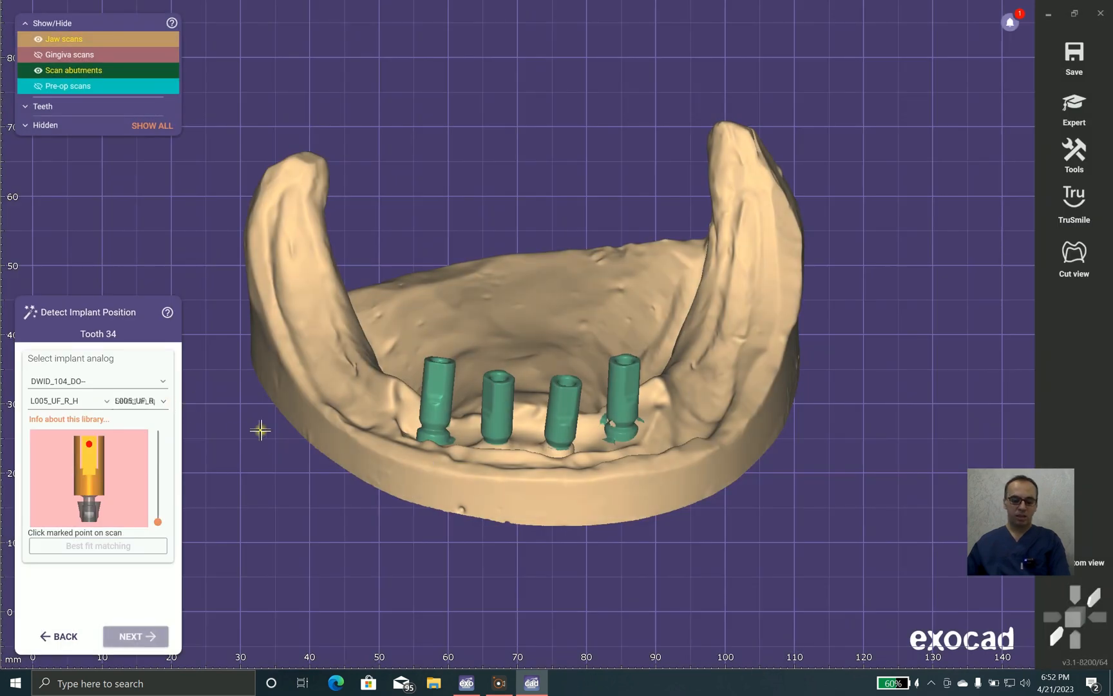
right_click_drag(767, 422, 693, 421)
scroll(609, 397, "up", 3)
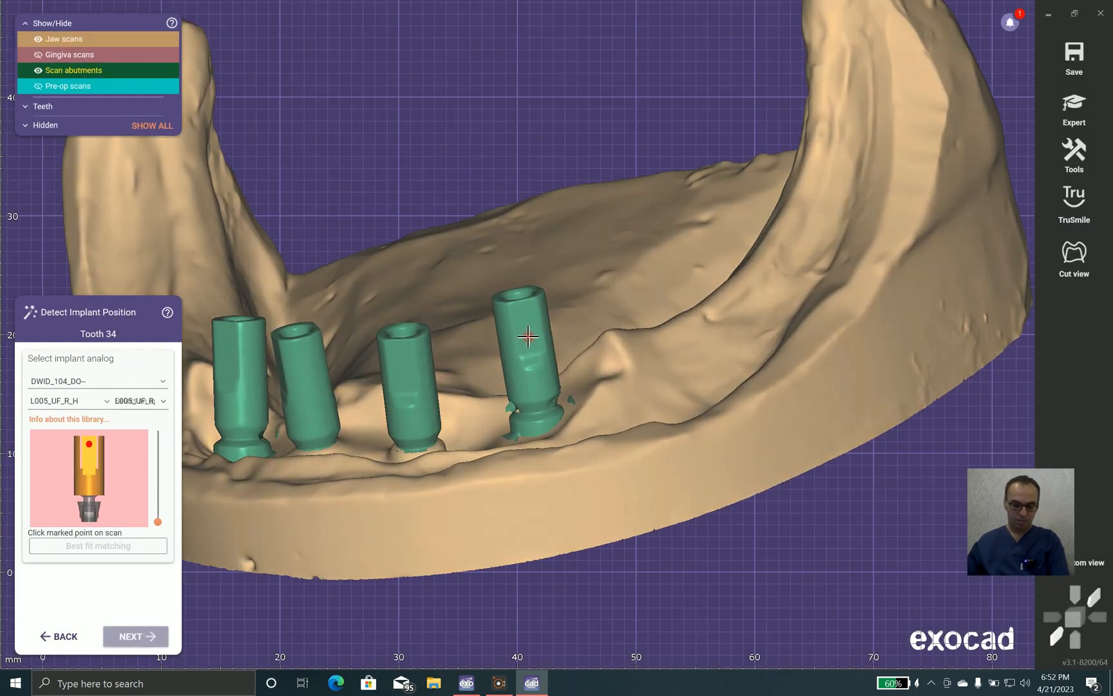
left_click(529, 336)
left_click(160, 546)
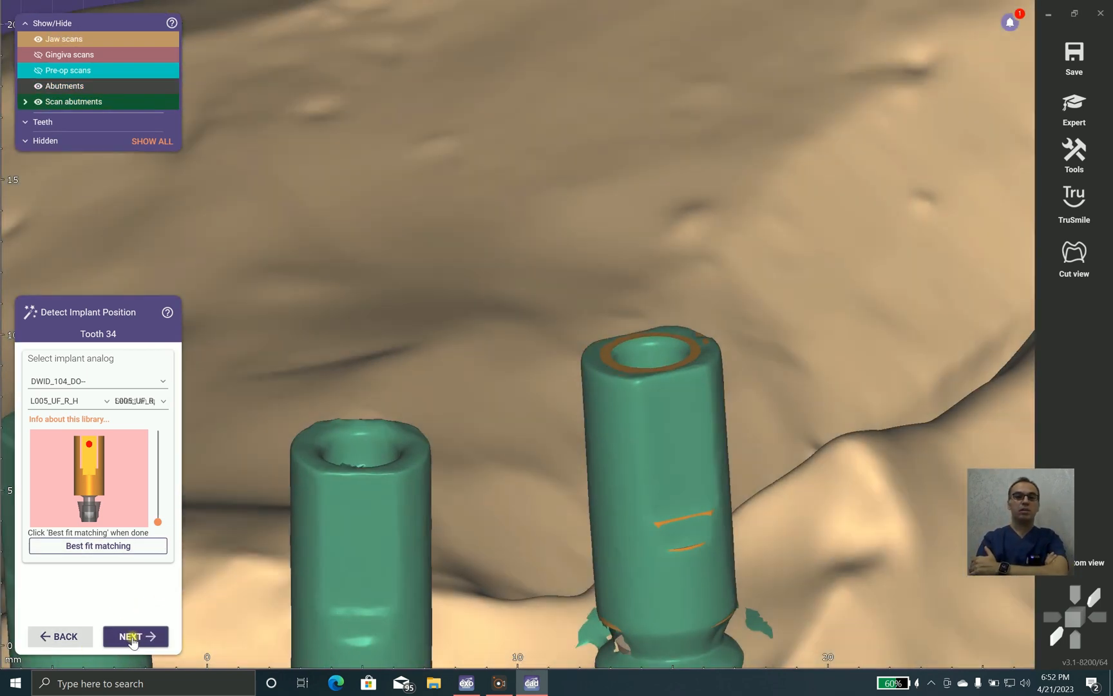
left_click(134, 636)
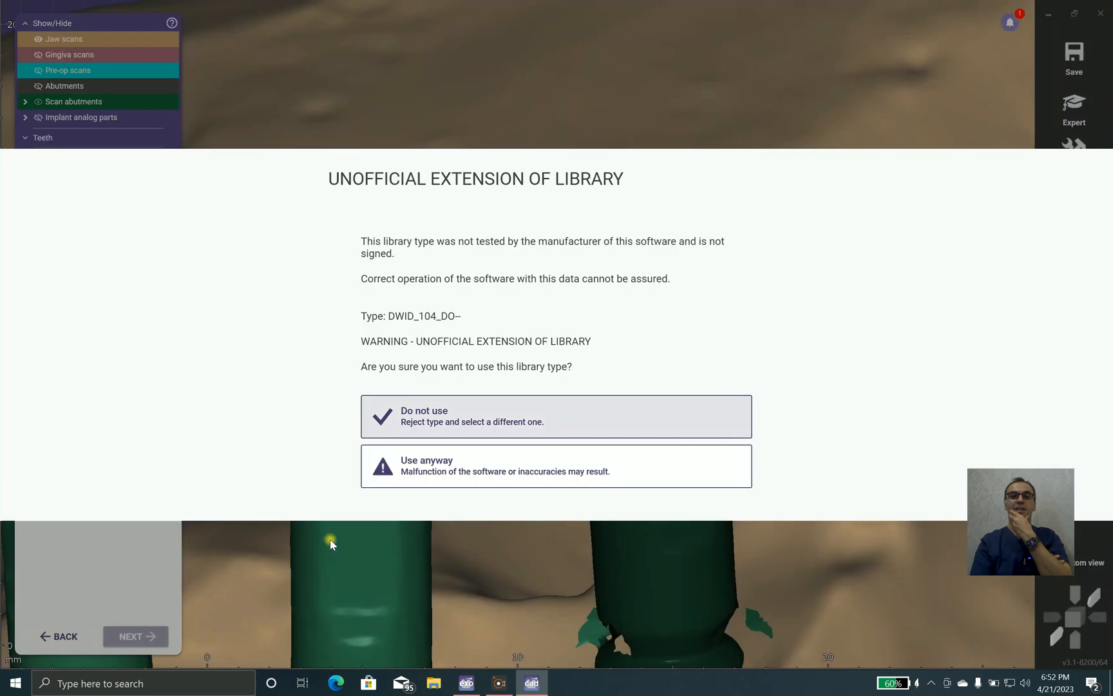
left_click(453, 480)
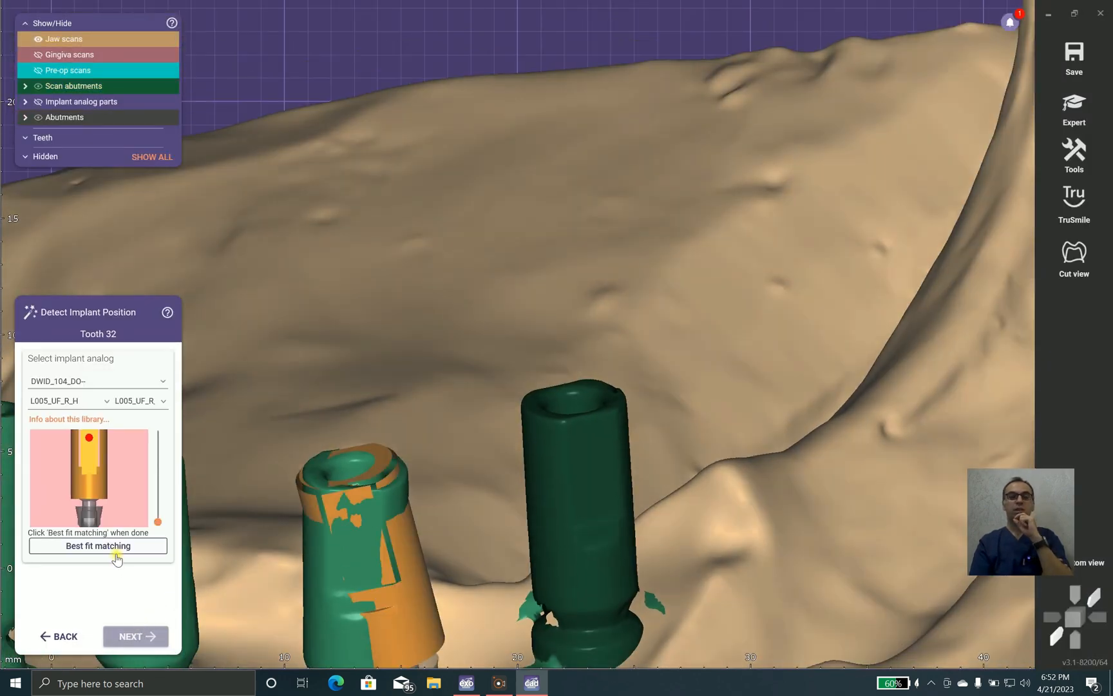
Step: Best-fit match the scan marker of tooth 32 and accept its position, using the unofficial library anyway
left_click(116, 557)
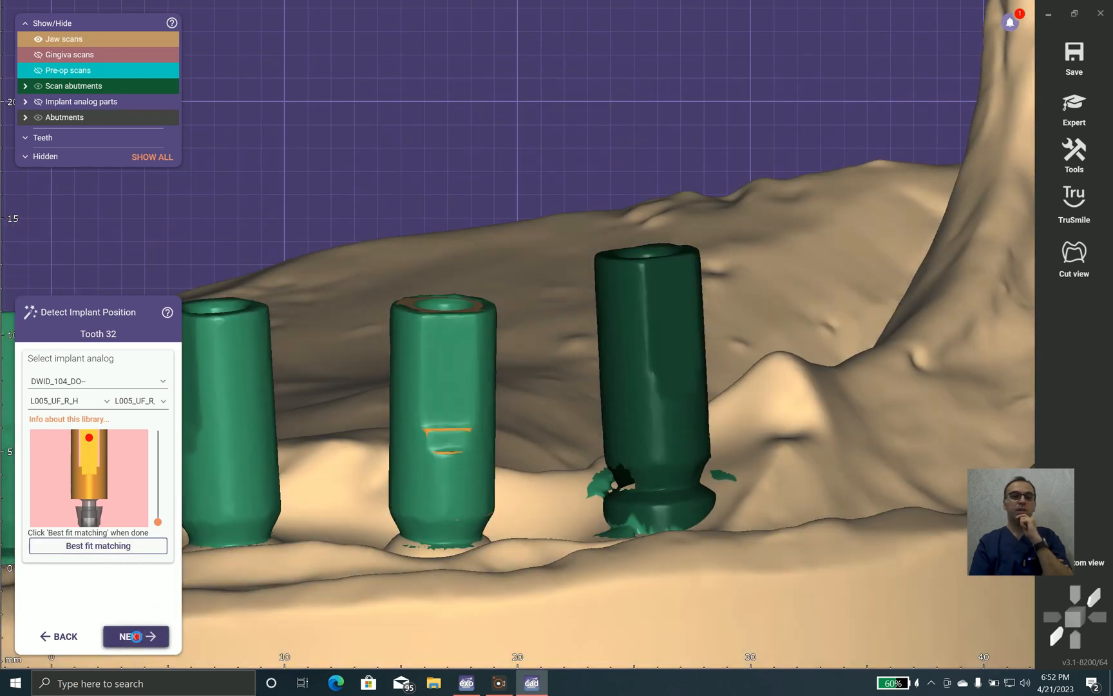
left_click(136, 637)
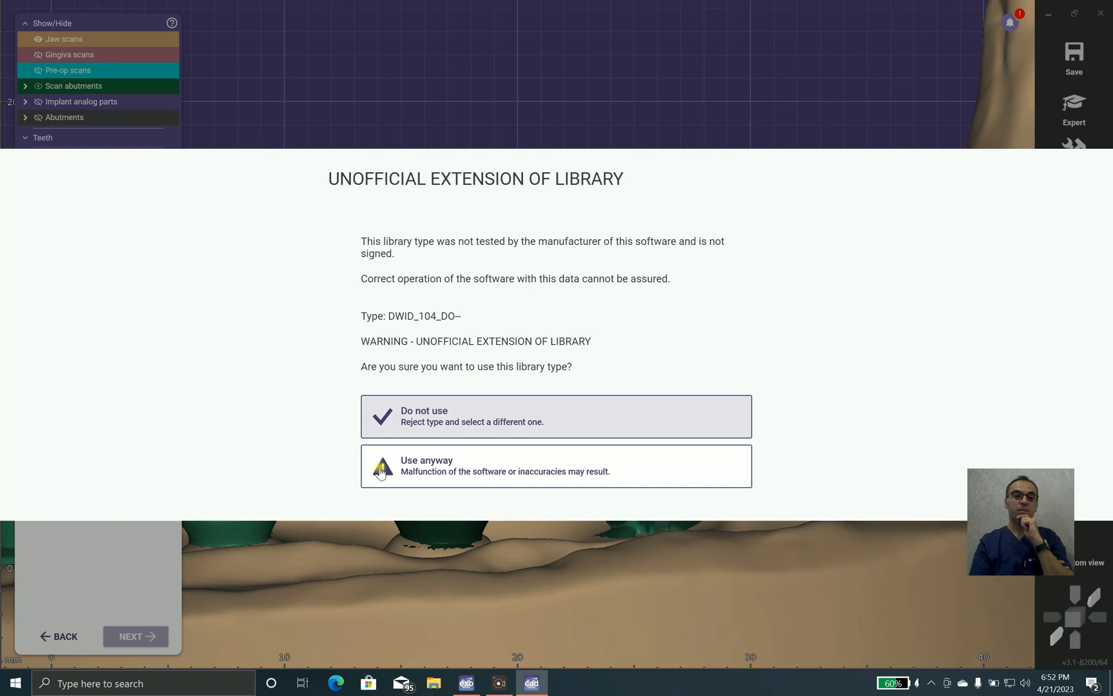
left_click(416, 476)
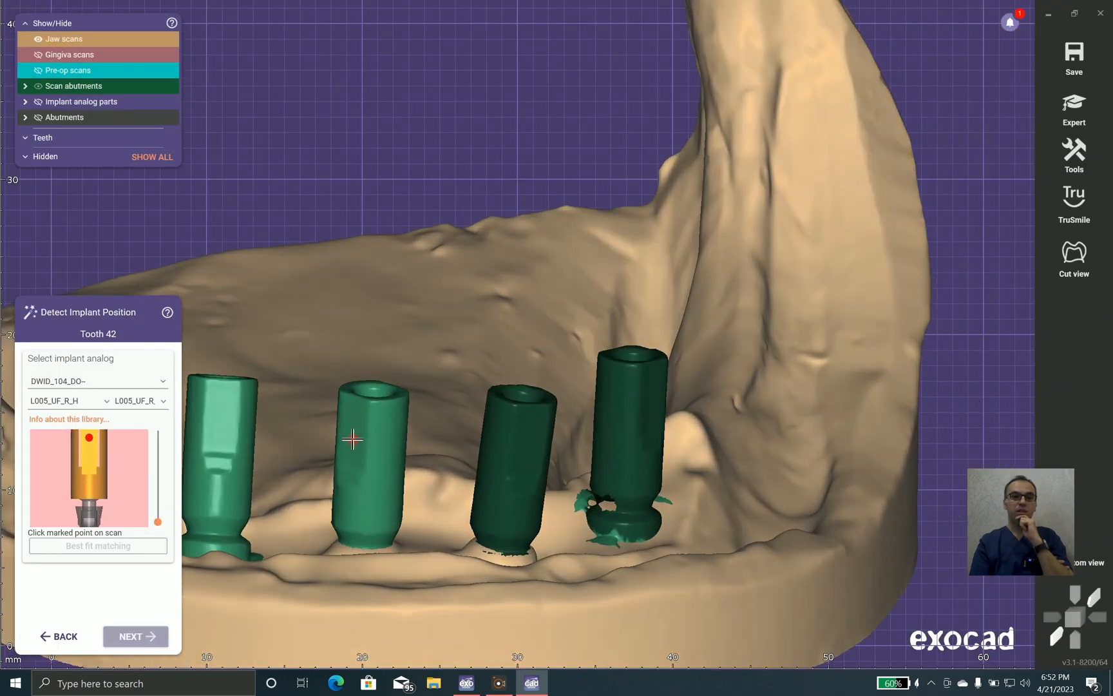
Step: Mark and best-fit match the scan marker of tooth 42, then accept its position with the unofficial library
left_click(352, 440)
left_click(134, 545)
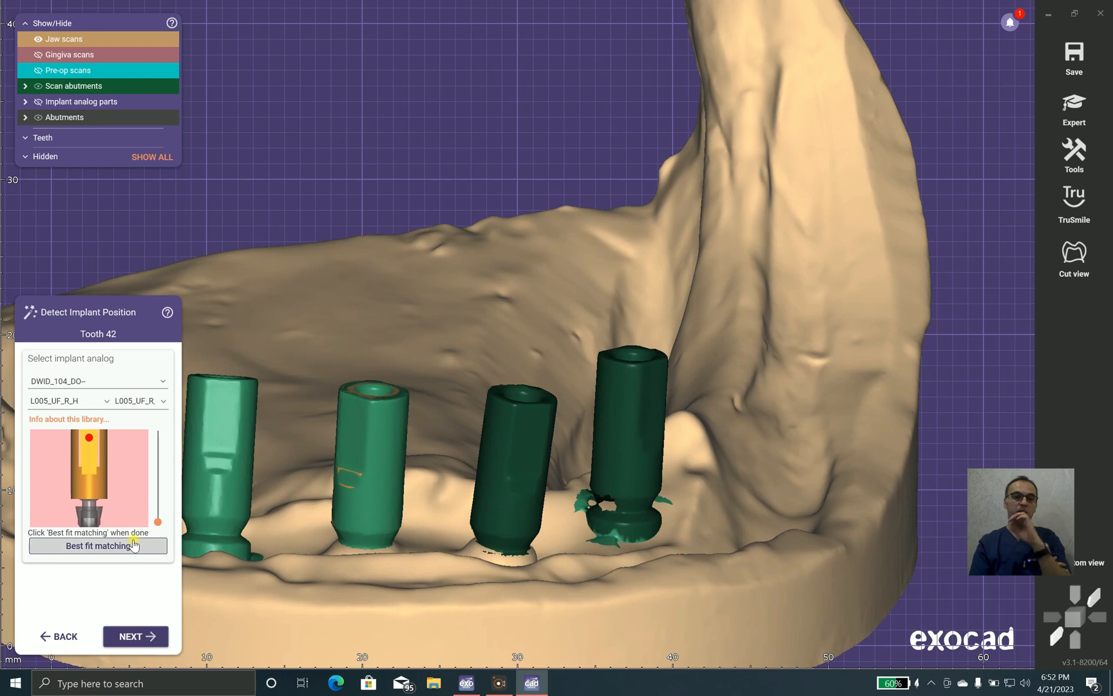
left_click(138, 637)
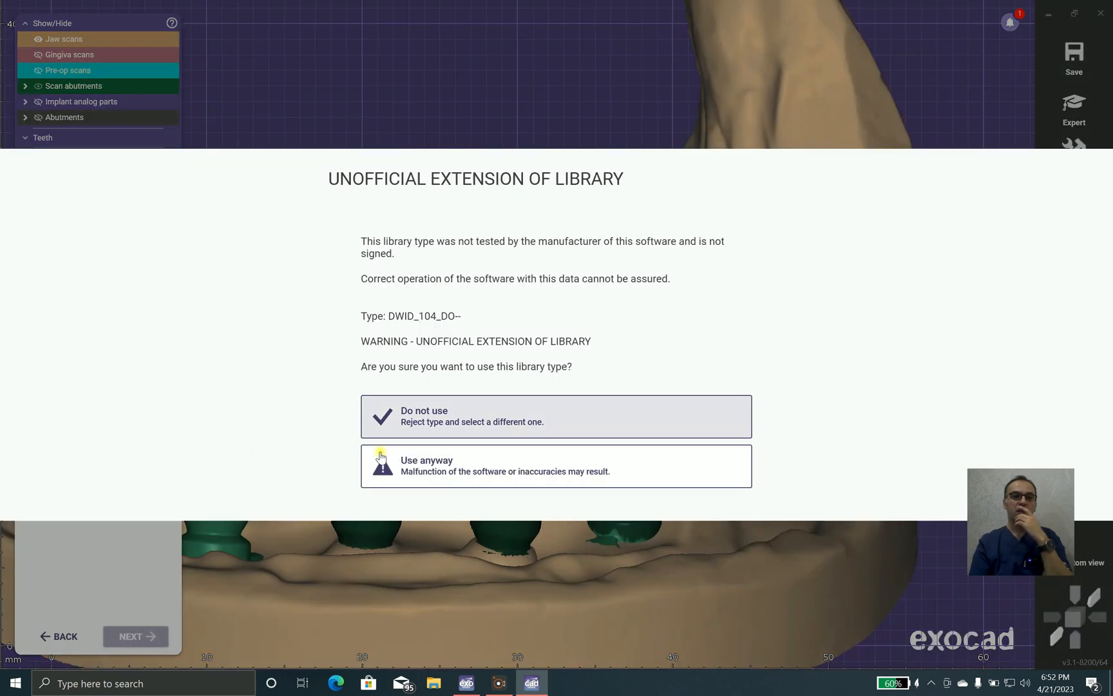
left_click(381, 458)
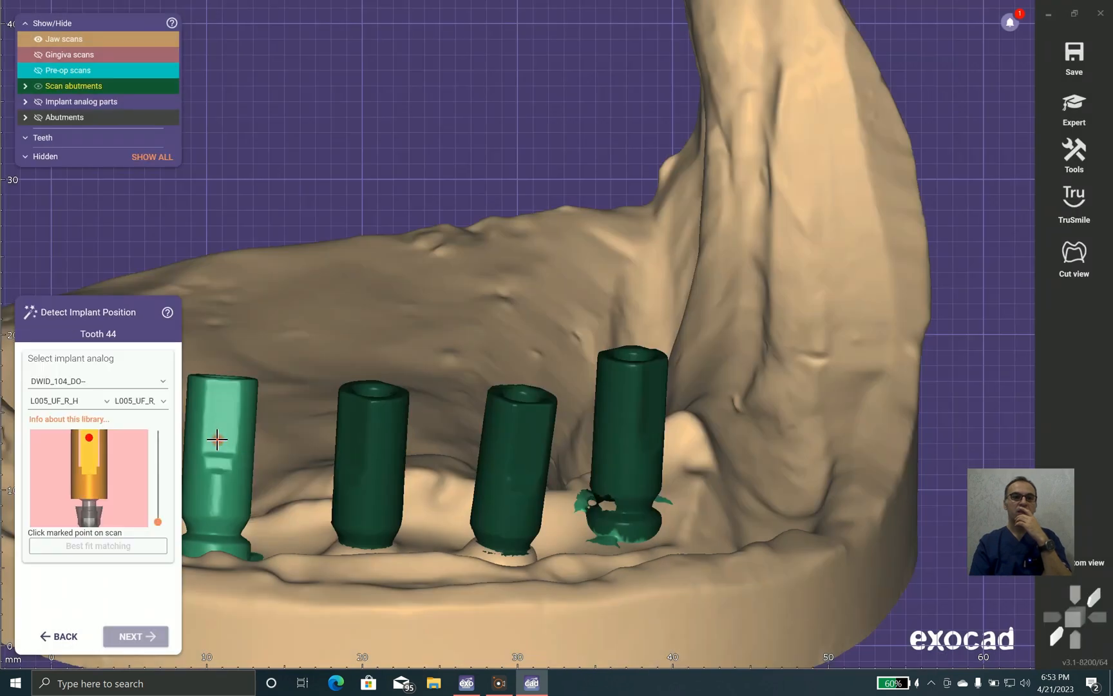
Step: Try to match the scan marker of tooth 44 from a point on its flat face and inspect the fit up close
left_click(219, 441)
left_click(135, 540)
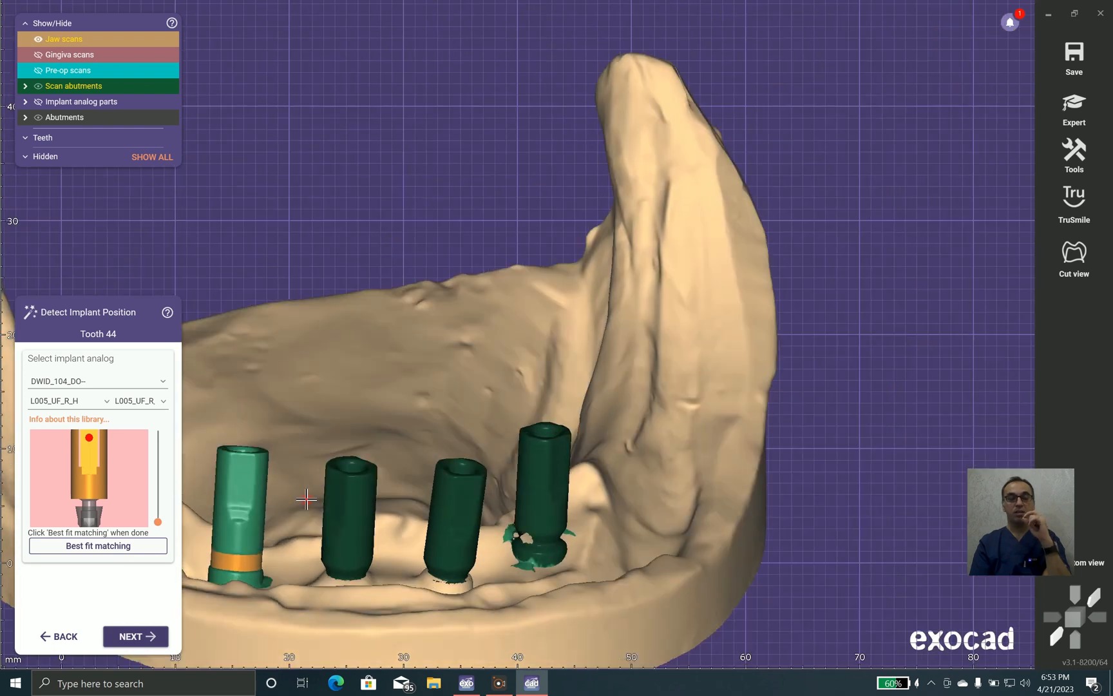
right_click_drag(307, 499, 478, 543)
scroll(479, 542, "up", 3)
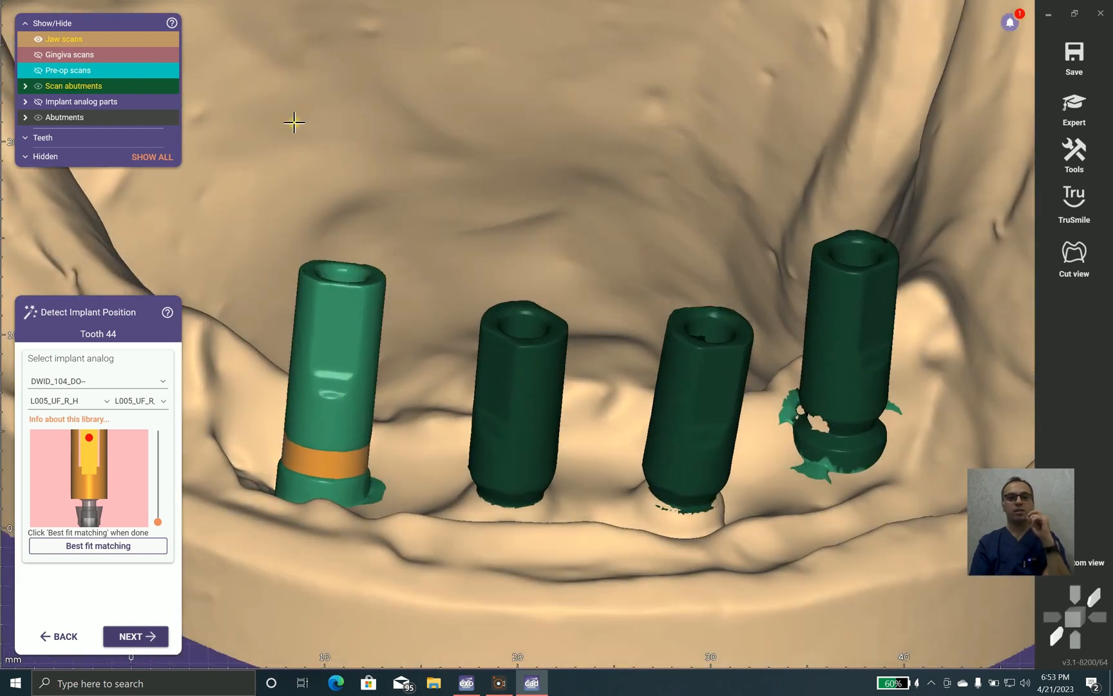
Step: Make the scan abutments translucent, mark a higher point on tooth 44's scan marker, and run best fit matching again
left_click_drag(106, 90, 96, 89)
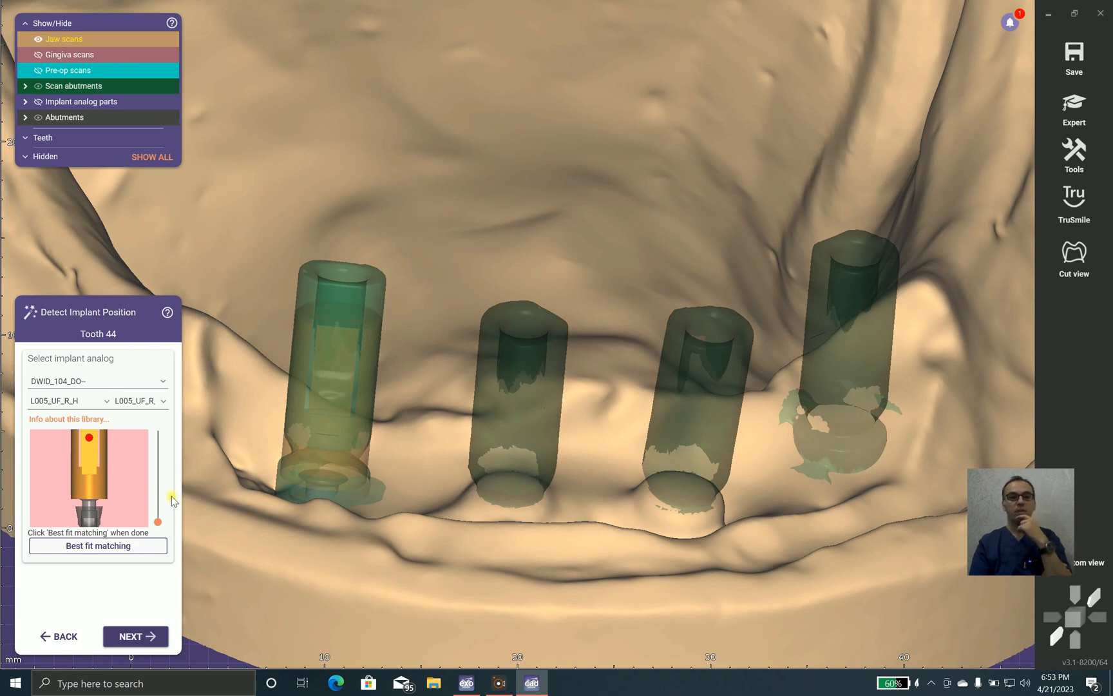
left_click(323, 305)
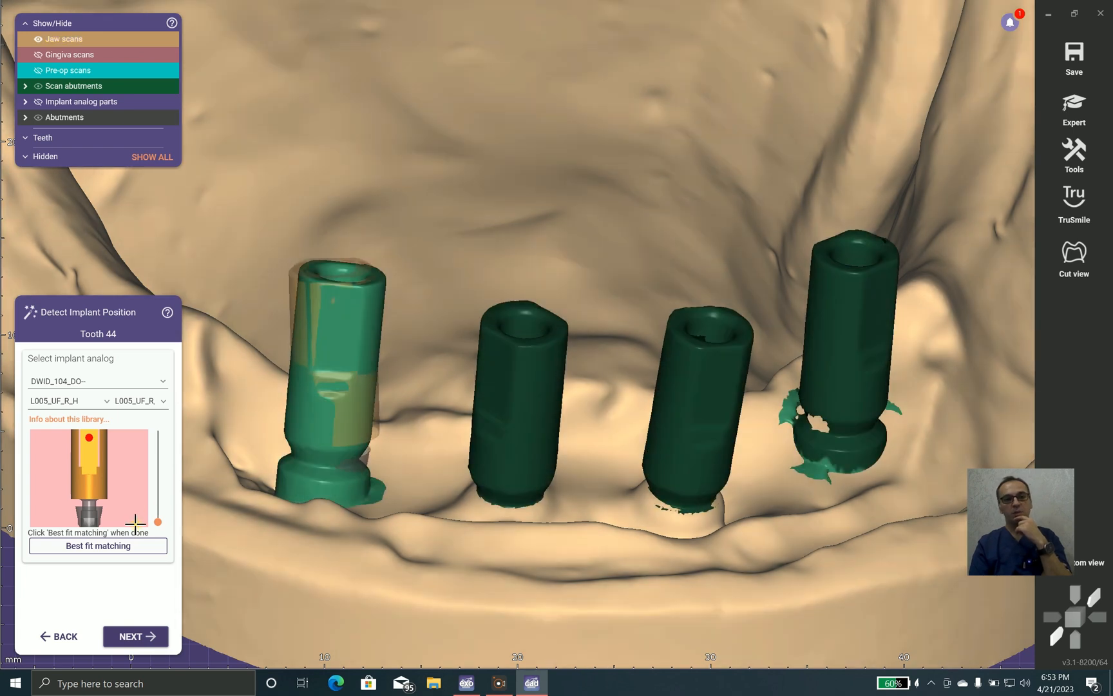
left_click(133, 545)
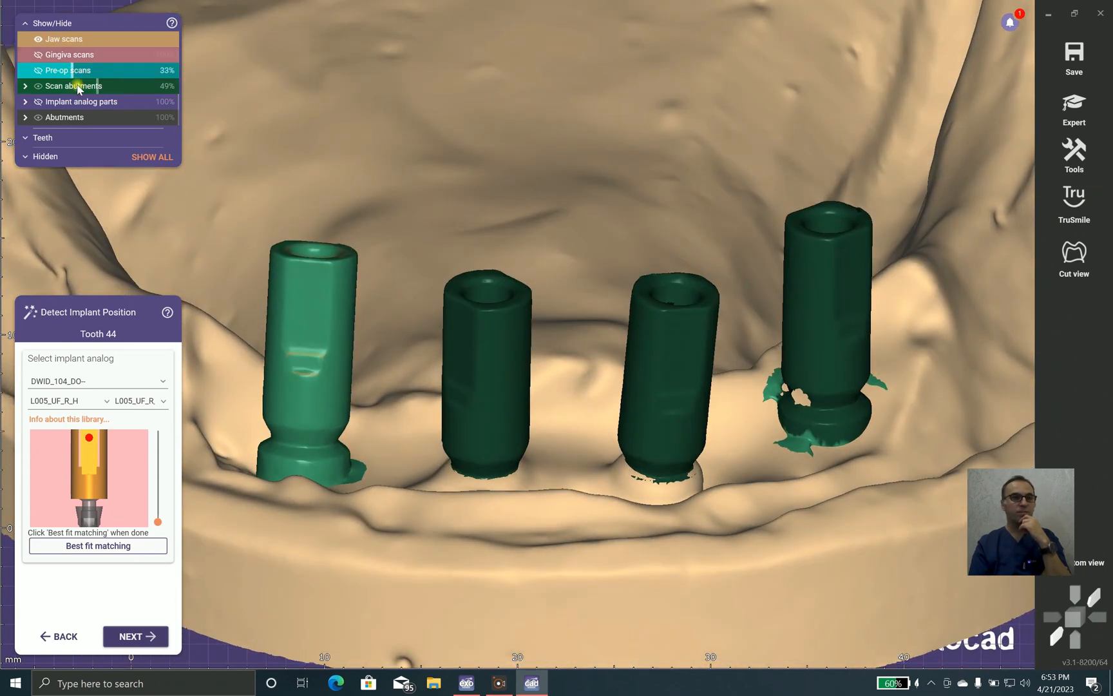
Step: Adjust the scan abutments' opacity, expand their individual entries, and show the tooth 34 scan marker geometry over the marker scan
left_click_drag(76, 87, 20, 100)
left_click(24, 87)
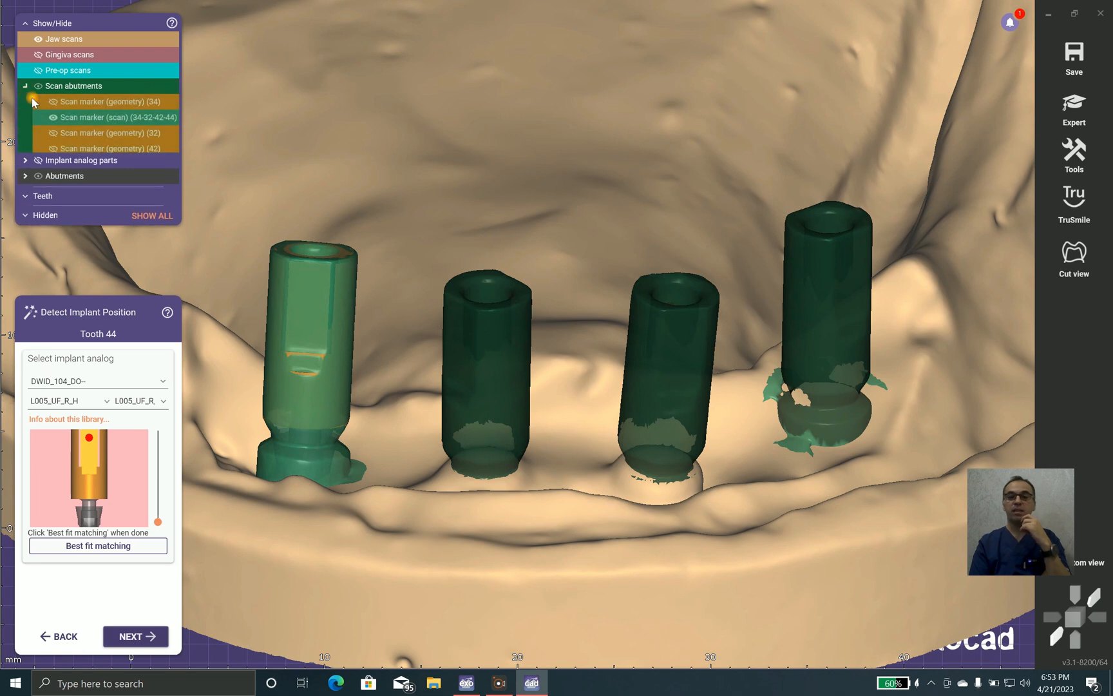
left_click_drag(151, 105, 160, 109)
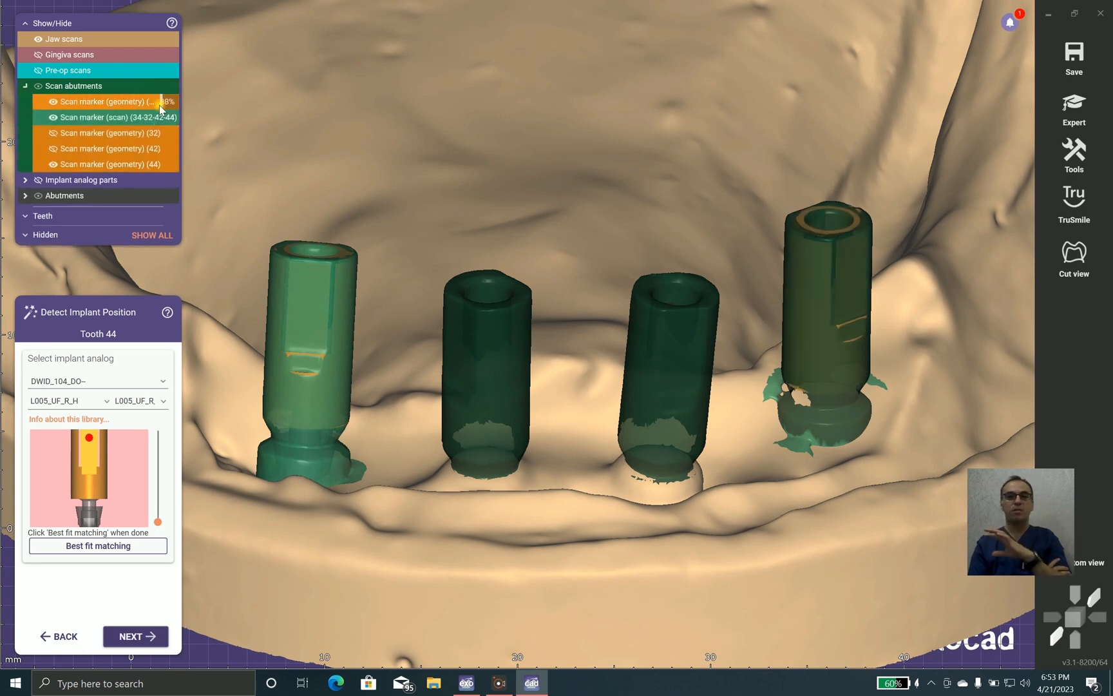
mouse_move(86, 118)
left_mouse_down()
mouse_move(107, 117)
mouse_move(53, 119)
mouse_move(107, 119)
mouse_move(83, 122)
left_mouse_up()
Step: Re-mark the point near the top of tooth 44's flat face and repeat its best fit matching
scroll(406, 280, "up", 5)
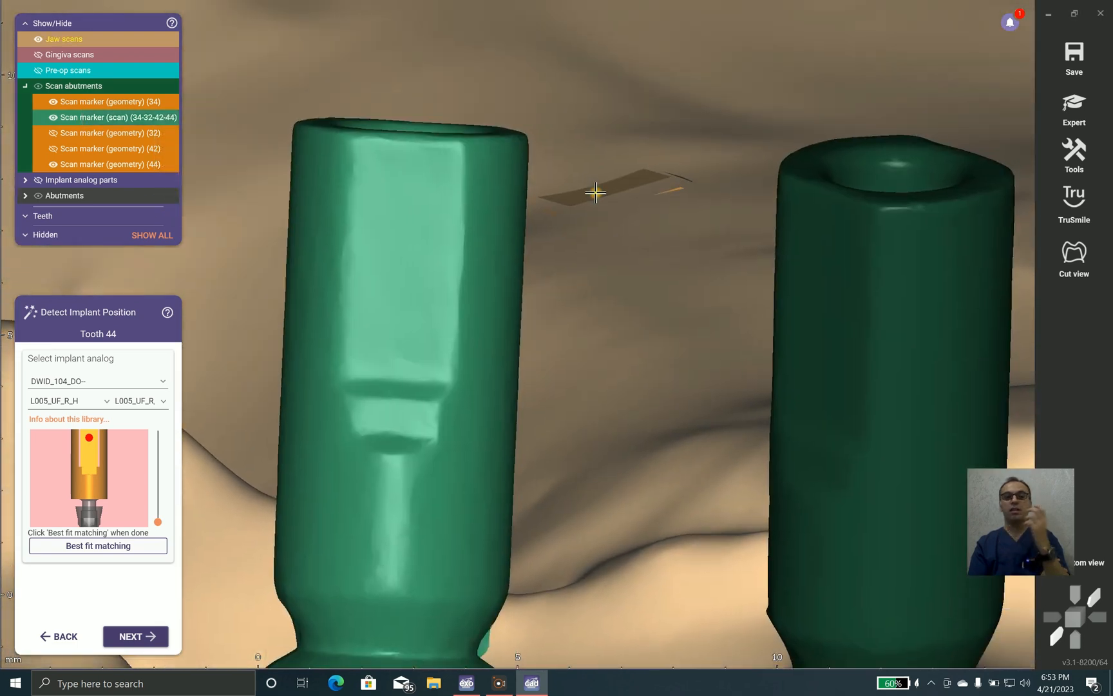
left_click(381, 166)
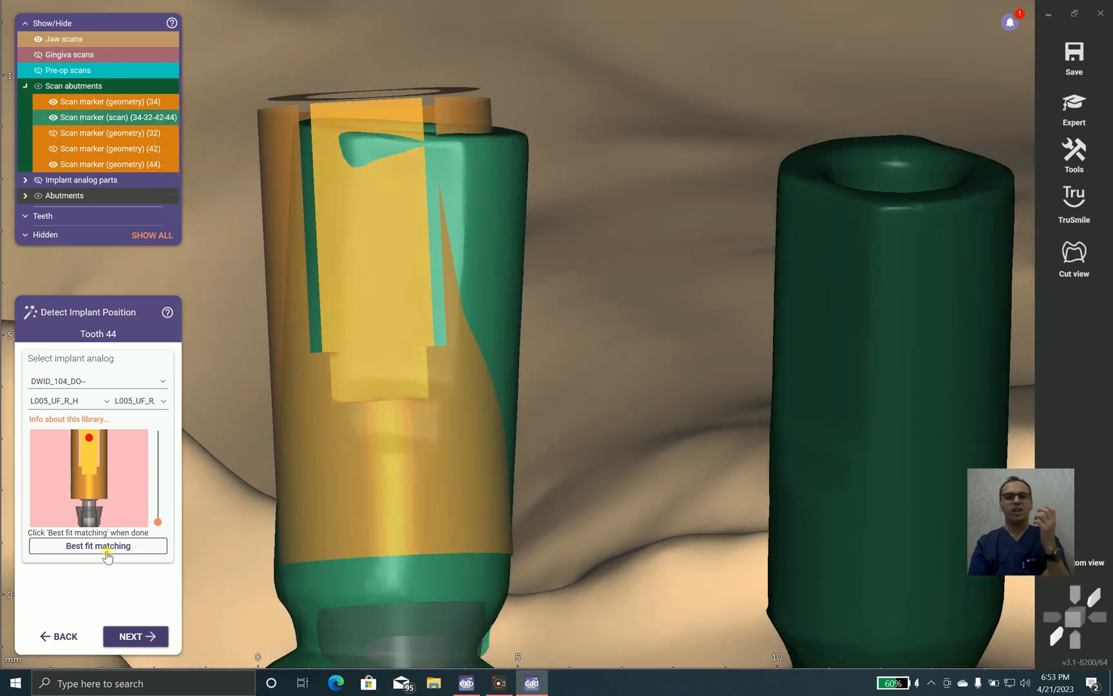
left_click(105, 546)
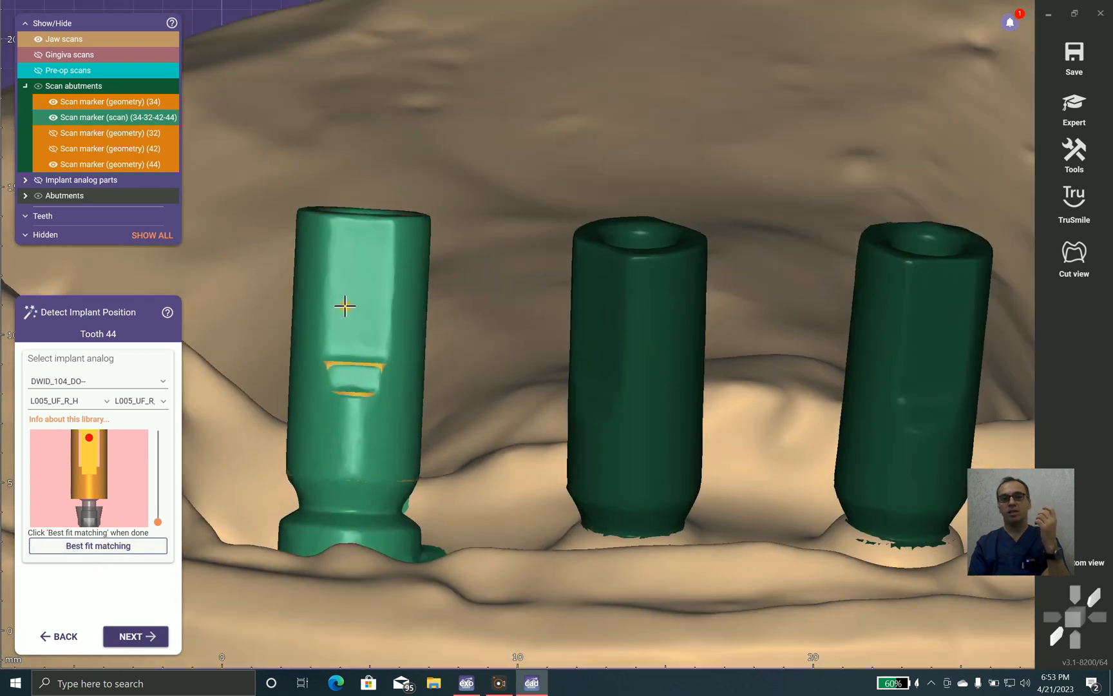
Step: Show the scan marker geometries of teeth 32 and 42 and examine the fit of all four markers
scroll(359, 304, "down", 6)
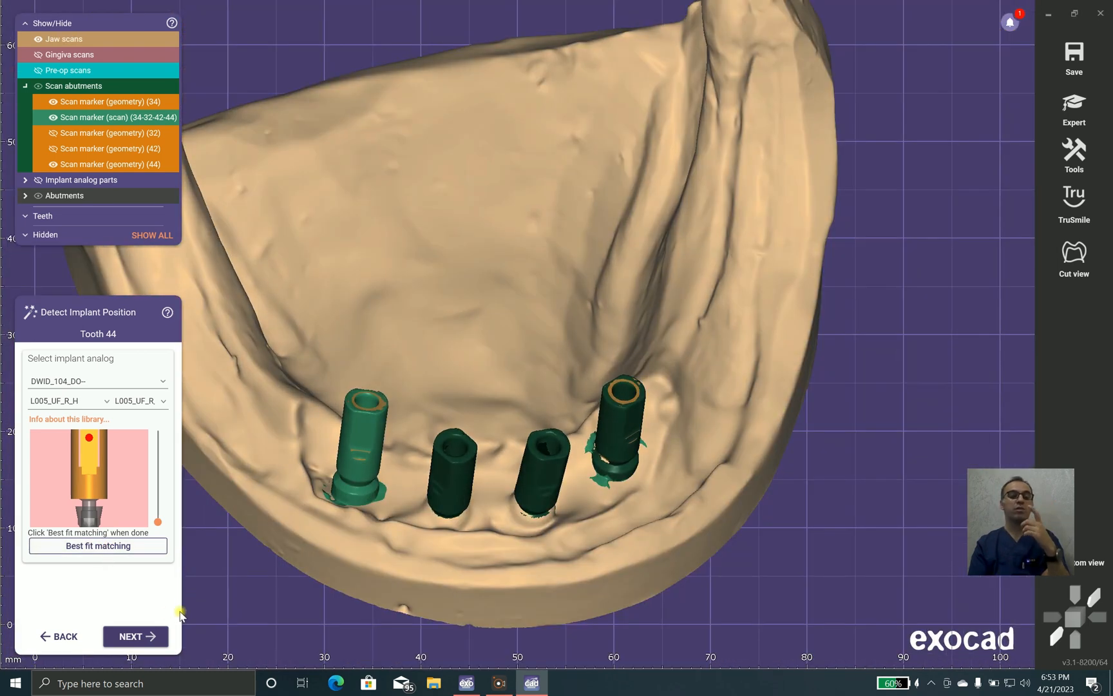
scroll(443, 478, "up", 3)
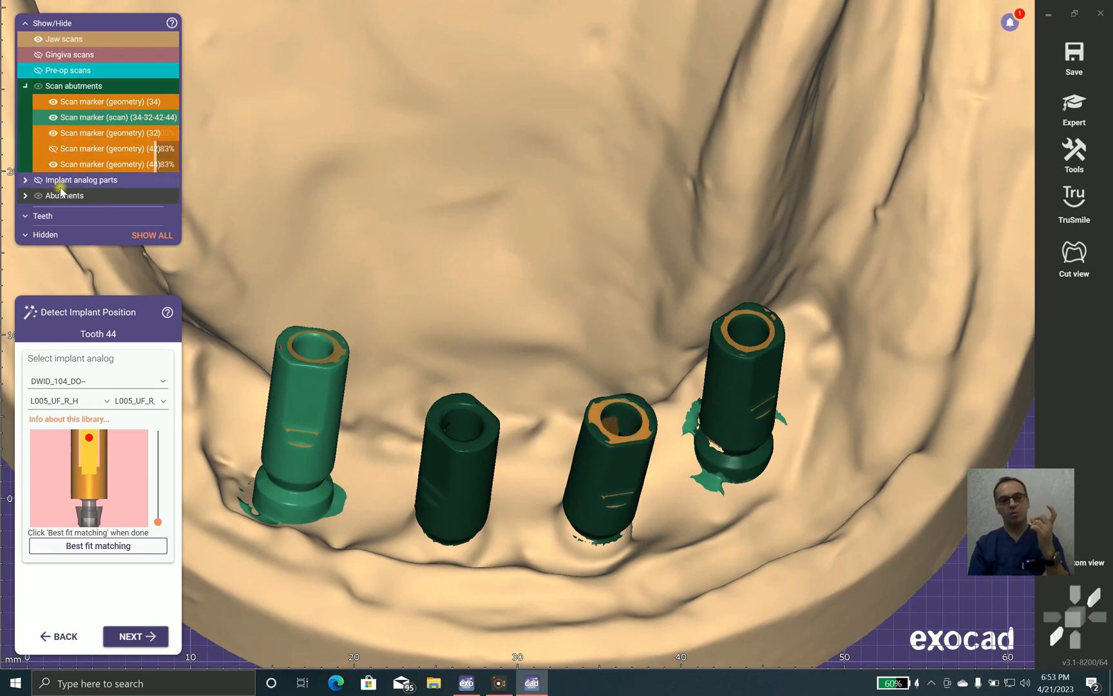
scroll(509, 413, "up", 2)
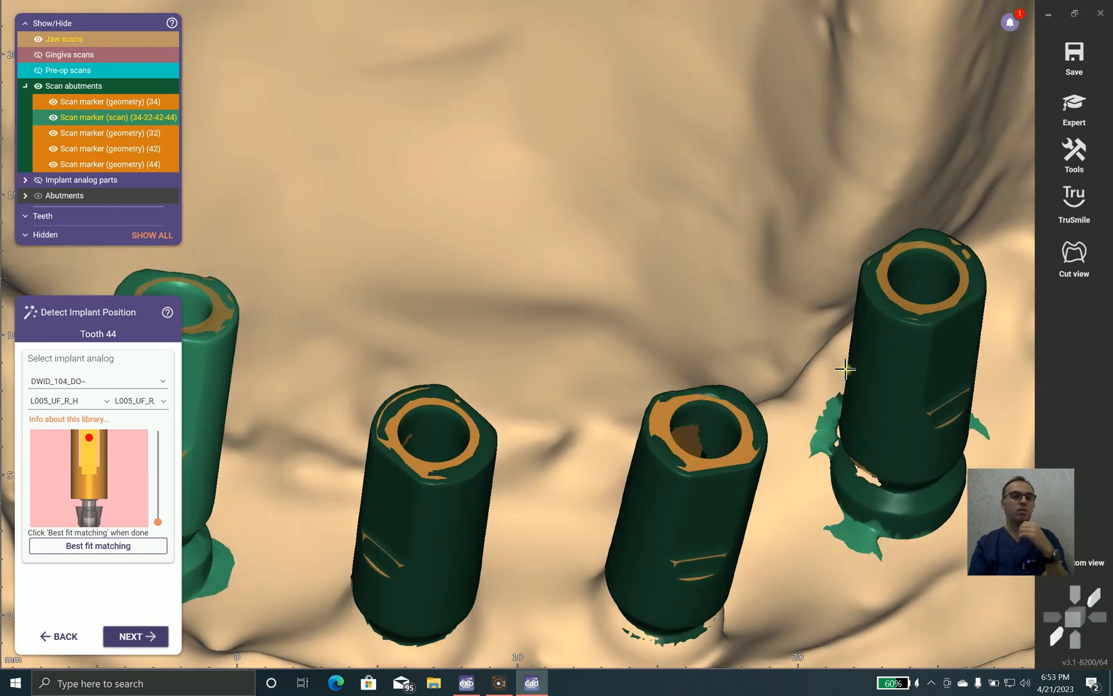
scroll(178, 295, "down", 1)
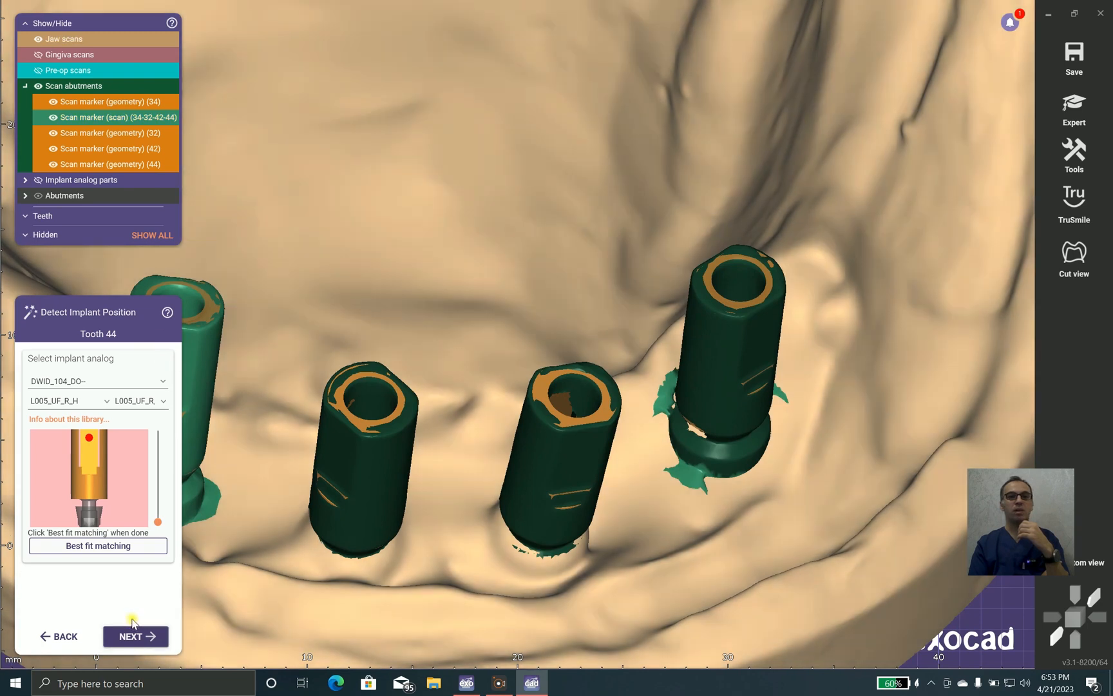
Step: Redo the point marking and best fit matching of tooth 44's scan marker, and proceed to the emergence profile definition
left_click(410, 299)
middle_click_drag(410, 298, 585, 197)
left_click(337, 251)
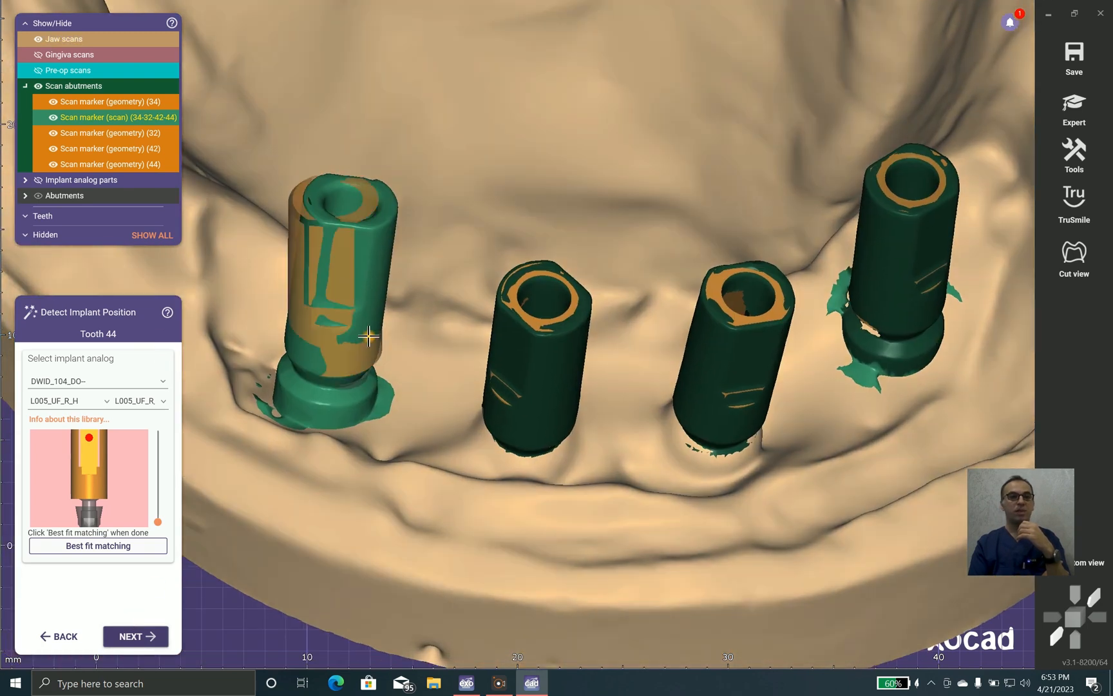
left_click(329, 352)
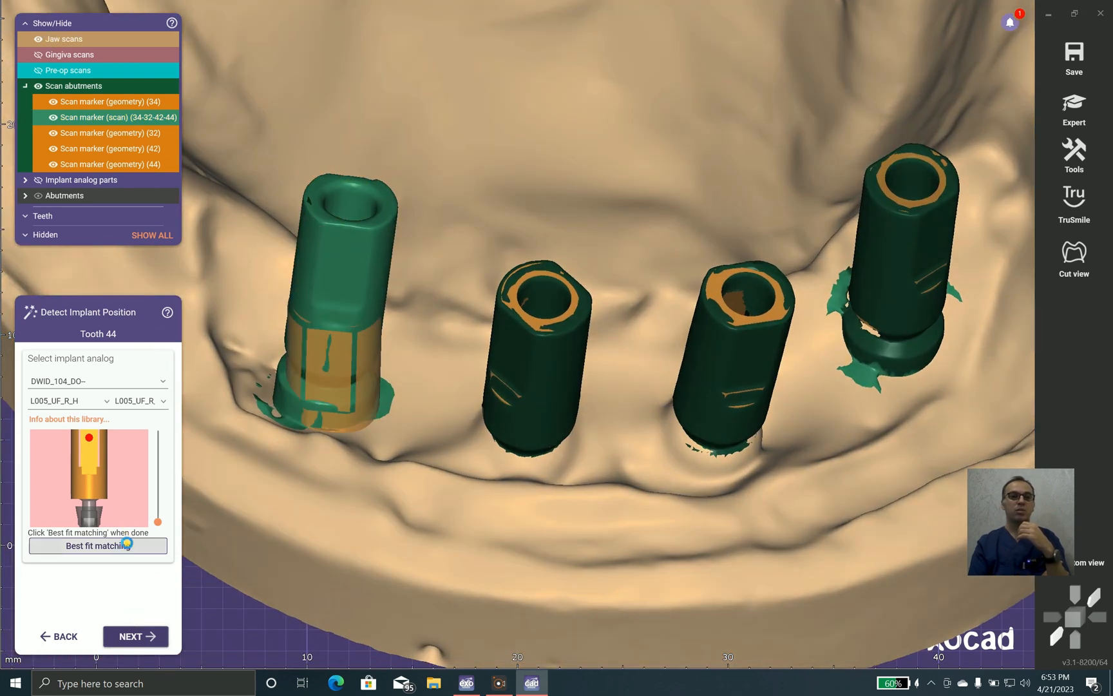
left_click(127, 545)
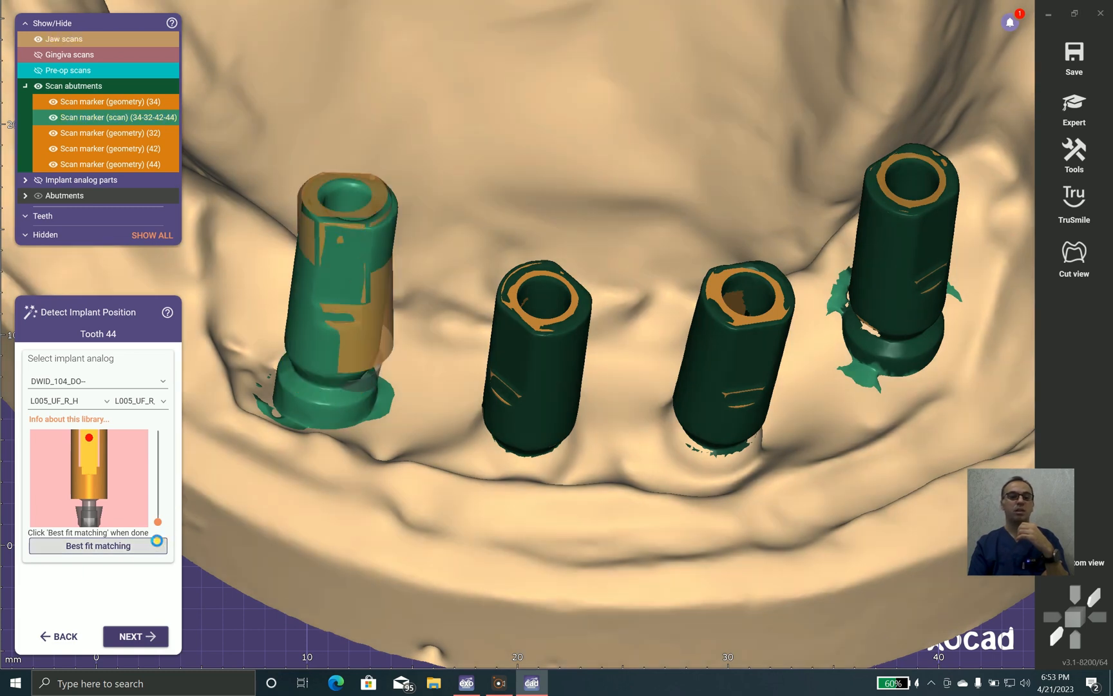
left_click(157, 540)
left_click(139, 636)
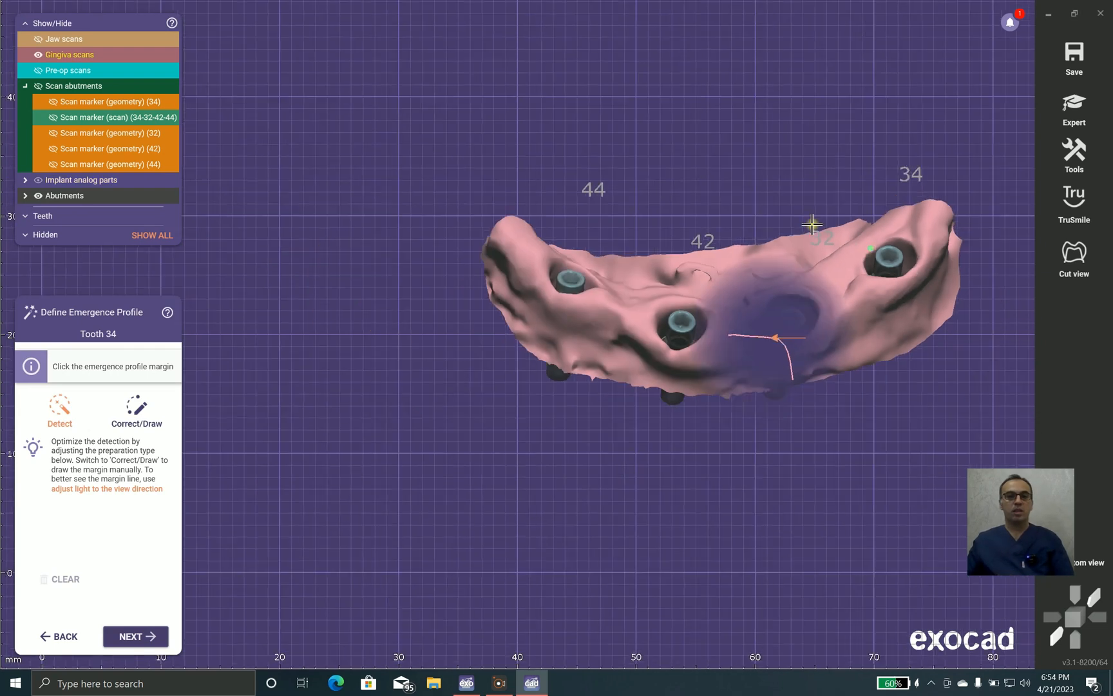
Step: Mark the emergence profile margin of tooth 34 with points around its gingival opening and proceed to tooth 32
right_click_drag(812, 224, 552, 169)
scroll(609, 217, "up", 3)
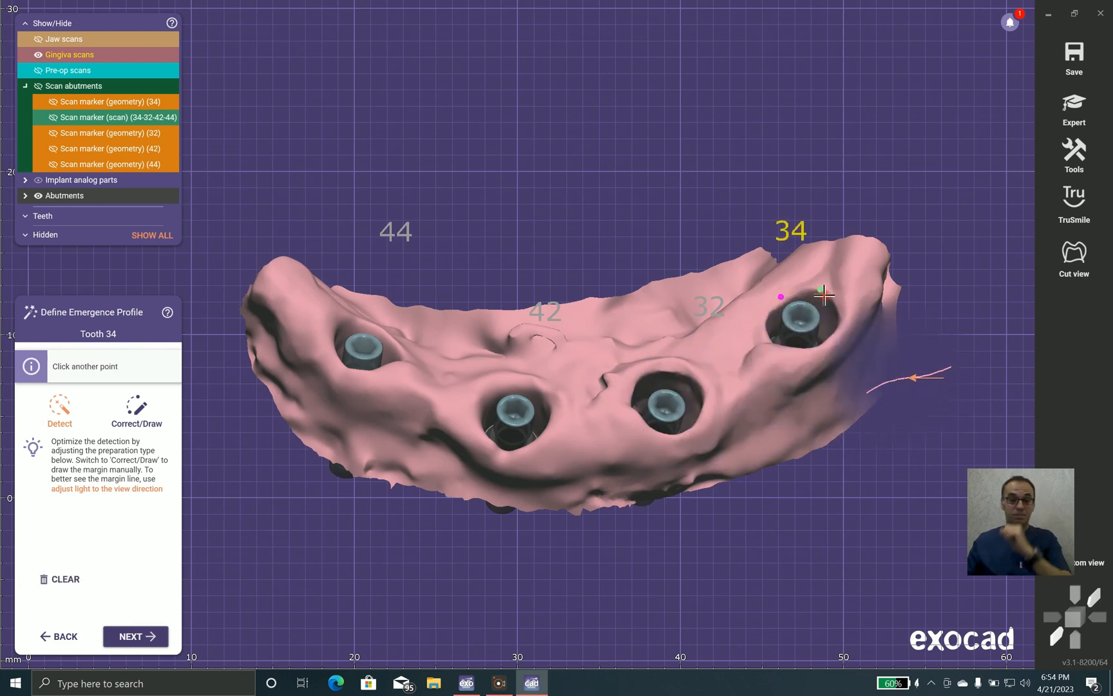
left_click(820, 289)
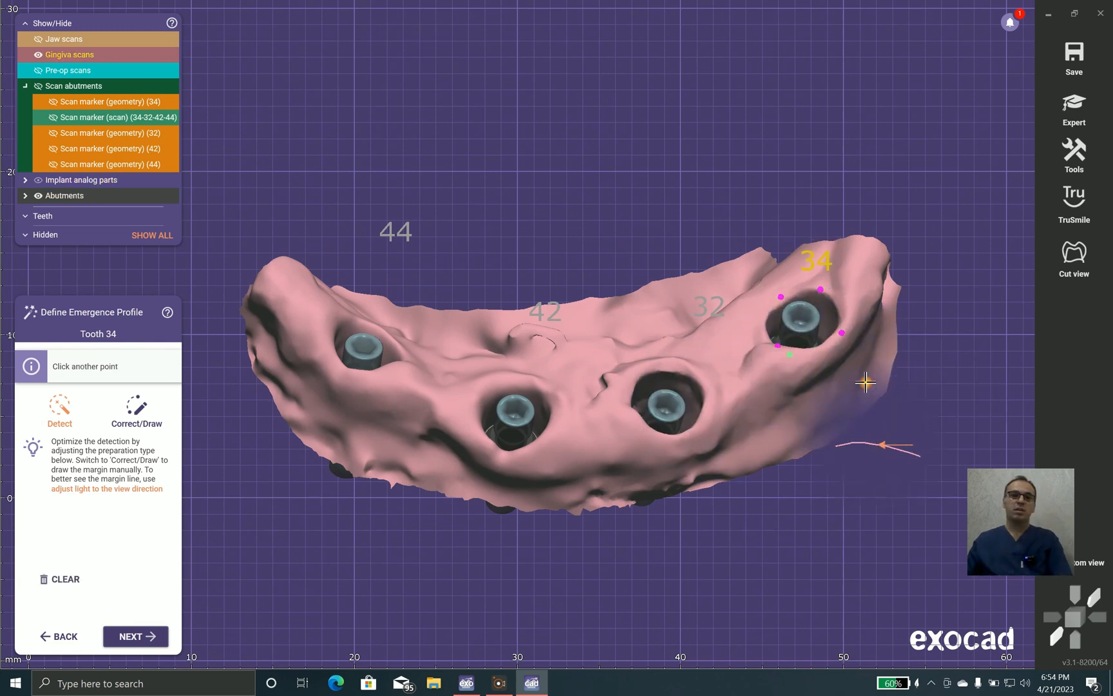
right_click_drag(771, 439, 749, 457)
left_click(152, 628)
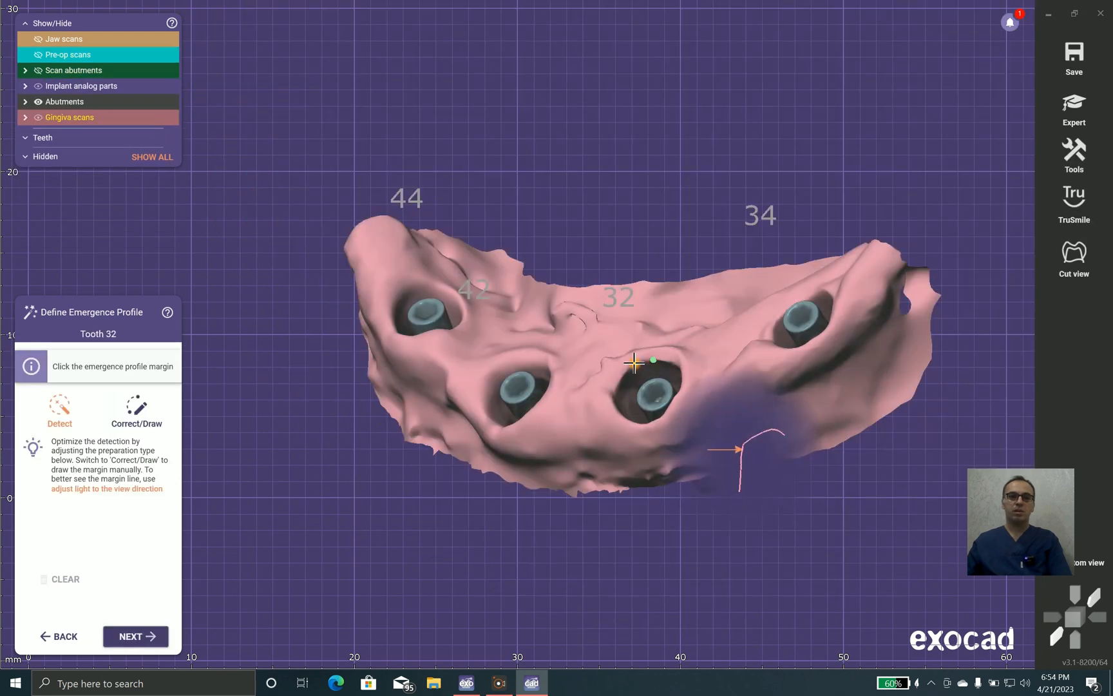
Step: Mark the emergence profile margin of tooth 32 with four points around its opening and proceed to tooth 42
left_click(653, 360)
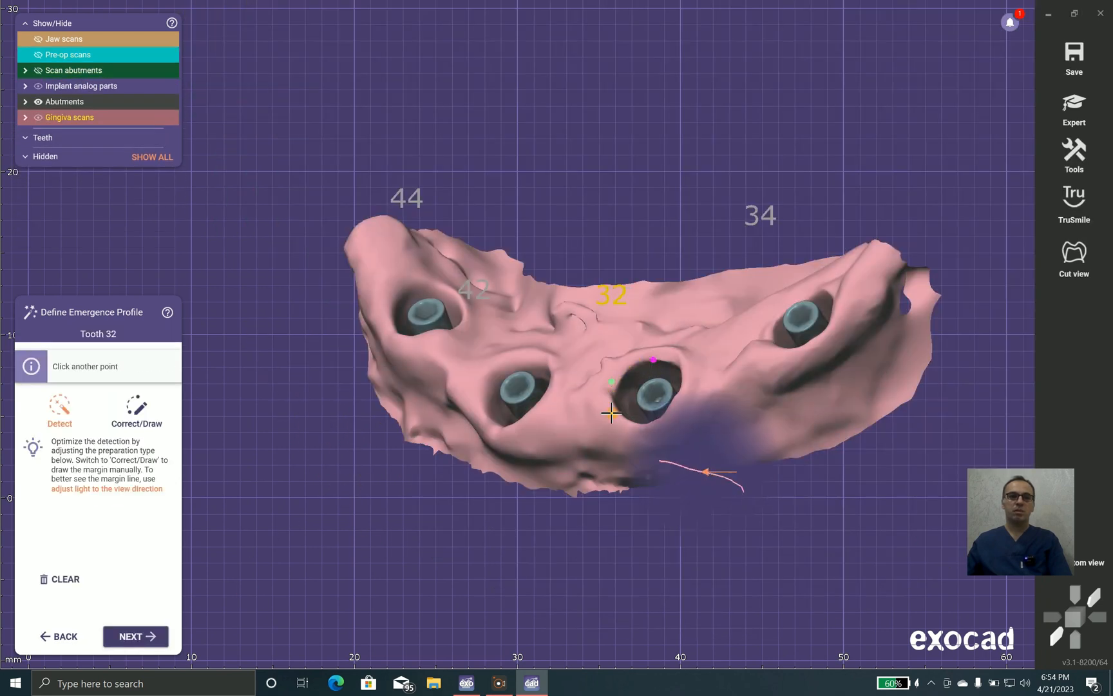
left_click(611, 382)
left_click(628, 423)
left_click(682, 389)
right_click_drag(644, 489, 478, 536)
left_click(153, 635)
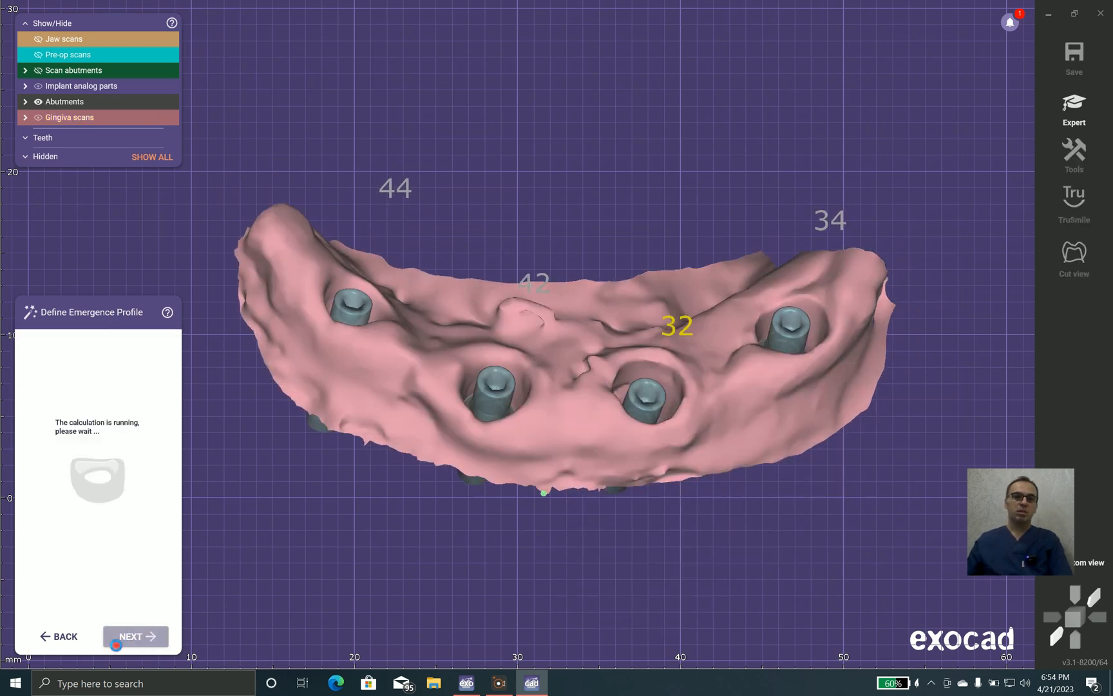
Step: Mark tooth 42's emergence profile margin with four points around its opening and continue to tooth 44
left_click(506, 355)
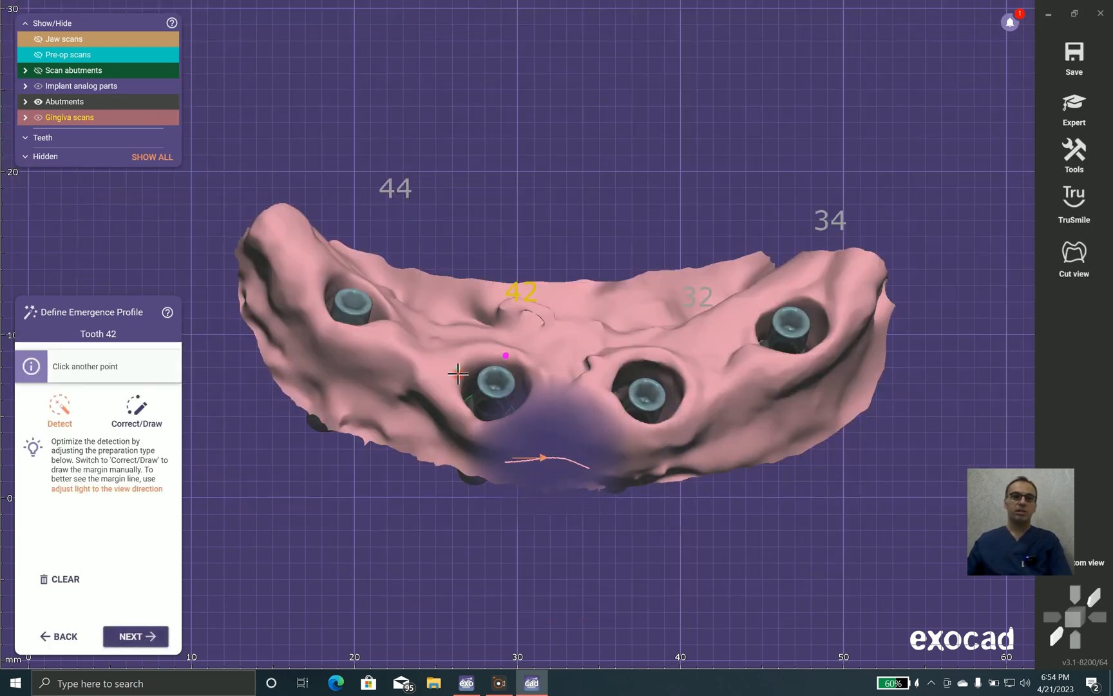
left_click(457, 368)
left_click(474, 424)
left_click(538, 389)
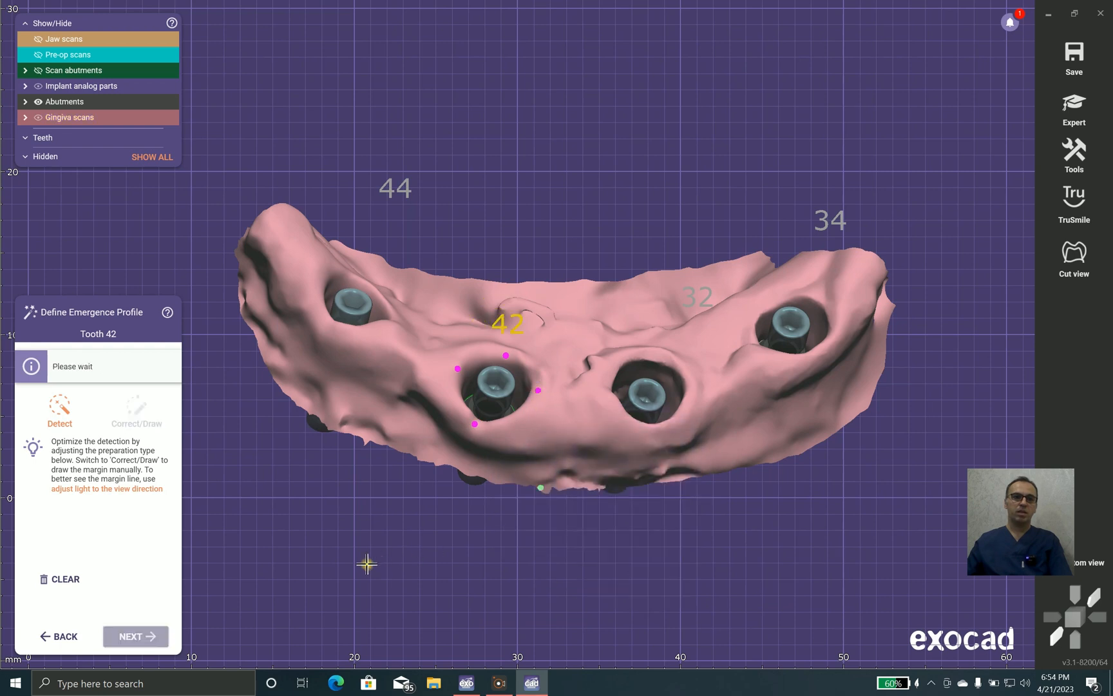
left_click(135, 636)
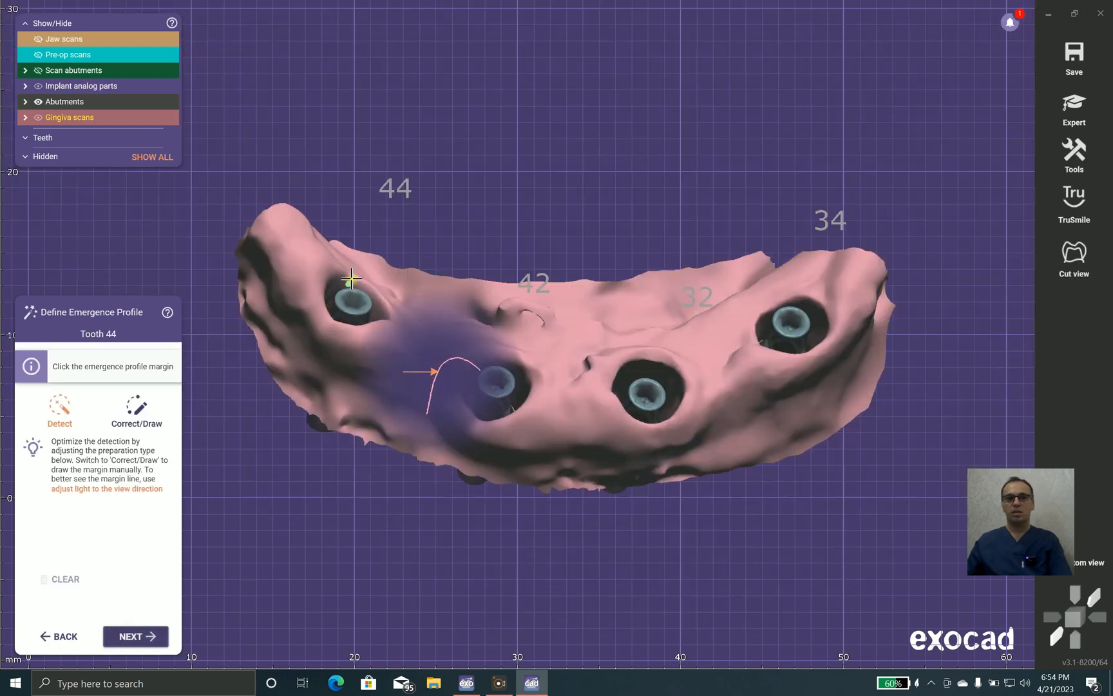
Step: Mark tooth 44's emergence profile margin with four points around its opening and proceed to tooth placement
left_click(318, 283)
left_click(331, 323)
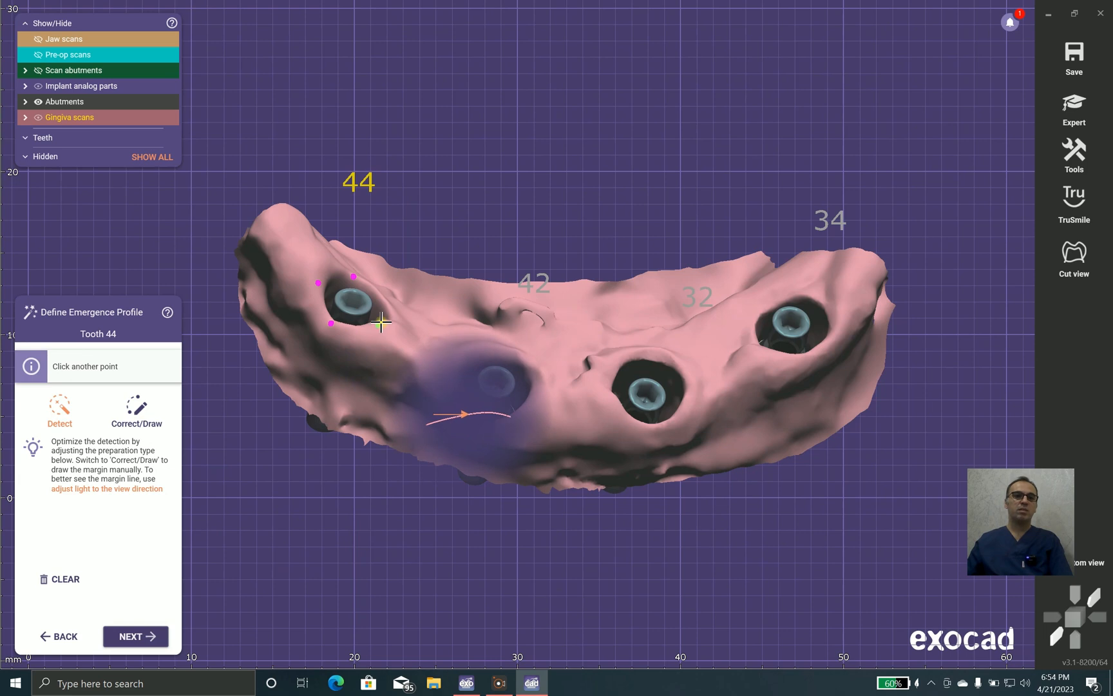
left_click(383, 320)
left_click(143, 636)
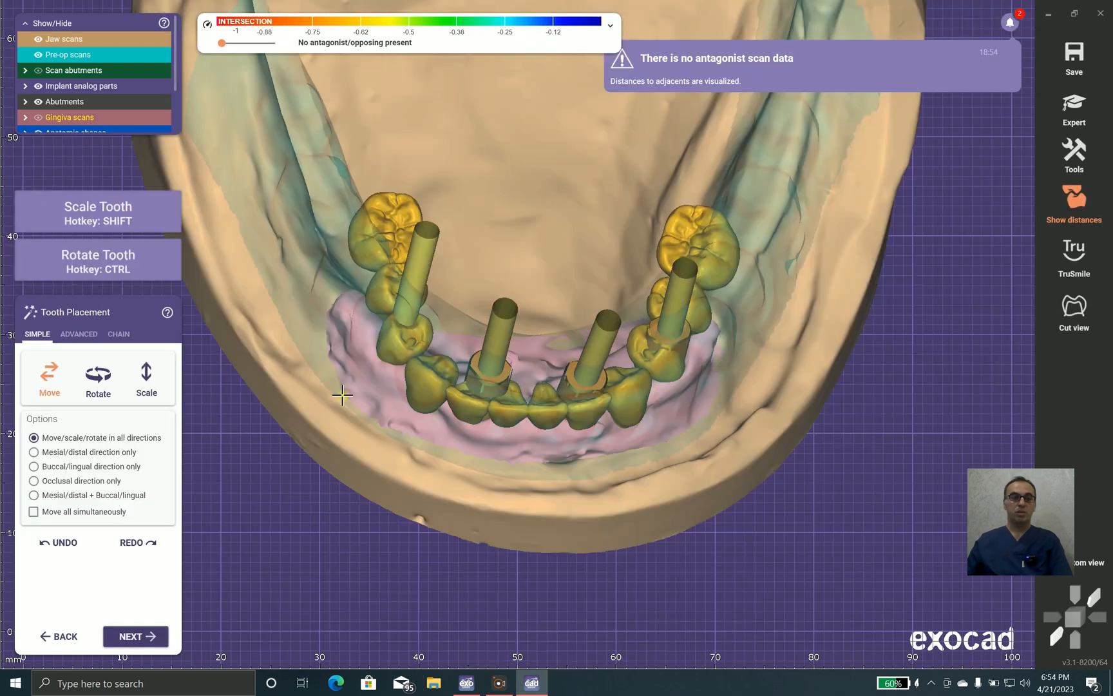
Step: Switch to chain placement, set the pre-op scans to 75% opacity and fit the tooth 44 side of the chain to the pre-op arch
left_click(119, 335)
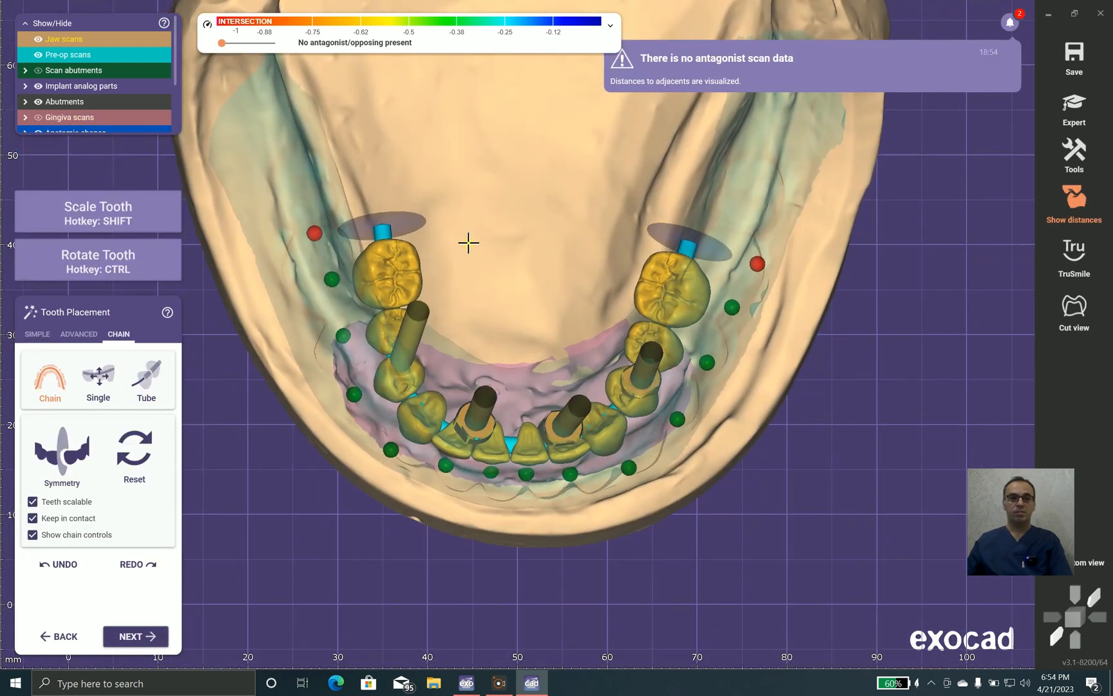
left_click_drag(101, 56, 134, 55)
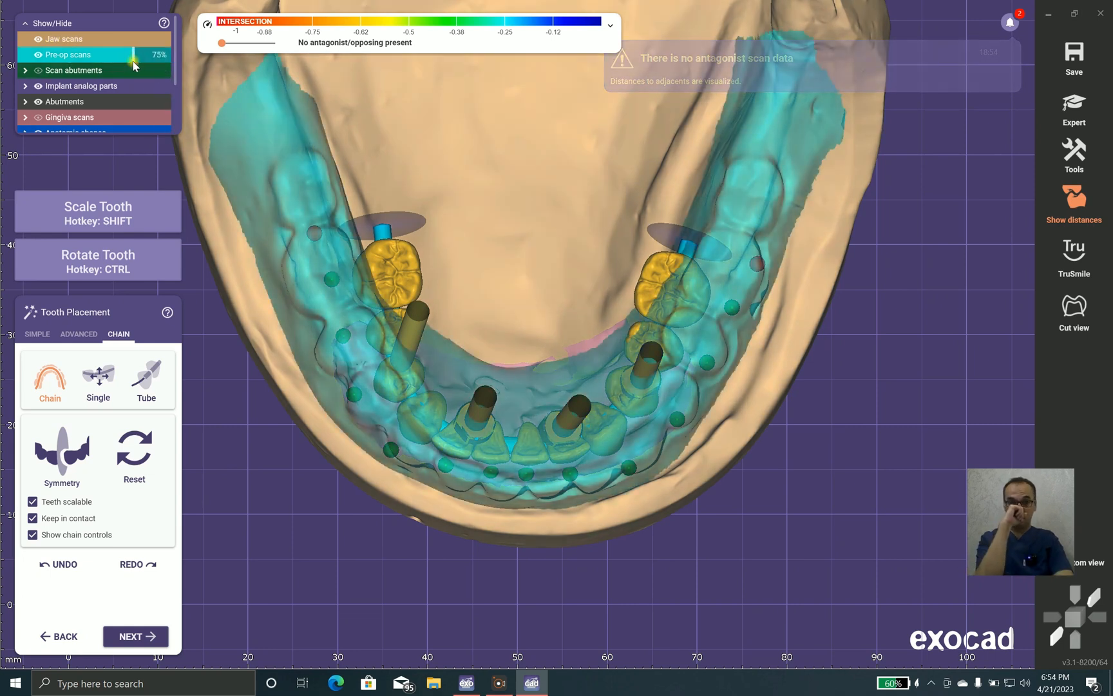
left_click_drag(381, 222, 299, 206)
right_click_drag(333, 207, 349, 193)
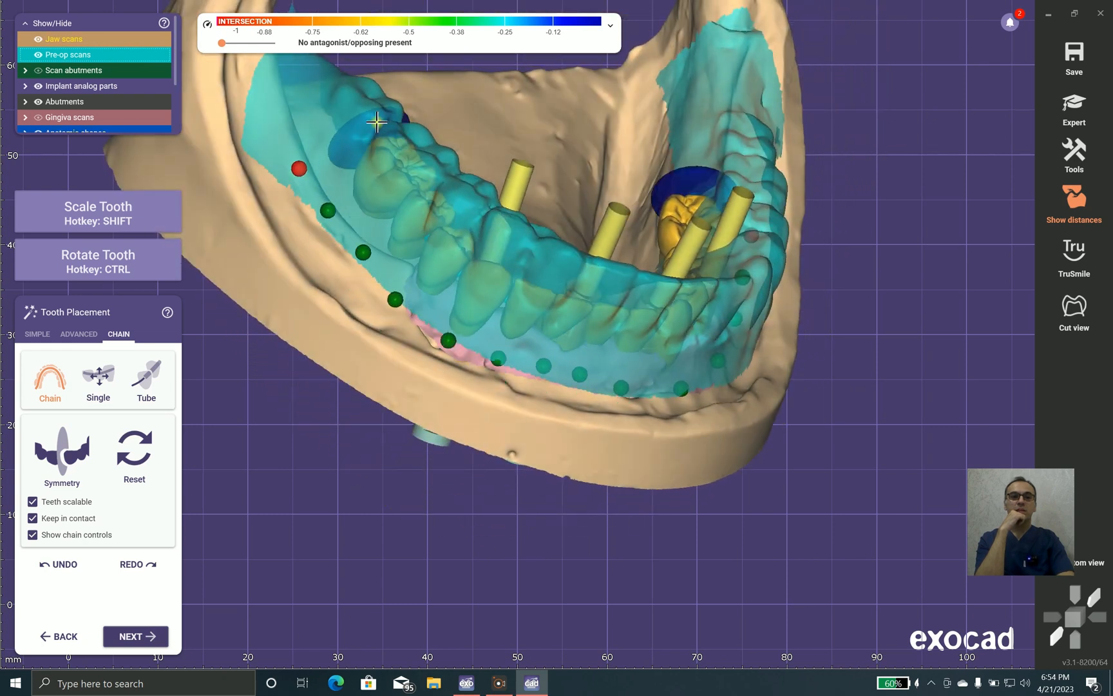
left_click_drag(376, 122, 381, 115)
right_click_drag(612, 149, 612, 148)
left_click_drag(354, 96, 308, 113)
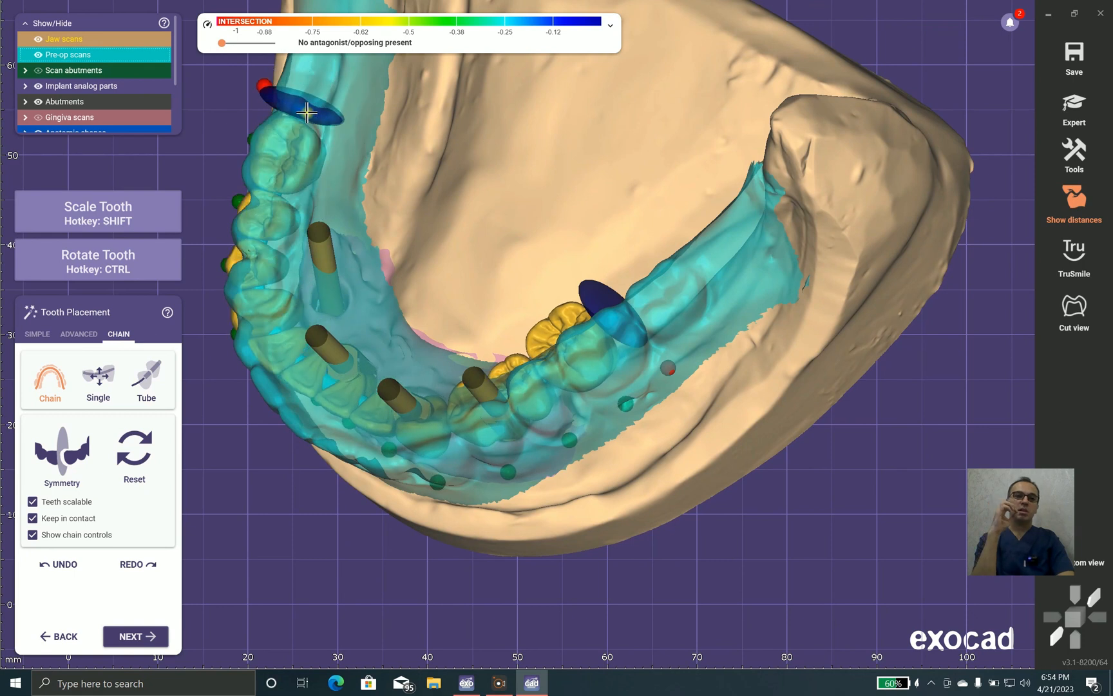
Step: Shift the front and tooth 34 side of the tooth chain onto the pre-op arch
right_click_drag(566, 236, 561, 319)
left_click_drag(416, 357, 356, 423)
right_click_drag(527, 399, 637, 206)
left_click_drag(636, 201, 636, 204)
right_click_drag(474, 177, 462, 220)
scroll(462, 221, "up", 3)
left_click_drag(455, 554, 440, 559)
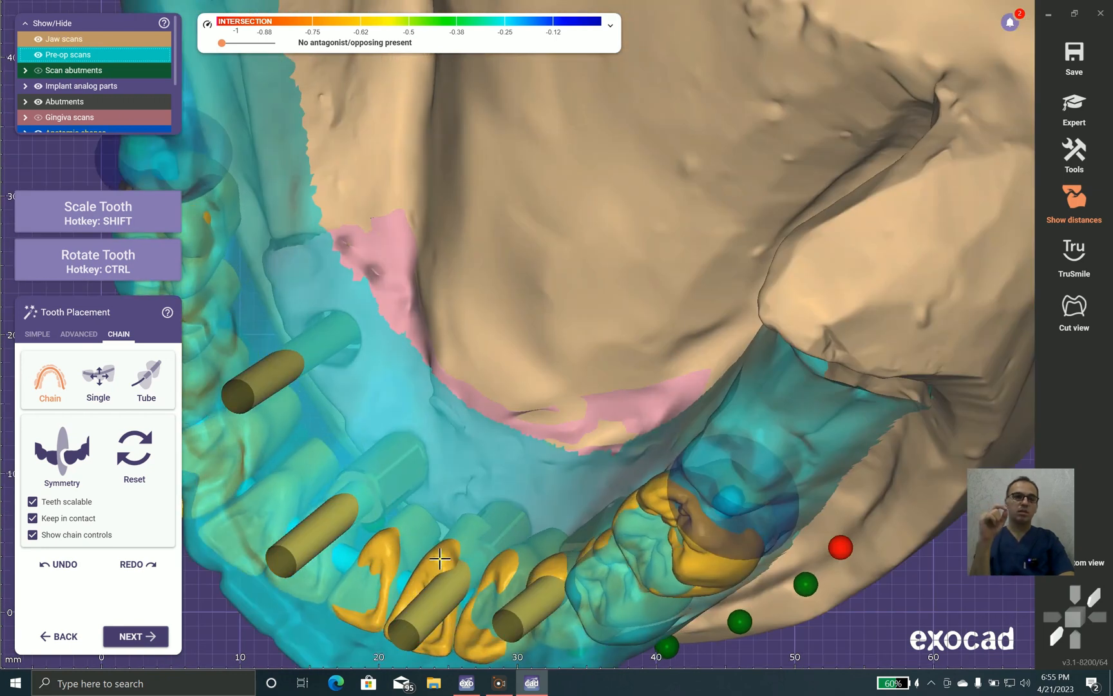
right_click_drag(573, 567, 400, 587)
left_click_drag(400, 587, 389, 634)
Step: Adjust the canine and the molar end of the chain on the tooth 44 side to follow the pre-op scan
right_click_drag(503, 360, 495, 413)
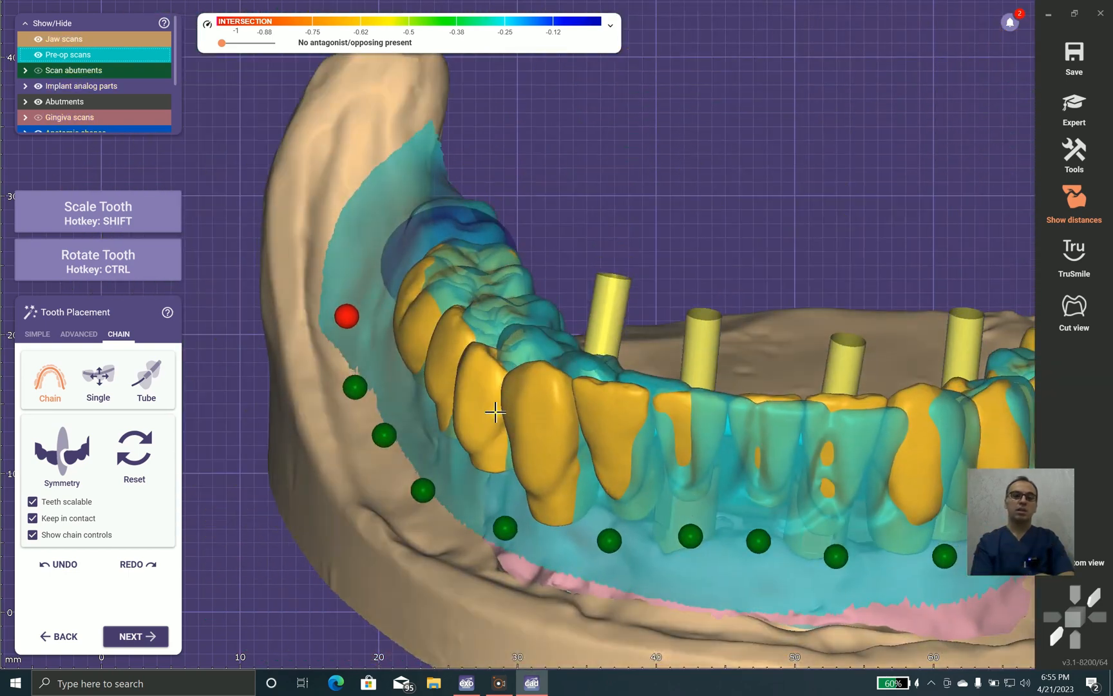
left_click_drag(533, 412, 546, 411)
mouse_move(409, 224)
left_mouse_down()
mouse_move(423, 229)
mouse_move(420, 217)
left_mouse_up()
right_click_drag(420, 217, 553, 456)
Step: Adjust the chain end and the canine on the tooth 34 side to follow the pre-op scan
middle_click_drag(728, 293, 512, 206)
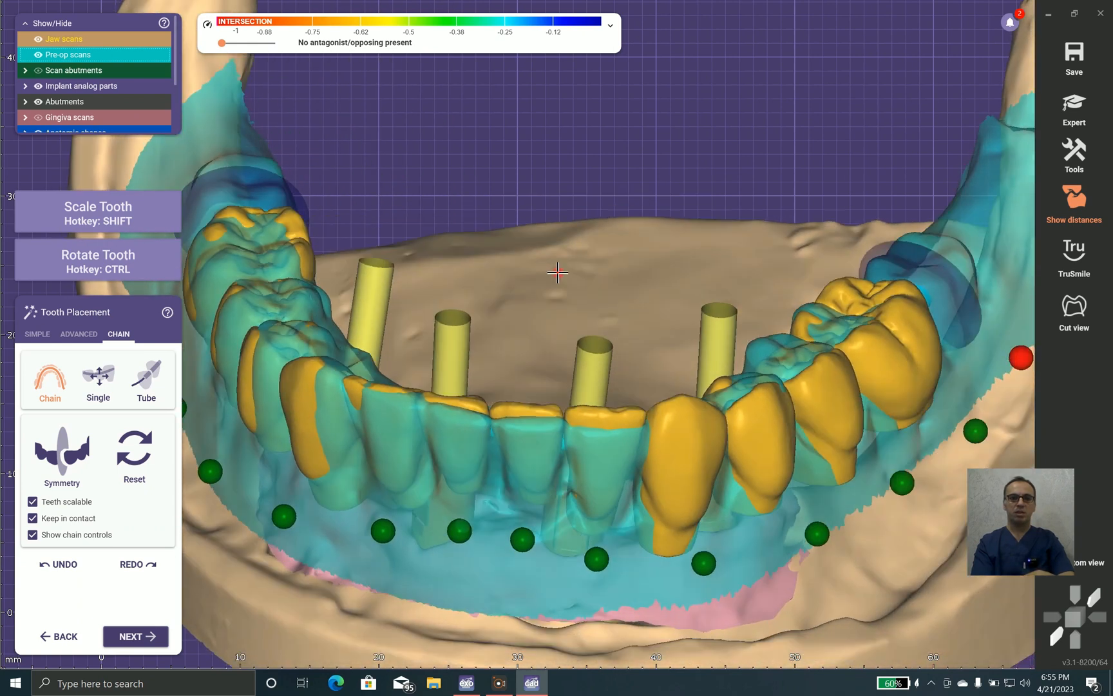
right_click_drag(559, 271, 538, 247)
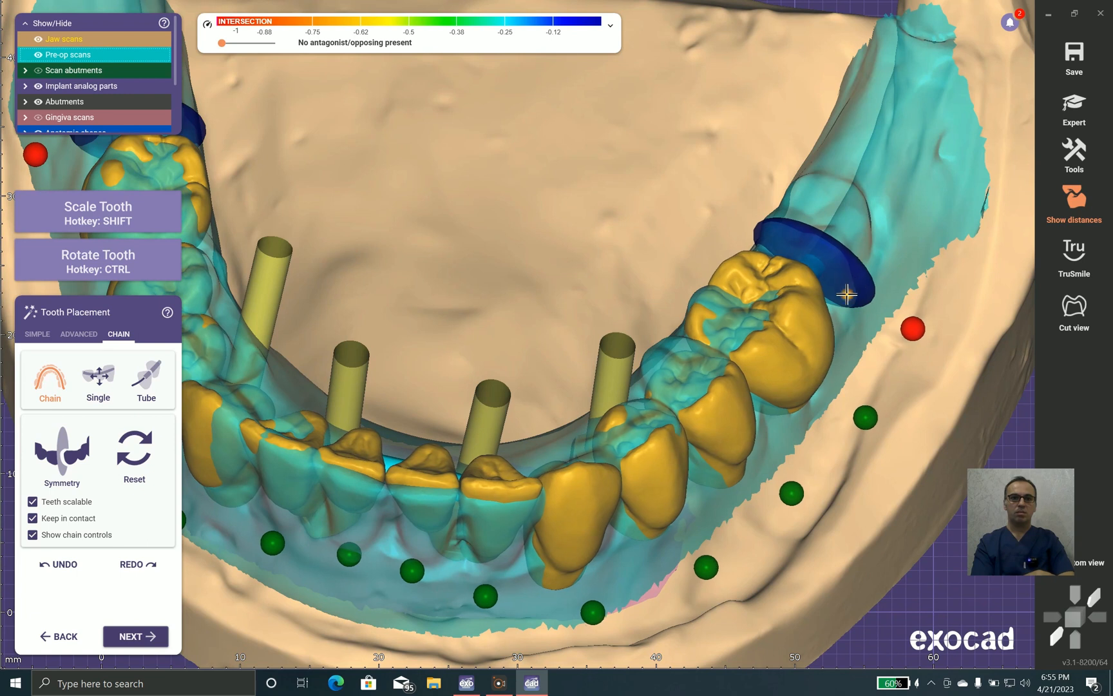
scroll(898, 390, "up", 3)
left_click_drag(898, 390, 855, 284)
left_click_drag(589, 505, 586, 493)
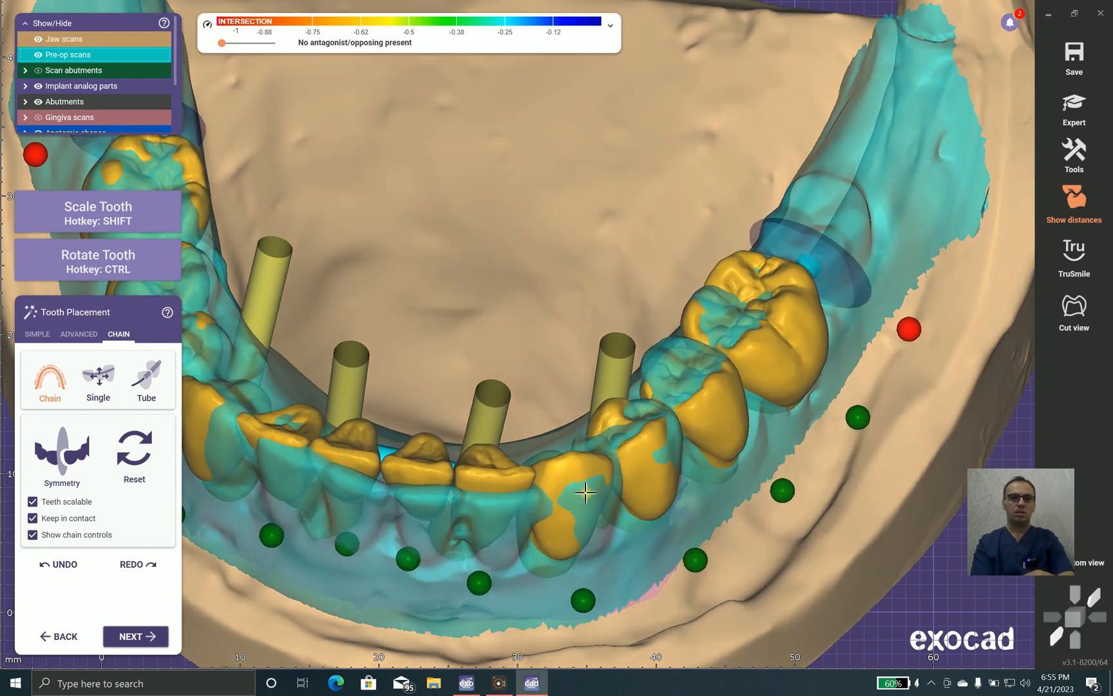
Step: Nudge the incisor beside the tooth 34 side canine and check the whole chain against the pre-op scan
right_click_drag(519, 339, 679, 206)
right_click_drag(681, 261, 736, 498)
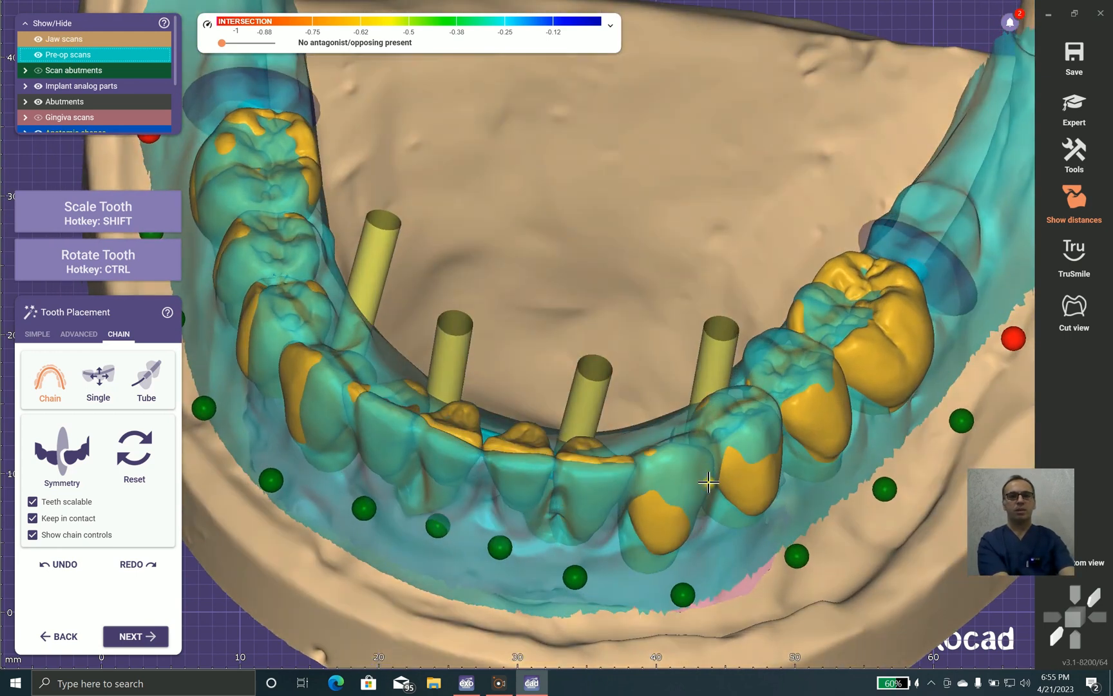
right_click_drag(773, 447, 464, 291)
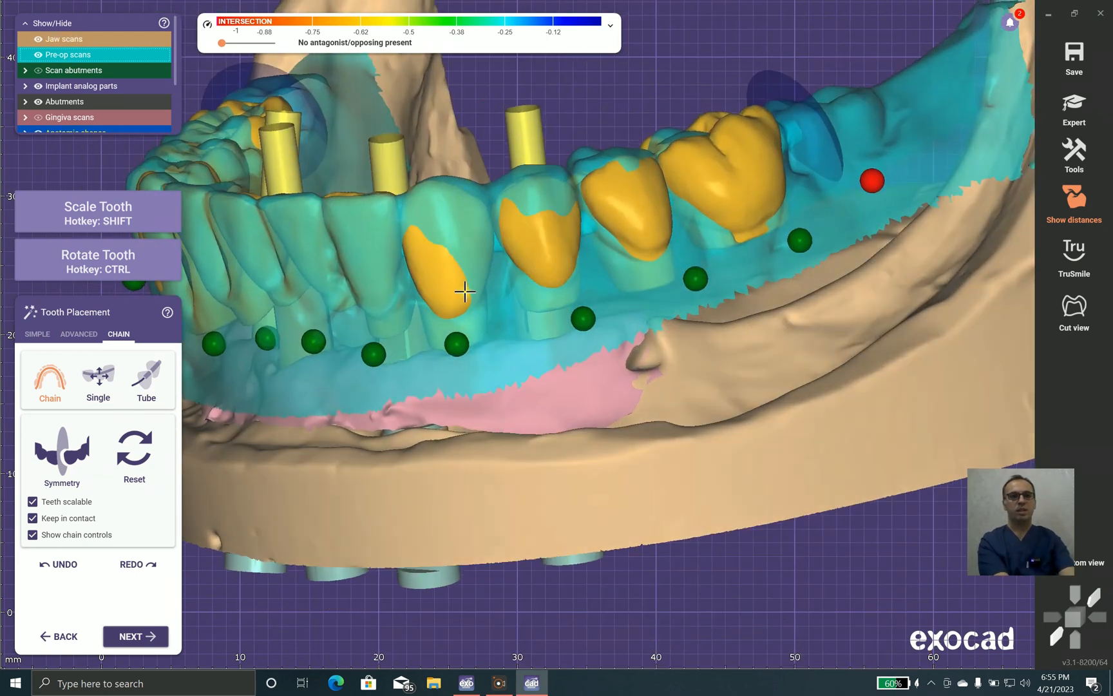
right_click(443, 265)
right_click_drag(477, 103, 424, 265)
left_click_drag(345, 308, 335, 316)
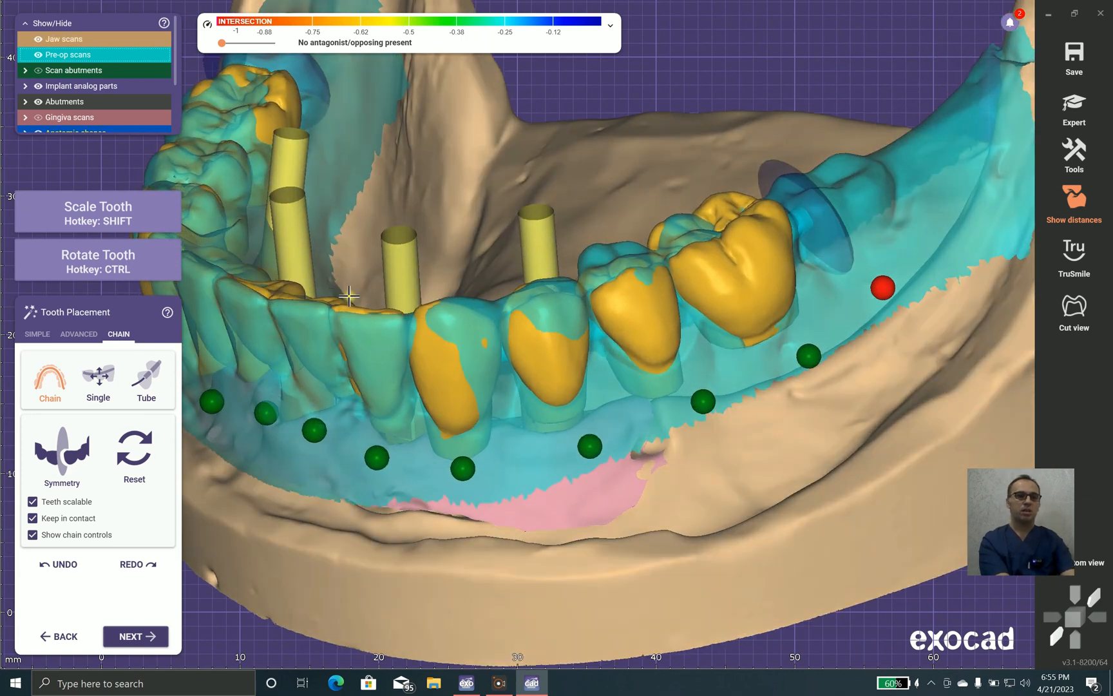
scroll(335, 314, "down", 3)
right_click_drag(420, 226, 412, 224)
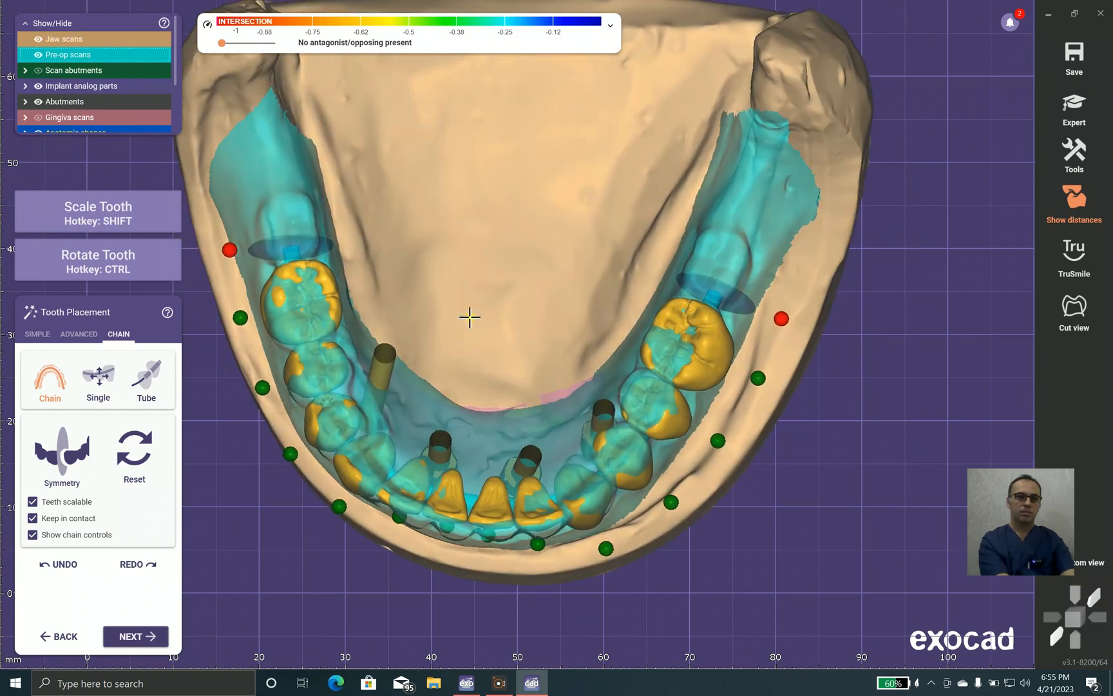
right_click_drag(482, 307, 479, 311)
Step: Switch to single tooth placement and shift incisors 32 and 31 labially to match the pre-op scan
left_click(98, 380)
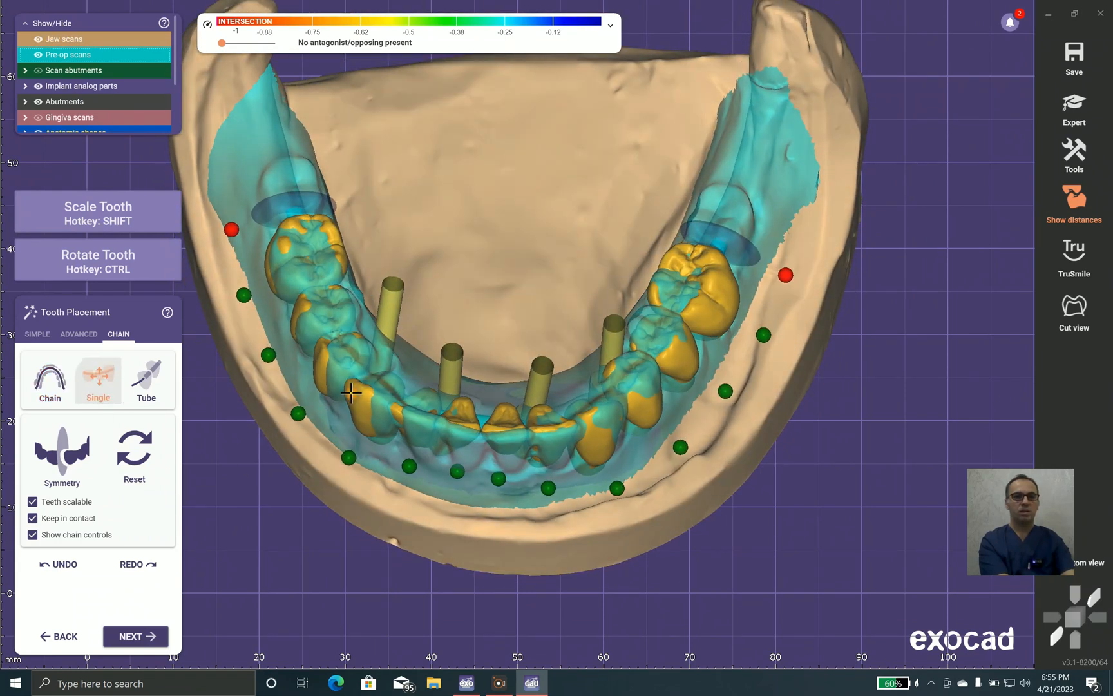
scroll(360, 400, "up", 3)
left_click_drag(312, 361, 360, 376)
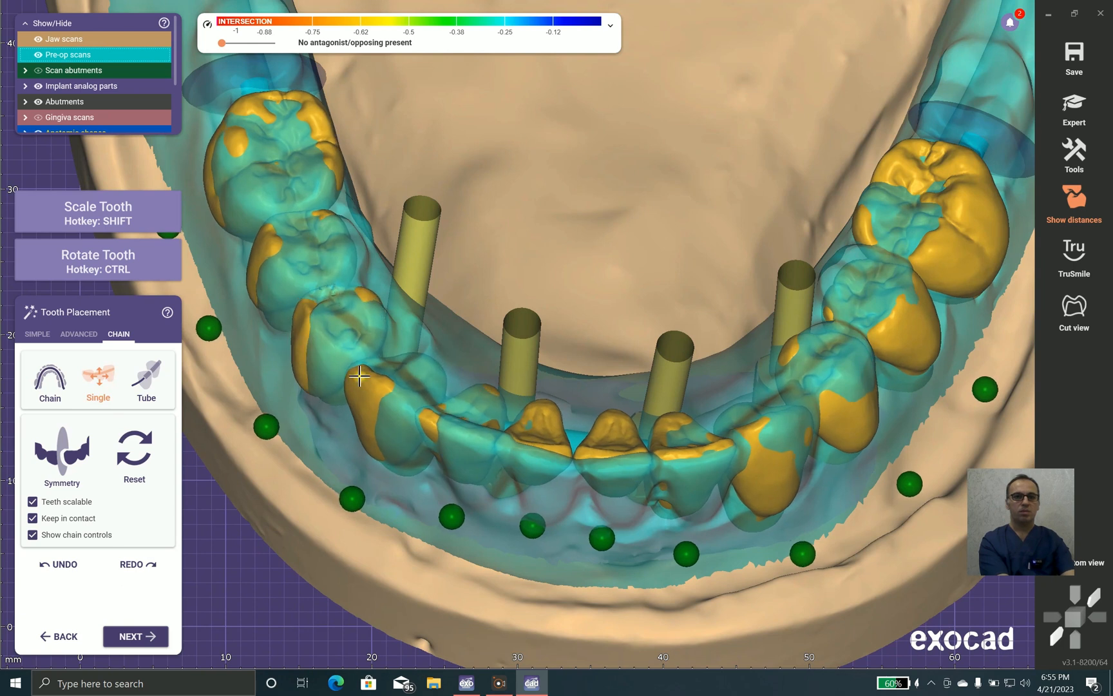
left_click_drag(697, 438, 697, 443)
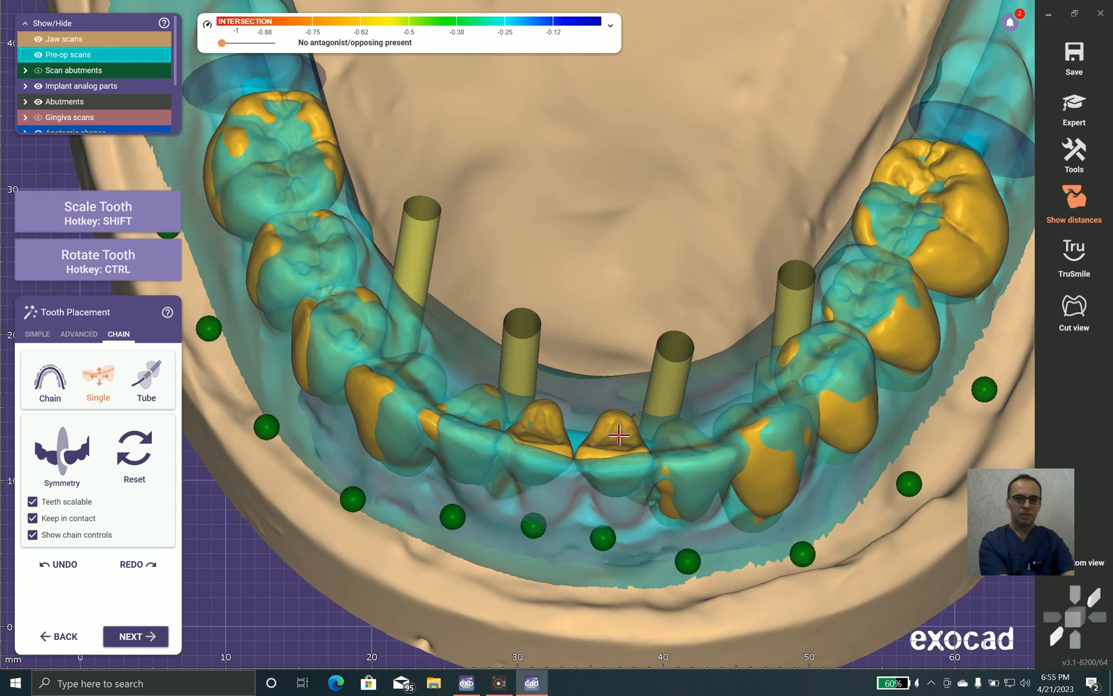
left_click_drag(618, 438, 618, 443)
Step: Move incisors 42 and 41 labially into the pre-op outline and fine-tune the rotation of teeth 32 and 33
left_click_drag(547, 419, 483, 427)
left_click_drag(562, 437, 616, 462)
left_click_drag(688, 458, 696, 463, "ctrl")
left_click_drag(771, 420, 766, 435, "ctrl")
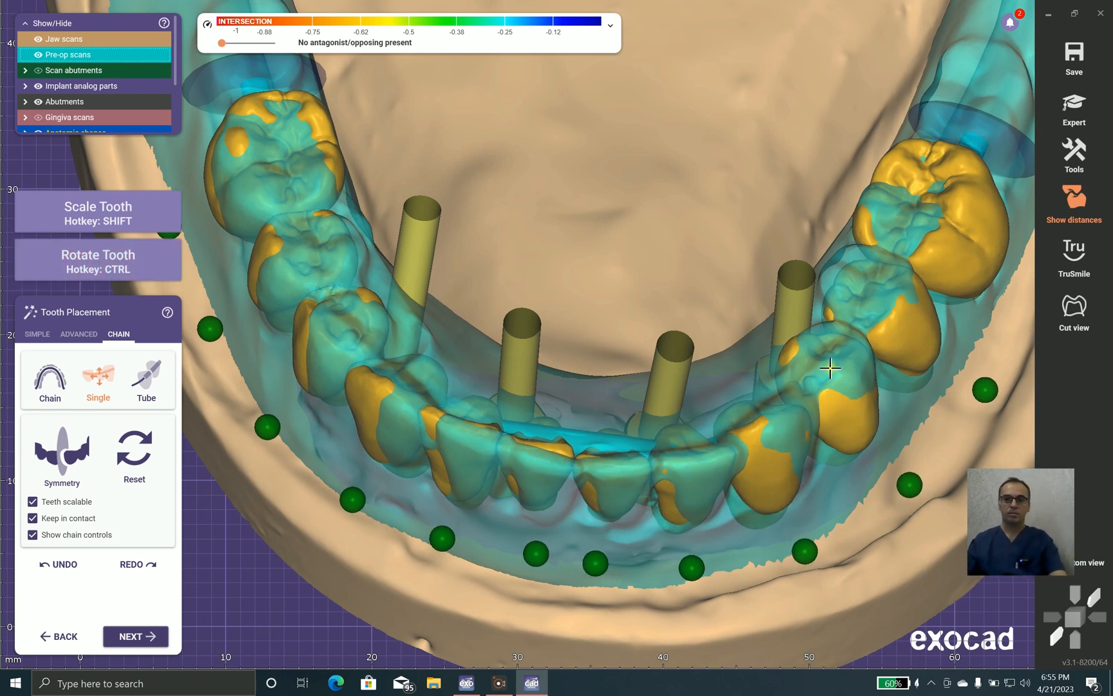
Step: Check the tooth setup from both sides against the pre-op scan, and accept it to proceed to the abutment bottoms
right_click_drag(839, 364, 617, 261)
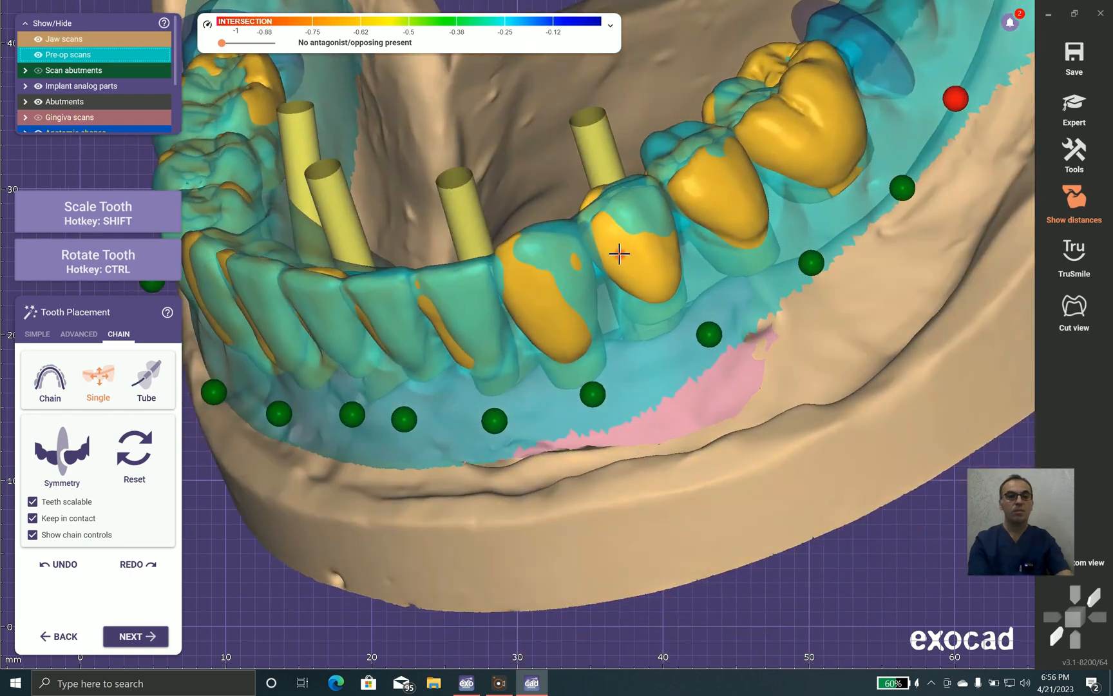
right_click_drag(710, 189, 940, 202)
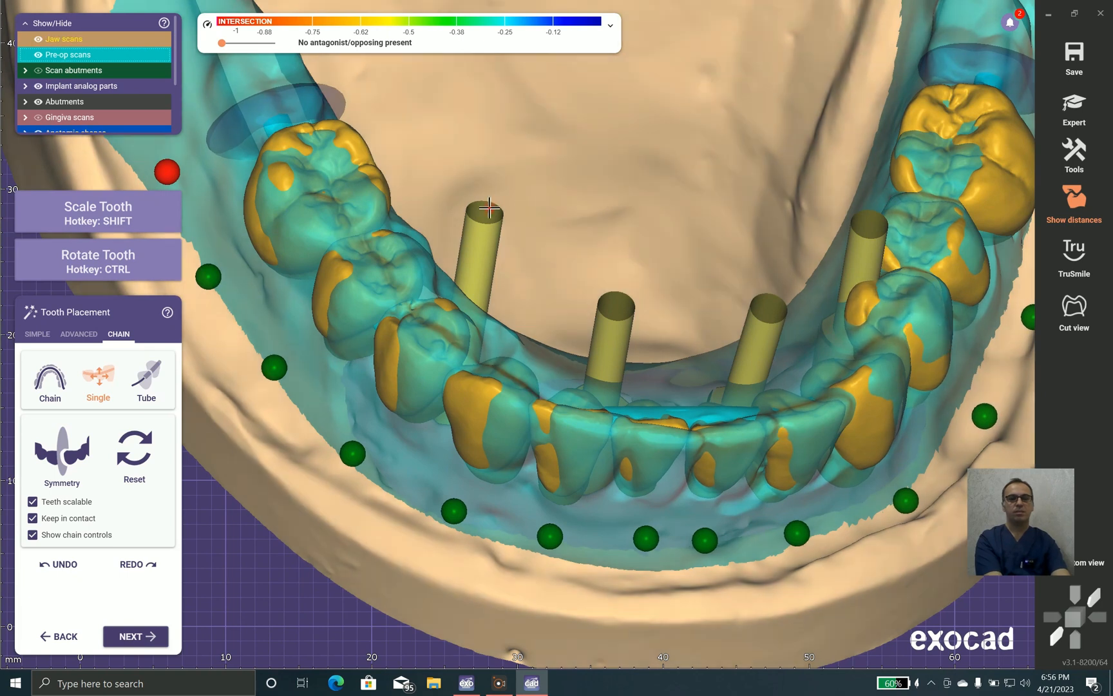
right_click_drag(580, 245, 494, 321)
right_click_drag(470, 365, 438, 371)
scroll(438, 371, "down", 3)
left_click(134, 636)
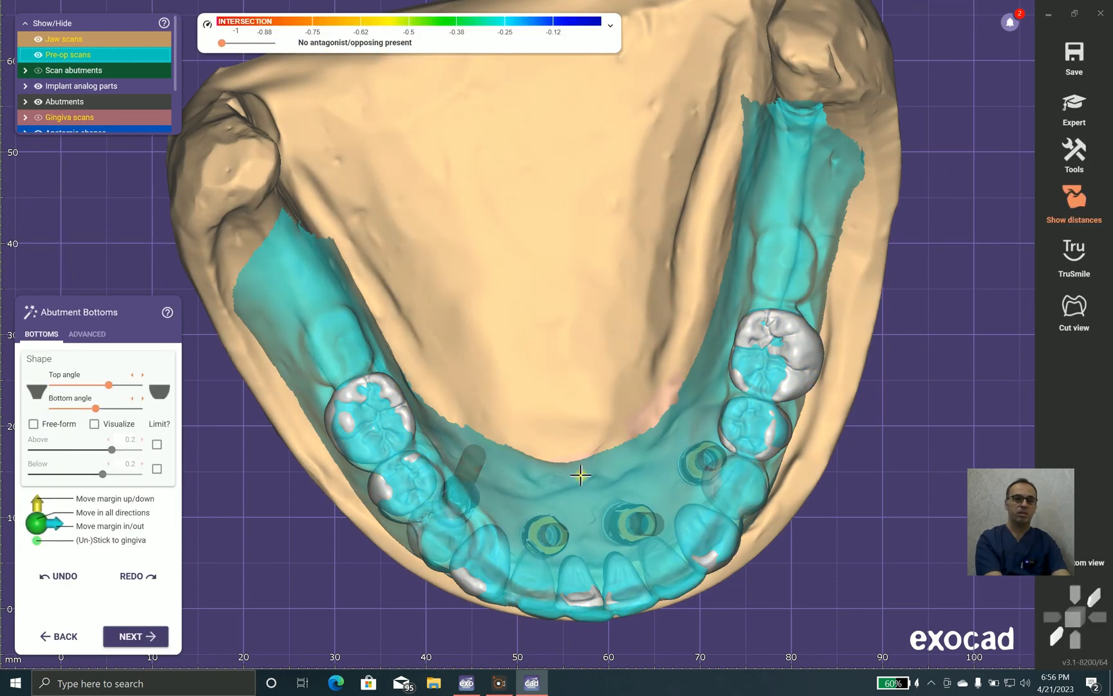
Step: Hide the pre-op scans and the scan abutments and examine the abutment bottoms beneath the teeth
scroll(581, 477, "down", 3)
right_click_drag(579, 469, 577, 467)
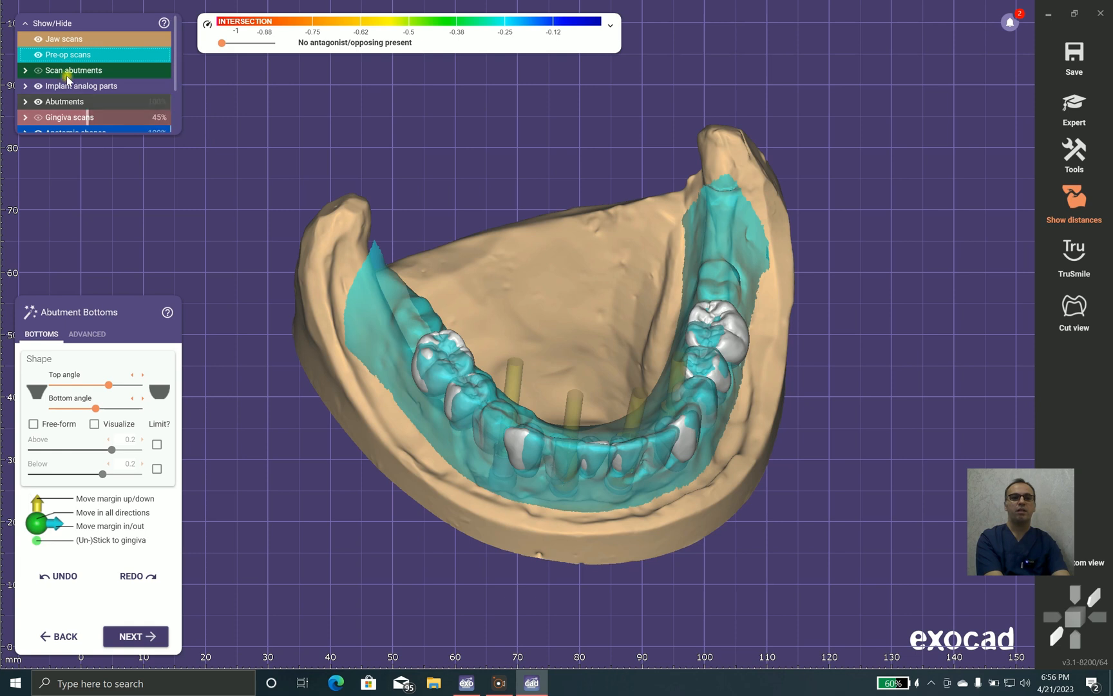
left_click(38, 54)
right_click_drag(507, 425, 594, 462)
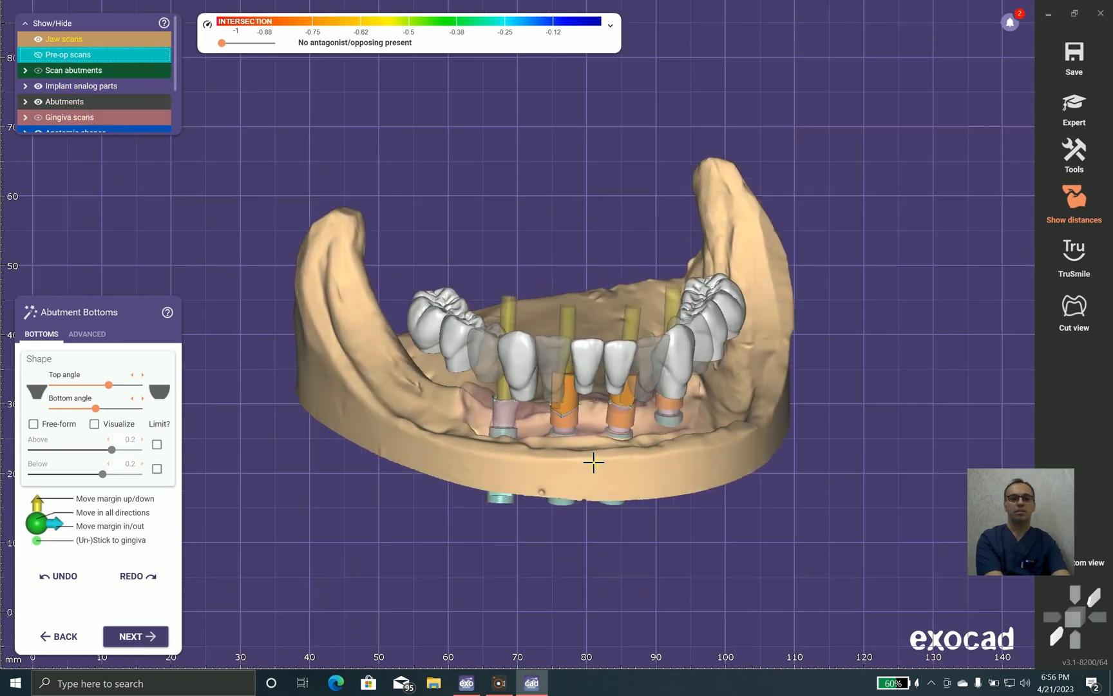
scroll(596, 467, "up", 5)
scroll(573, 474, "down", 2)
left_click(29, 68)
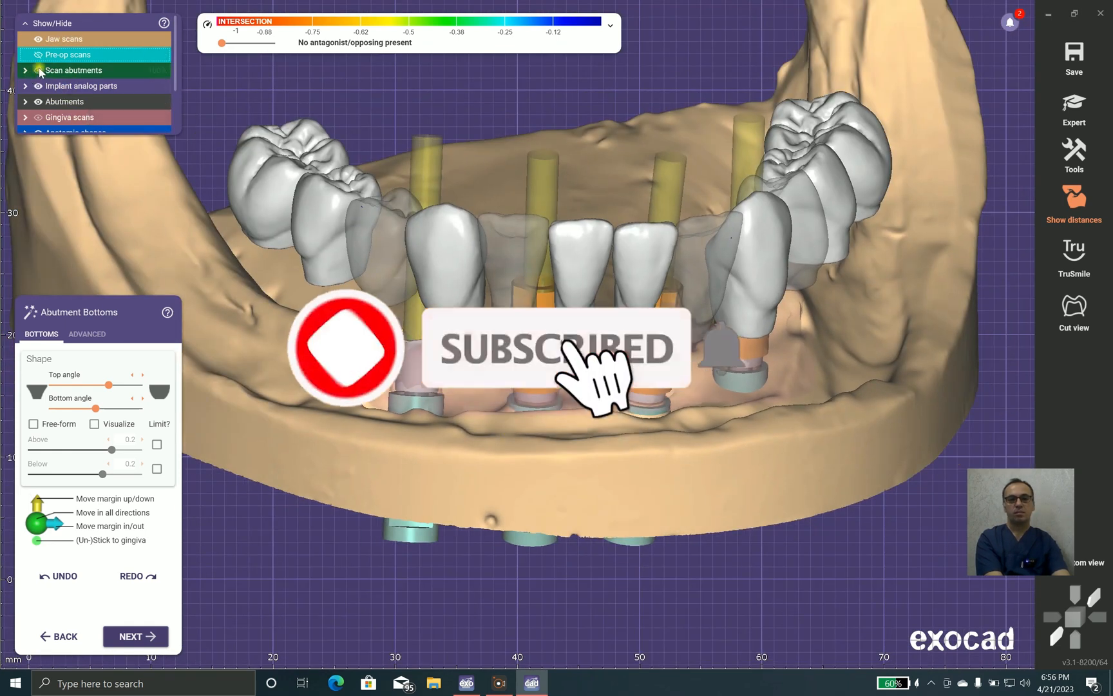
left_click(38, 70)
scroll(590, 413, "up", 3)
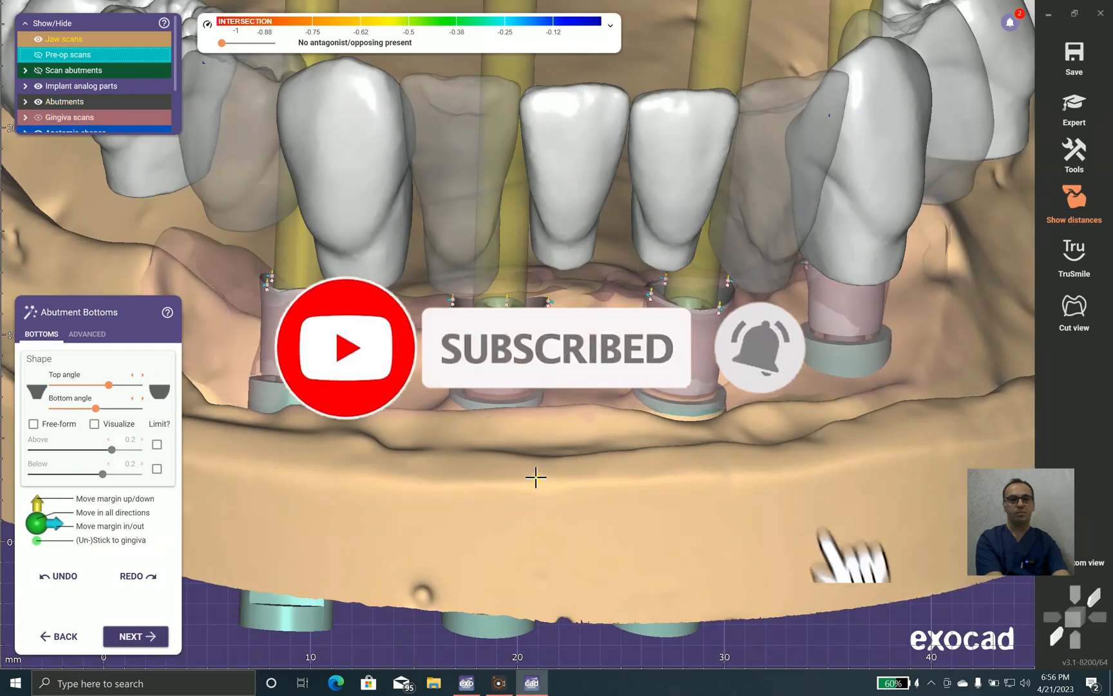
scroll(526, 490, "down", 2)
right_click_drag(568, 547, 569, 547)
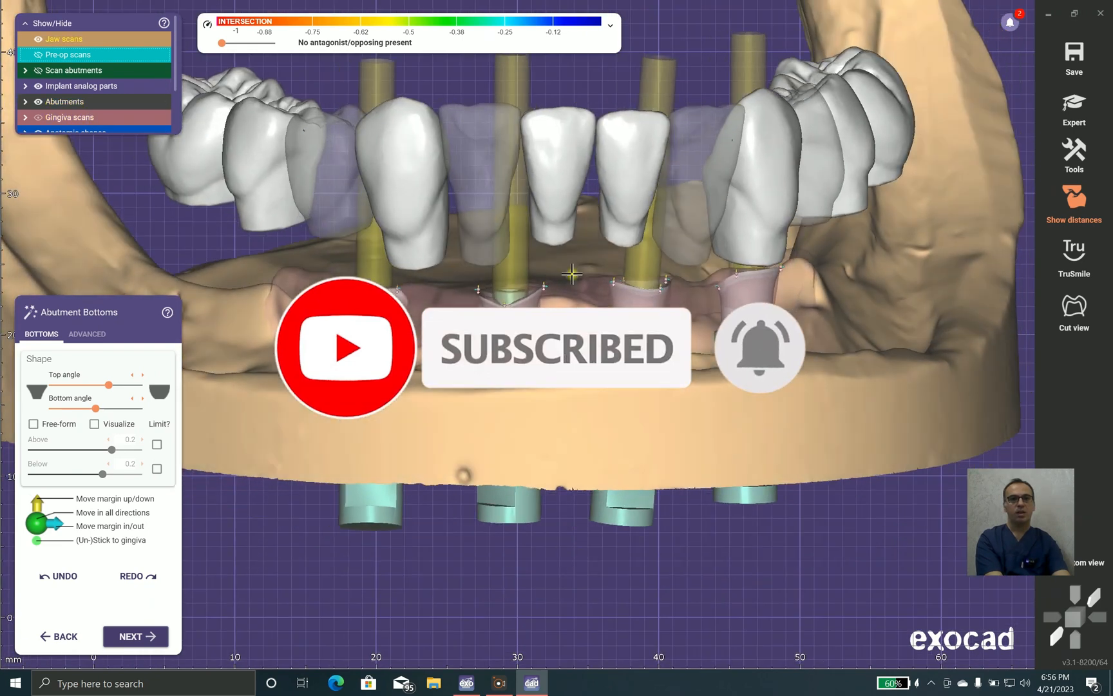
Step: Try moving the margin of the second abutment bottom on the patient's left down and up, and undo the changes
scroll(569, 281, "up", 3)
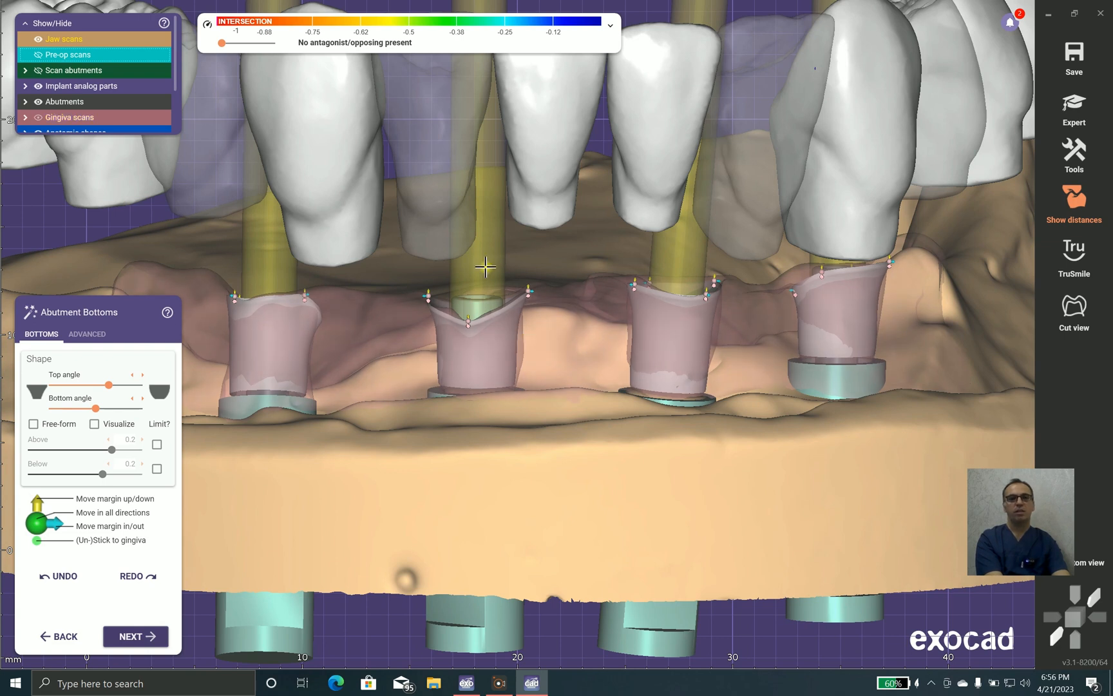
scroll(696, 303, "up", 2)
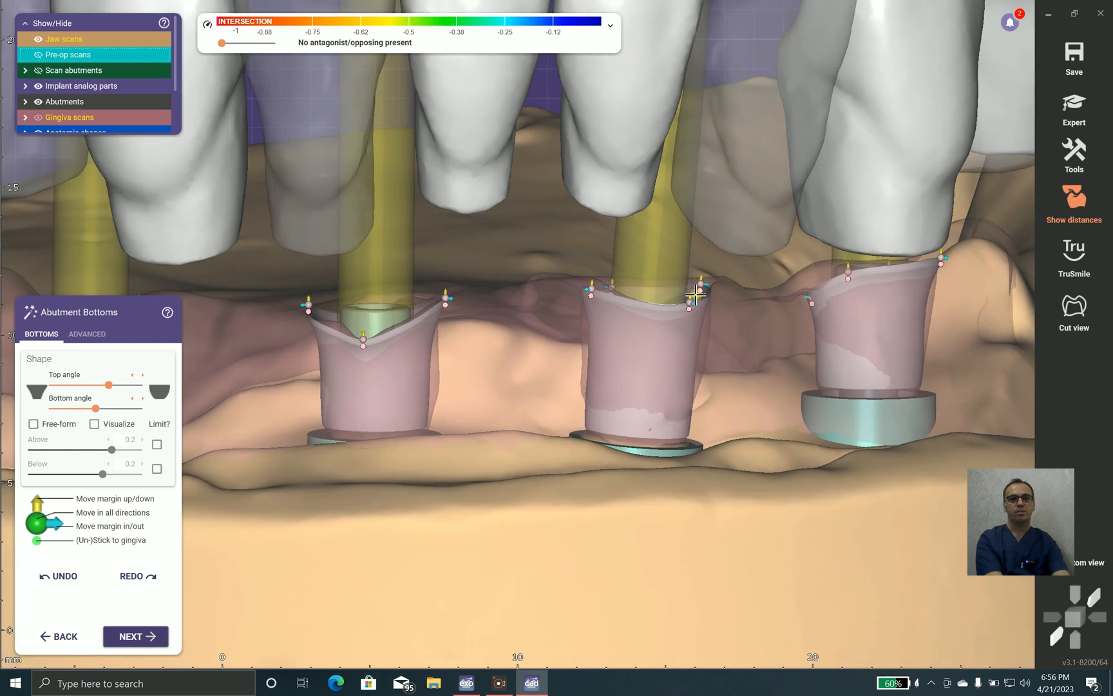
left_click(688, 314)
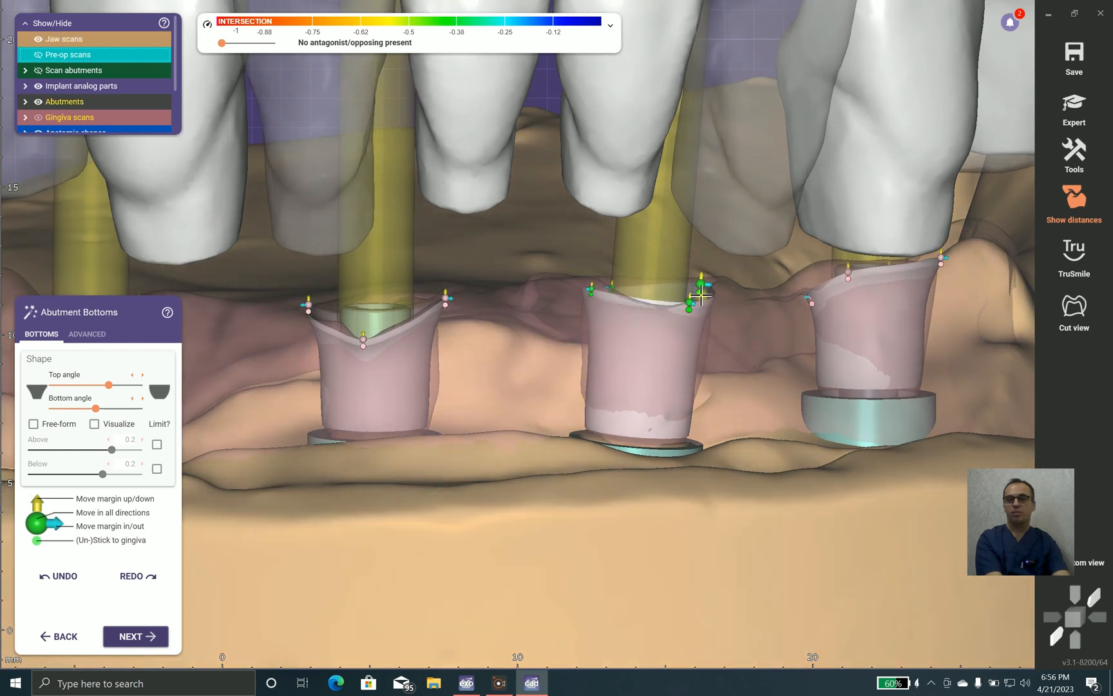
mouse_move(690, 298)
left_mouse_down()
mouse_move(693, 333)
mouse_move(686, 318)
left_mouse_up()
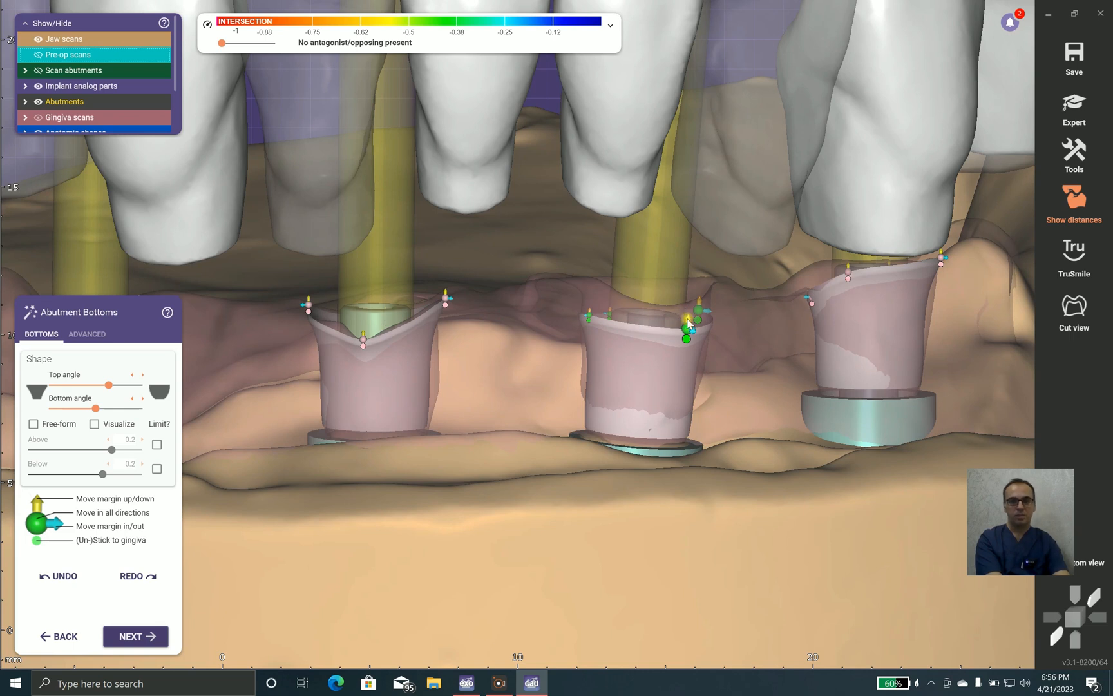
left_click_drag(687, 318, 704, 259)
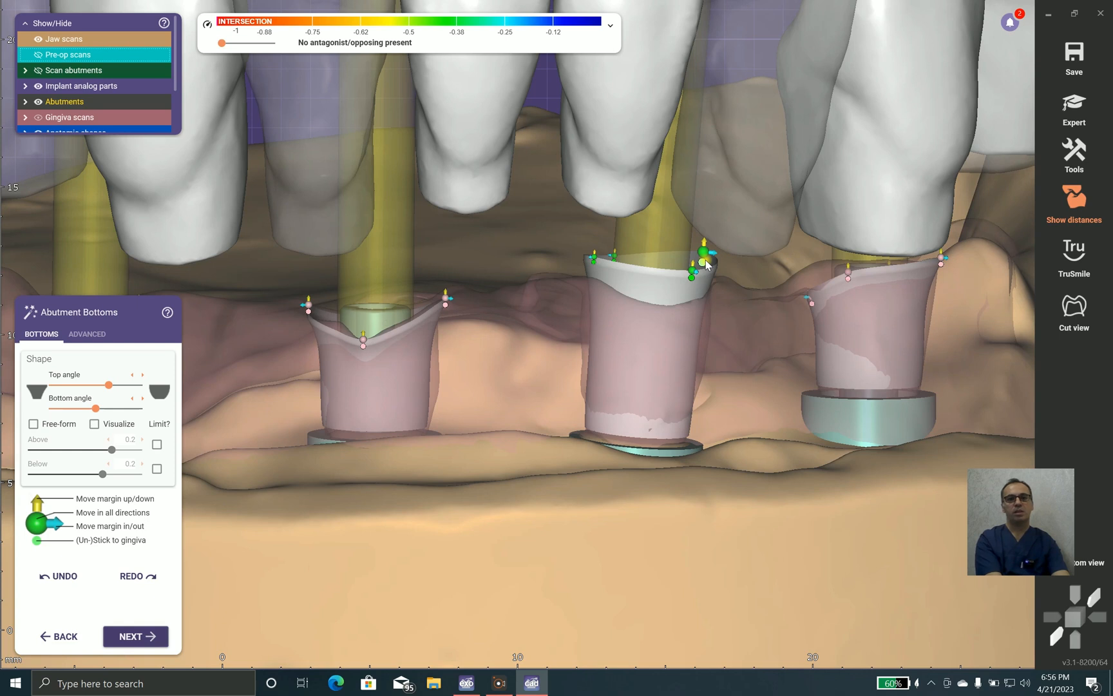
key("ctrl+z")
key("ctrl+z")
key("ctrl+z")
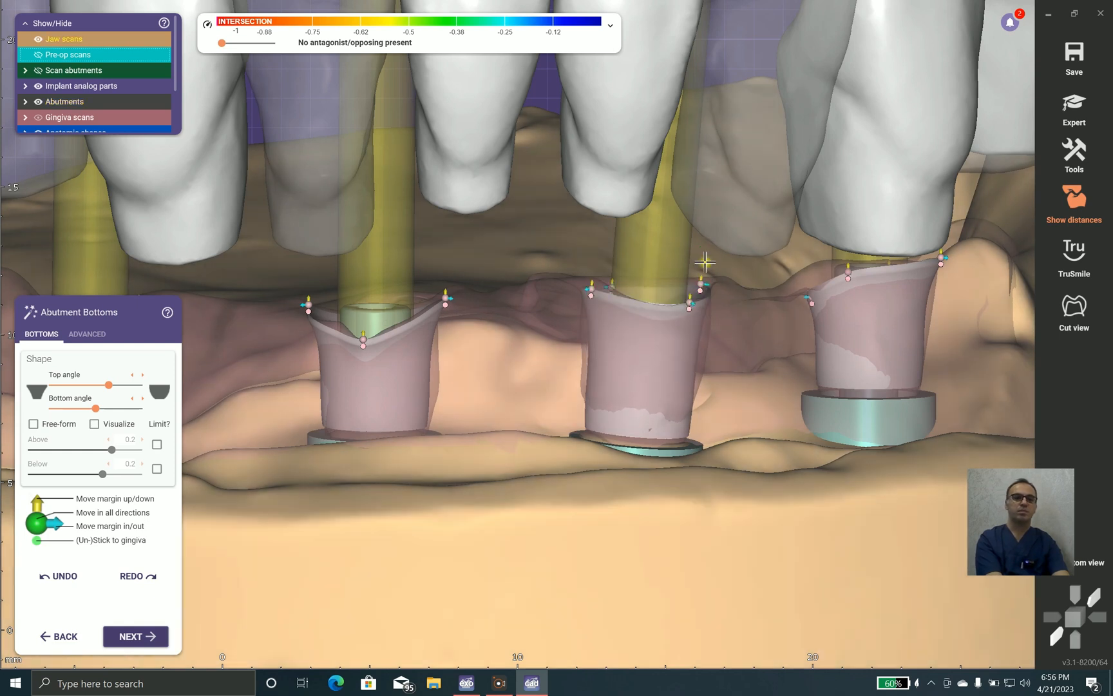
Step: Move all abutment bottom margins down in several small steps using the advanced margin options
scroll(768, 344, "down", 1)
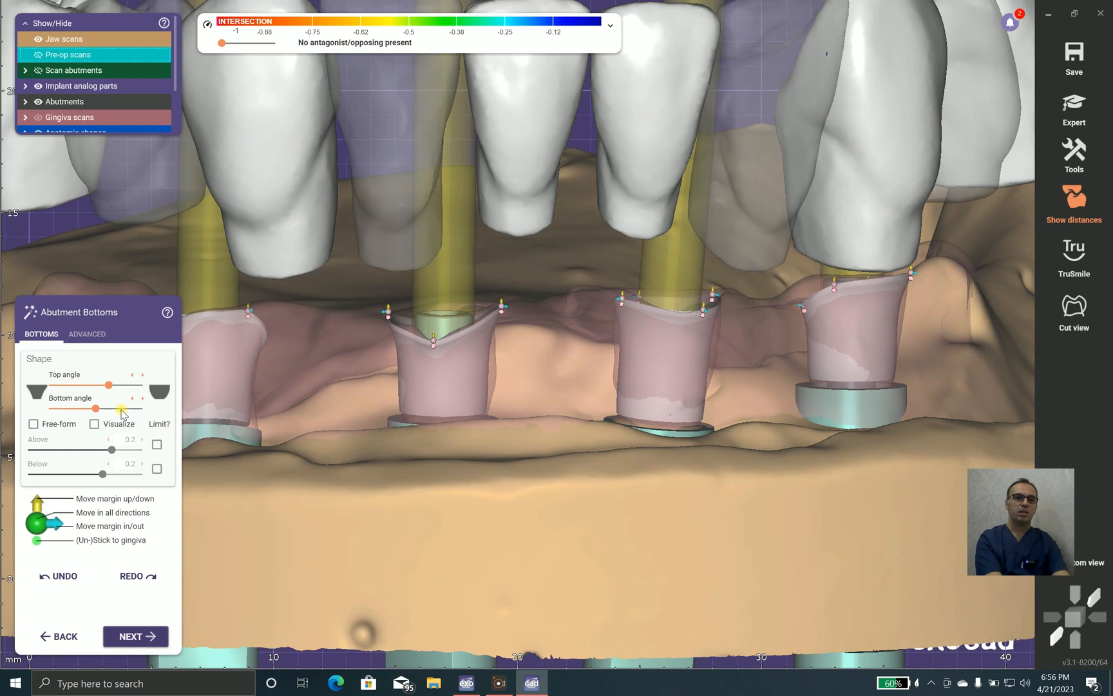
left_click(88, 335)
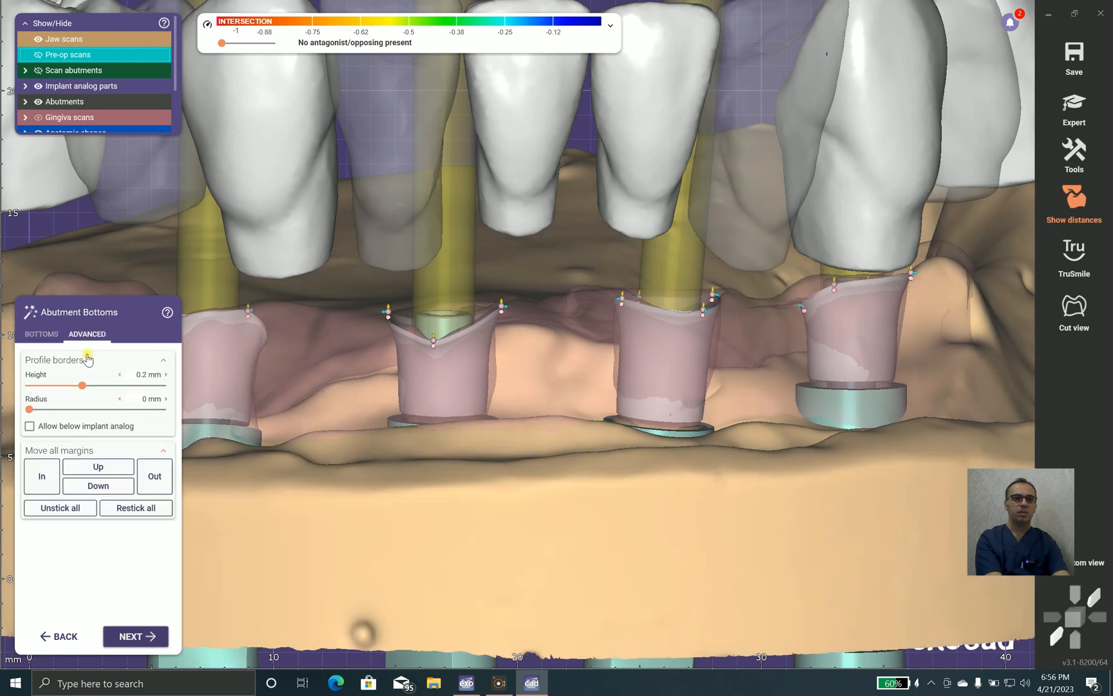
left_click(98, 486)
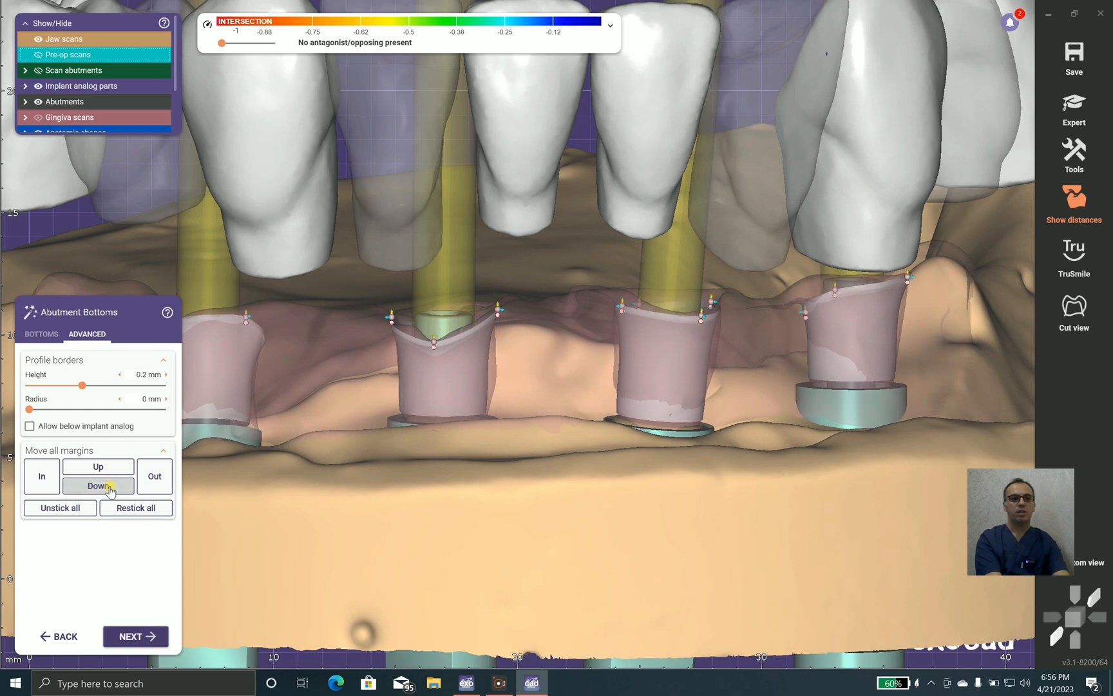
left_click(98, 486)
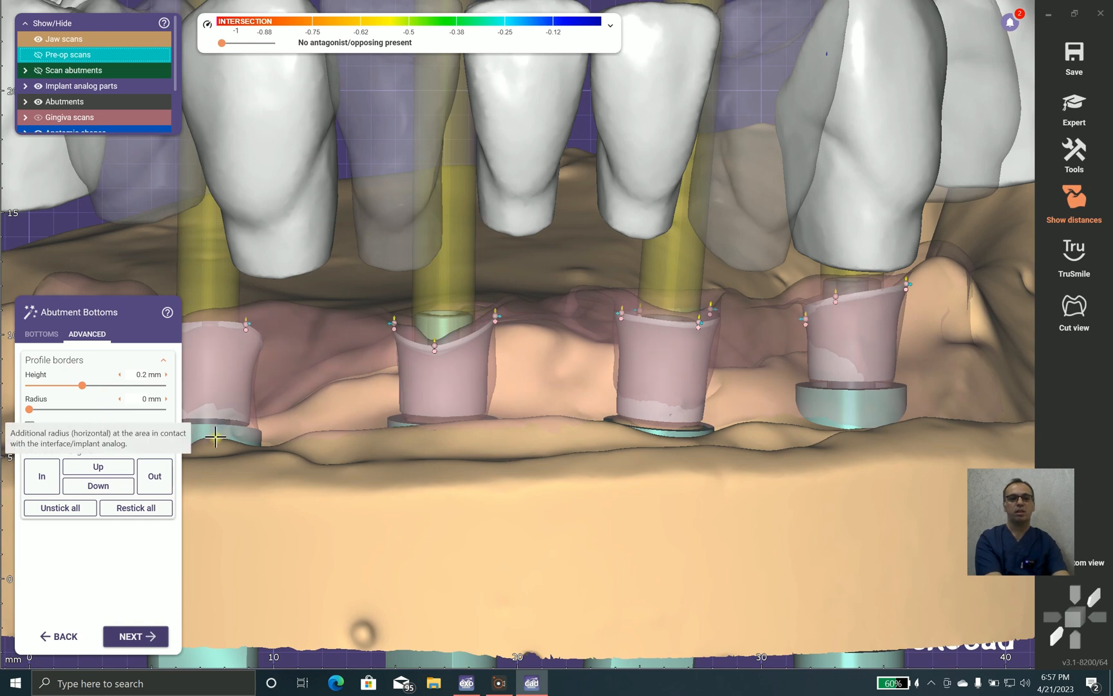
scroll(357, 468, "down", 3)
right_click_drag(455, 443, 522, 441)
scroll(431, 329, "up", 2)
scroll(431, 329, "up", 2)
left_click(120, 492)
left_click(120, 493)
Step: Check the lowered abutment bottoms from the front and side, and accept them to proceed to the bar design
scroll(380, 433, "down", 3)
right_click_drag(612, 447, 638, 470)
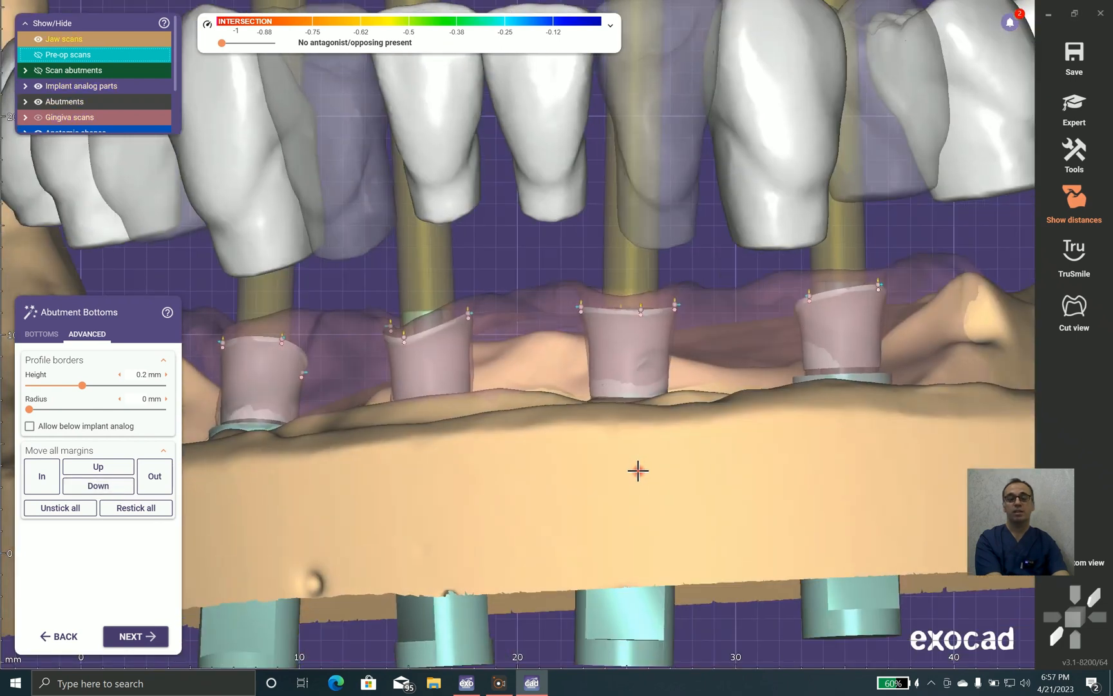
middle_click_drag(638, 470, 605, 459)
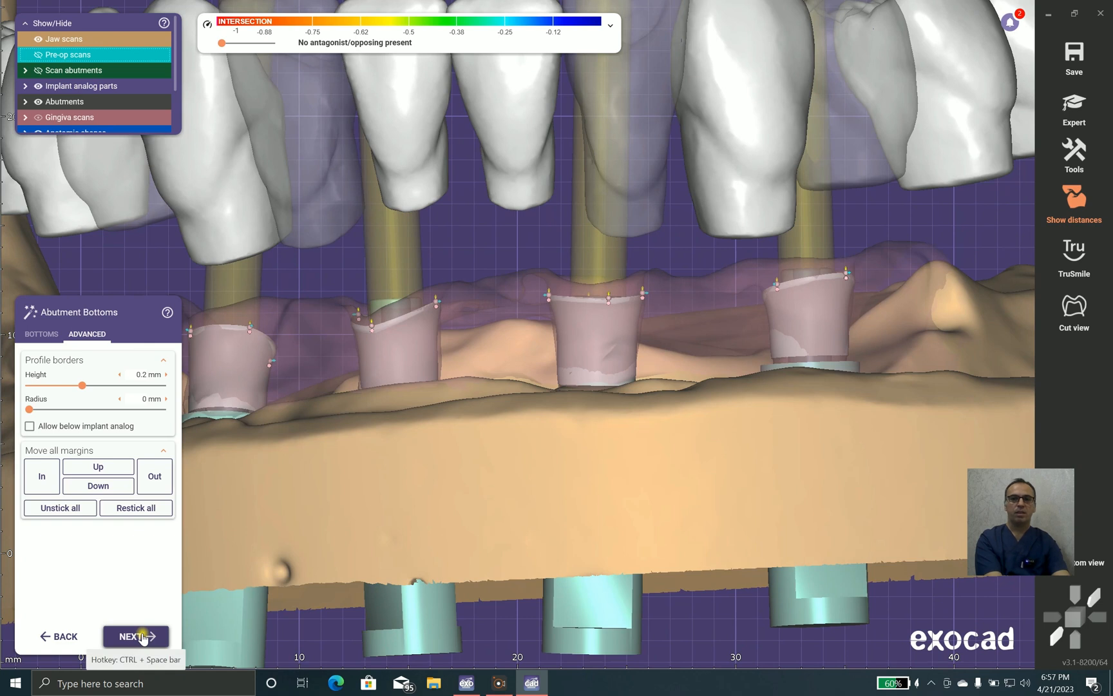
left_click(142, 637)
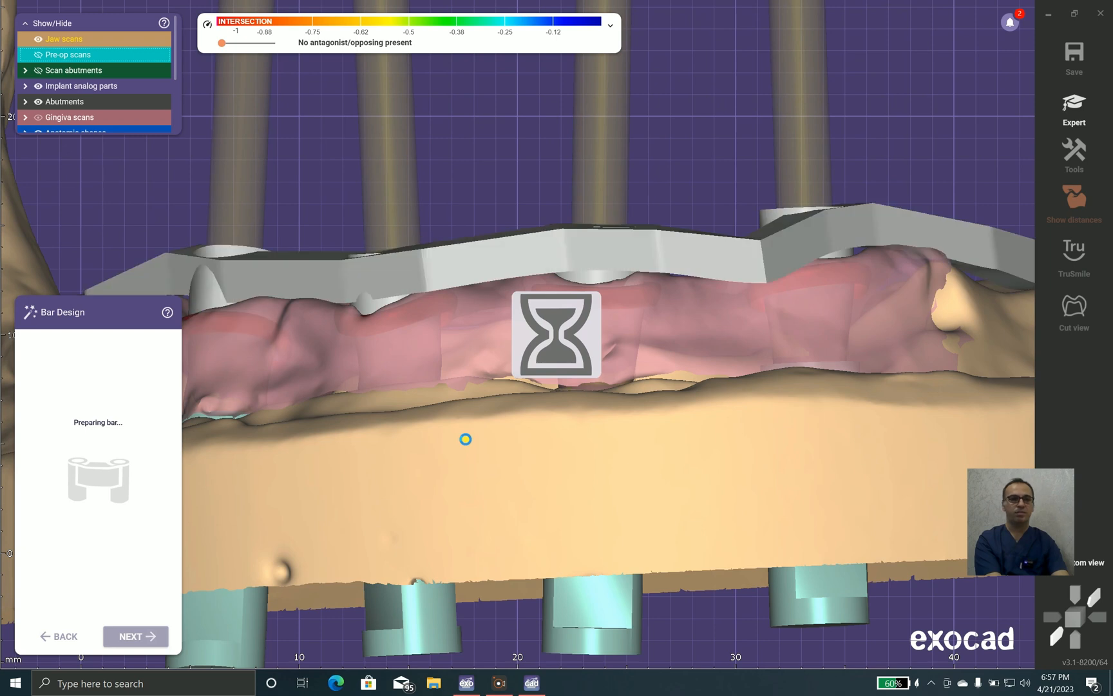
Step: Set the PrimaryBar profile parameters to a height of 2.12 and a width of 4.03
scroll(507, 368, "down", 3)
right_click_drag(507, 368, 521, 281)
right_click_drag(406, 335, 445, 360)
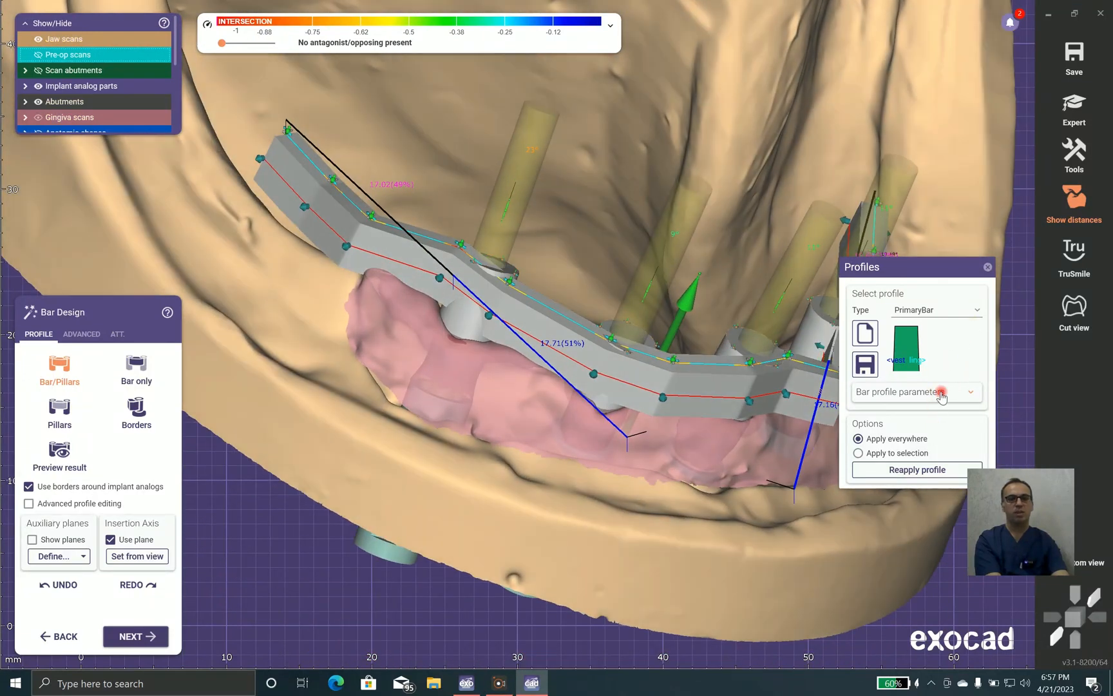
left_click(941, 394)
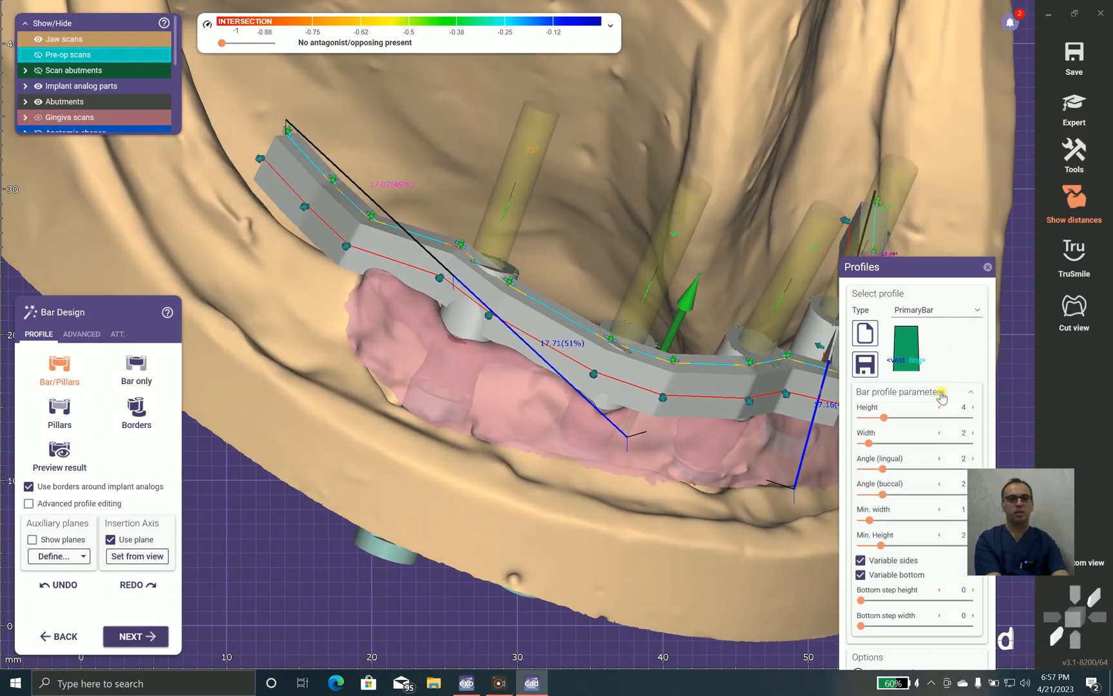
mouse_move(869, 443)
left_mouse_down()
mouse_move(889, 447)
mouse_move(870, 419)
left_mouse_up()
Step: Shift the two outermost points of the bar's distal extension on the patient's right side buccally
right_click_drag(706, 311, 514, 306)
middle_click_drag(603, 336, 603, 284)
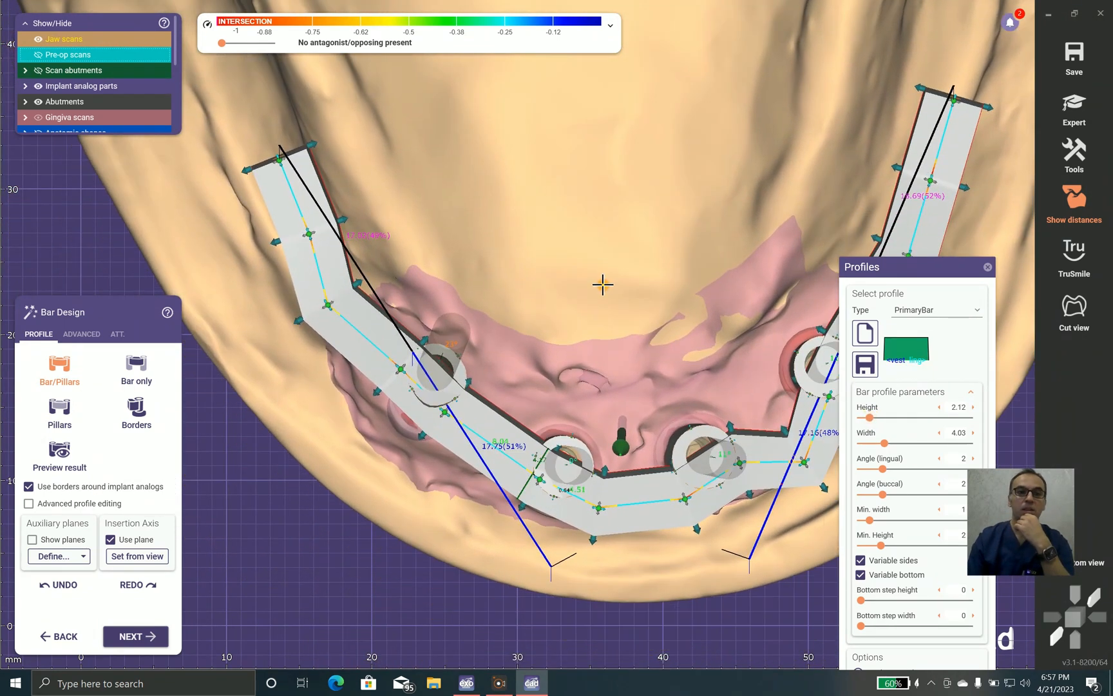
left_click(282, 169)
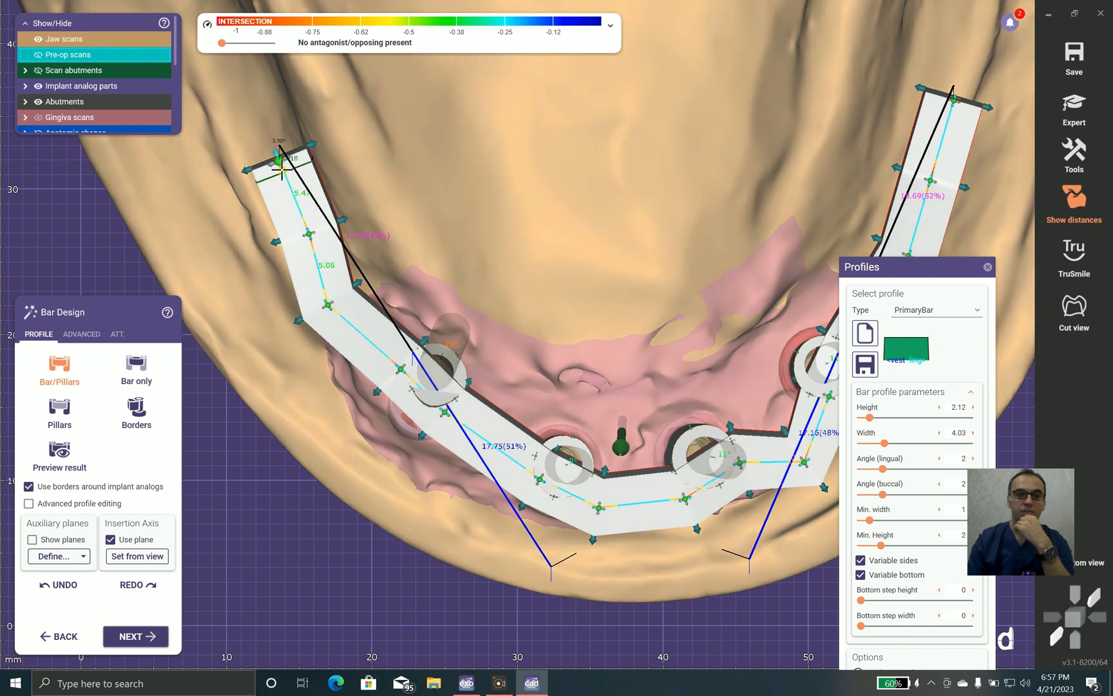
left_click_drag(280, 161, 272, 166)
left_click_drag(314, 235, 306, 237)
right_click_drag(547, 298, 549, 294)
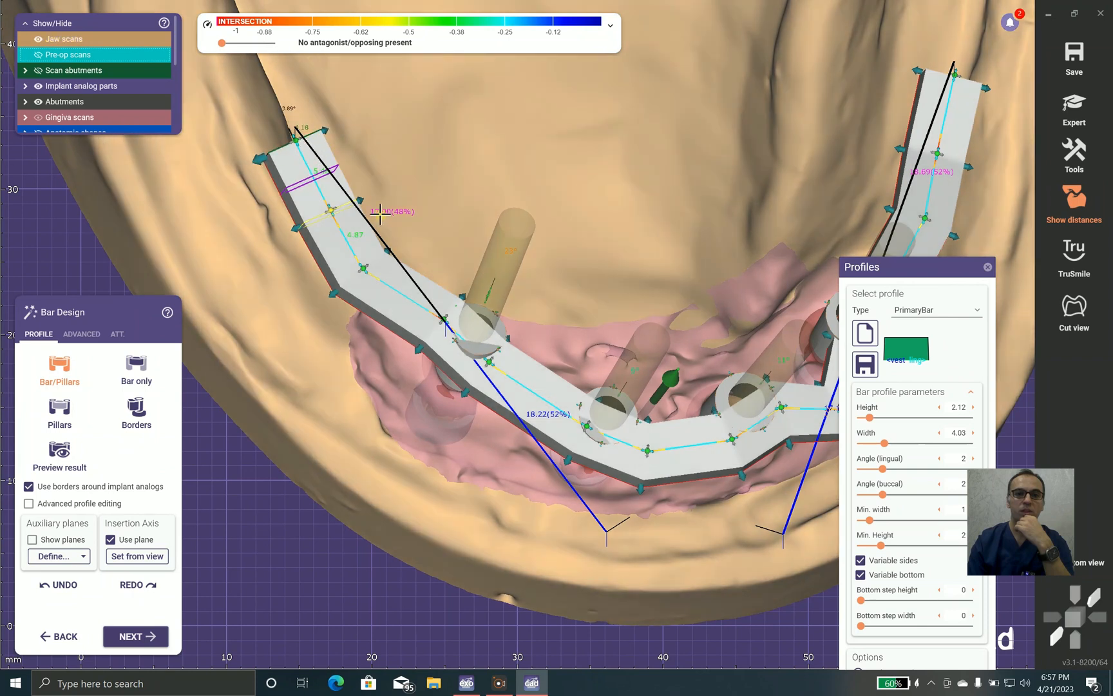
right_click_drag(375, 210, 433, 222)
scroll(450, 224, "down", 3)
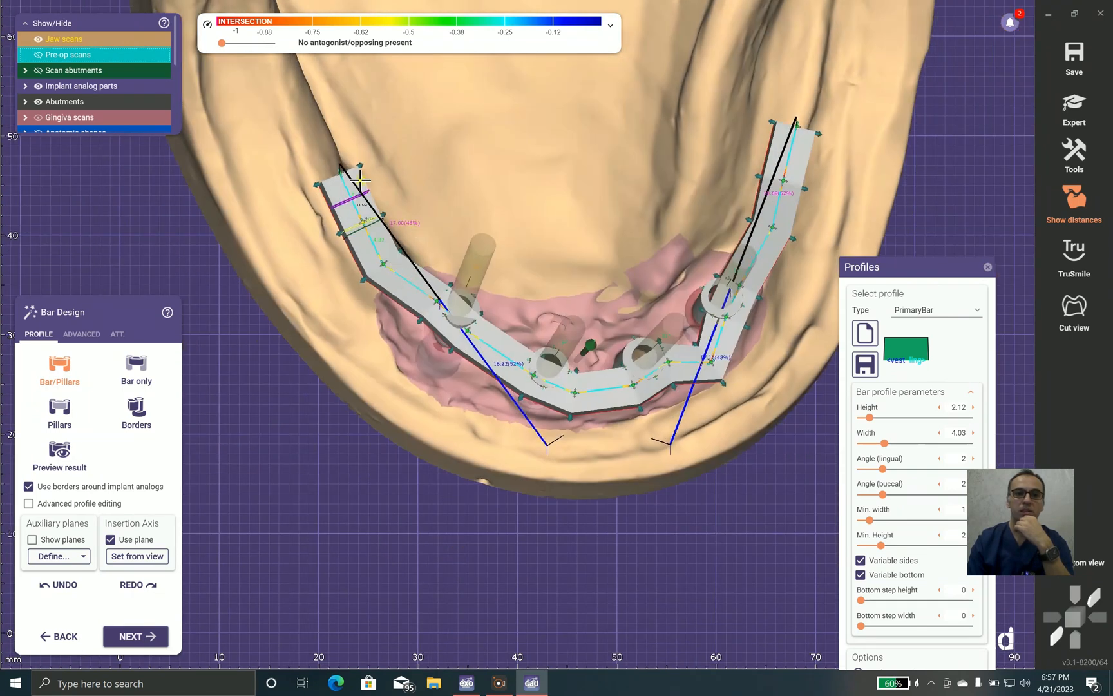
Step: Shorten both distal extensions of the bar by deleting the two outermost points on each side
scroll(345, 177, "up", 3)
scroll(340, 166, "up", 1)
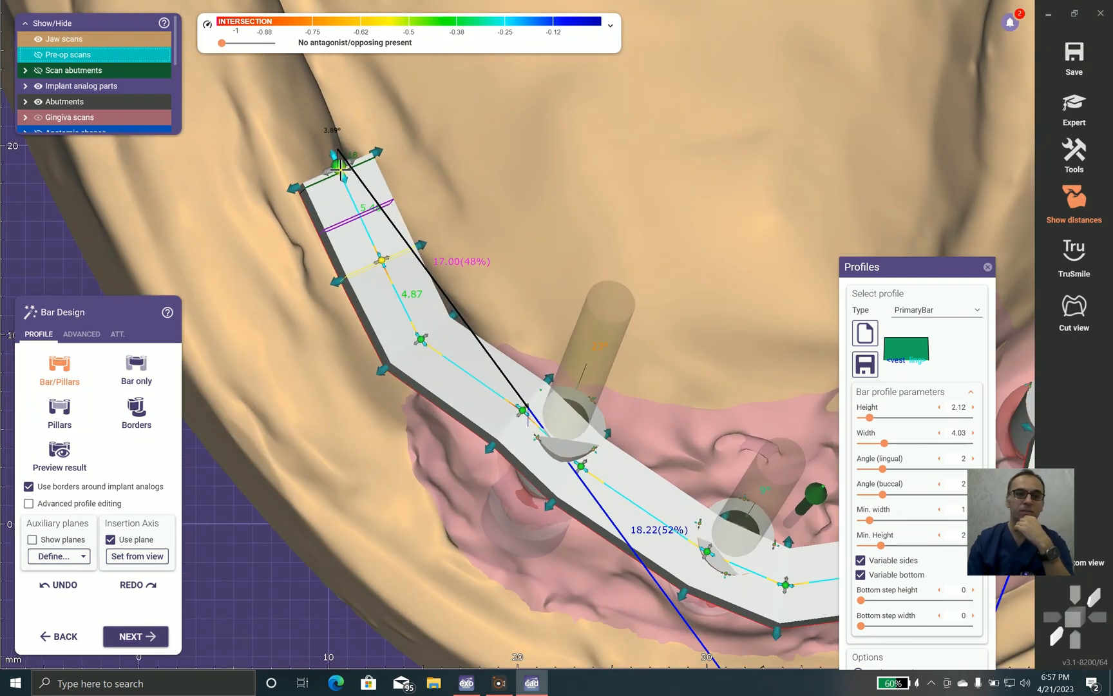
key("Delete")
right_click_drag(397, 227, 395, 225)
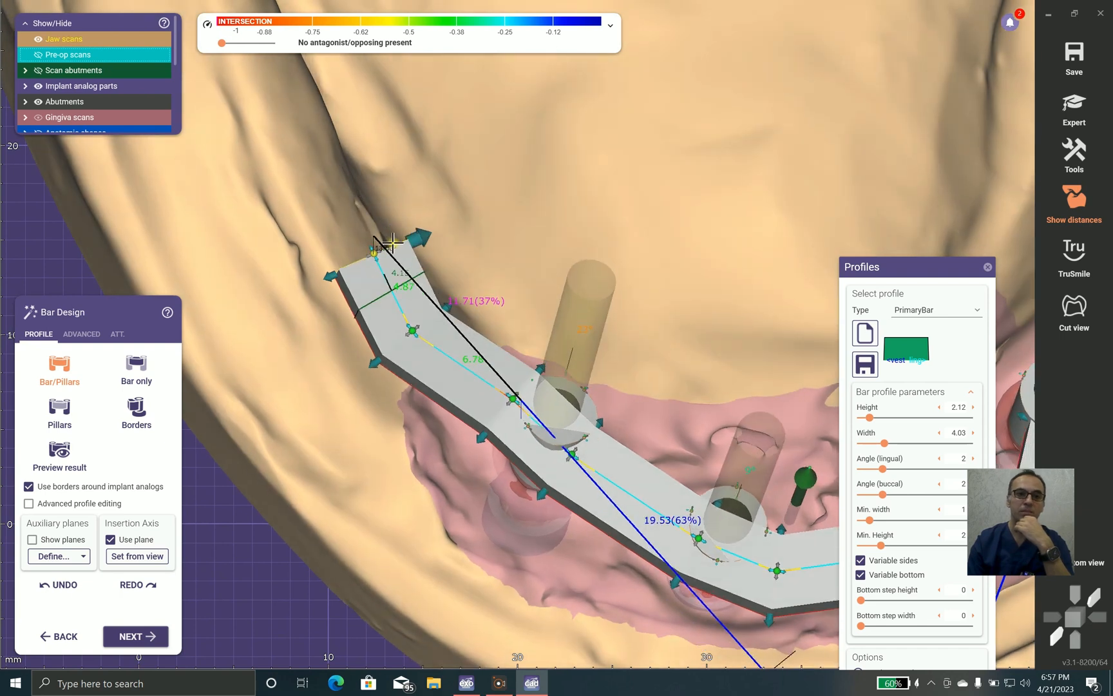
key("Delete")
middle_click_drag(556, 256, 95, 258)
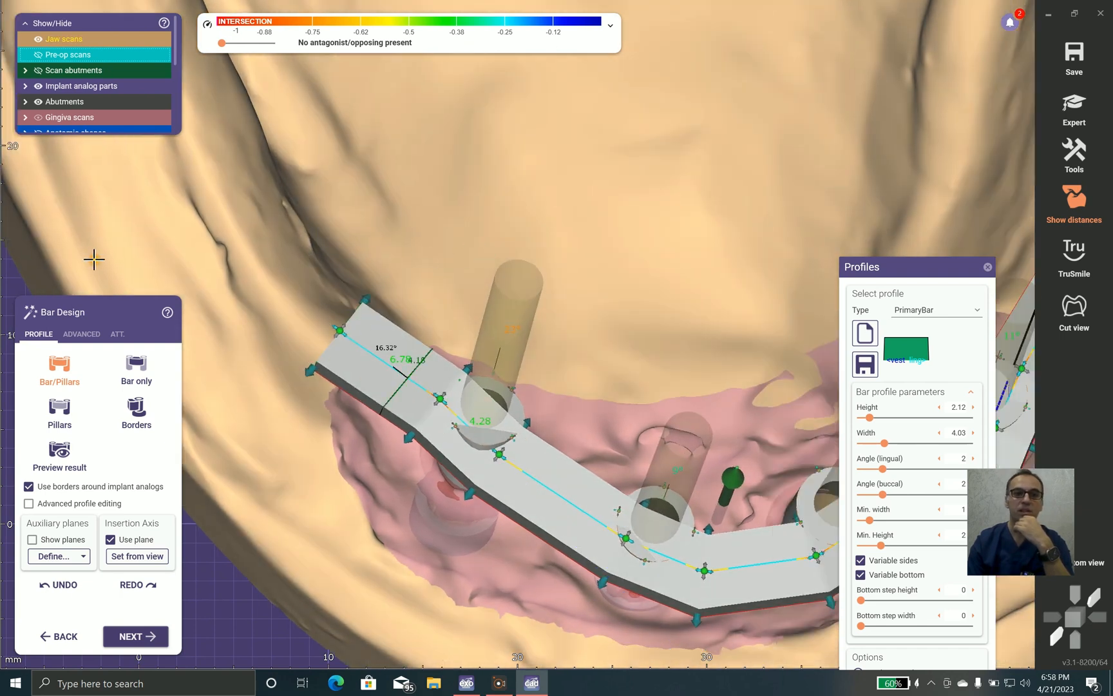
middle_click_drag(431, 159, 236, 288)
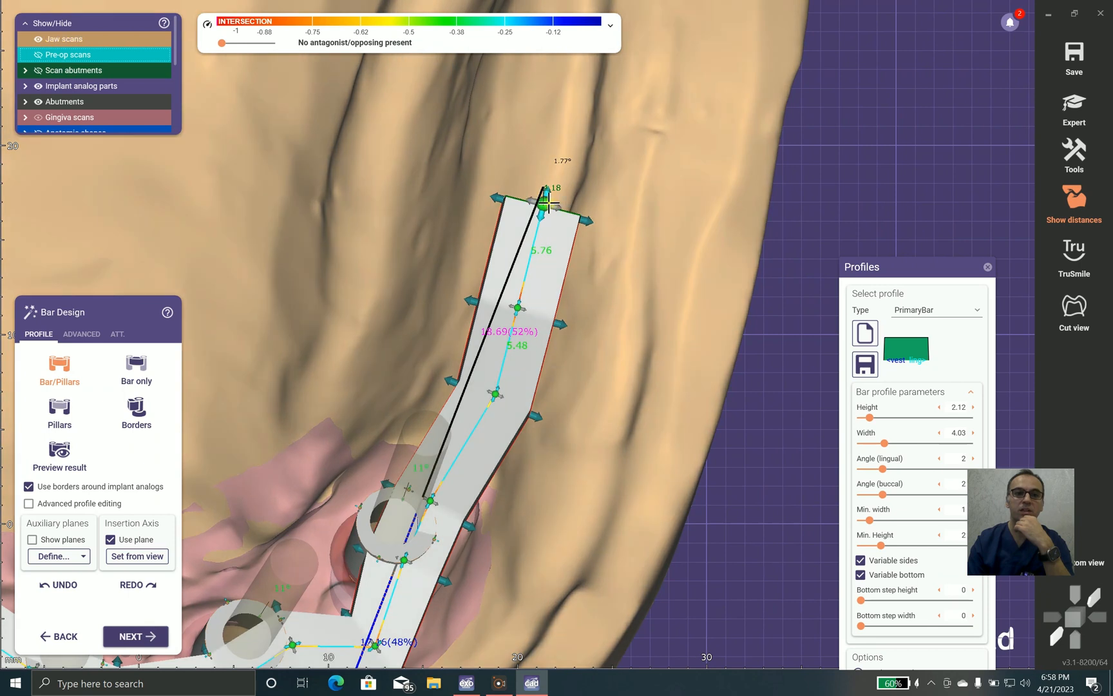
key("Delete")
key("Delete")
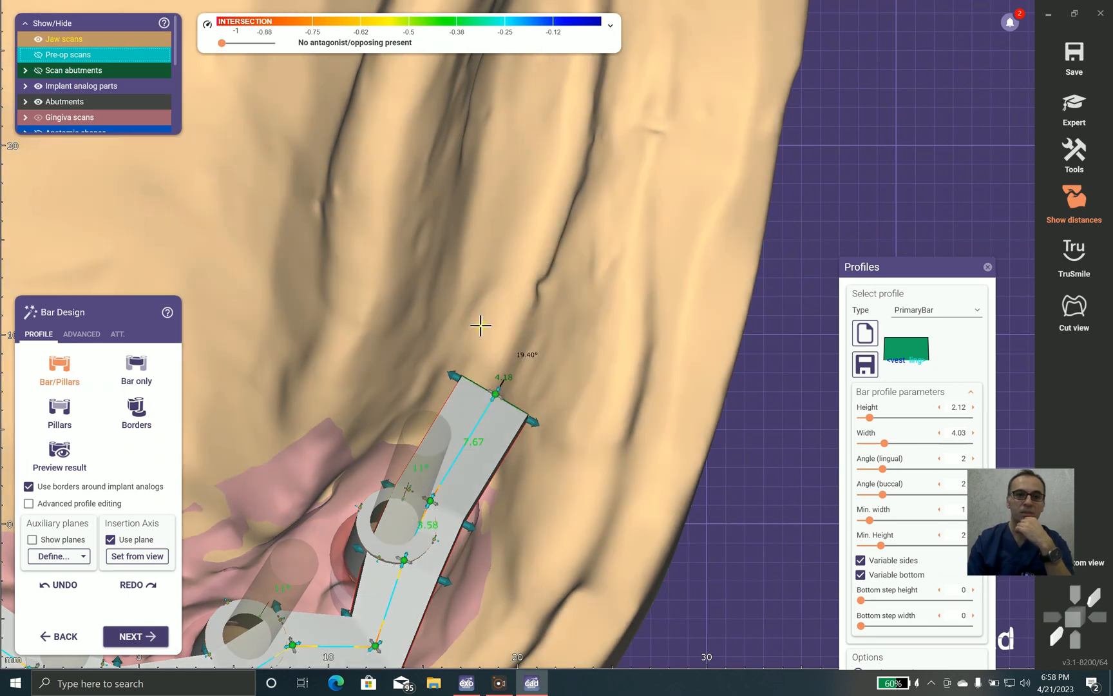
Step: Shift the bar points over the two pillars on the patient's left side lingually and delete the point between these pillars
scroll(378, 270, "down", 3)
middle_click_drag(366, 456, 501, 261)
scroll(501, 262, "up", 3)
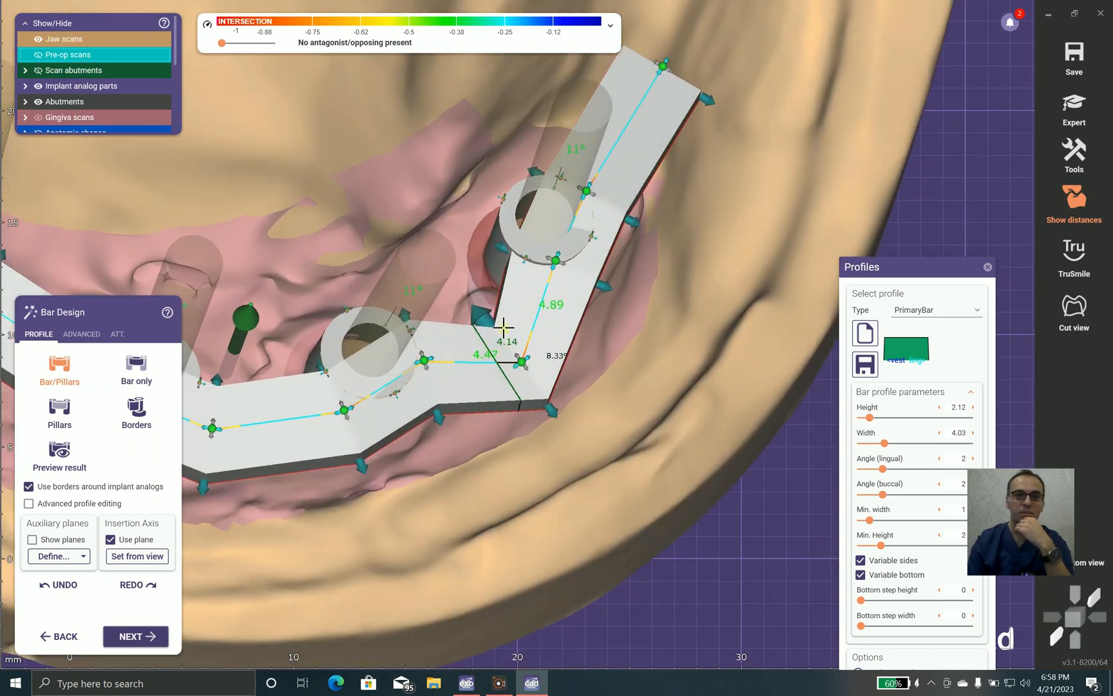
left_click_drag(519, 359, 495, 323)
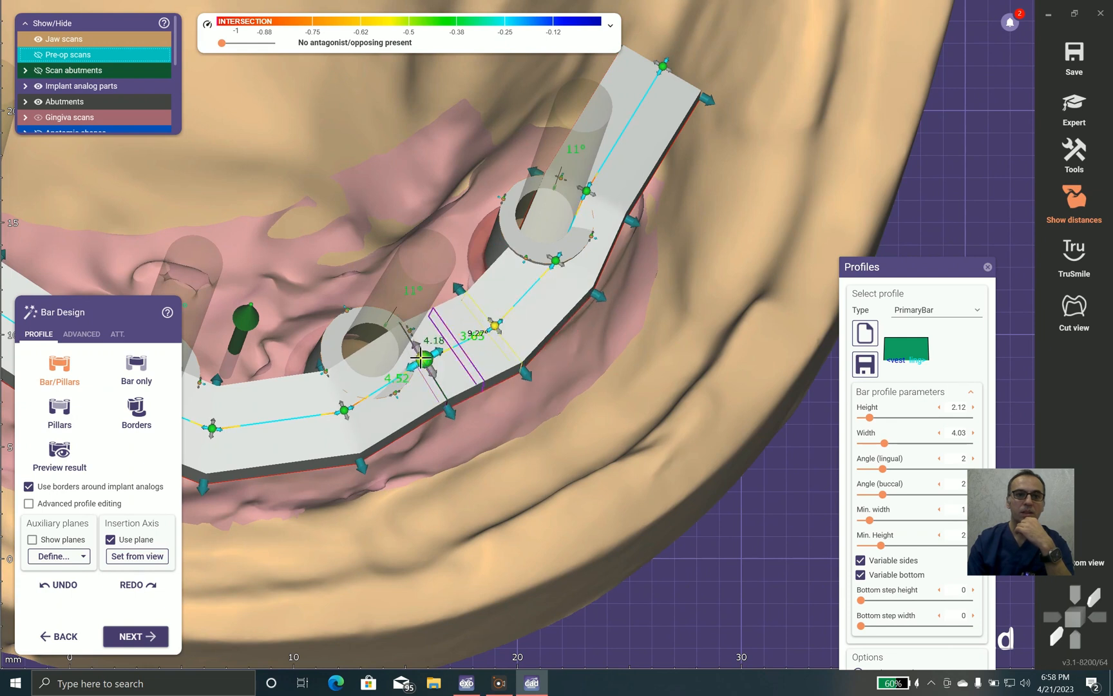
left_click_drag(420, 362, 322, 383)
left_click_drag(555, 260, 538, 250)
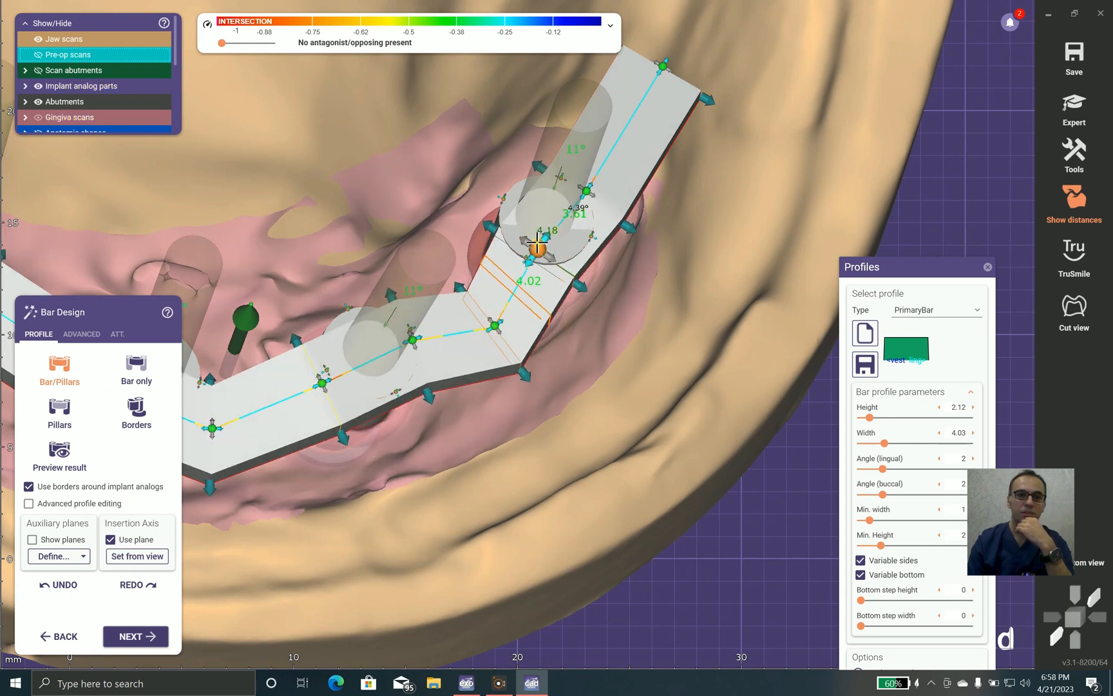
left_click_drag(493, 325, 473, 295)
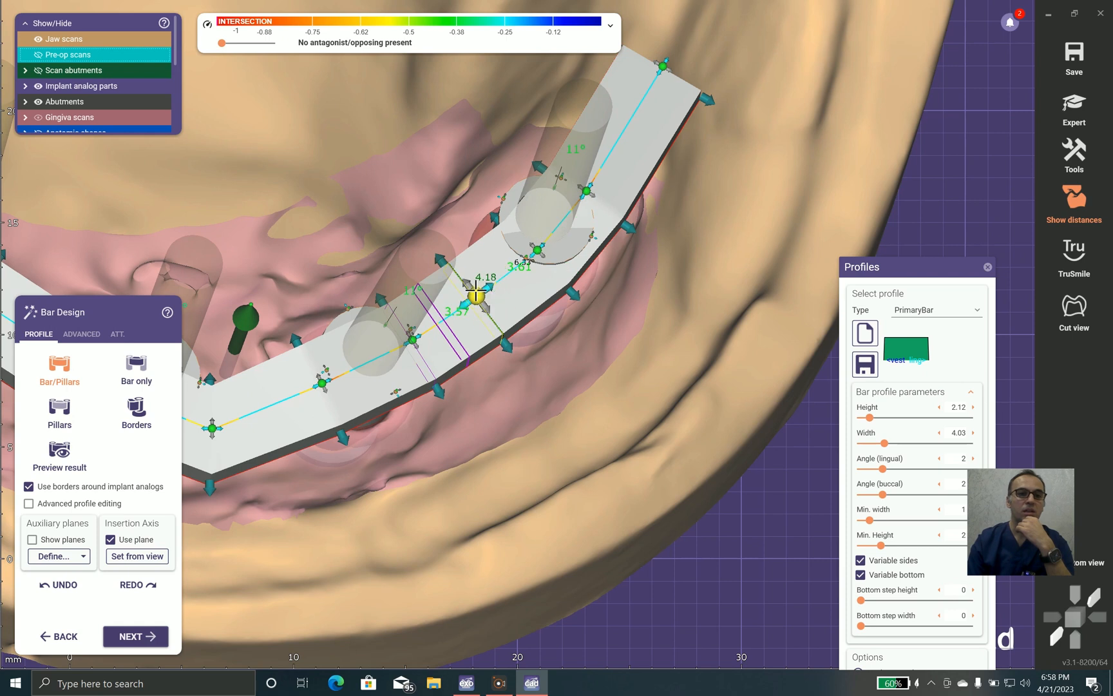
left_click(476, 291)
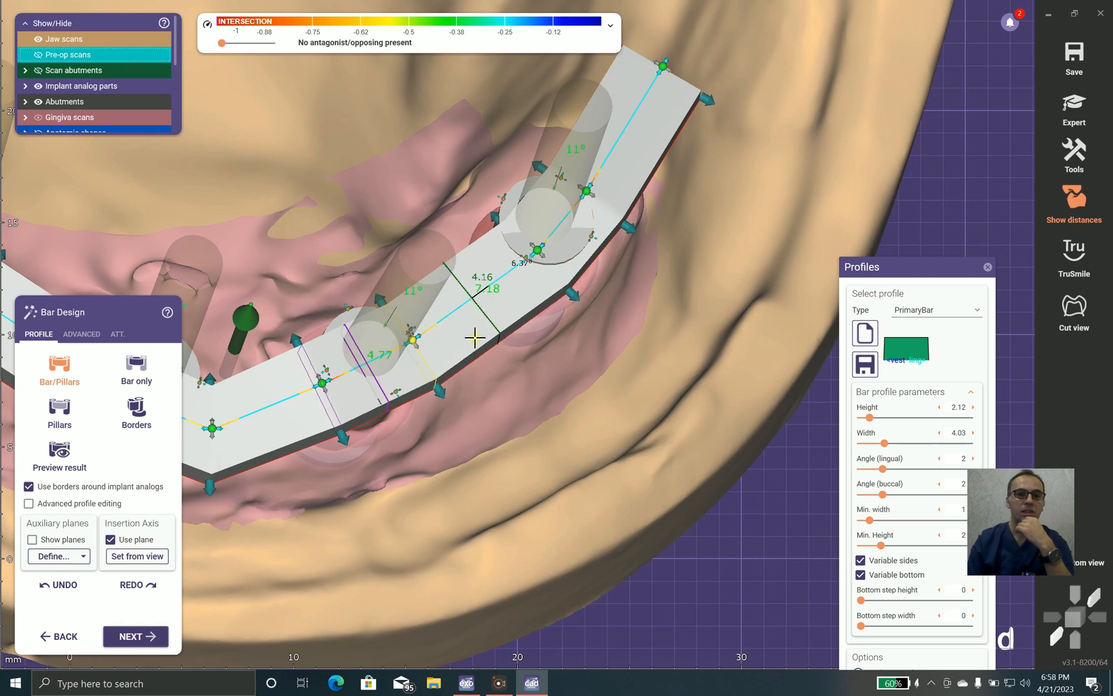
Step: Reposition the bar points around the anterior and patient's right pillars so the bar runs over the screw channels
scroll(473, 340, "down", 3)
middle_click_drag(554, 397, 659, 389)
left_click_drag(413, 387, 353, 343)
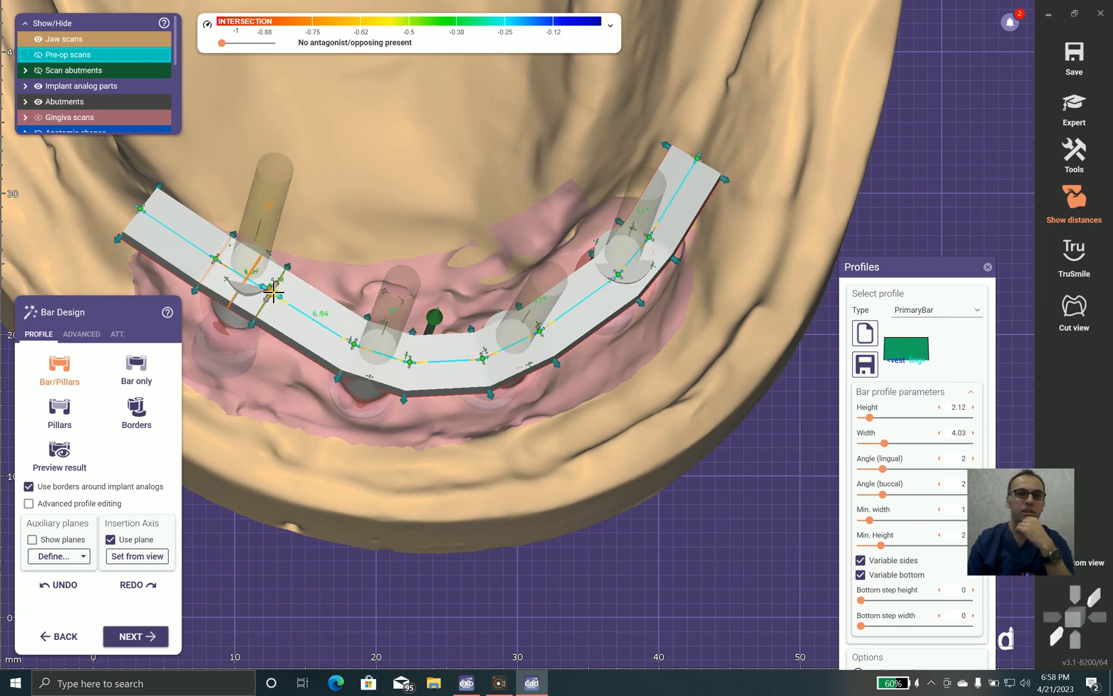
right_click_drag(365, 268, 475, 299)
scroll(385, 361, "up", 5)
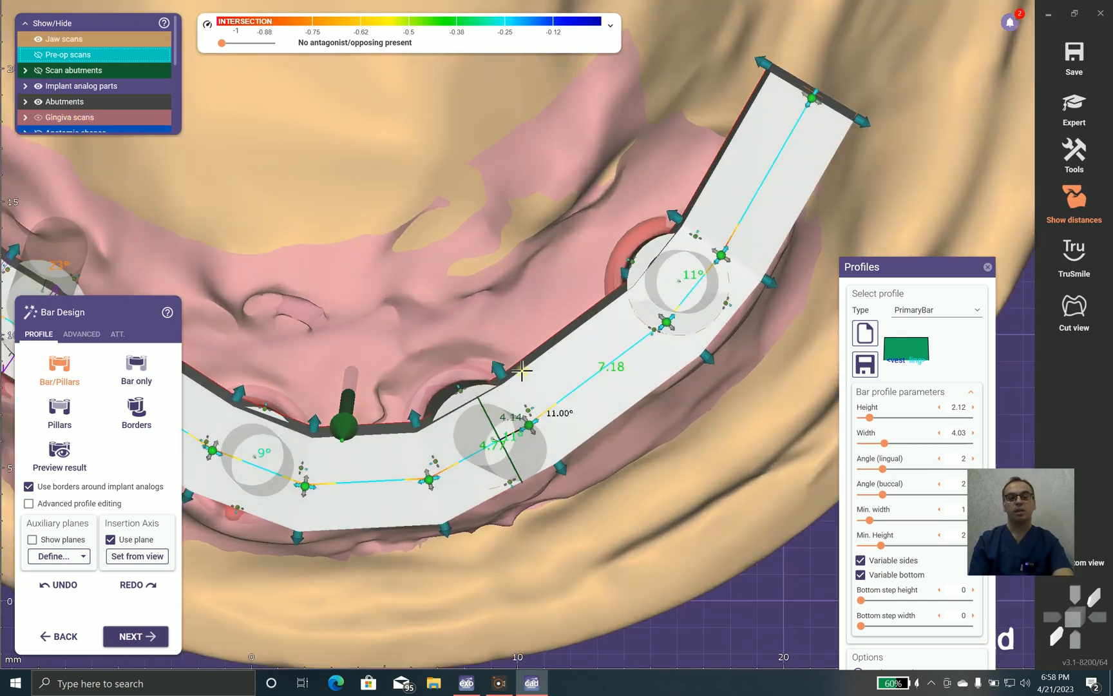
mouse_move(377, 433)
left_mouse_down()
mouse_move(370, 410)
mouse_move(373, 421)
left_mouse_up()
left_click_drag(394, 511, 530, 435)
Step: Tilt the bar's insertion axis slightly in the front view and check the bar's clearance above the gingiva on the patient's right side
scroll(531, 432, "down", 4)
right_click_drag(519, 418, 430, 288)
scroll(503, 376, "down", 2)
scroll(424, 236, "up", 3)
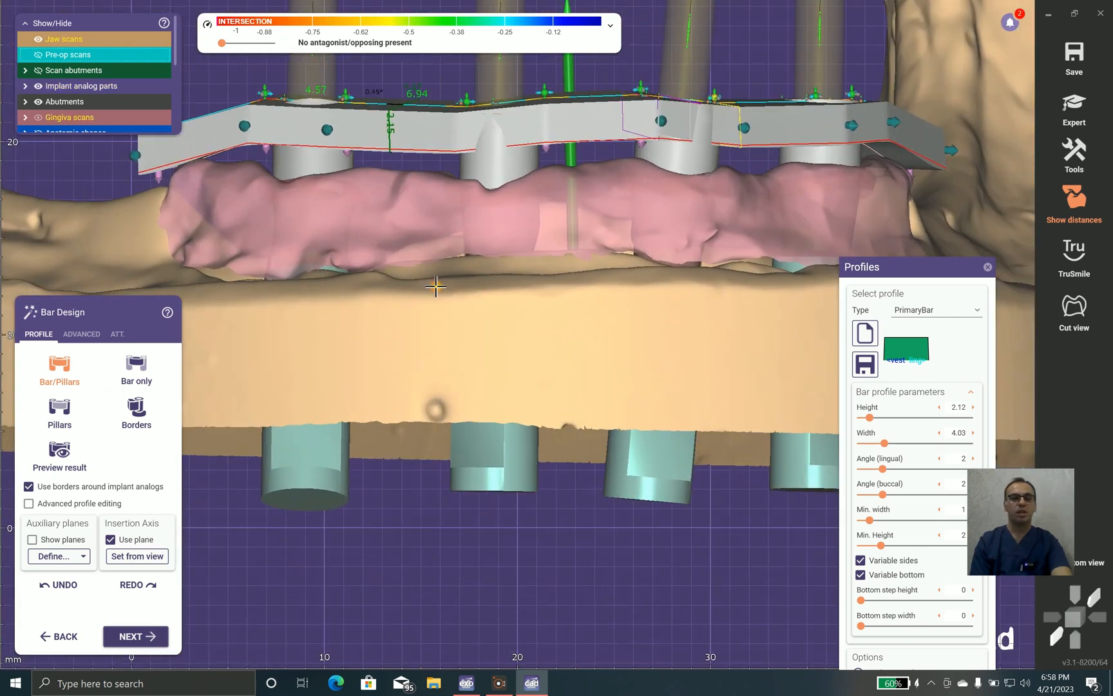
middle_click_drag(435, 286, 454, 354)
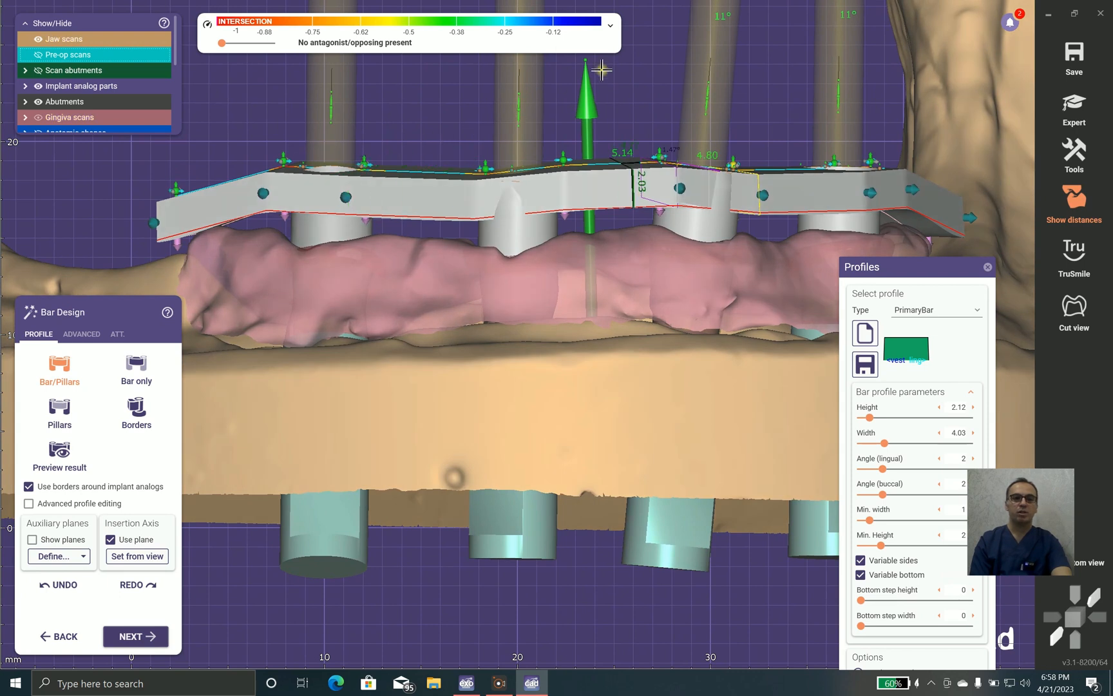
left_click_drag(588, 60, 721, 242)
right_click_drag(589, 28, 684, 266)
scroll(638, 214, "down", 3)
scroll(410, 163, "up", 3)
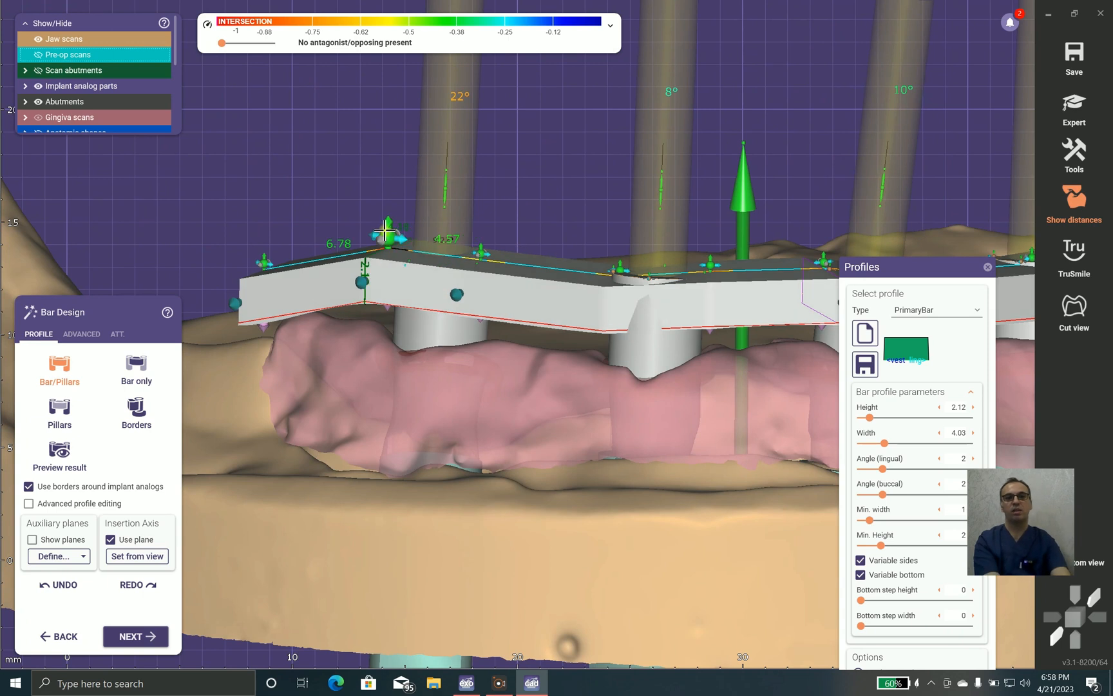
scroll(406, 242, "up", 2)
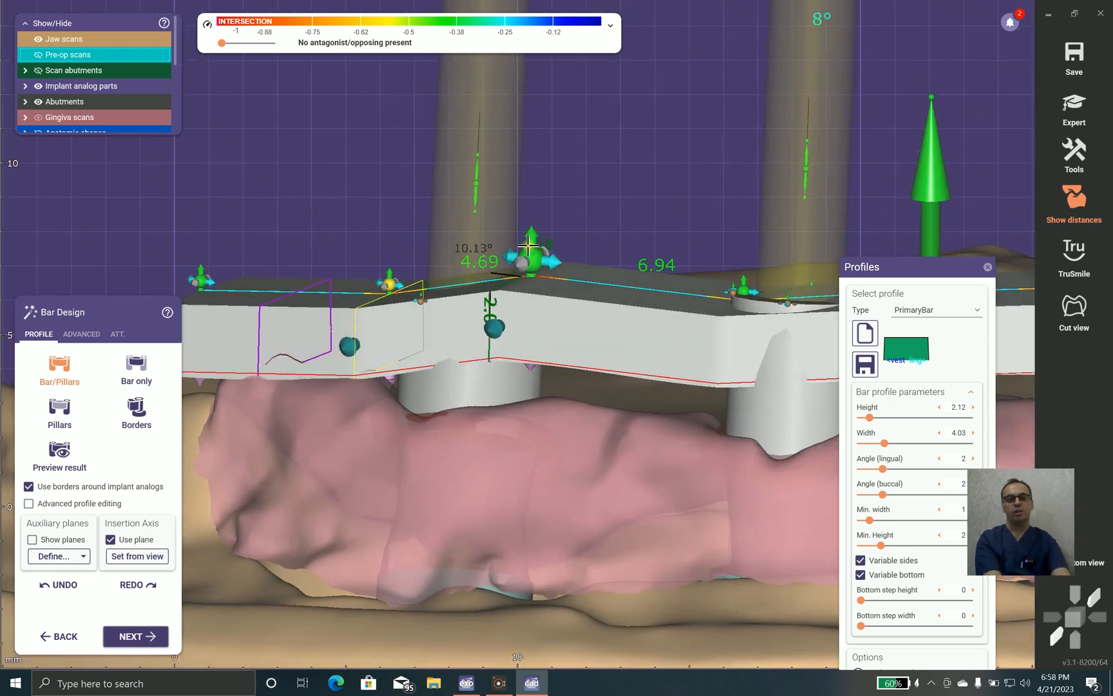
Step: Lower the bar points just mesial to the two pillars on the patient's right side to level the bar's top
left_click_drag(533, 235, 533, 271)
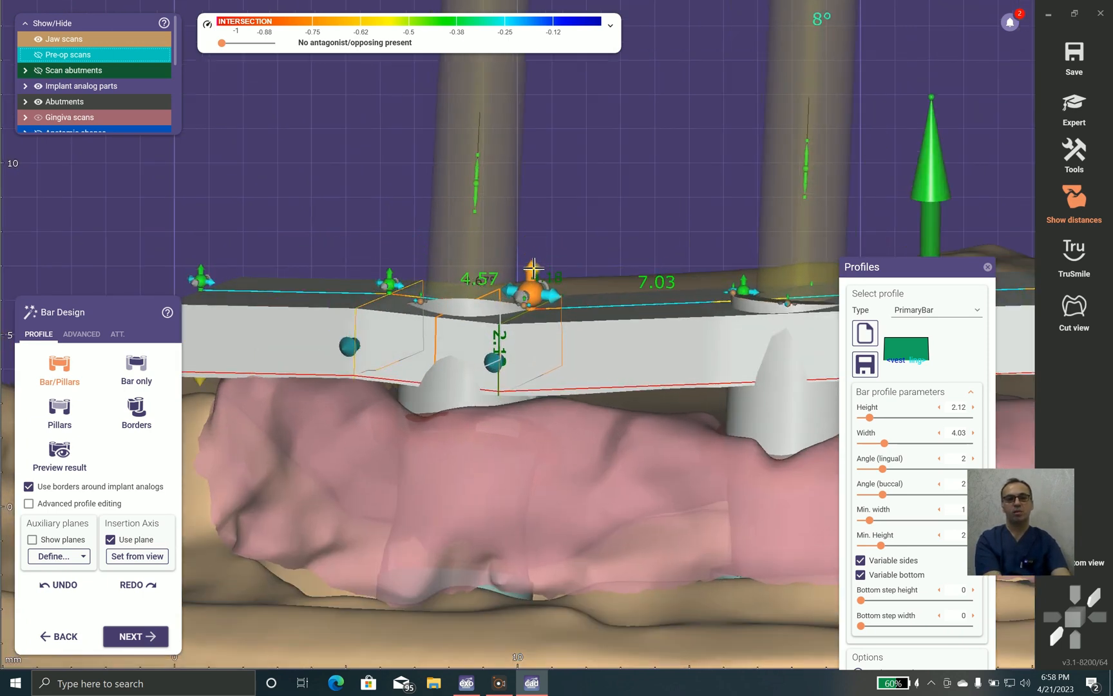
middle_click_drag(691, 258, 445, 205)
scroll(444, 204, "down", 2)
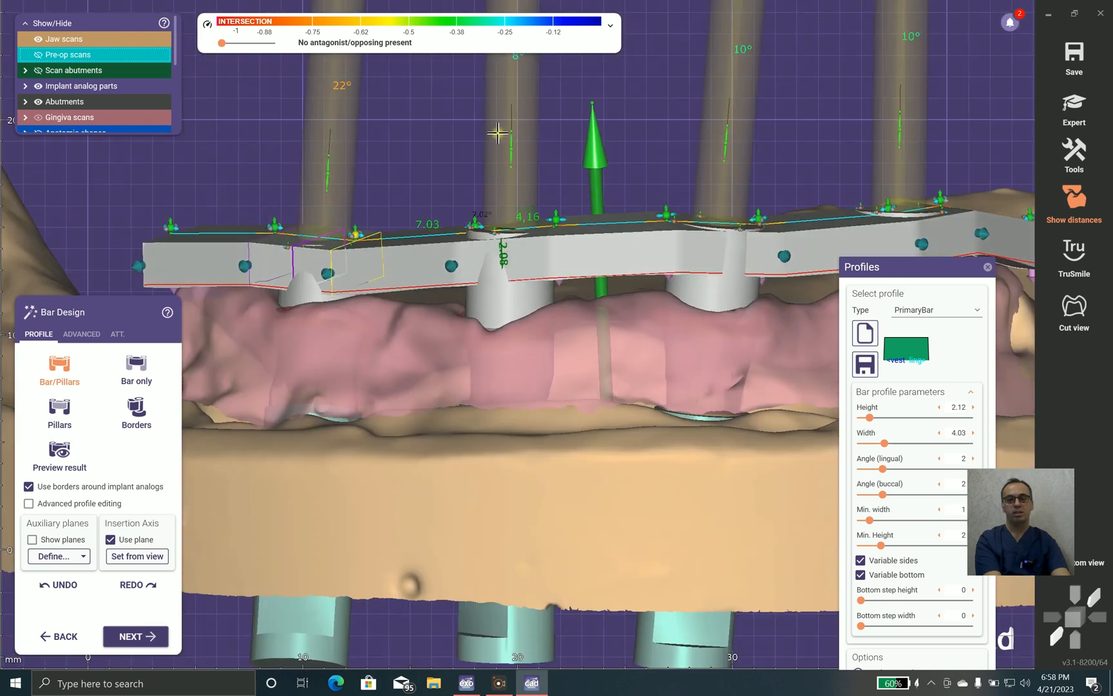
scroll(591, 224, "up", 2)
left_click_drag(577, 220, 574, 233)
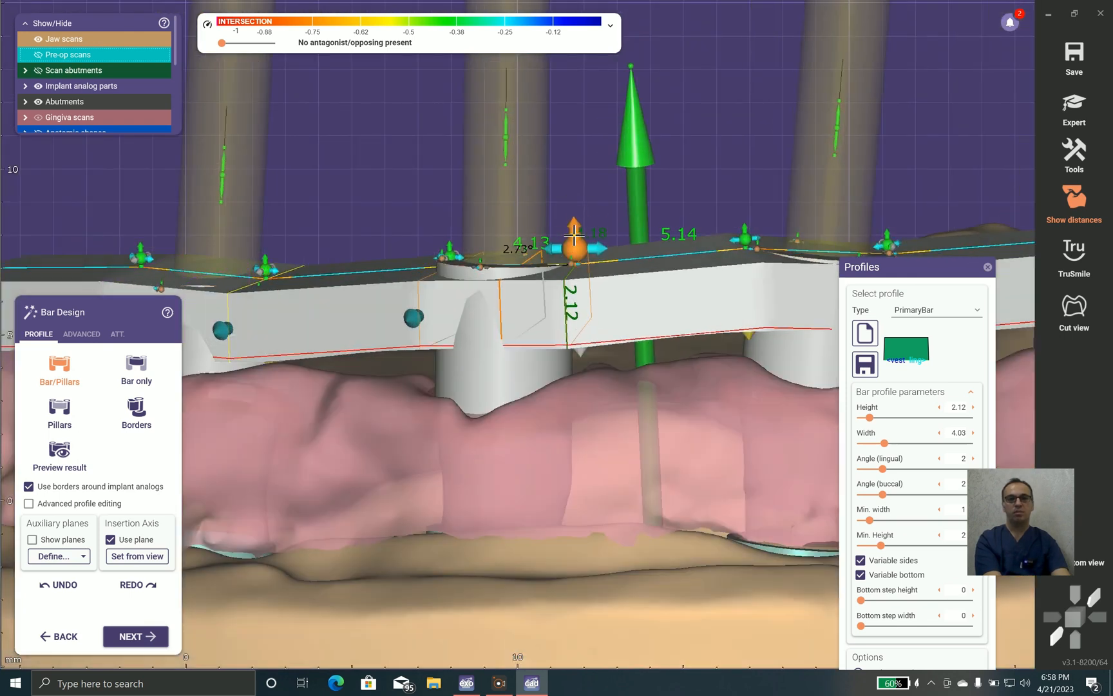
Step: Set the bar profile's height to 3.08 mm and check the bar's underside against the gingiva in the front view
left_click_drag(872, 419, 880, 422)
scroll(716, 325, "down", 3)
right_click_drag(638, 409, 477, 358)
scroll(481, 297, "up", 3)
scroll(372, 287, "up", 3)
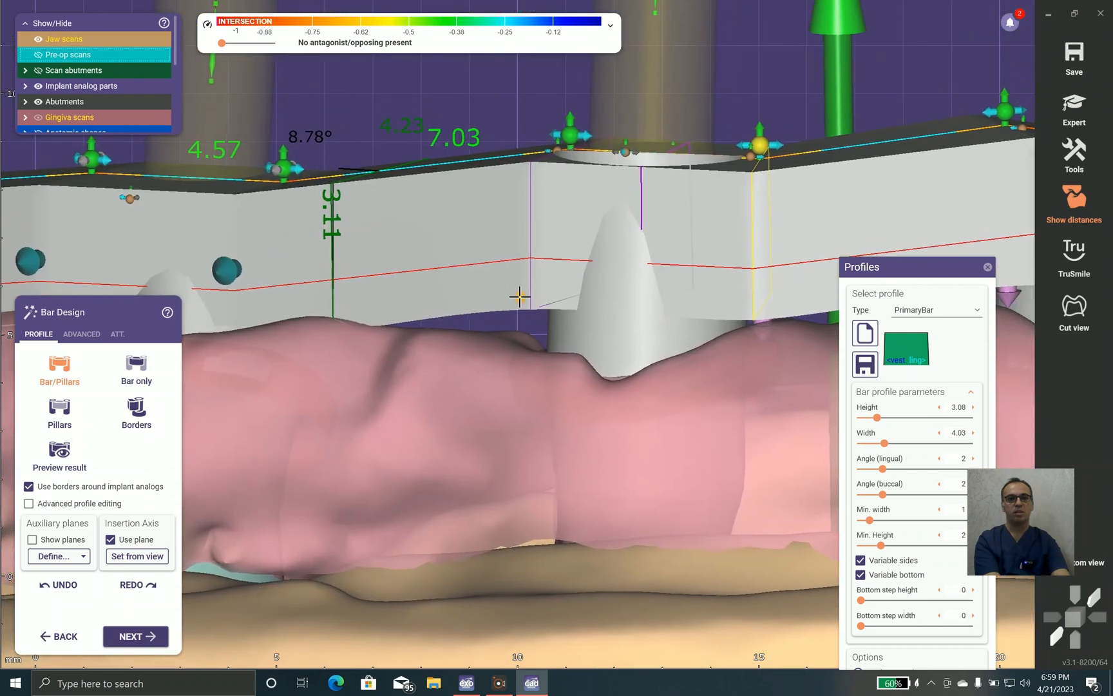
scroll(574, 126, "down", 3)
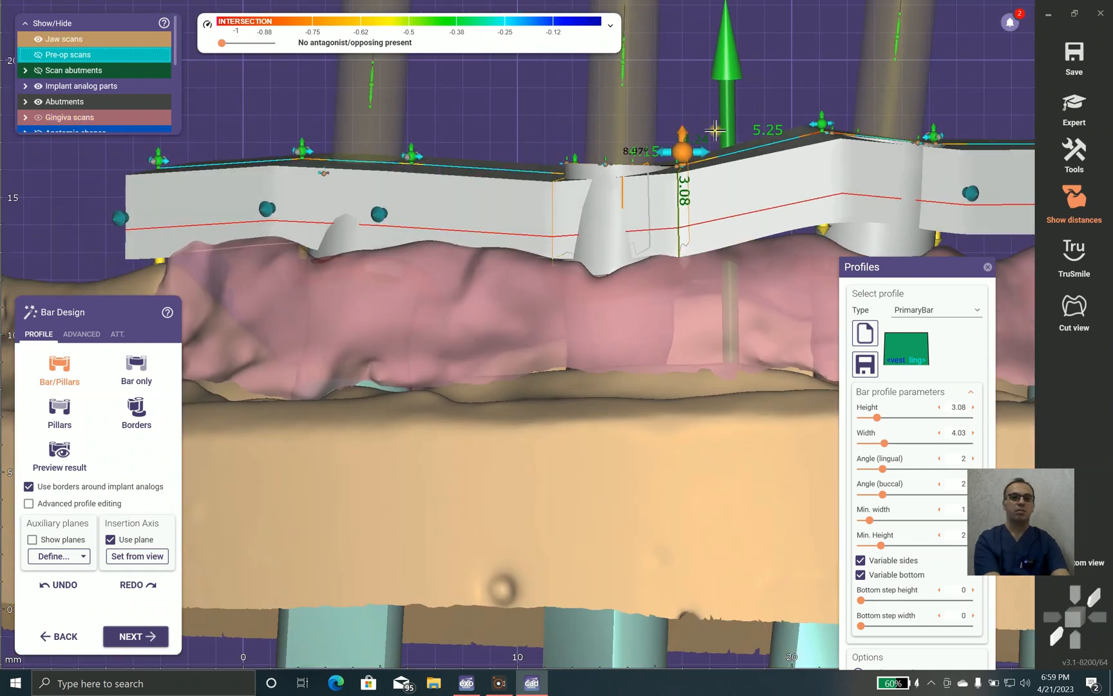
Step: Adjust the heights of the bar points around the two pillars on the patient's left side to even out the bar's top
left_click_drag(823, 126, 823, 140)
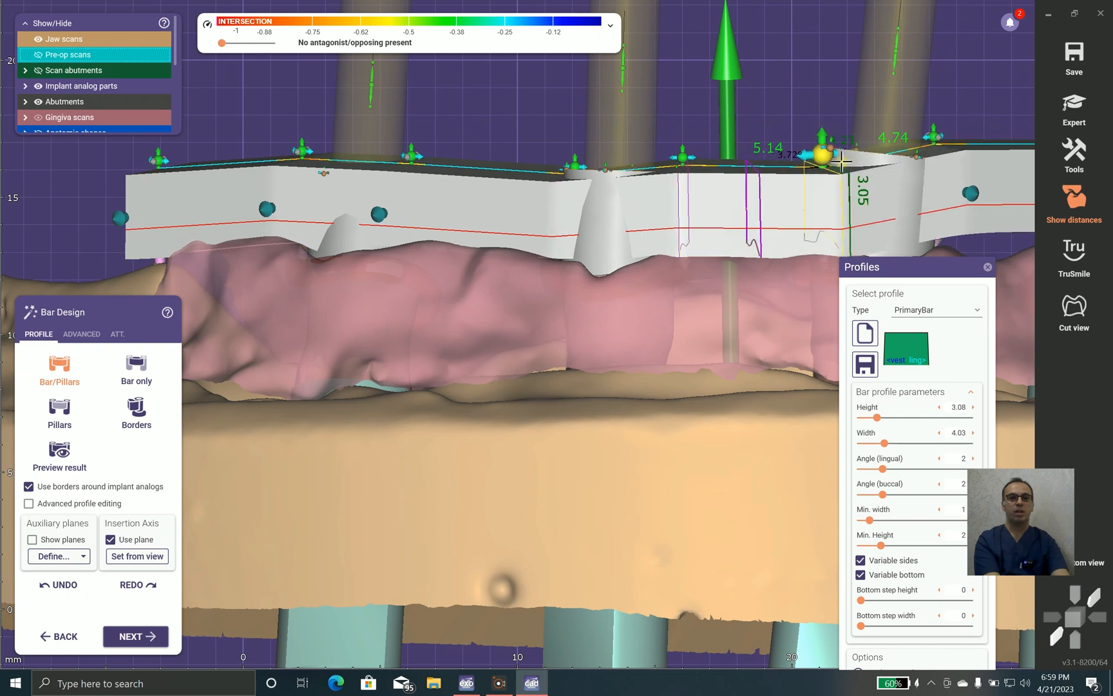
middle_click_drag(629, 299, 359, 316)
left_click_drag(663, 152, 672, 155)
left_click_drag(880, 149, 880, 138)
Step: Set the bar profile's width to 4.5 mm while viewing the bar over the screw channels from above
scroll(884, 156, "down", 3)
right_click_drag(676, 78, 673, 167)
middle_click_drag(667, 300, 632, 152)
right_click_drag(632, 152, 497, 373)
scroll(502, 176, "up", 3)
middle_click_drag(496, 373, 504, 387)
right_click_drag(503, 387, 653, 364)
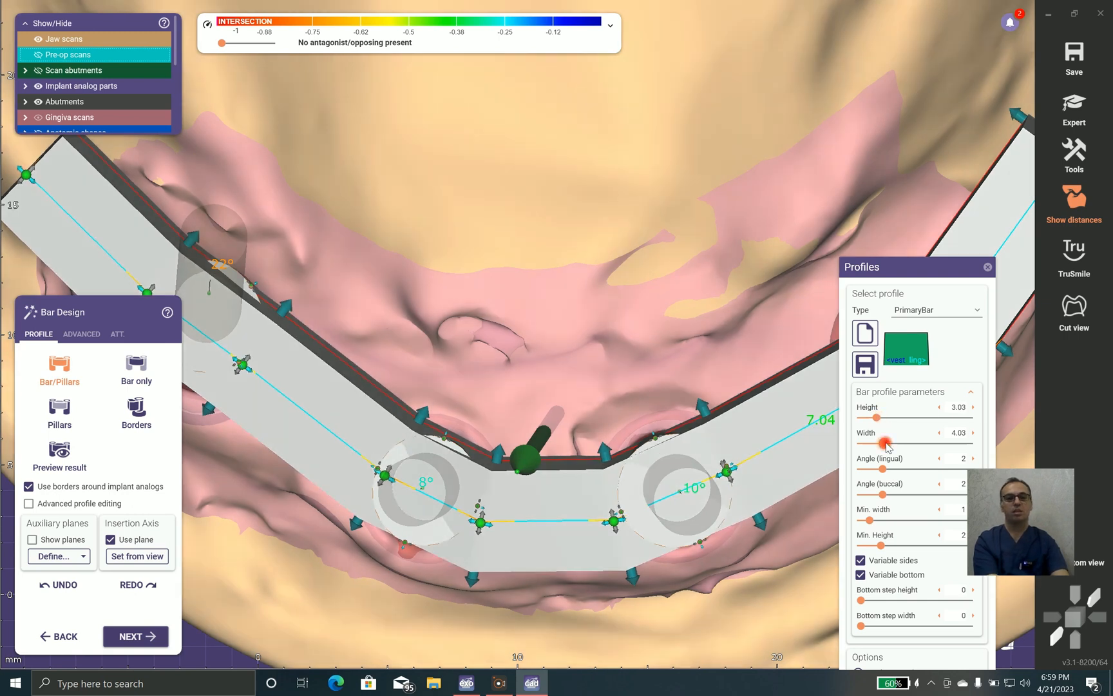
left_click_drag(887, 445, 888, 447)
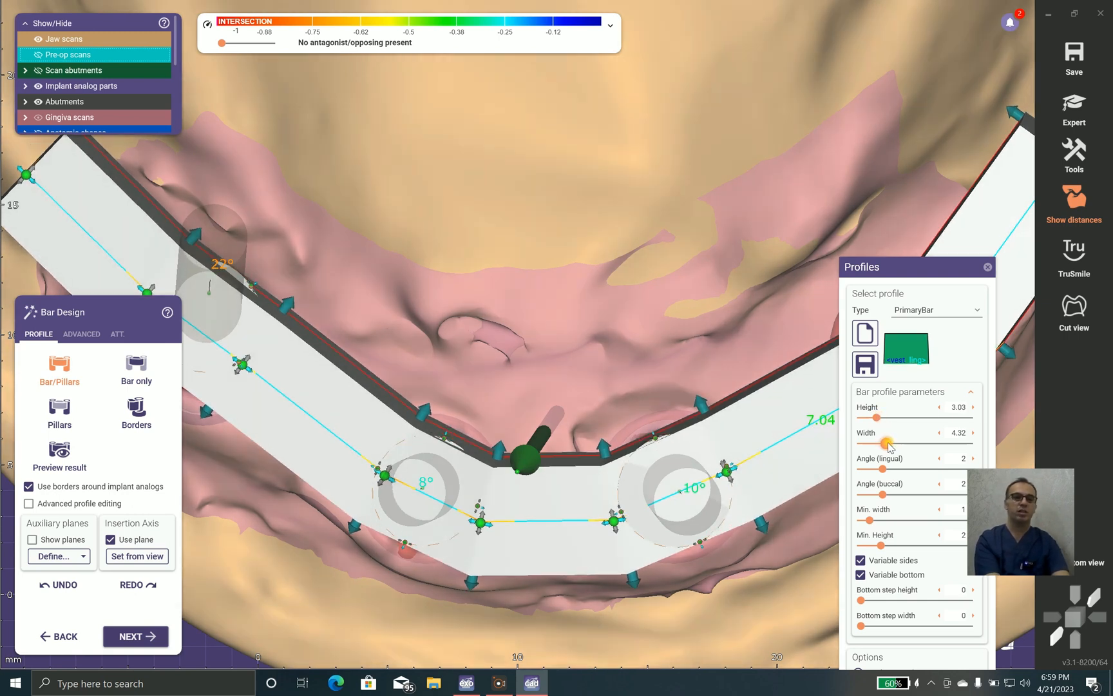
scroll(584, 333, "down", 3)
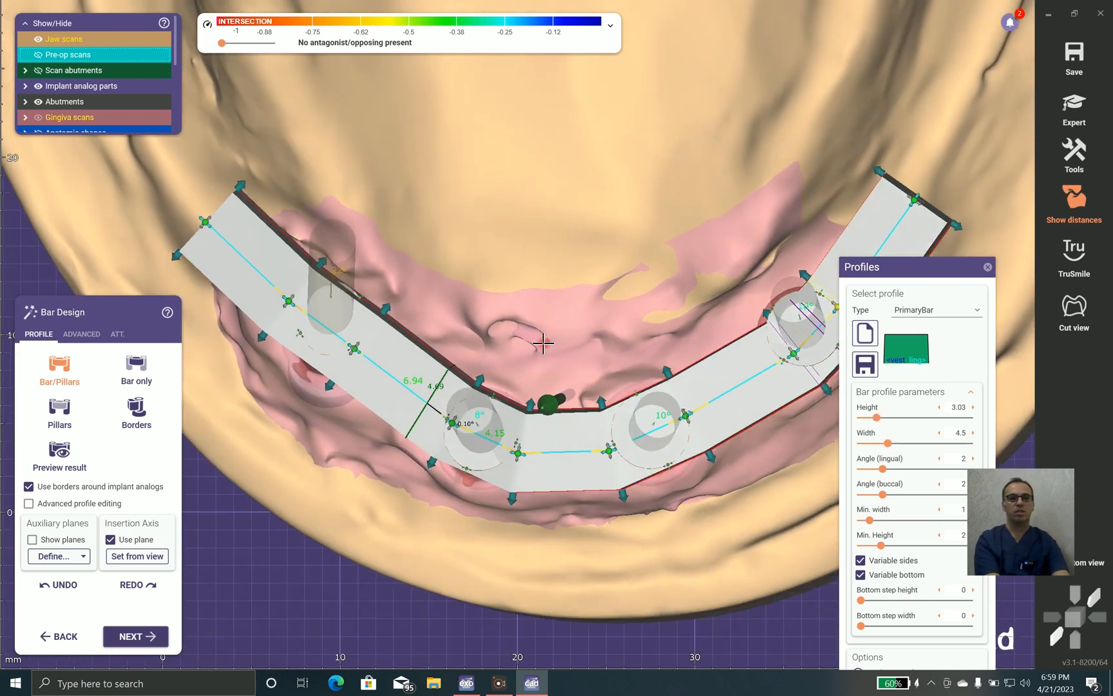
Step: Show the pre-op scan semi-transparently and examine the bar's position within the tooth setup from the front and above
mouse_move(545, 342)
right_mouse_down()
mouse_move(547, 328)
mouse_move(543, 340)
right_mouse_up()
middle_click_drag(543, 340, 482, 507)
right_click_drag(482, 507, 311, 30)
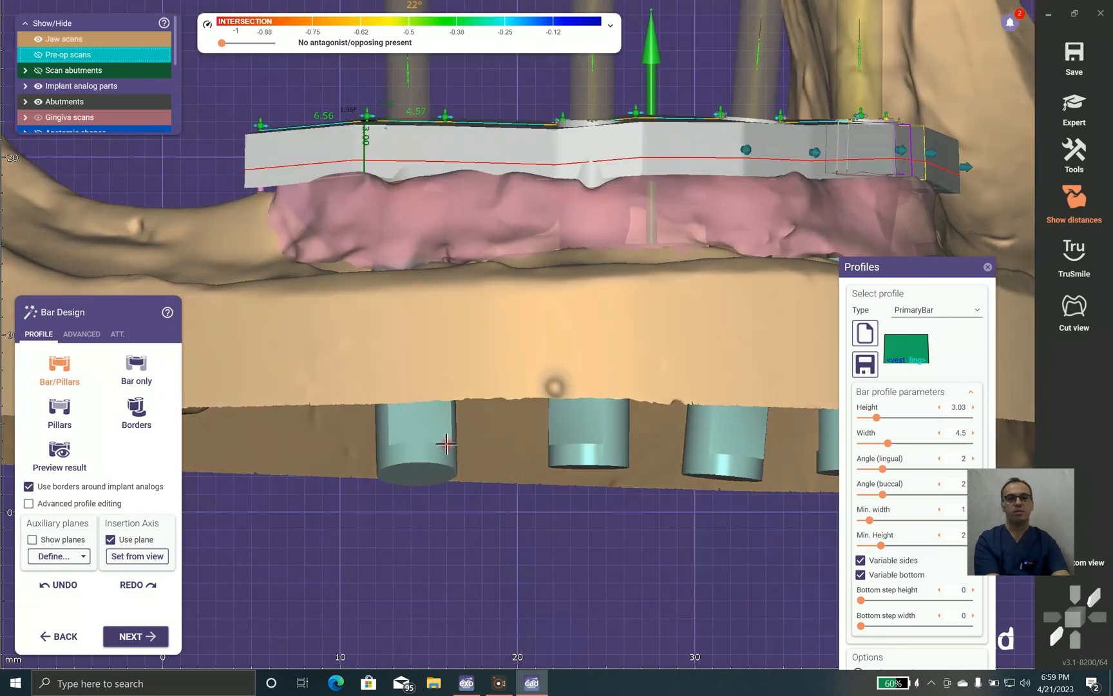
middle_click_drag(311, 29, 338, 127)
scroll(343, 122, "up", 3)
scroll(350, 170, "up", 3)
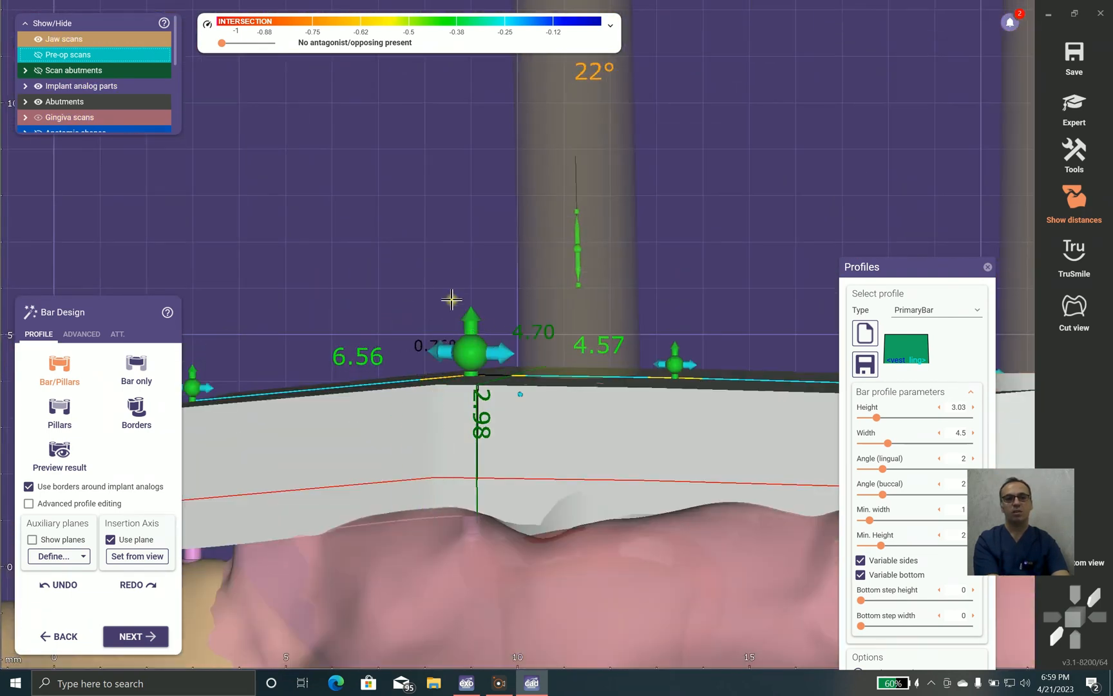
left_click(71, 57)
scroll(103, 59, "down", 5)
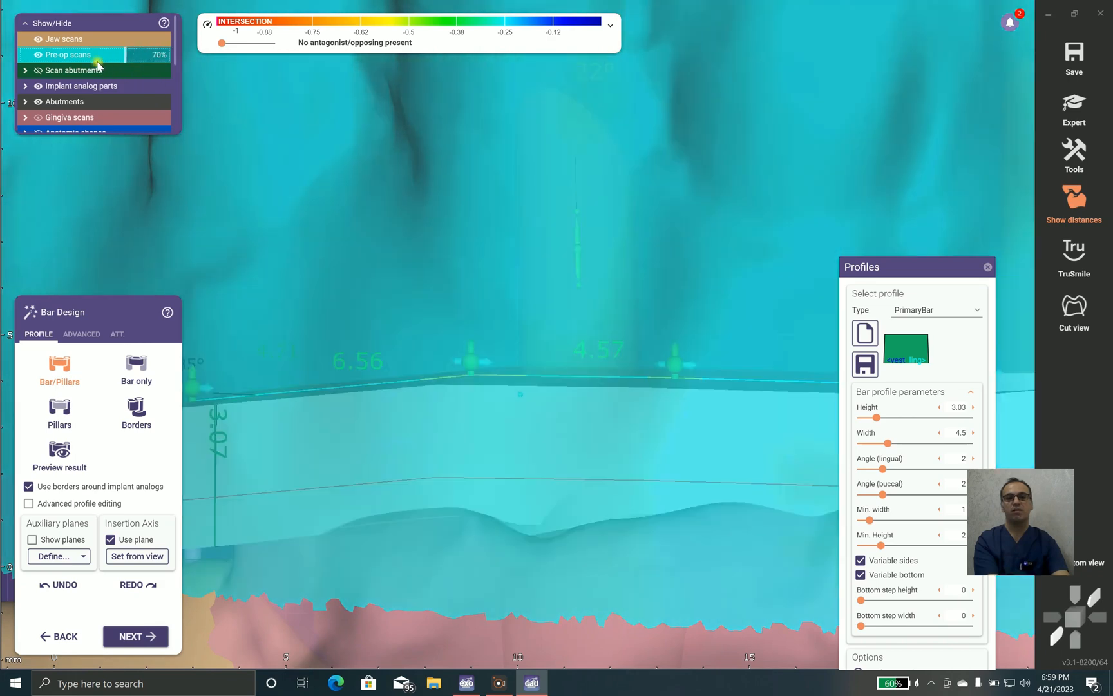
scroll(537, 159, "down", 3)
mouse_move(537, 159)
right_mouse_down()
mouse_move(596, 223)
mouse_move(565, 233)
mouse_move(534, 167)
right_mouse_up()
scroll(534, 160, "down", 3)
right_click_drag(545, 264, 469, 244)
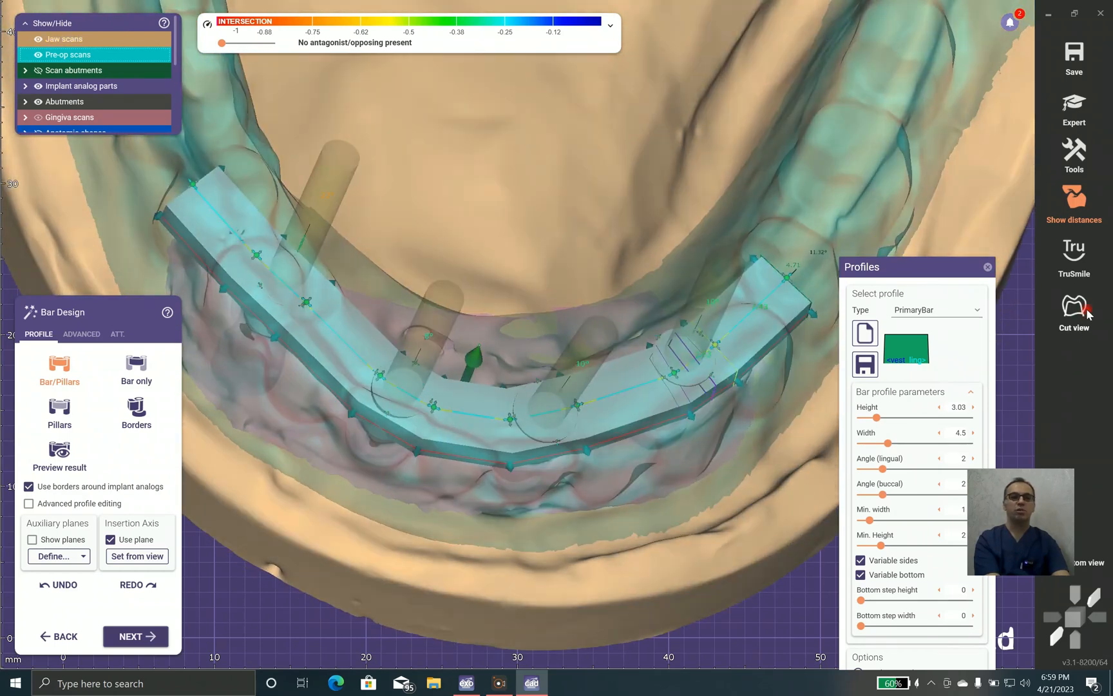
Step: Examine a cross-section through the anterior bar and pre-op scan, close the cut view and hide the pre-op scan
left_click(516, 392)
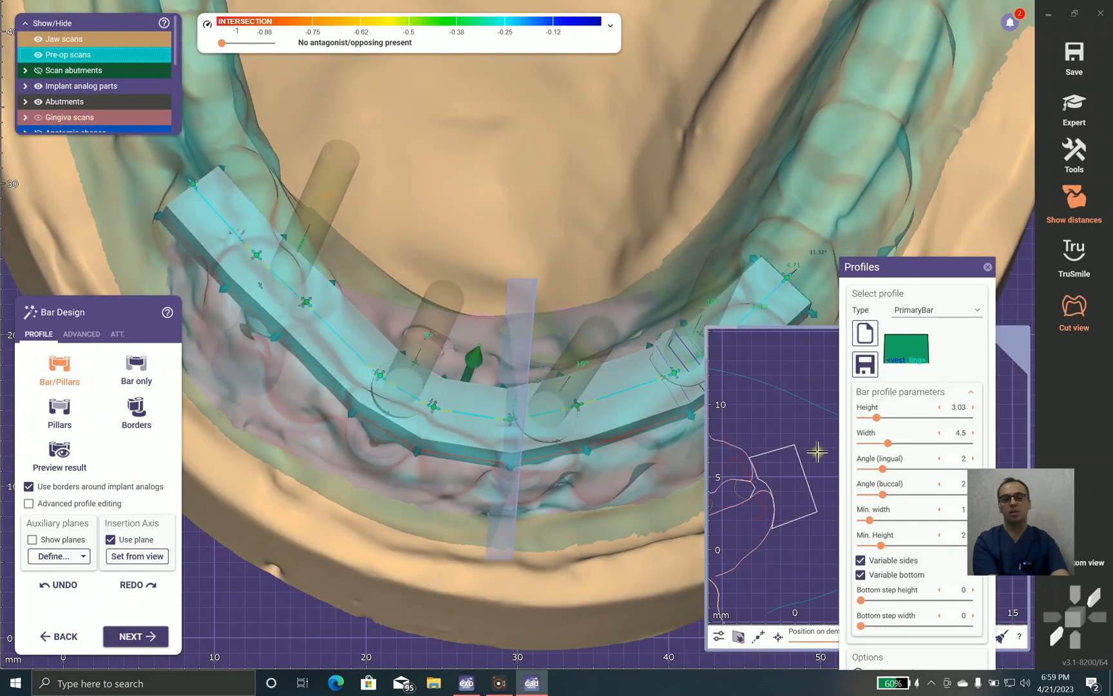
left_click_drag(981, 273, 1059, 33)
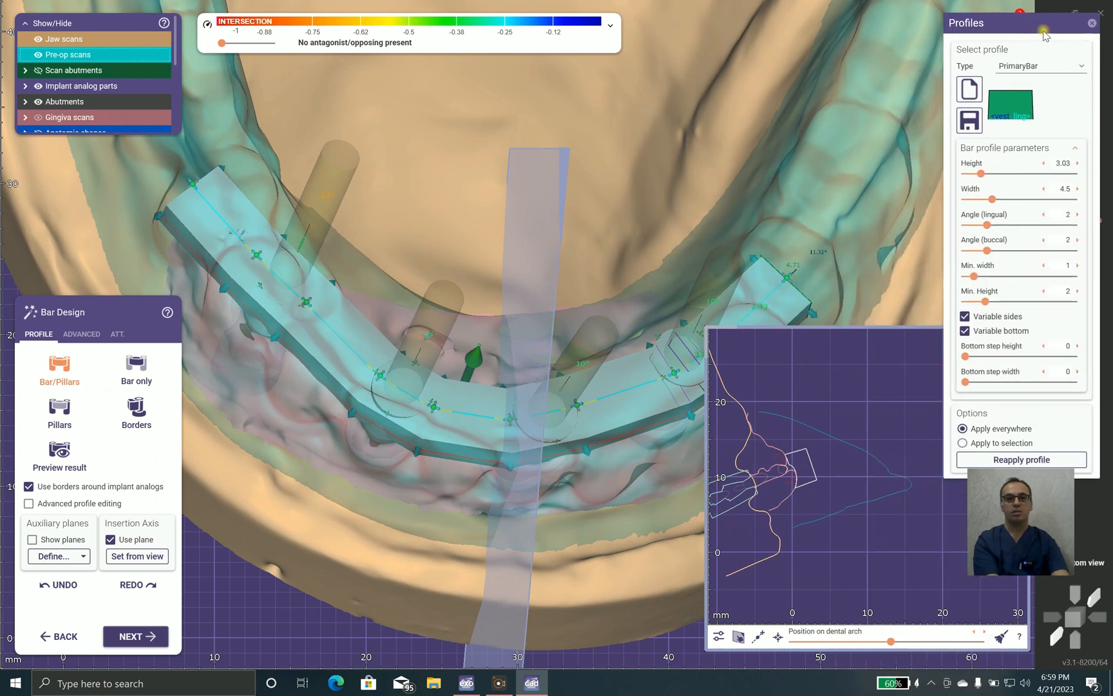
left_click(980, 93)
left_click(1075, 317)
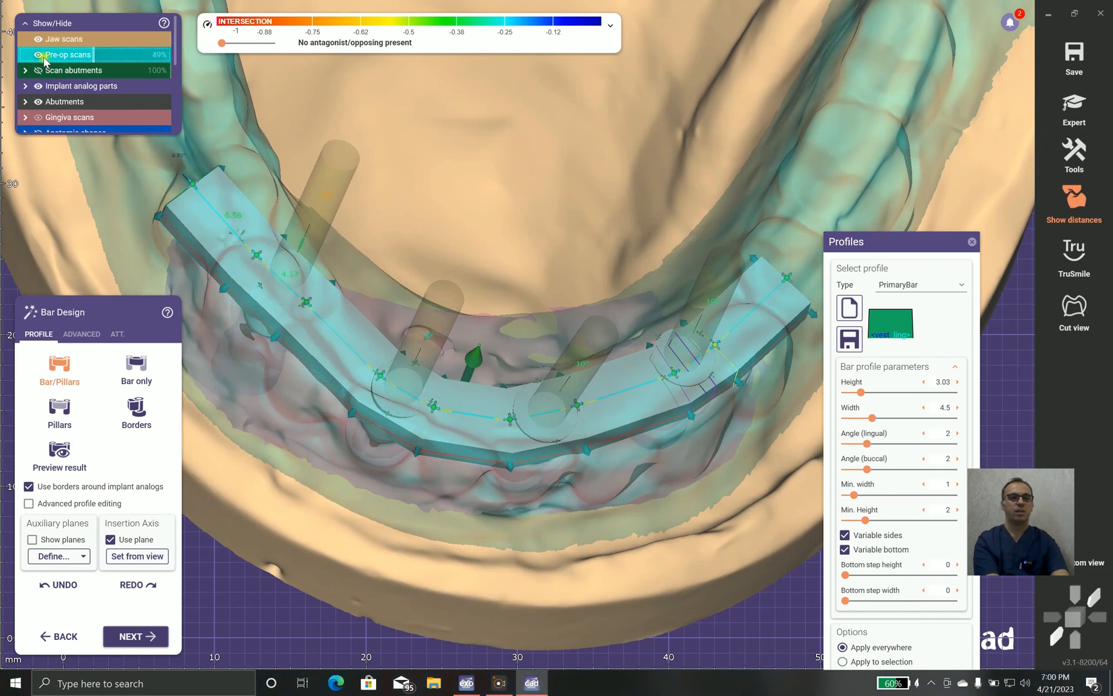
left_click(38, 54)
Step: Lower the distal end point of the bar on the patient's right side towards the gingiva and check the whole bar
scroll(458, 387, "up", 5)
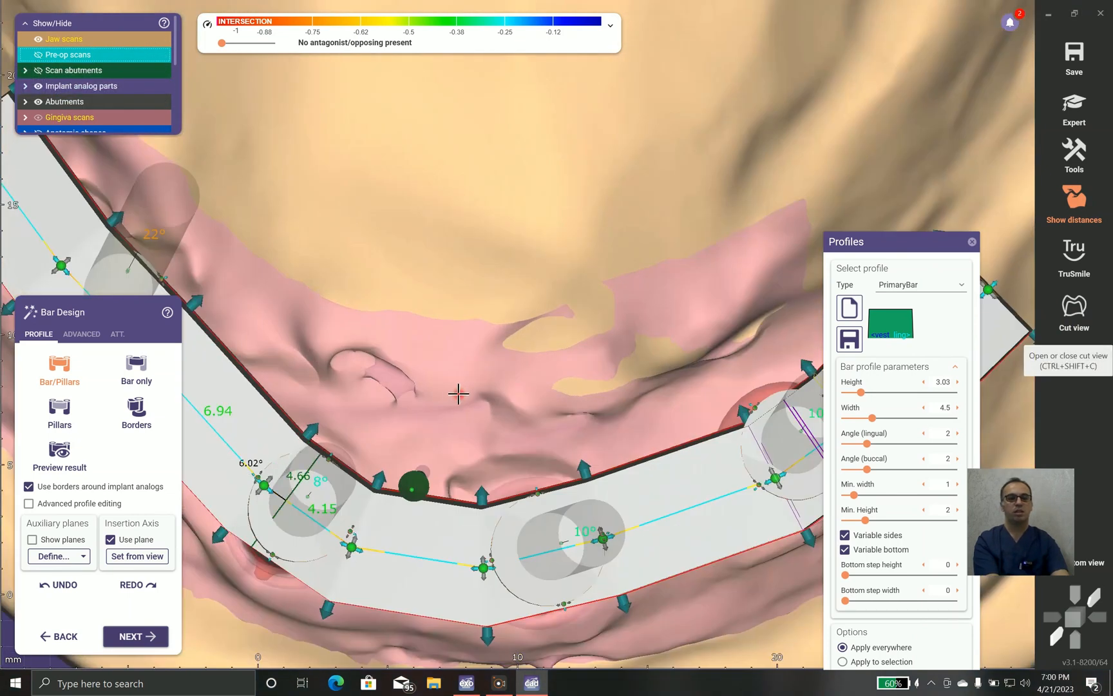
right_click_drag(458, 394, 394, 194)
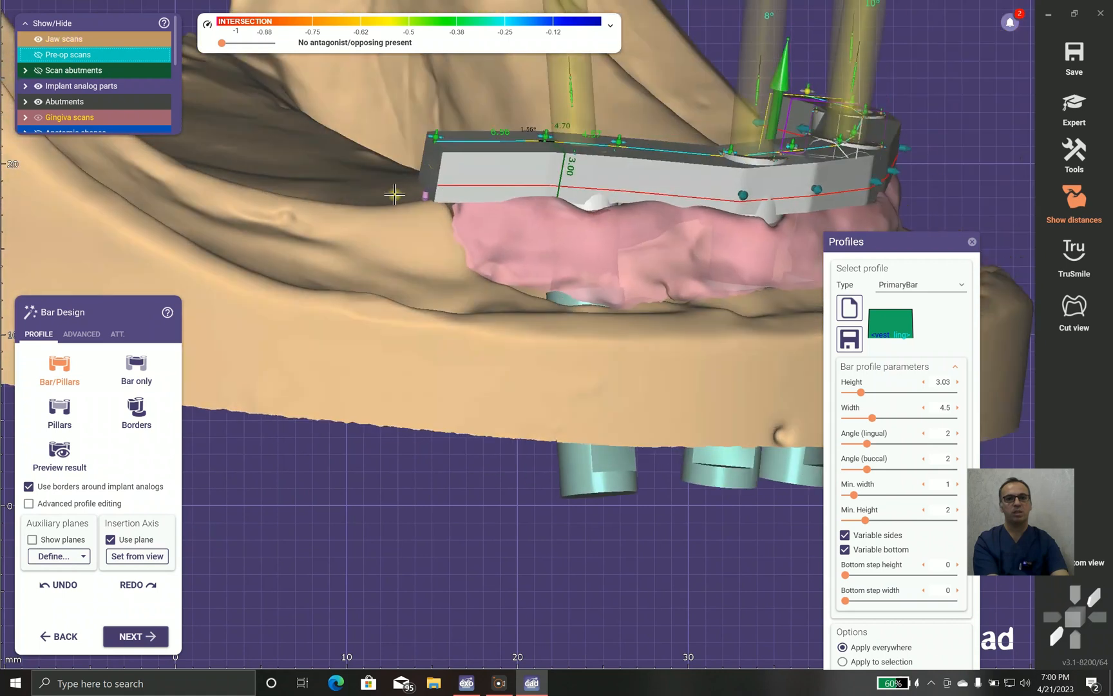
scroll(358, 180, "up", 3)
left_click_drag(475, 209, 485, 239)
scroll(519, 256, "down", 2)
right_click_drag(567, 264, 454, 346)
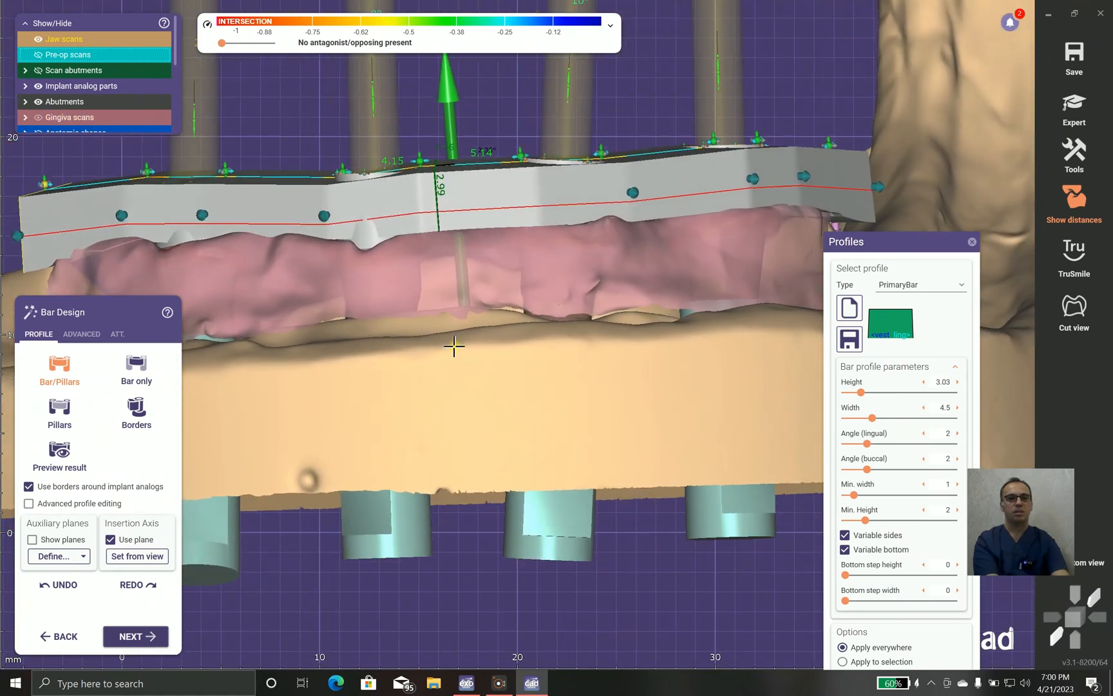
right_click_drag(689, 298, 661, 321)
scroll(673, 311, "down", 2)
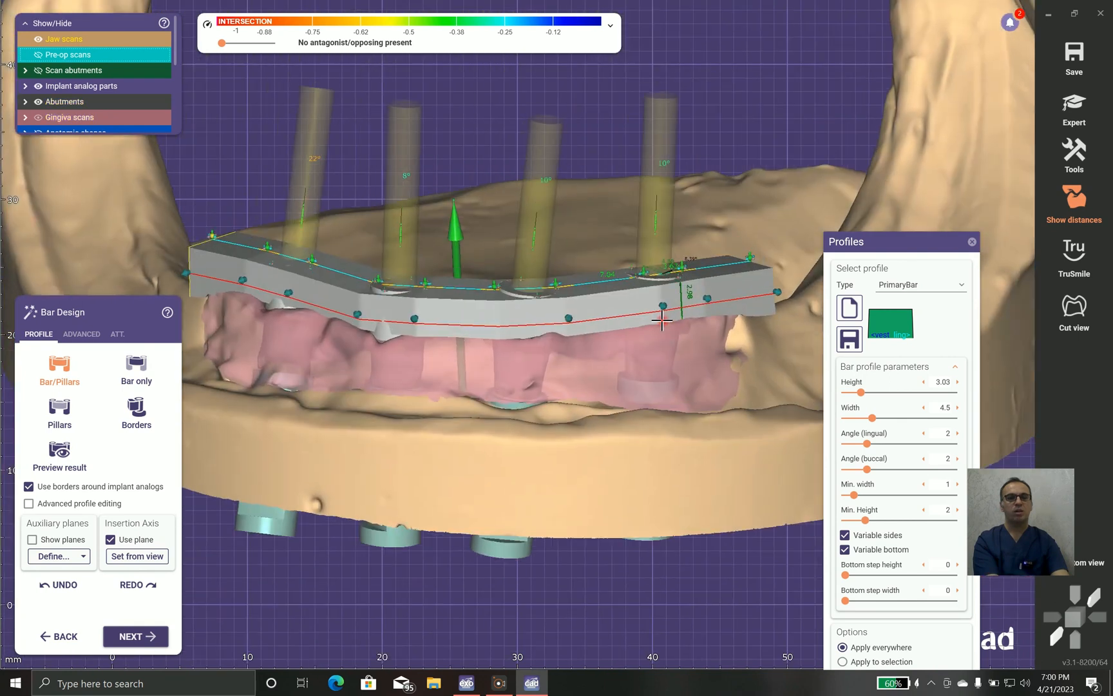
scroll(661, 321, "down", 5)
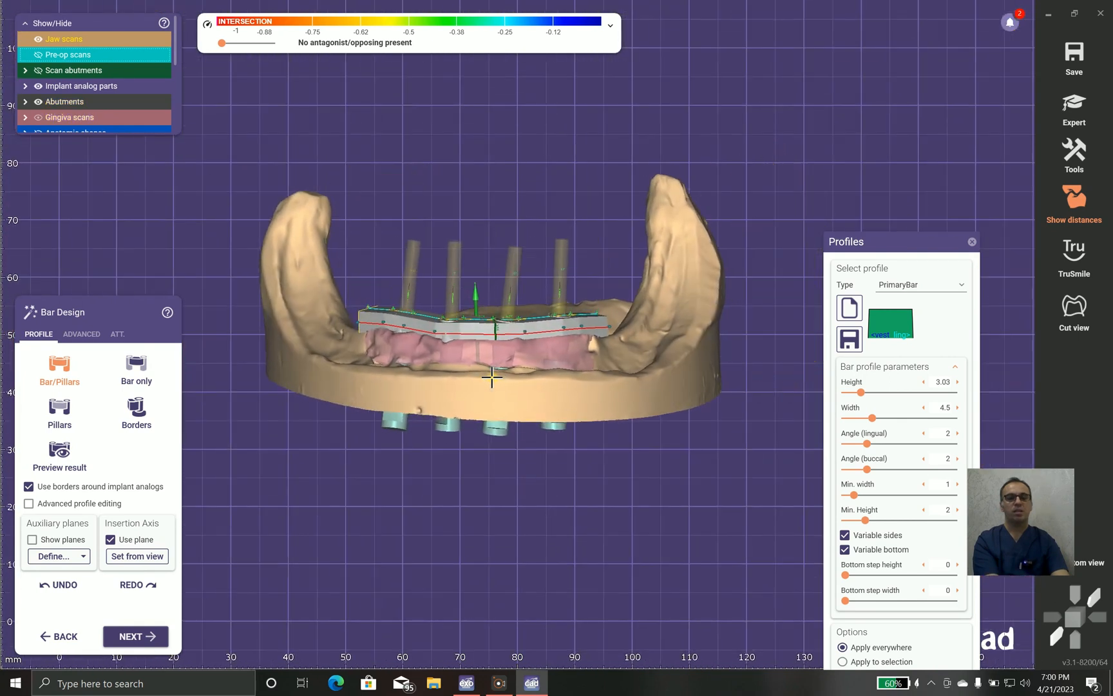
Step: Set the bar's insertion axis from the occlusal view and tilt the axis arrow slightly in the front view
right_click_drag(492, 378, 506, 404)
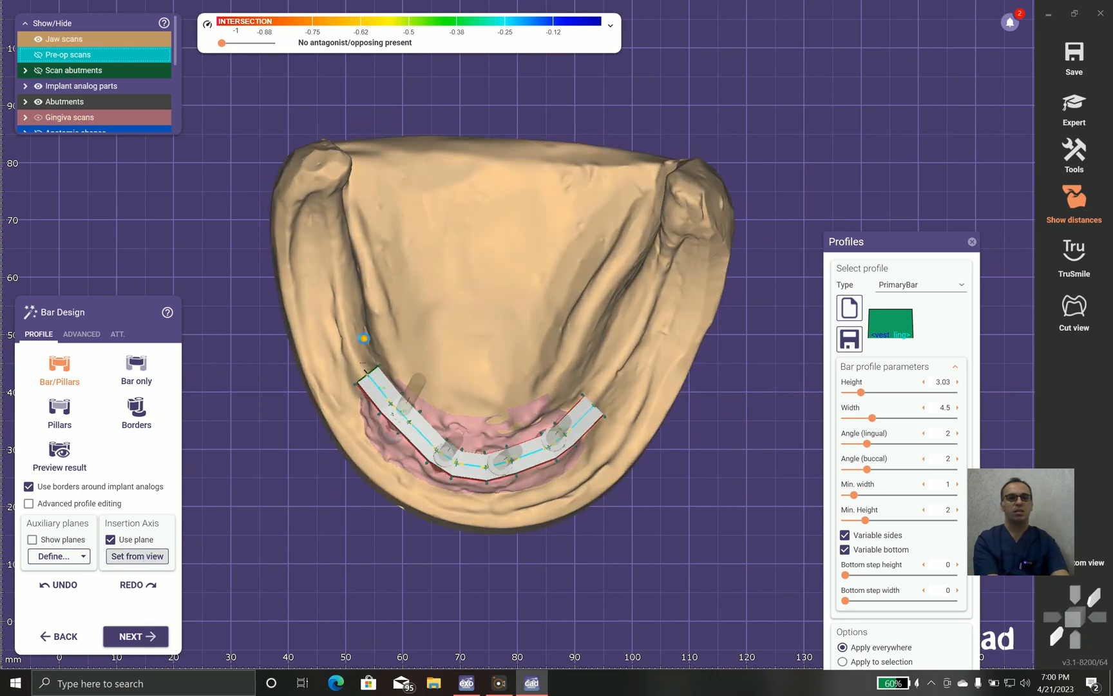
right_click_drag(480, 380, 438, 340)
scroll(474, 349, "up", 3)
scroll(474, 348, "up", 3)
scroll(465, 309, "up", 3)
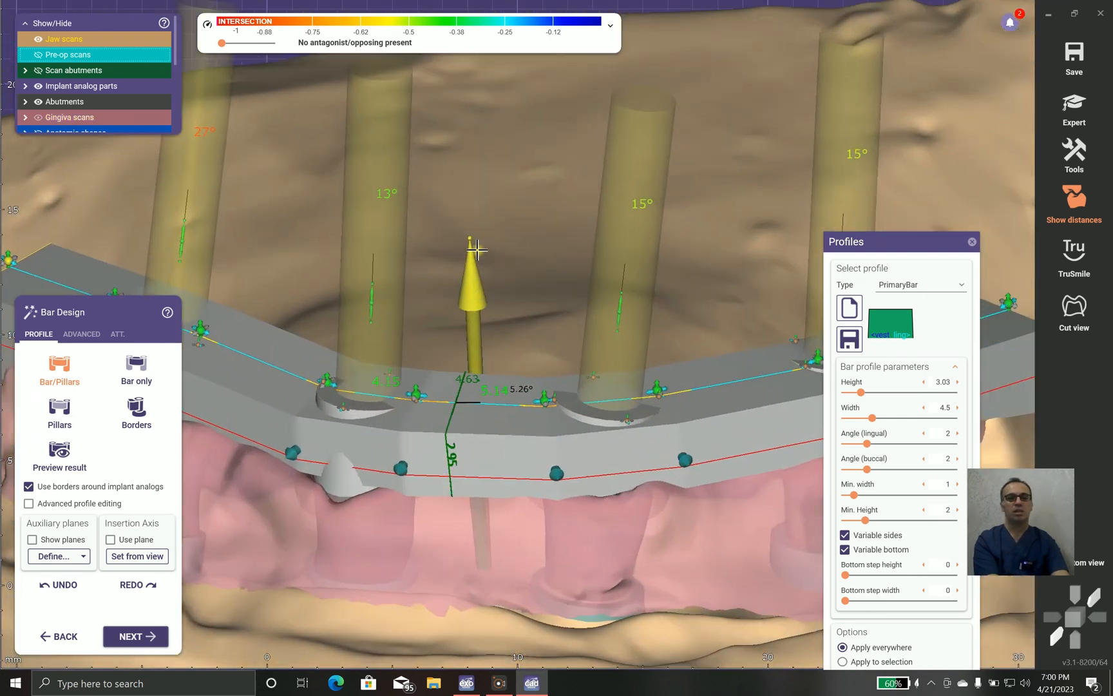
left_click_drag(473, 235, 481, 232)
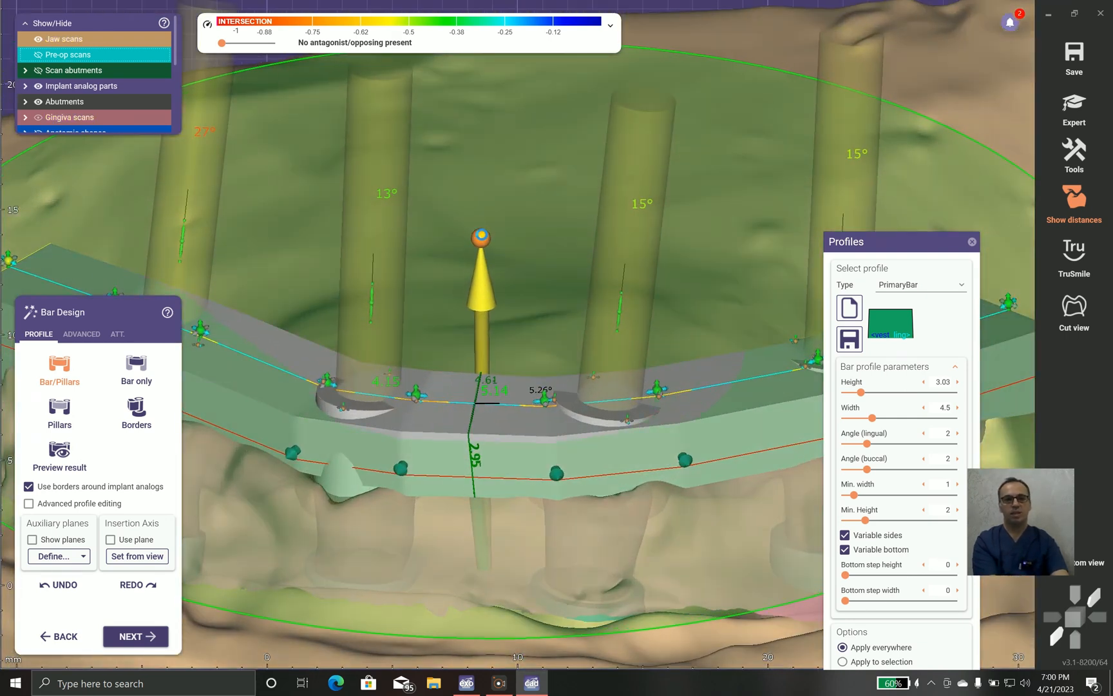
scroll(501, 295, "down", 3)
left_click(505, 298)
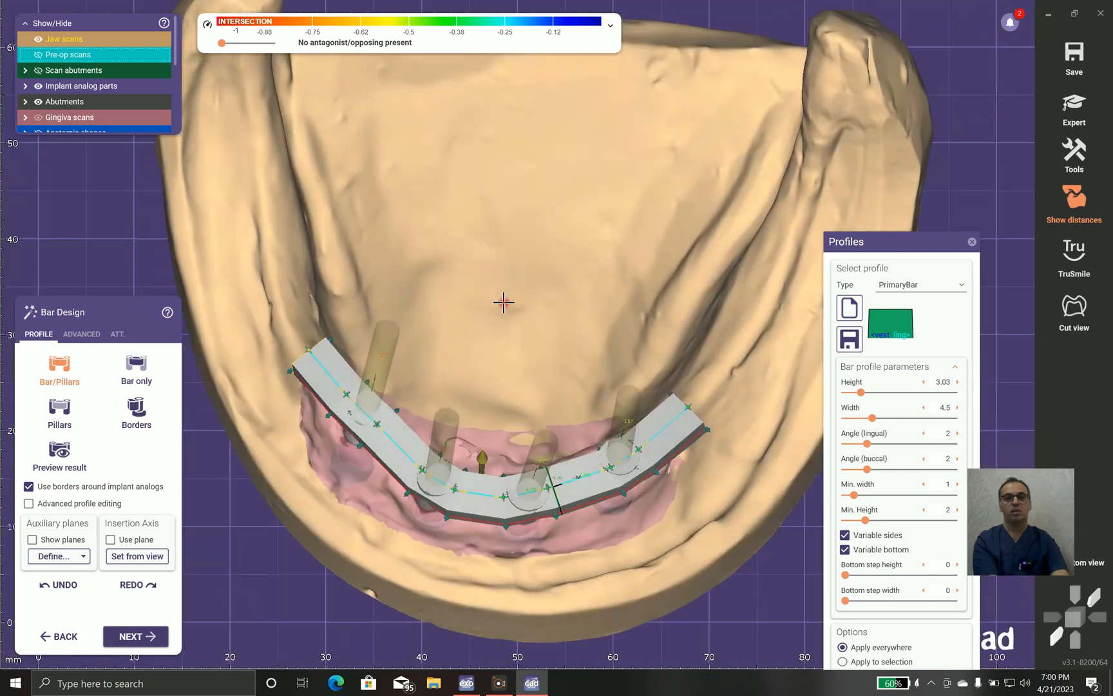
right_click_drag(504, 302, 504, 294)
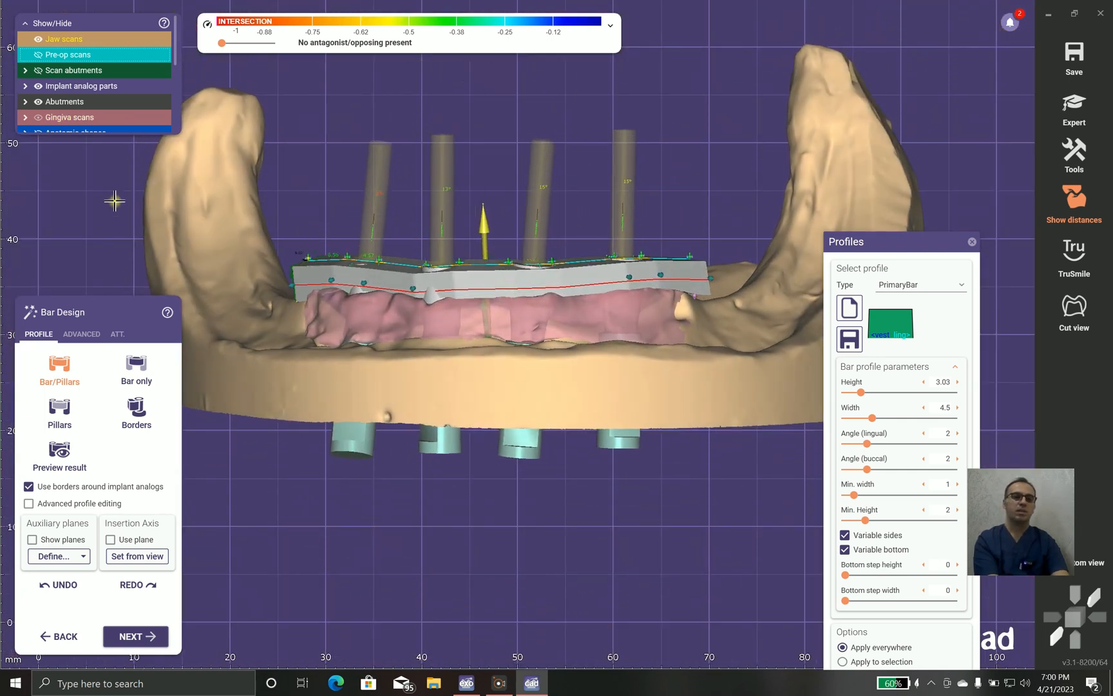
Step: Show the pre-op scan at about 52% opacity, fine-tune the insertion axis against it and hide the scan again
left_click(86, 55)
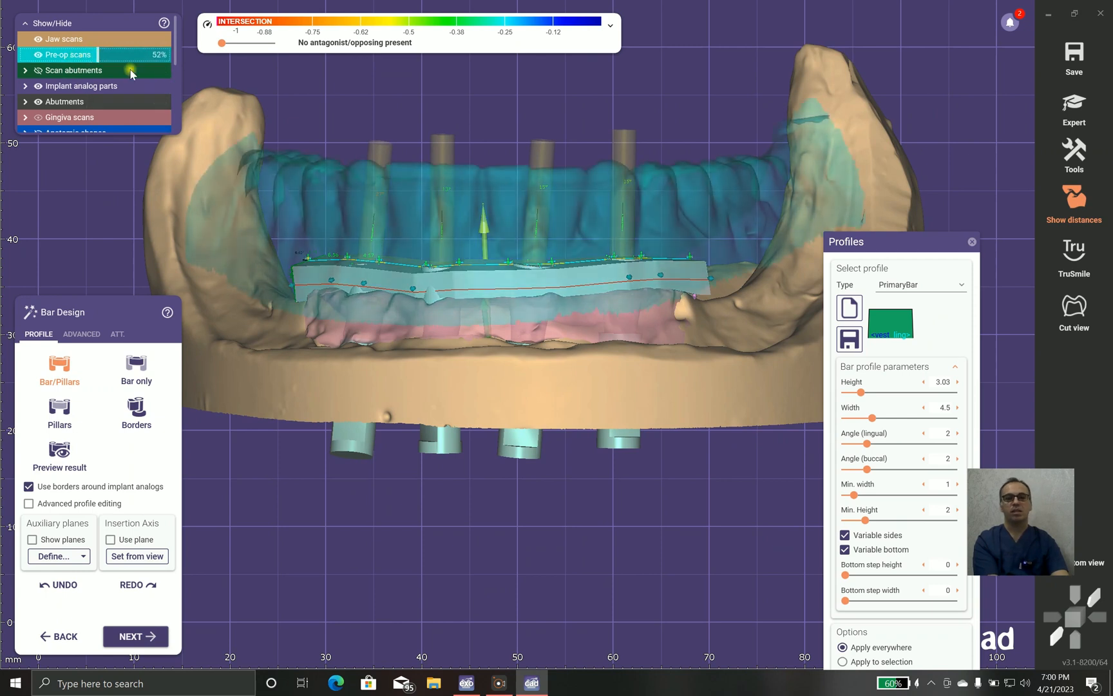
mouse_move(484, 203)
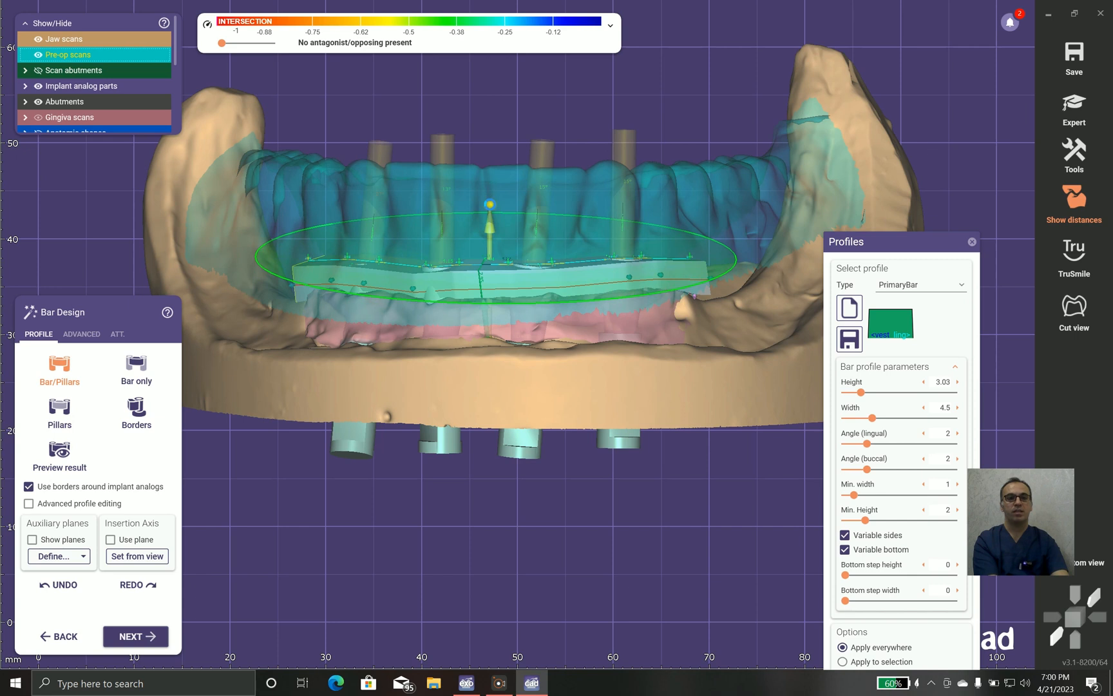
right_click_drag(453, 190, 445, 189)
left_click(39, 55)
Step: Try to shift the two bar points beside the distal pillar on the patient's right side
right_click_drag(363, 353, 367, 348)
scroll(446, 295, "up", 3)
right_click_drag(449, 336, 479, 393)
left_click_drag(328, 436, 329, 443)
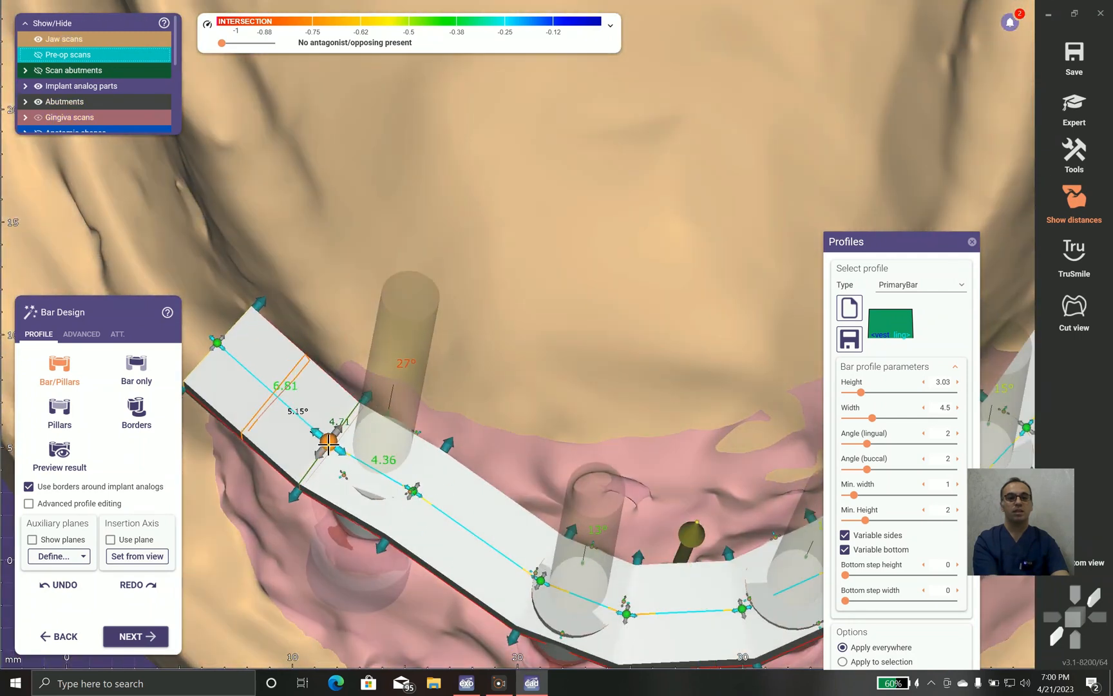
left_click_drag(408, 492, 414, 497)
right_click_drag(436, 407, 340, 515)
left_click_drag(322, 513, 319, 498)
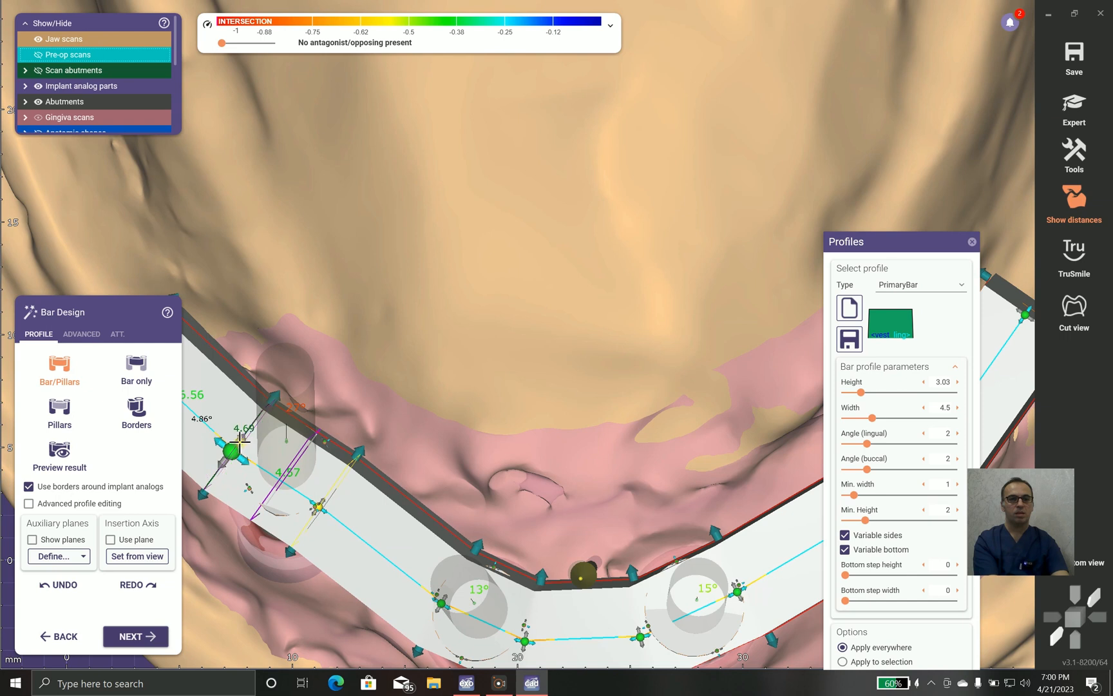
Step: Lower the bar points around the two pillars on the patient's right side so the bar's top runs more evenly
scroll(443, 403, "down", 5)
right_click_drag(442, 403, 408, 264)
scroll(393, 277, "up", 4)
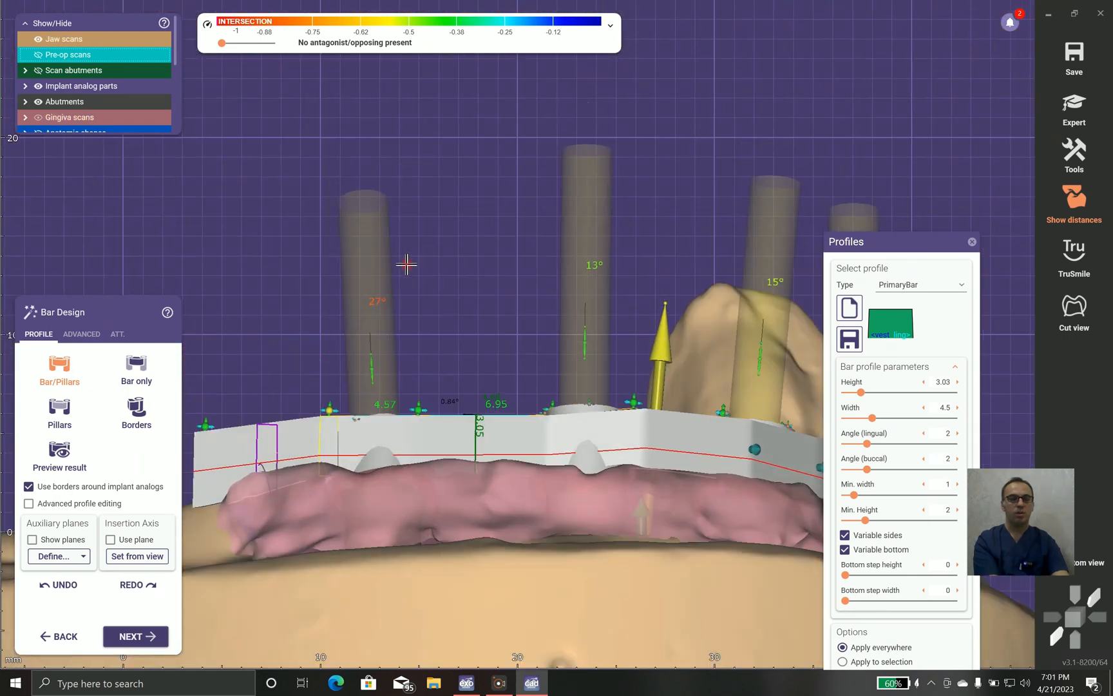
scroll(372, 389, "up", 1)
left_click(446, 461)
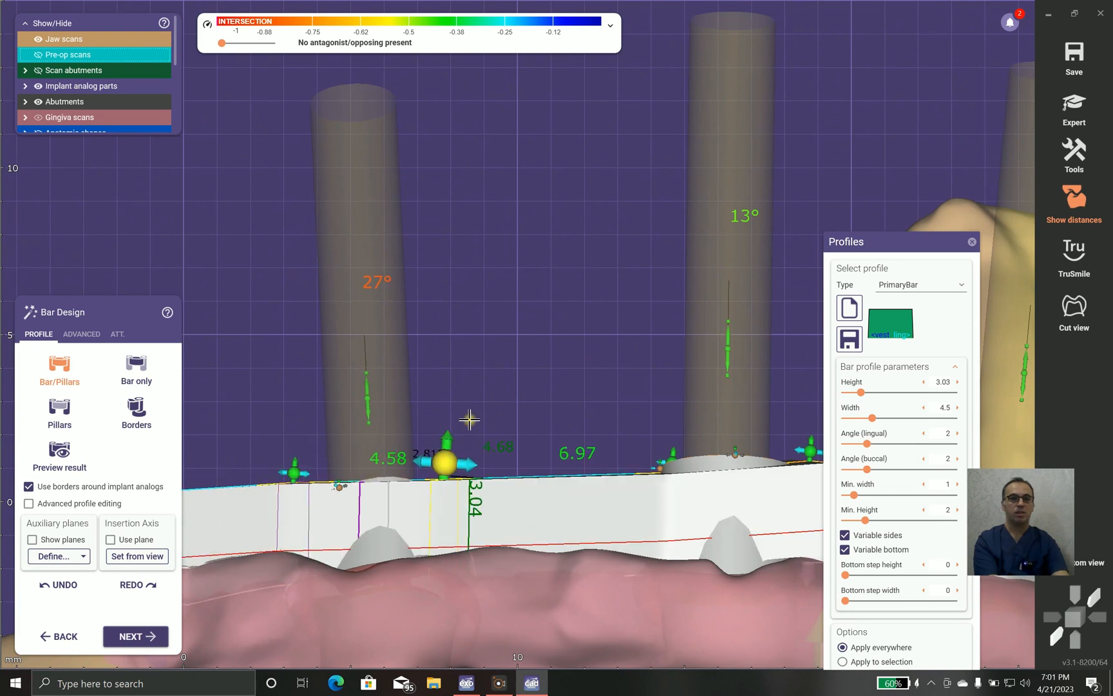
middle_click_drag(663, 402, 471, 351)
left_click_drag(537, 299, 538, 320)
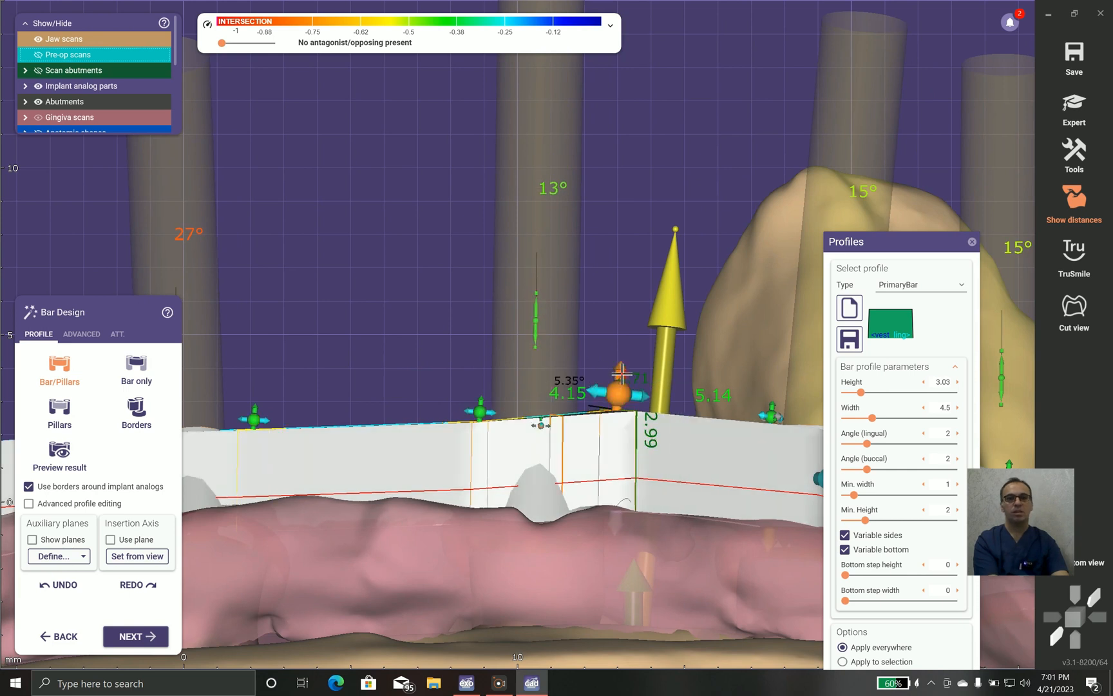
Step: Adjust the bar point just distal to the anterior pillar on the patient's left side in the front view
scroll(618, 387, "down", 5)
scroll(571, 462, "down", 5)
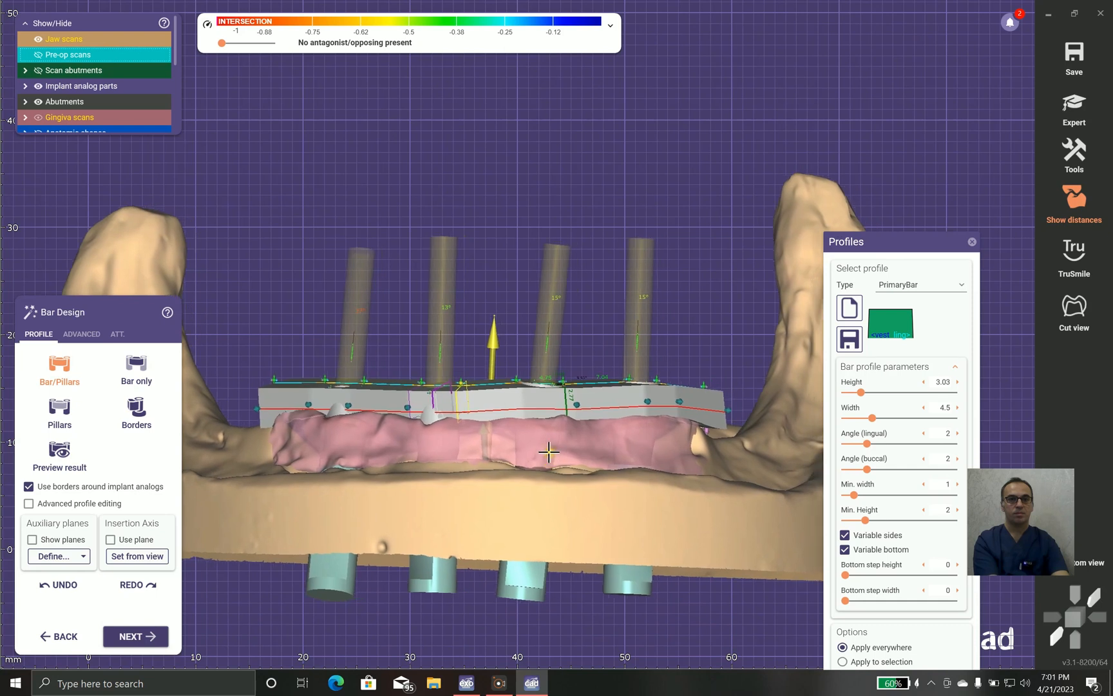
scroll(553, 459, "up", 5)
left_click_drag(522, 353, 527, 352)
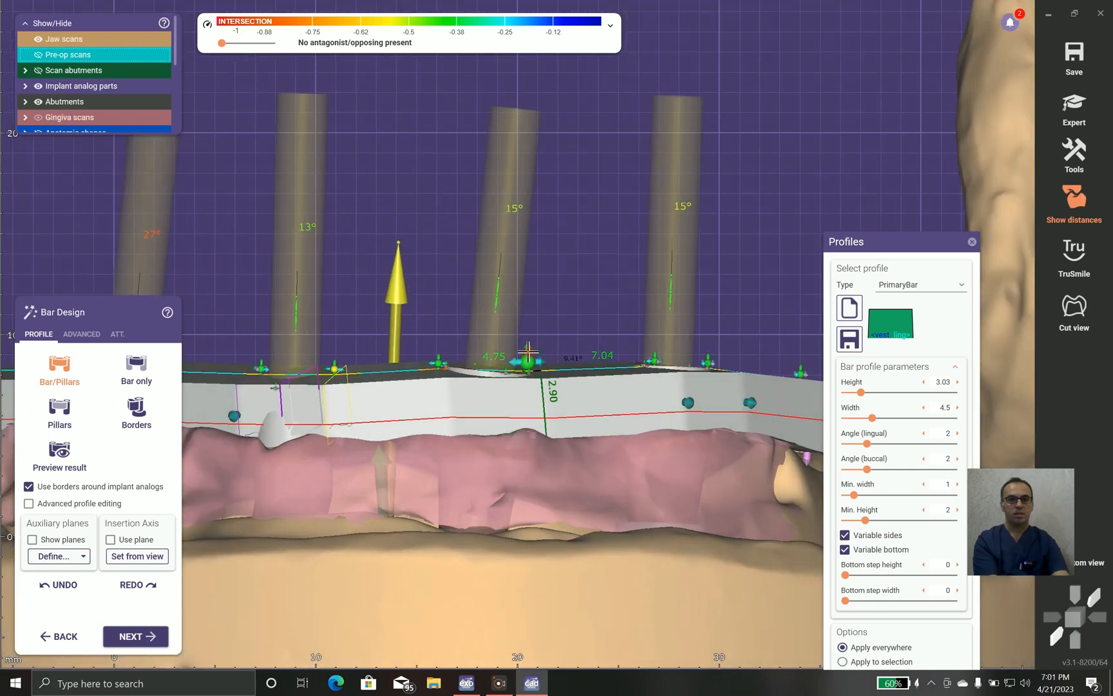
Step: Fine-tune the bar points mesial to the anterior pillar and just distal to the distal pillar on the patient's left side
left_click(438, 356)
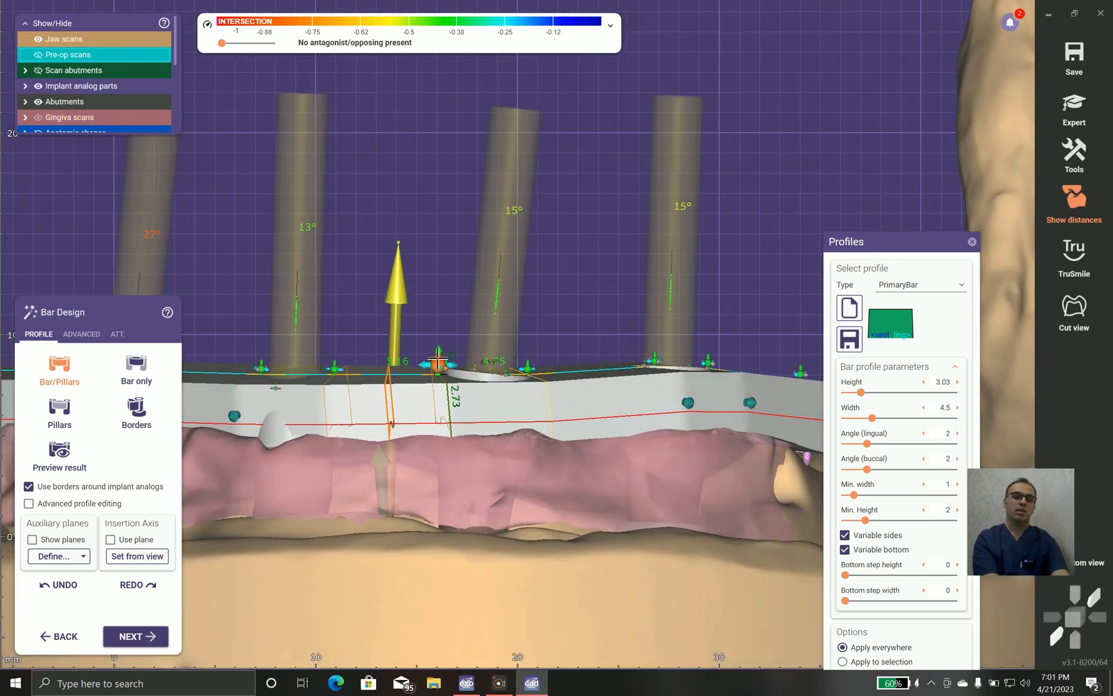
left_click_drag(438, 358, 438, 362)
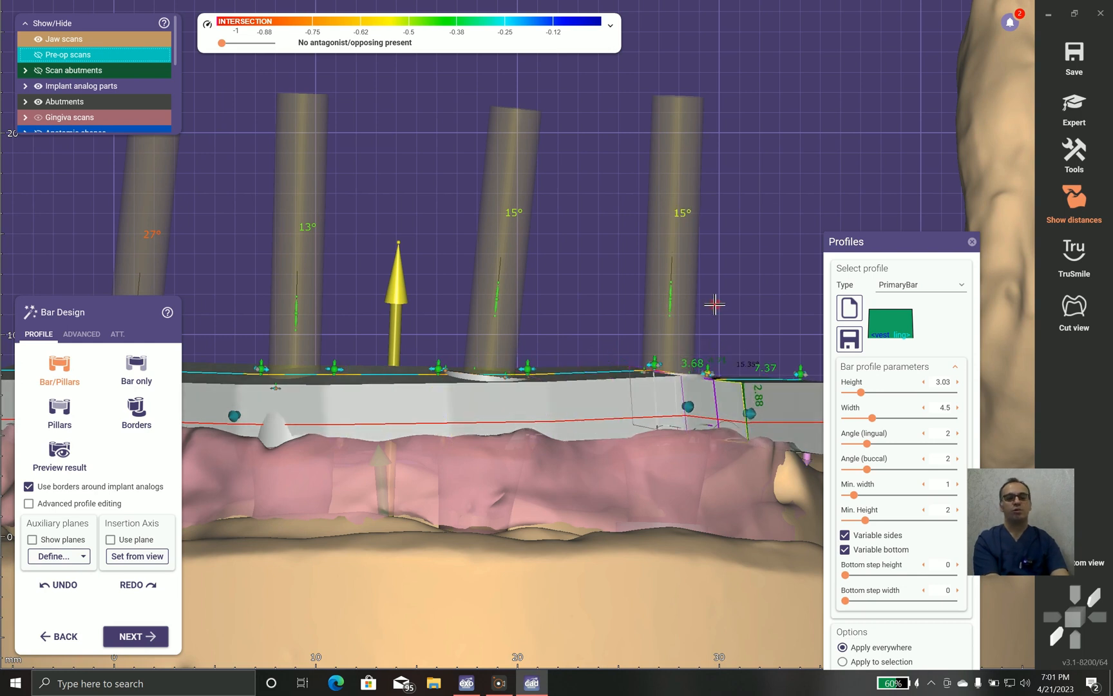
middle_click_drag(715, 304, 564, 313)
scroll(564, 378, "up", 3)
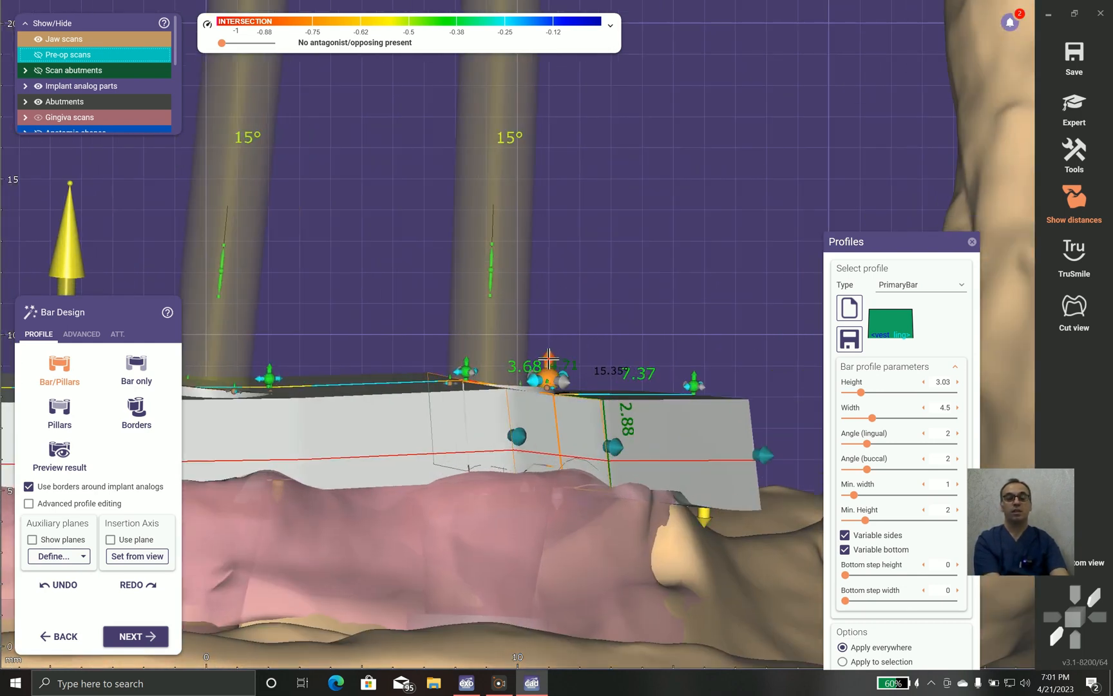
scroll(556, 345, "down", 5)
right_click_drag(430, 467, 322, 326)
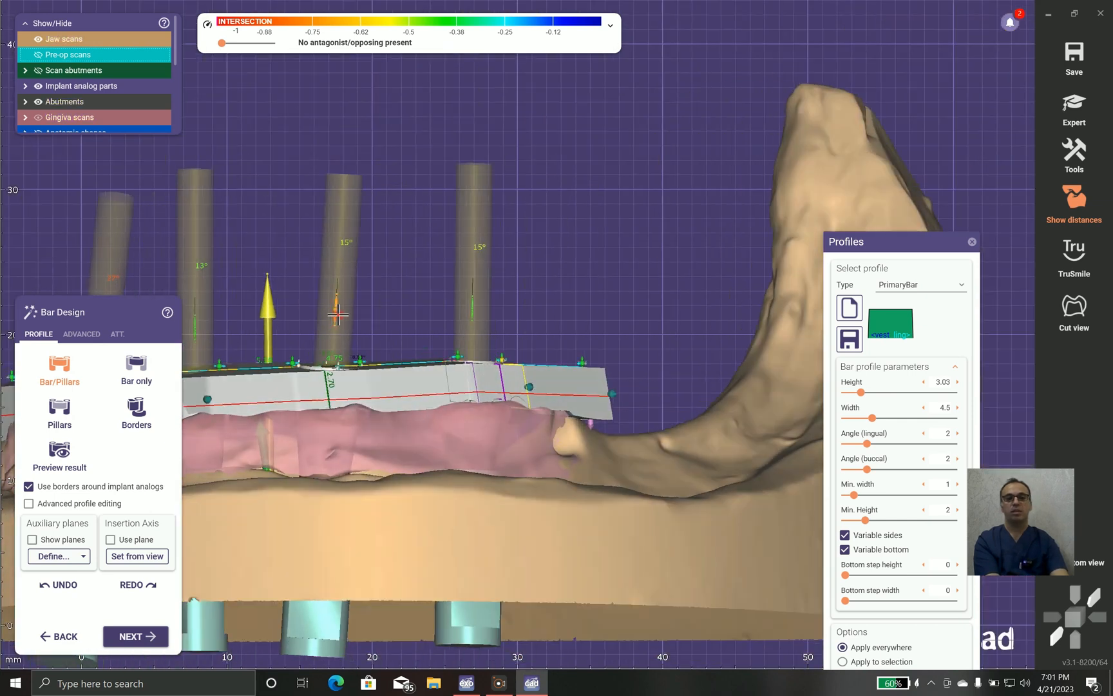
Step: Examine the bar's course and its fit over the gingiva from the front, at both distal ends and from the occlusal side
right_click_drag(382, 386, 392, 544)
right_click_drag(480, 451, 481, 445)
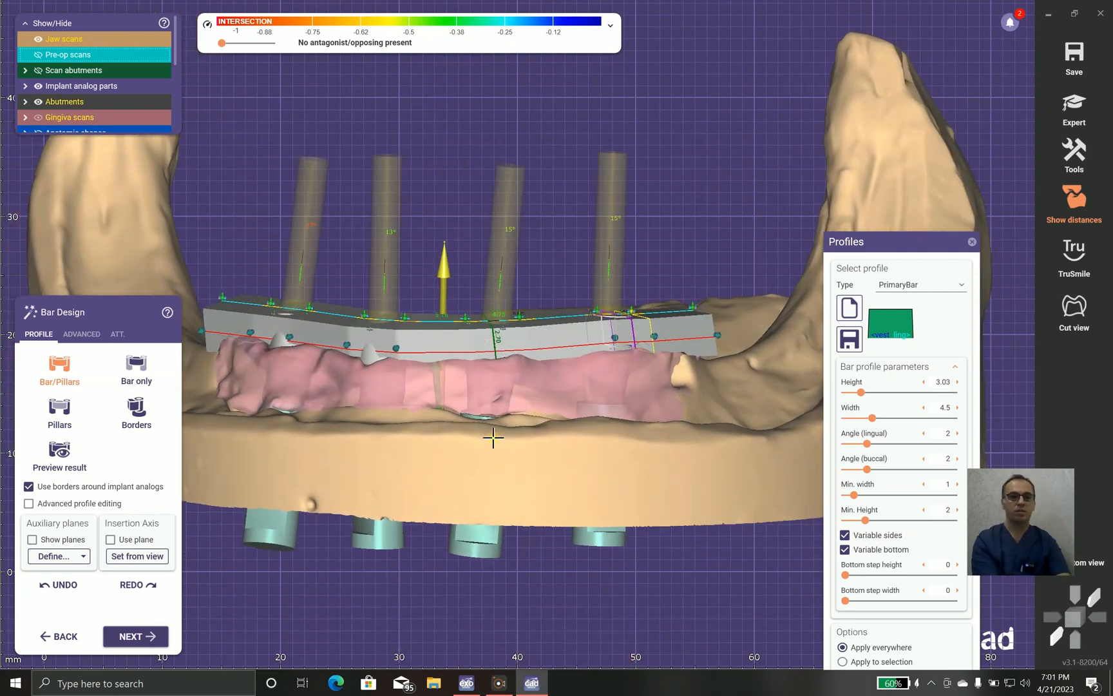
scroll(481, 445, "up", 3)
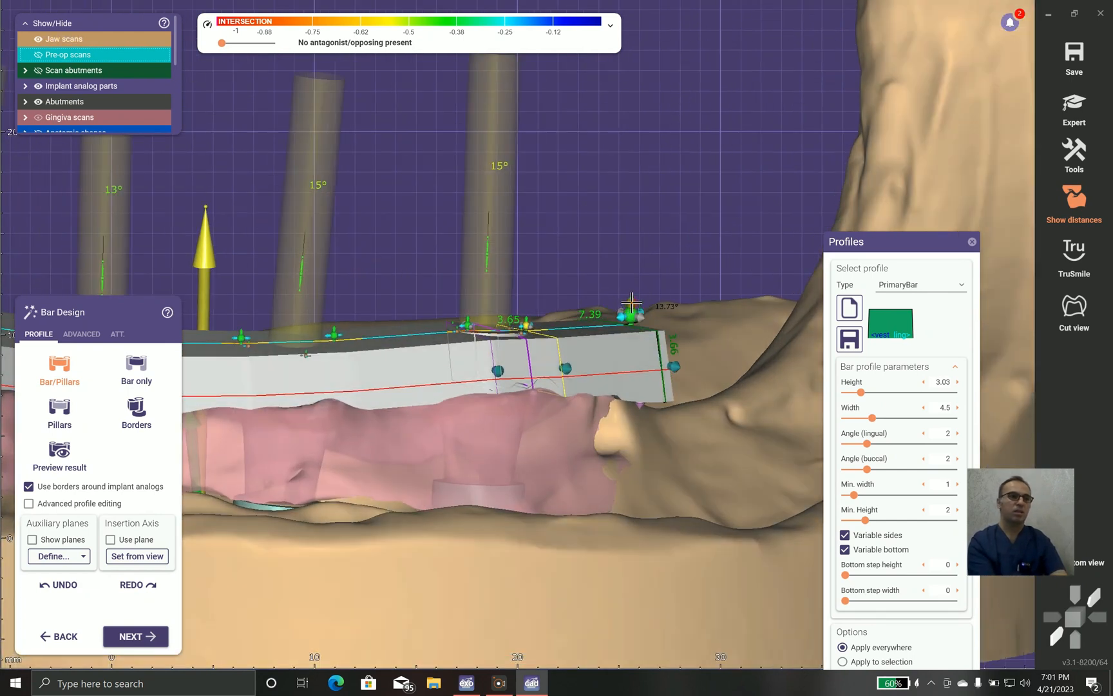
right_click_drag(453, 427, 269, 465)
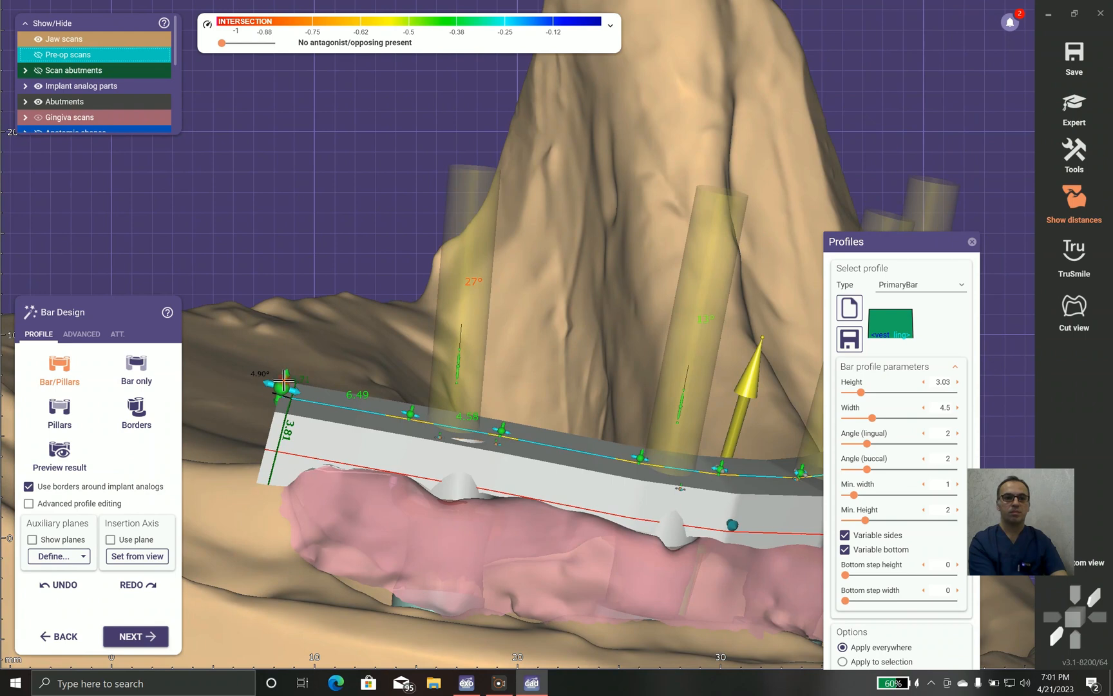
right_click_drag(284, 388, 414, 274)
scroll(400, 348, "up", 3)
middle_click_drag(457, 345, 514, 276)
scroll(530, 270, "down", 4)
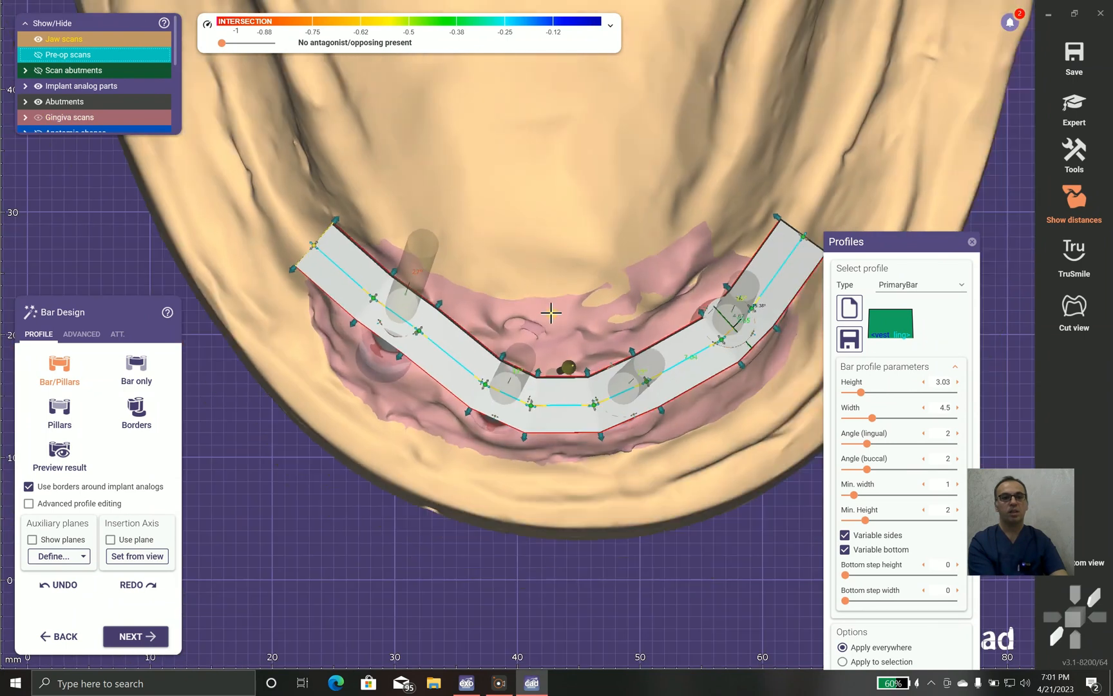
middle_click_drag(524, 331, 456, 391)
scroll(443, 370, "up", 3)
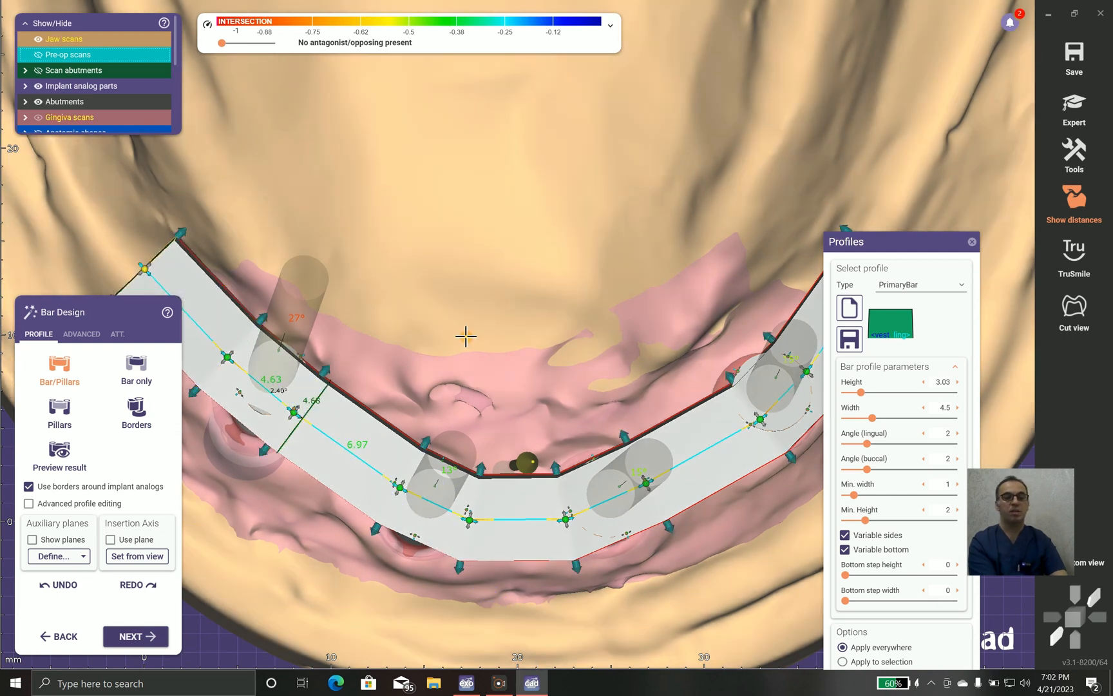
Step: Shorten the bar's distal extension on the patient's left side so its last segment is about 5.45 mm long
middle_click_drag(700, 291, 391, 357)
mouse_move(574, 371)
right_mouse_down()
mouse_move(582, 358)
mouse_move(570, 353)
right_mouse_up()
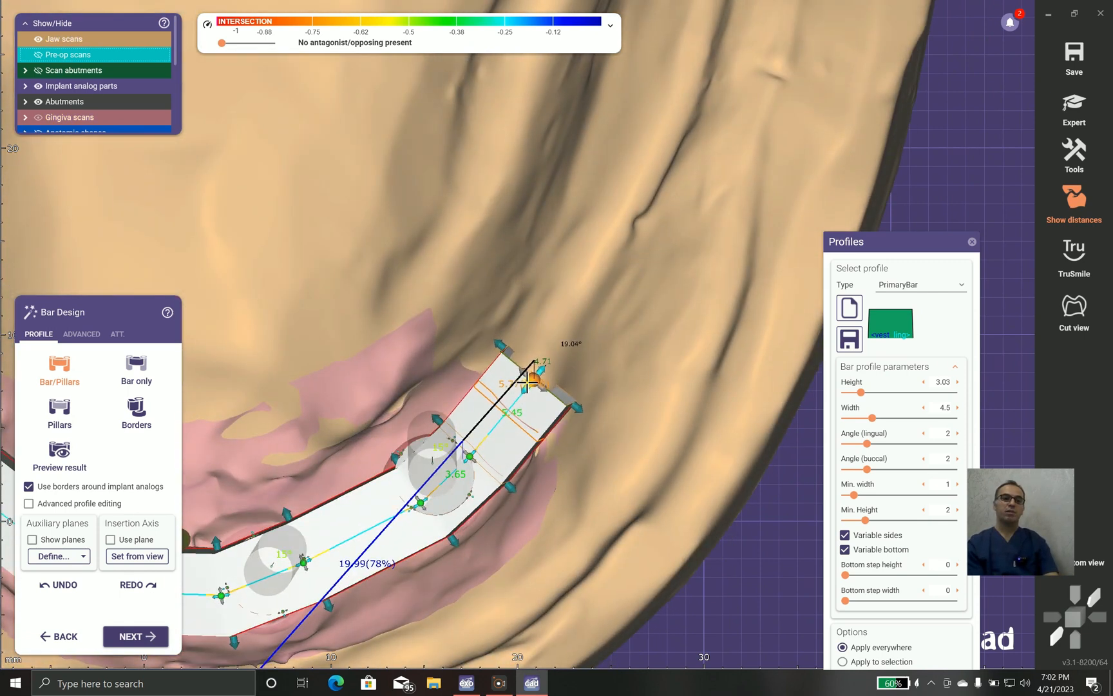
scroll(483, 395, "down", 3)
Step: Shorten the bar's distal extension on the patient's right side so its last segment is about 4.7 mm long
right_click_drag(266, 458, 410, 497)
right_click_drag(370, 460, 365, 460)
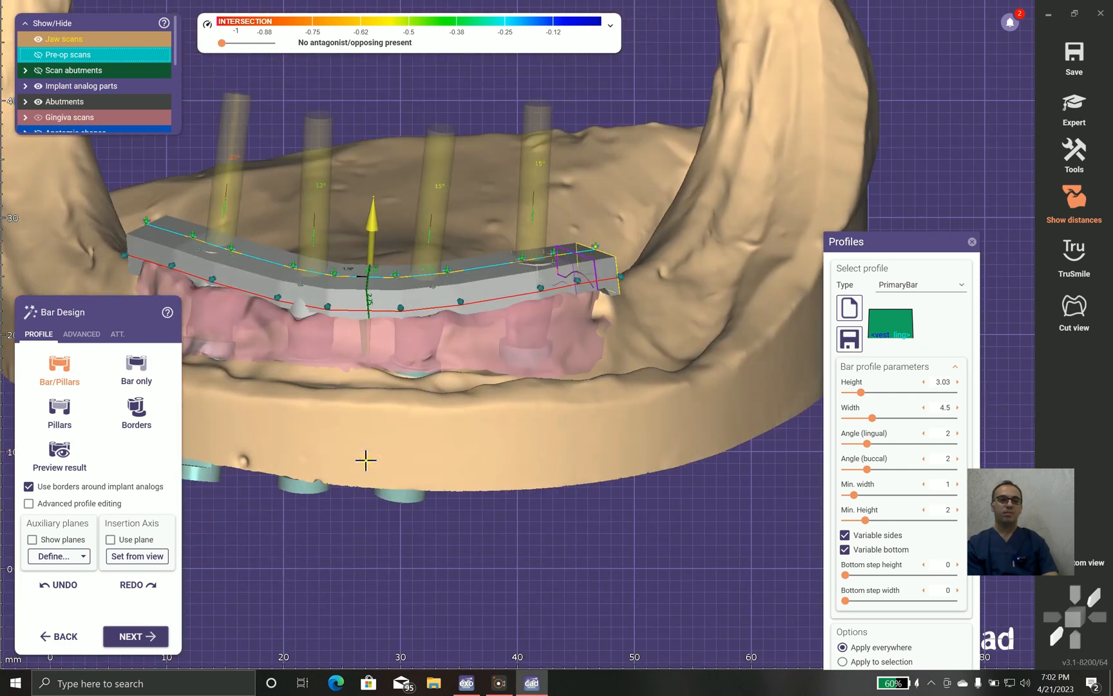
mouse_move(365, 460)
right_mouse_down()
mouse_move(385, 386)
mouse_move(369, 411)
mouse_move(422, 356)
mouse_move(428, 368)
mouse_move(374, 459)
right_mouse_up()
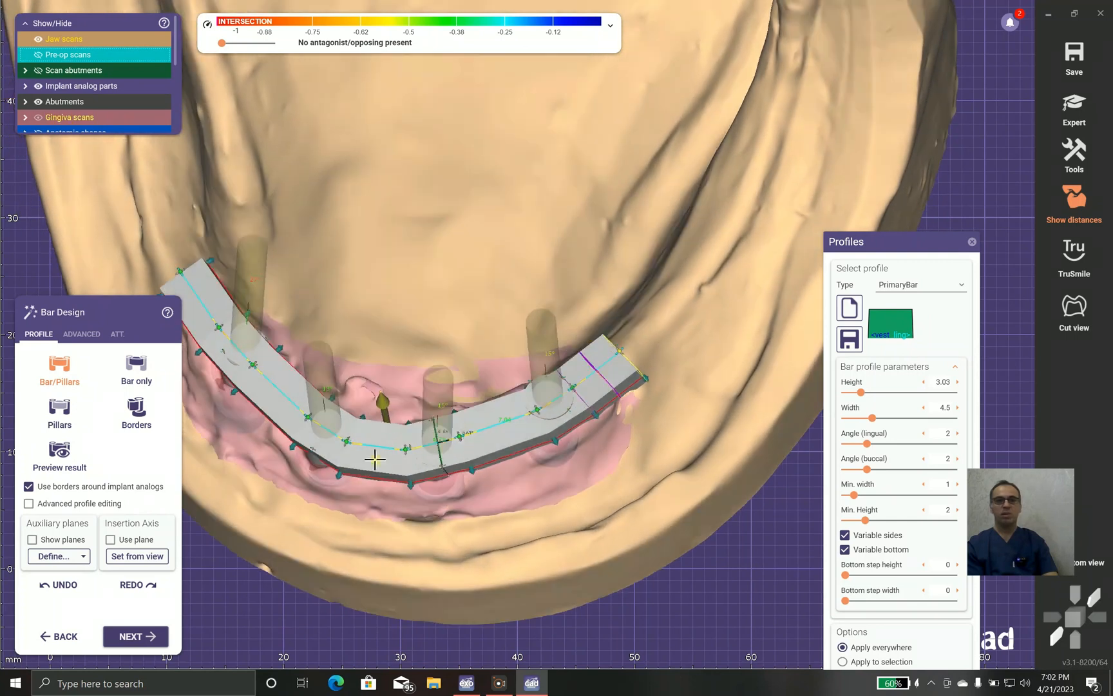
scroll(375, 458, "up", 5)
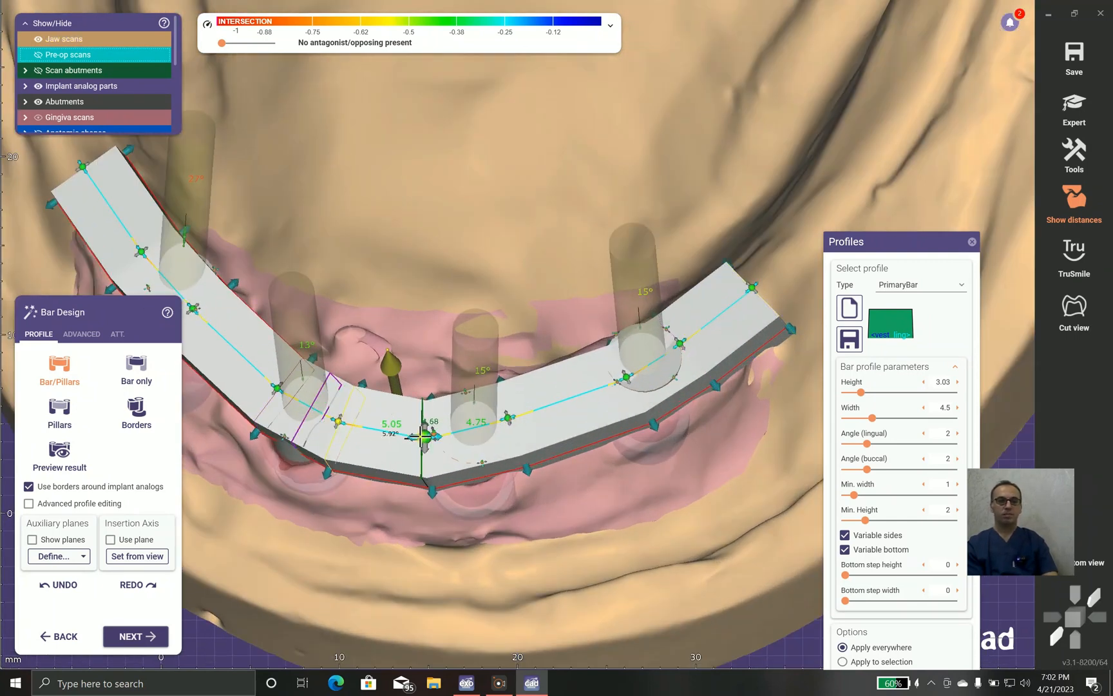
scroll(383, 522, "down", 2)
right_click_drag(382, 522, 275, 292)
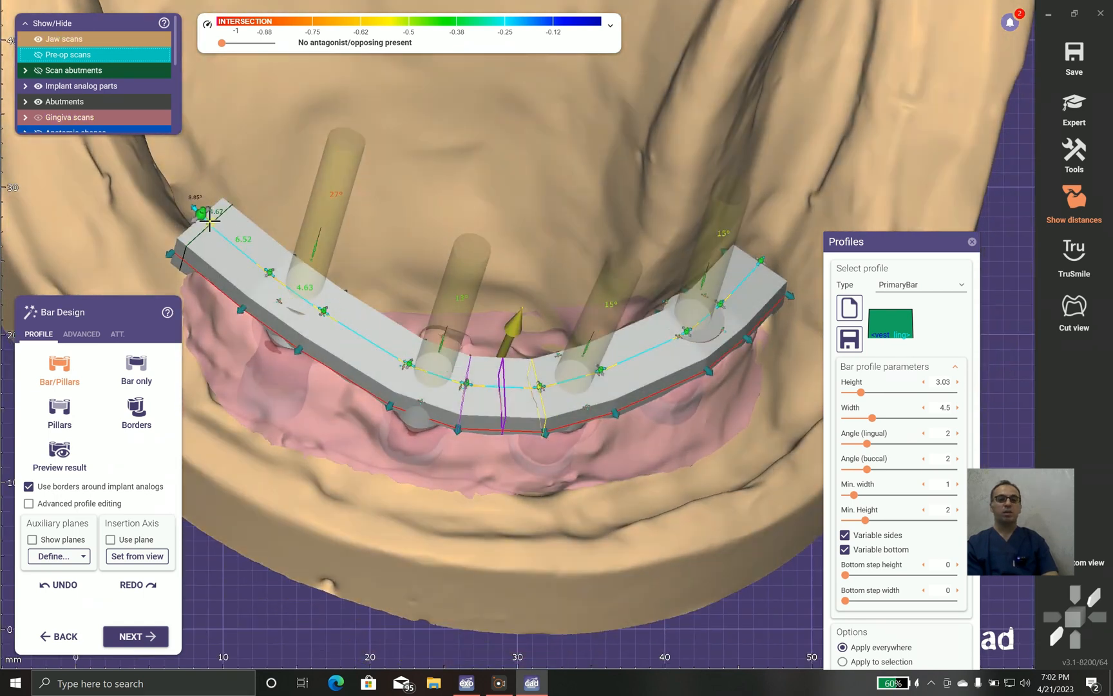
left_click_drag(216, 235, 221, 246)
right_click_drag(477, 248, 415, 230)
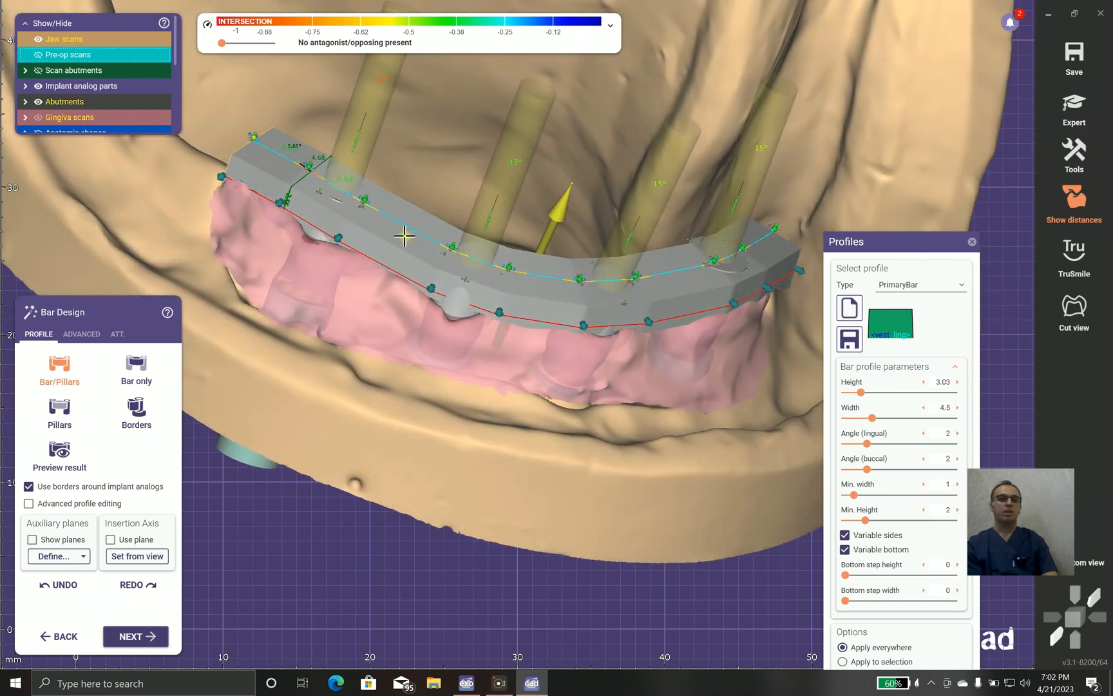
Step: Raise the bar's distal end points slightly on the patient's right and left sides
scroll(406, 237, "down", 3)
right_click_drag(534, 290, 537, 266)
scroll(255, 189, "up", 3)
middle_click_drag(318, 332, 257, 521)
right_click_drag(386, 450, 337, 383)
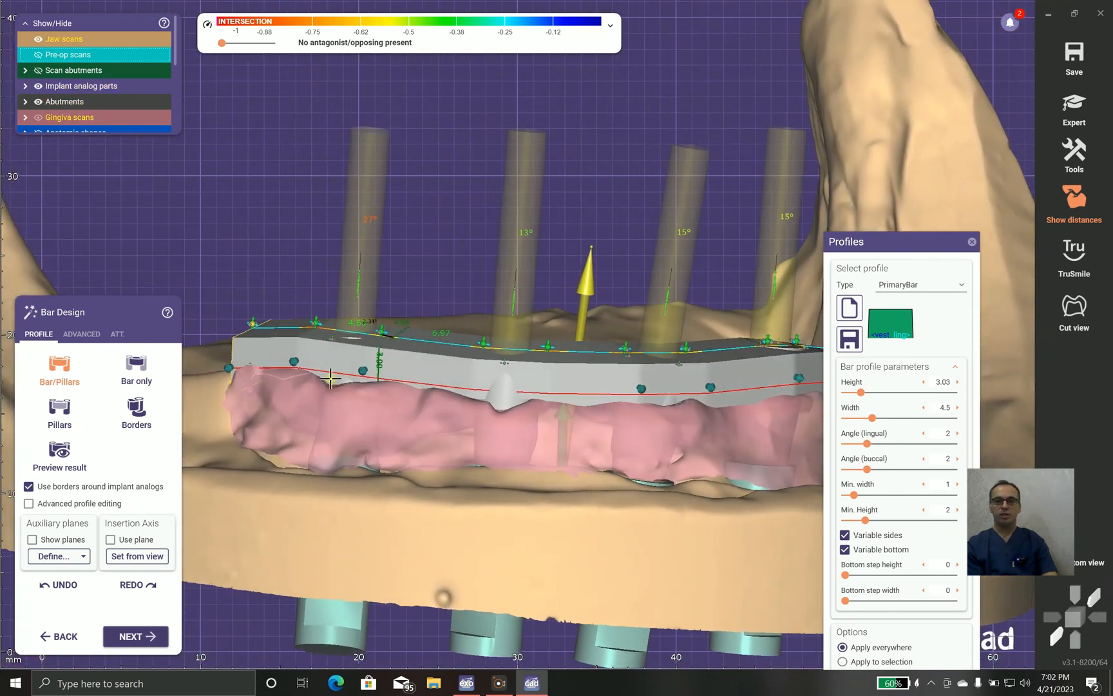
scroll(326, 369, "up", 3)
left_click_drag(214, 279, 213, 266)
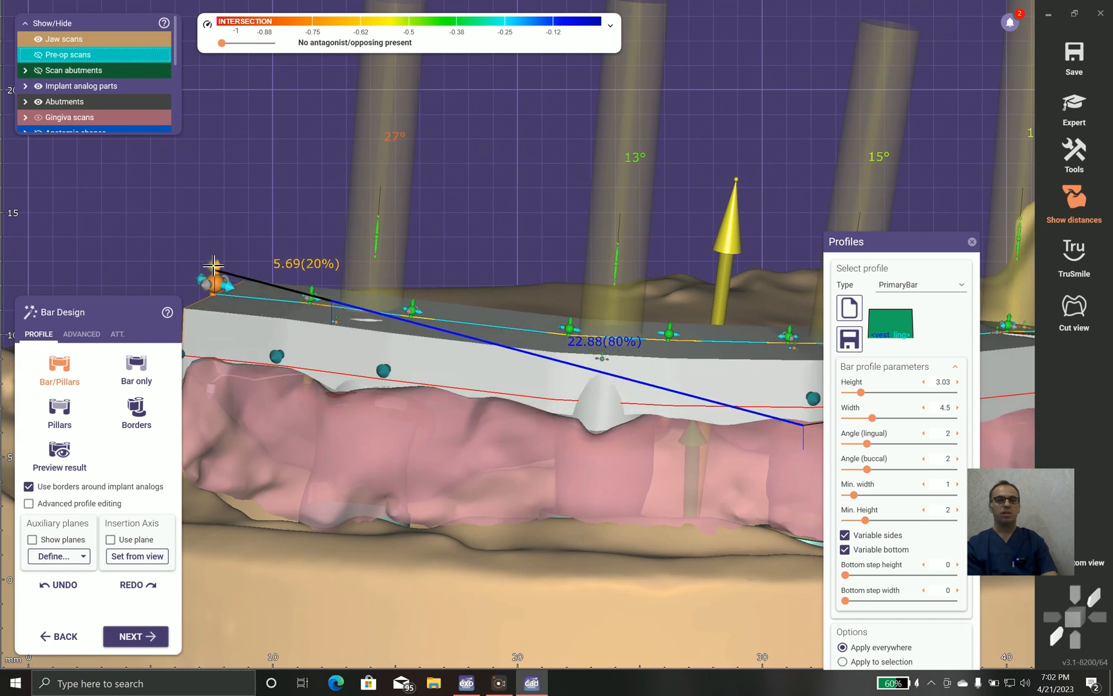
right_click_drag(427, 427, 537, 381)
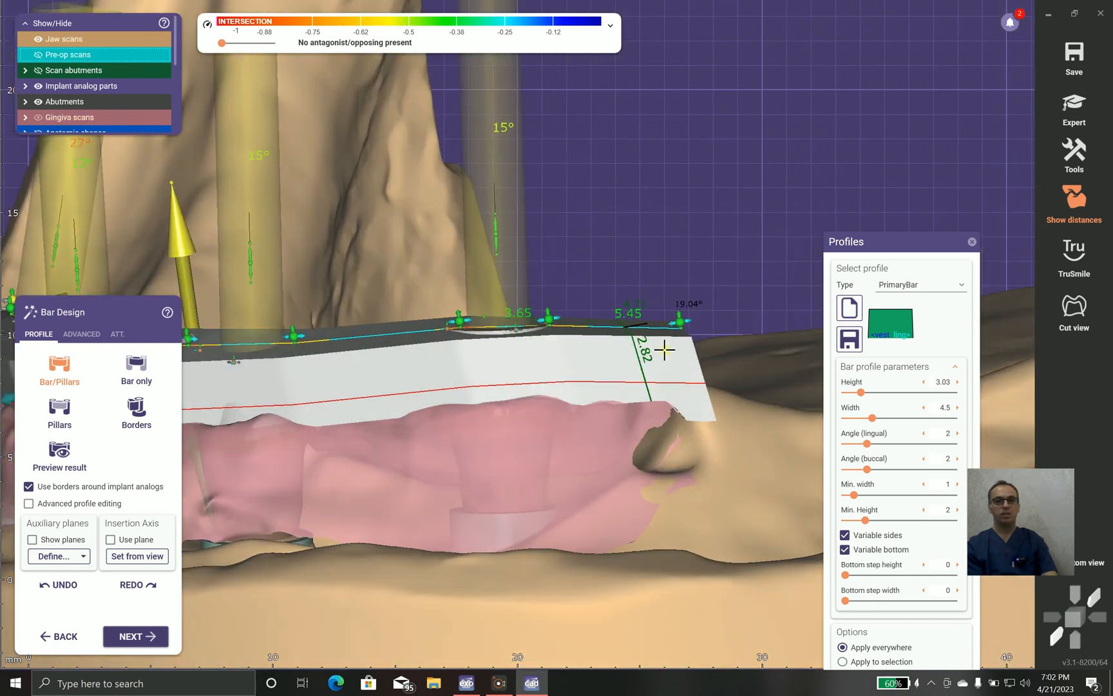
left_click_drag(677, 304, 678, 300)
scroll(535, 392, "down", 3)
right_click_drag(498, 436, 457, 444)
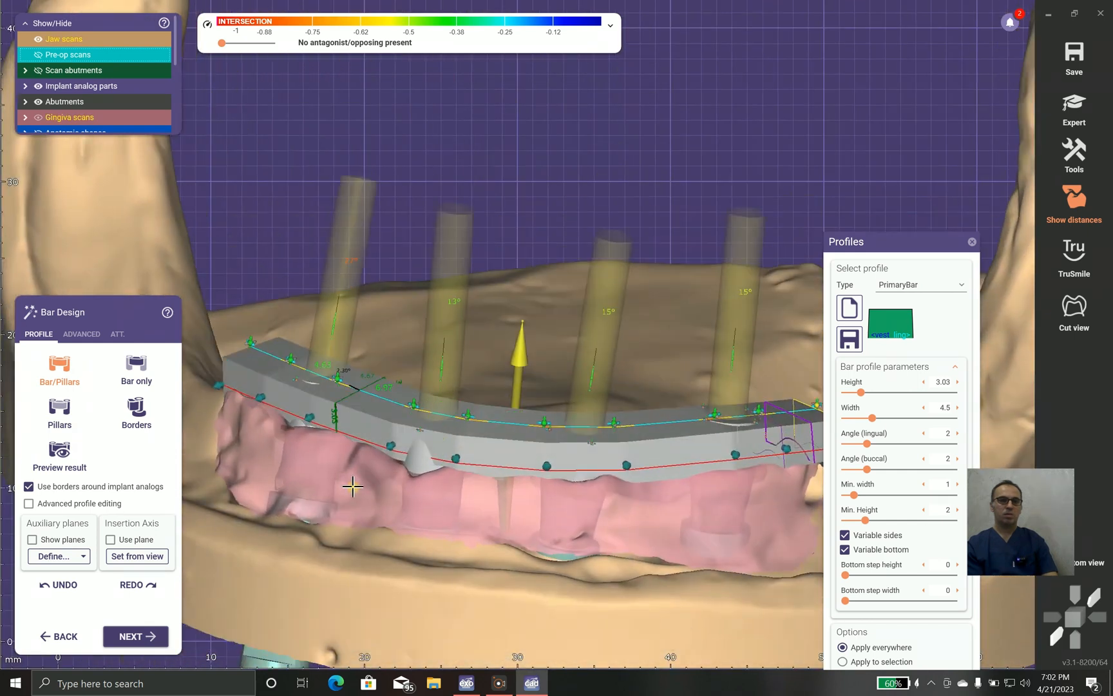
Step: Open the bar's attachment settings and review the kinds of parts that can be added, keeping Attachment
left_click(116, 335)
left_click(118, 356)
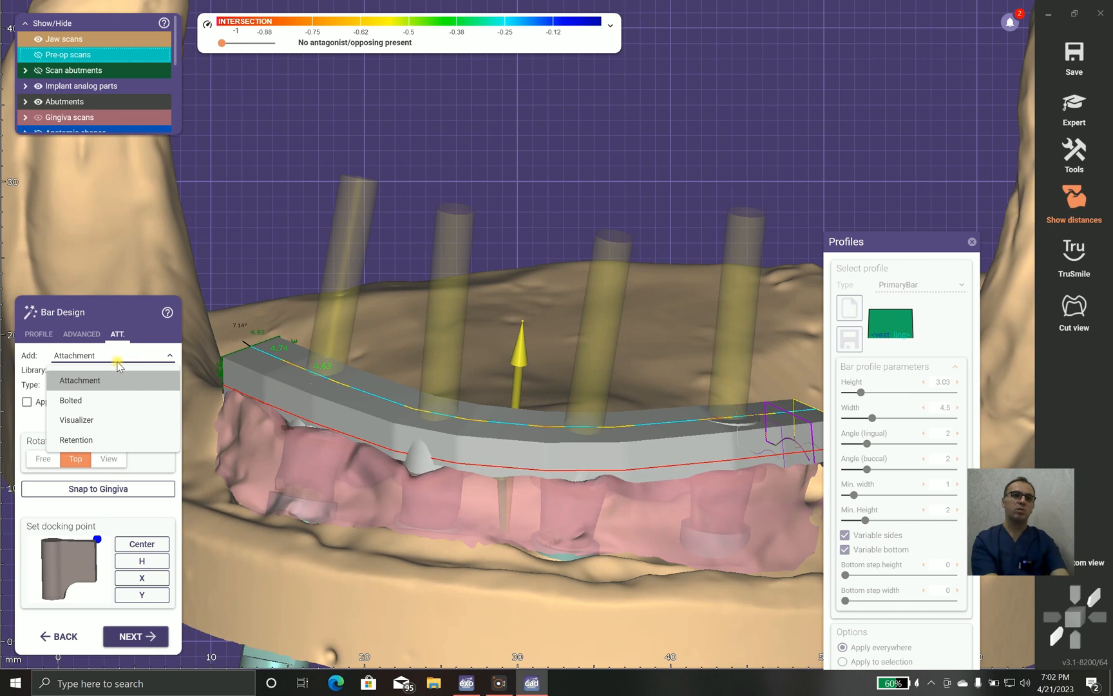
left_click(118, 360)
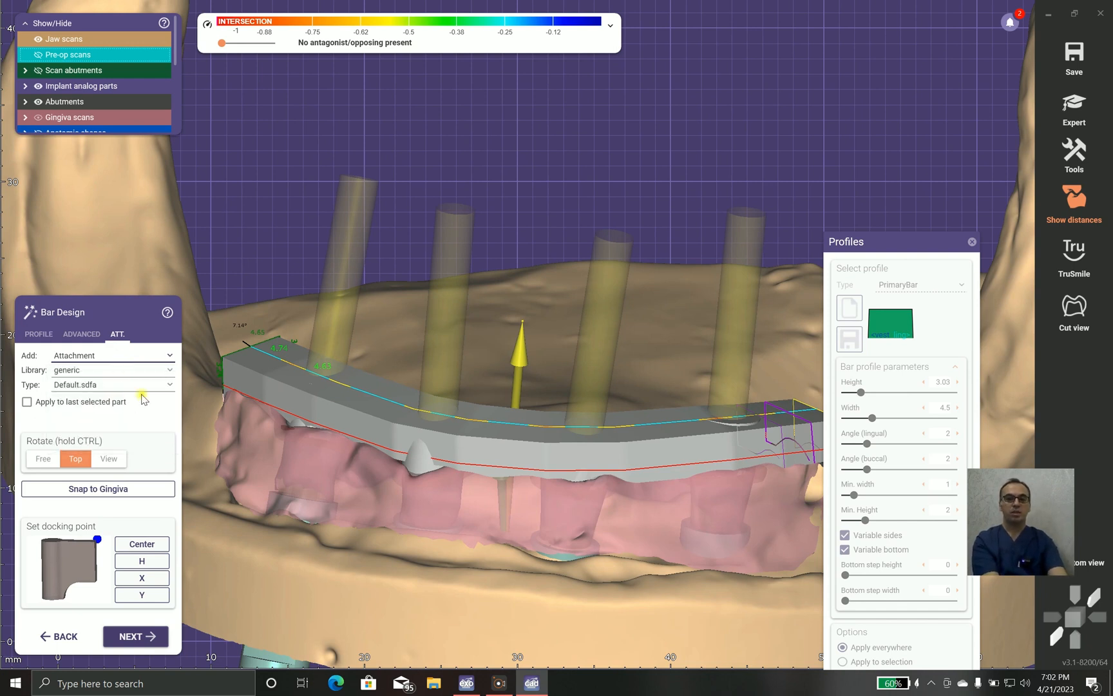
left_click(37, 336)
left_click(116, 335)
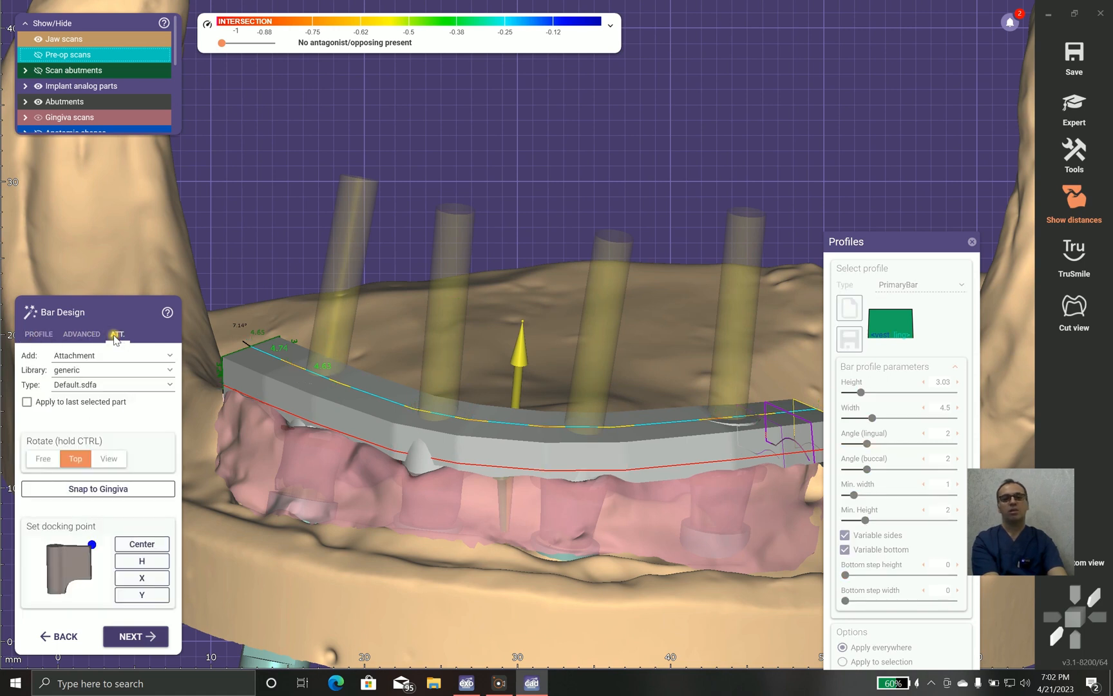
Step: Browse the available attachment libraries and choose Rhein83
left_click(109, 356)
left_click(107, 359)
left_click(105, 373)
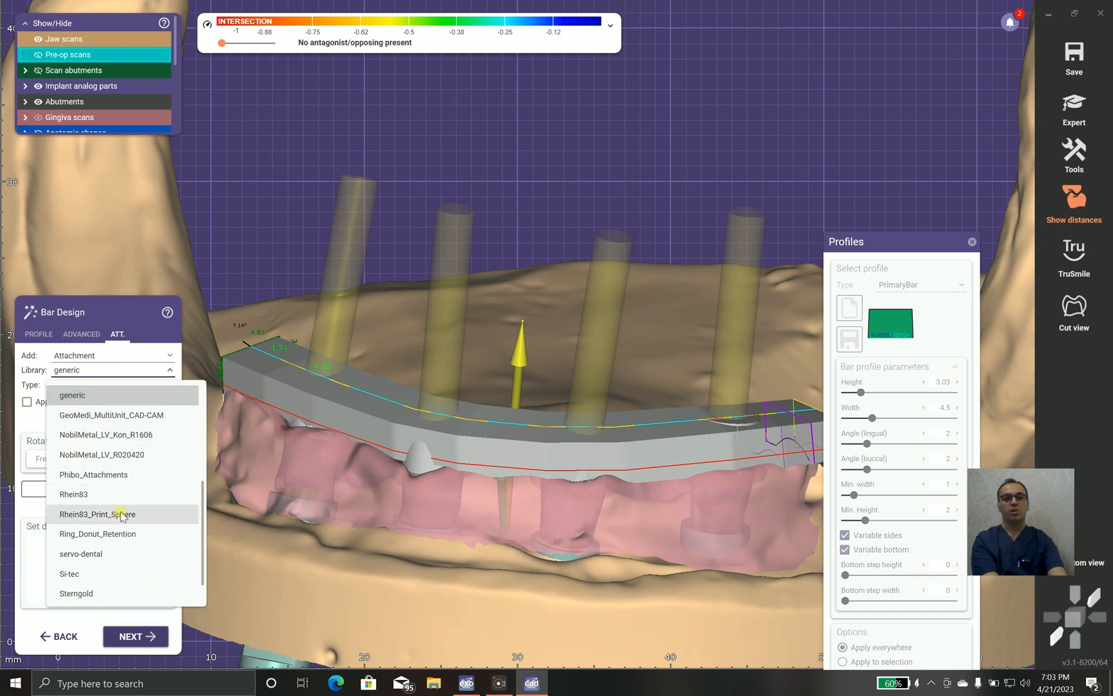
scroll(133, 501, "down", 1)
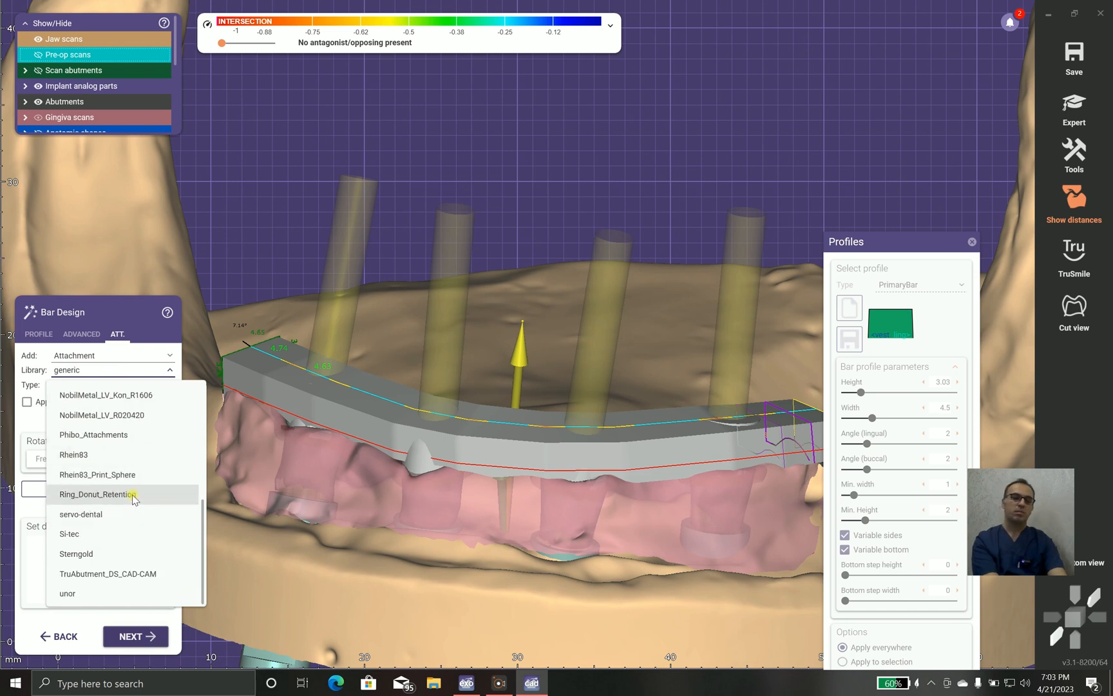
scroll(135, 497, "up", 10)
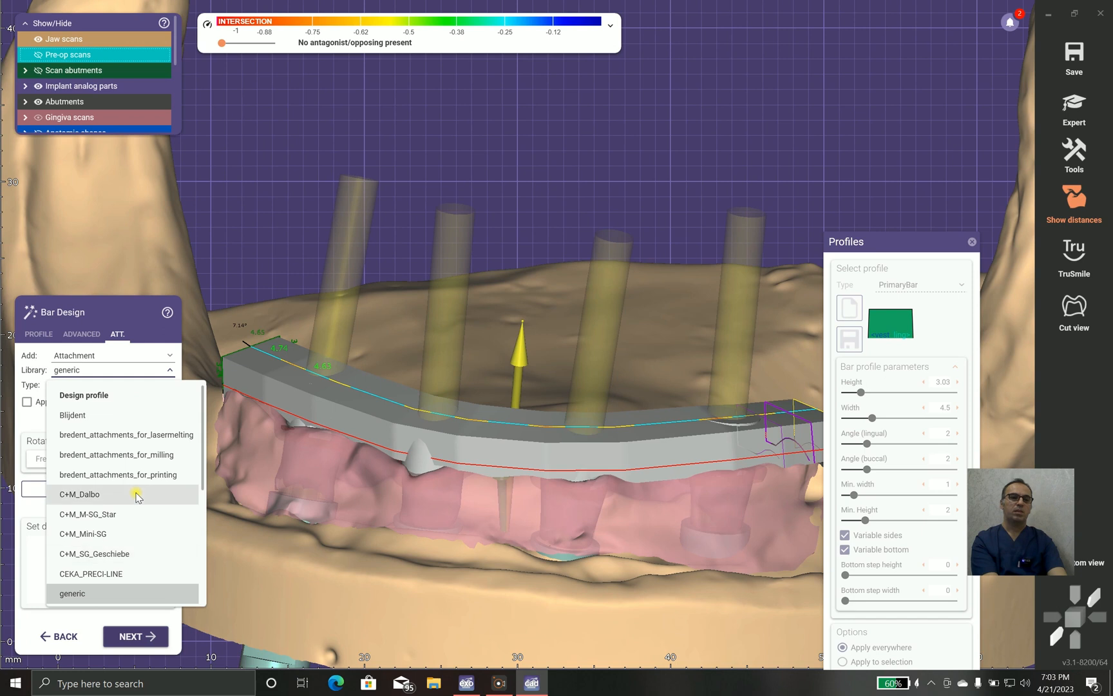
scroll(137, 496, "down", 1)
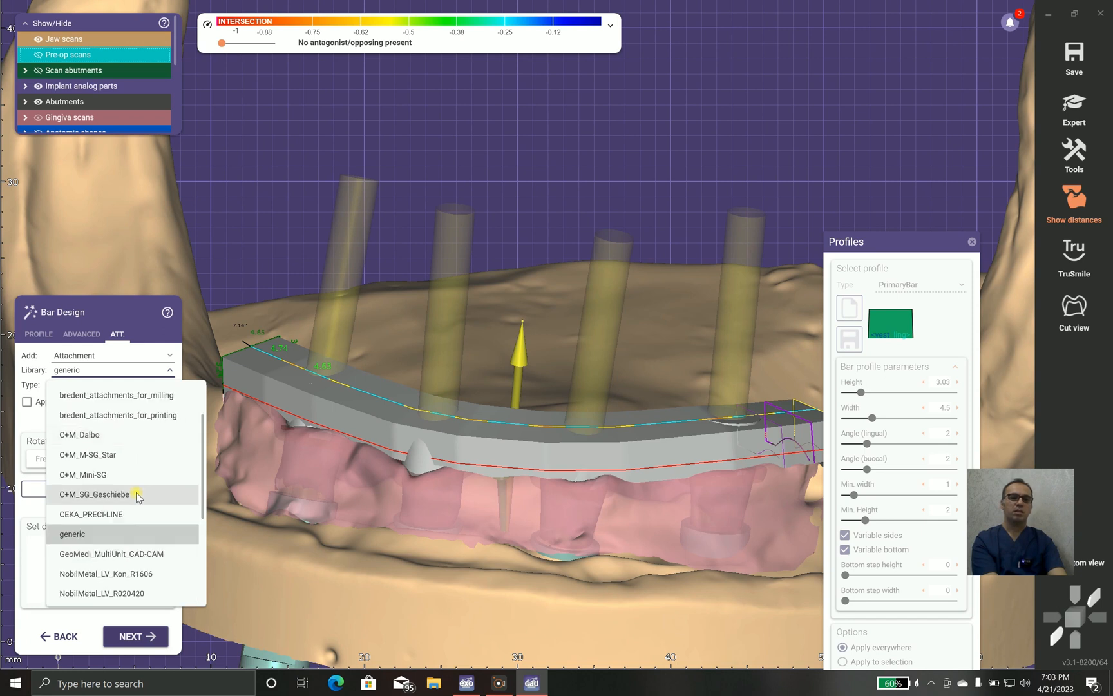
scroll(137, 496, "down", 1)
left_click(92, 573)
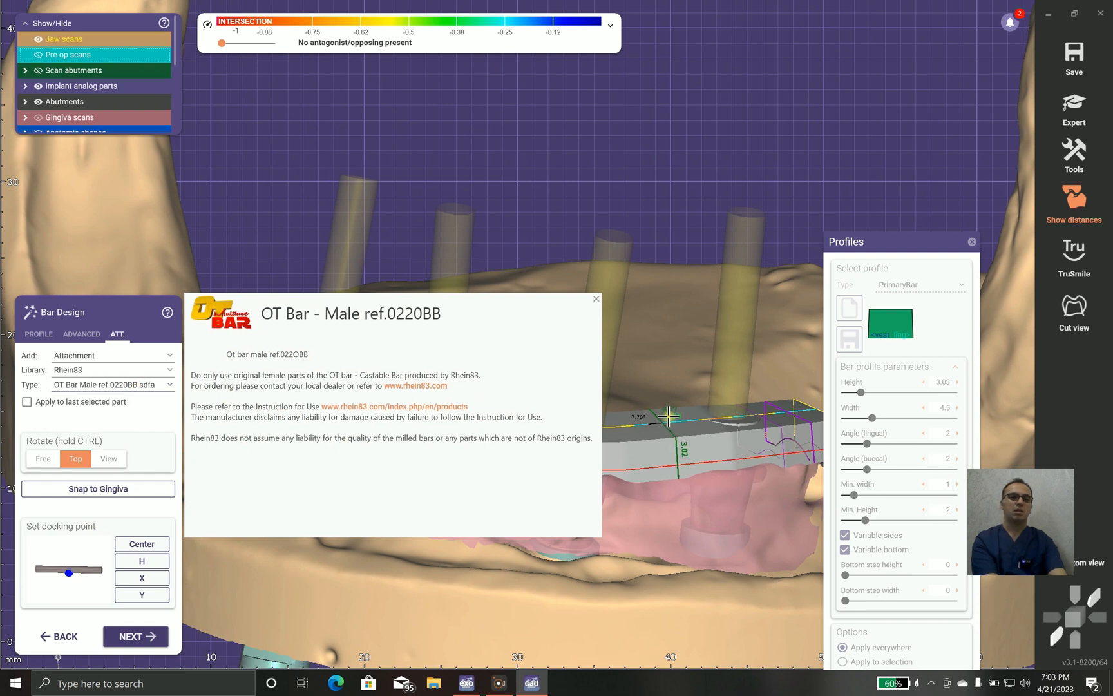
Step: Choose the Ot Cap Normo Extension Arm ref.151BAN attachment and review the other Rhein83 types
left_click(107, 385)
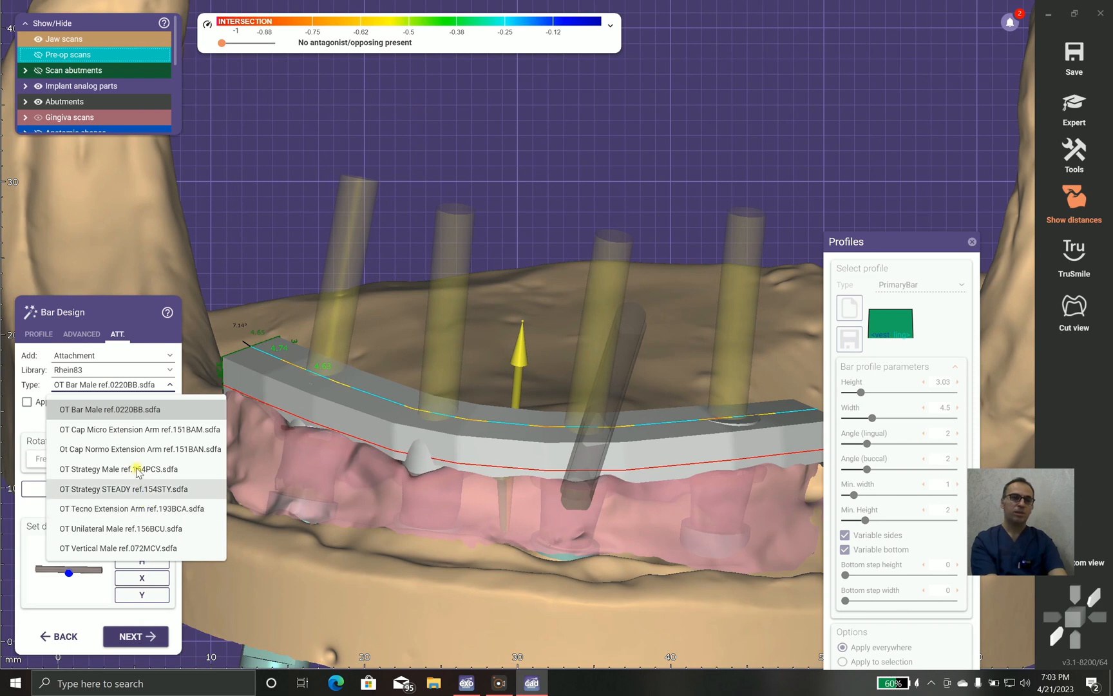
left_click(150, 454)
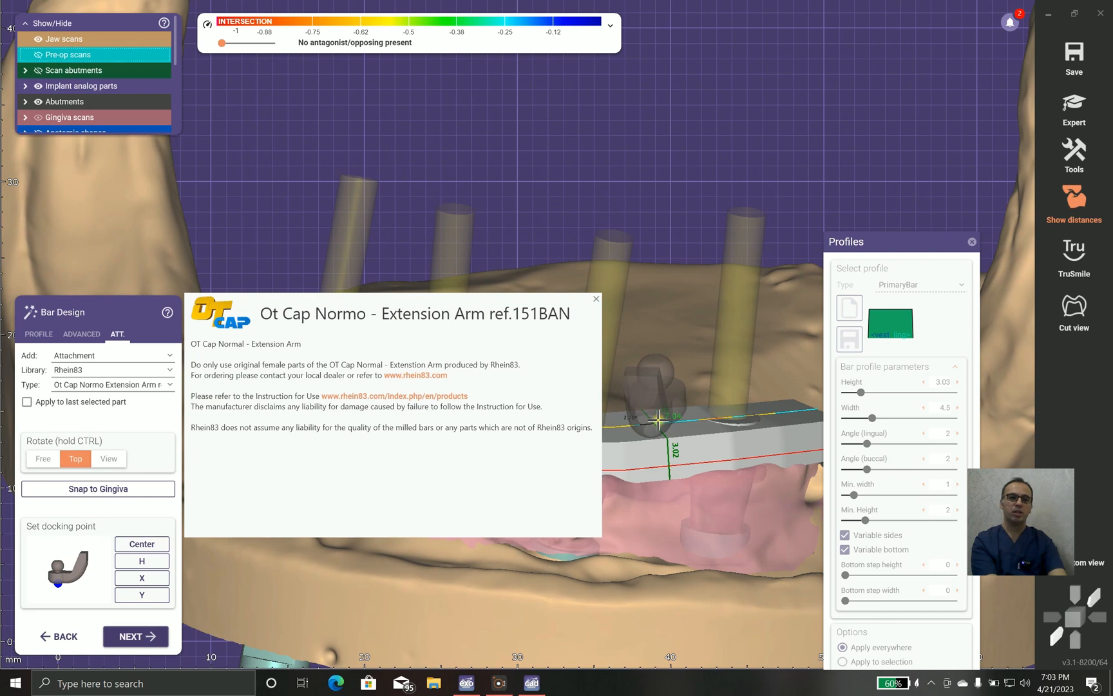
left_click(142, 387)
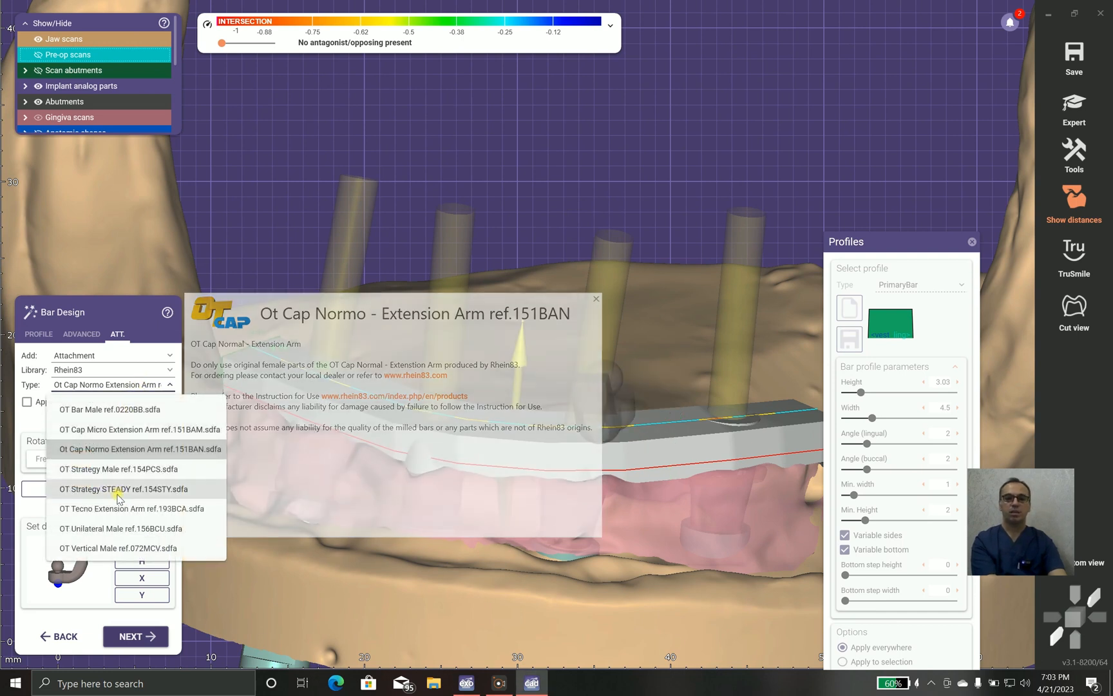
left_click(131, 385)
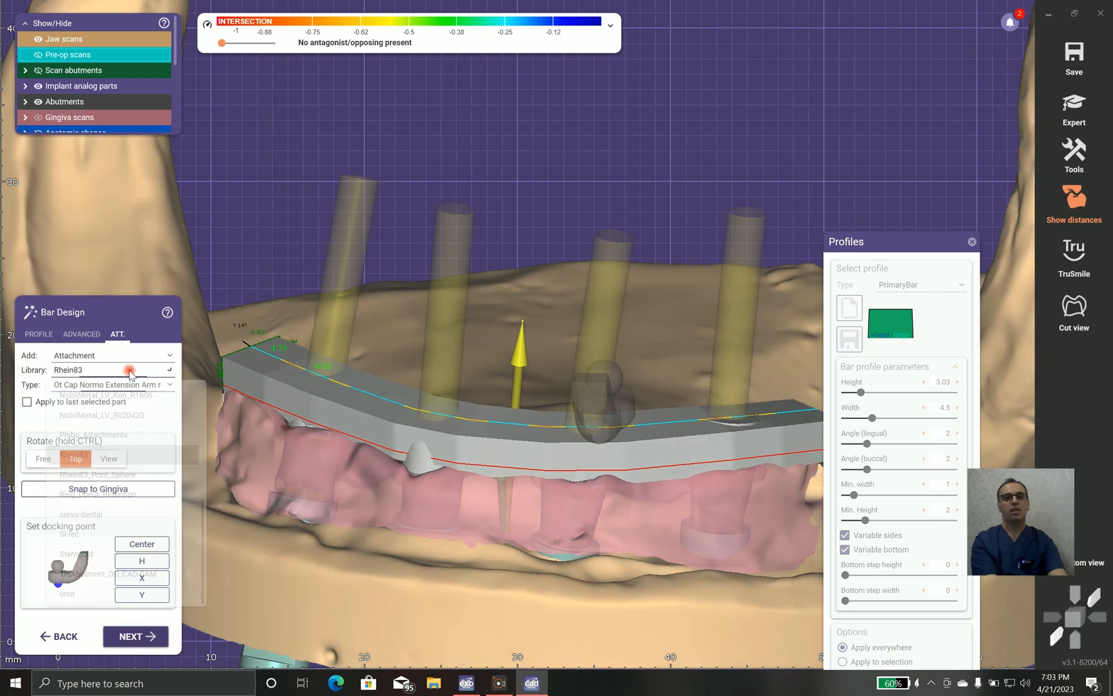
Step: Choose the Rhein83_Print_Sphere library and, after reviewing the 0.06 and 0.1 tolerances, select the OT Cap Normo Male toll_0.03 attachment
left_click(131, 372)
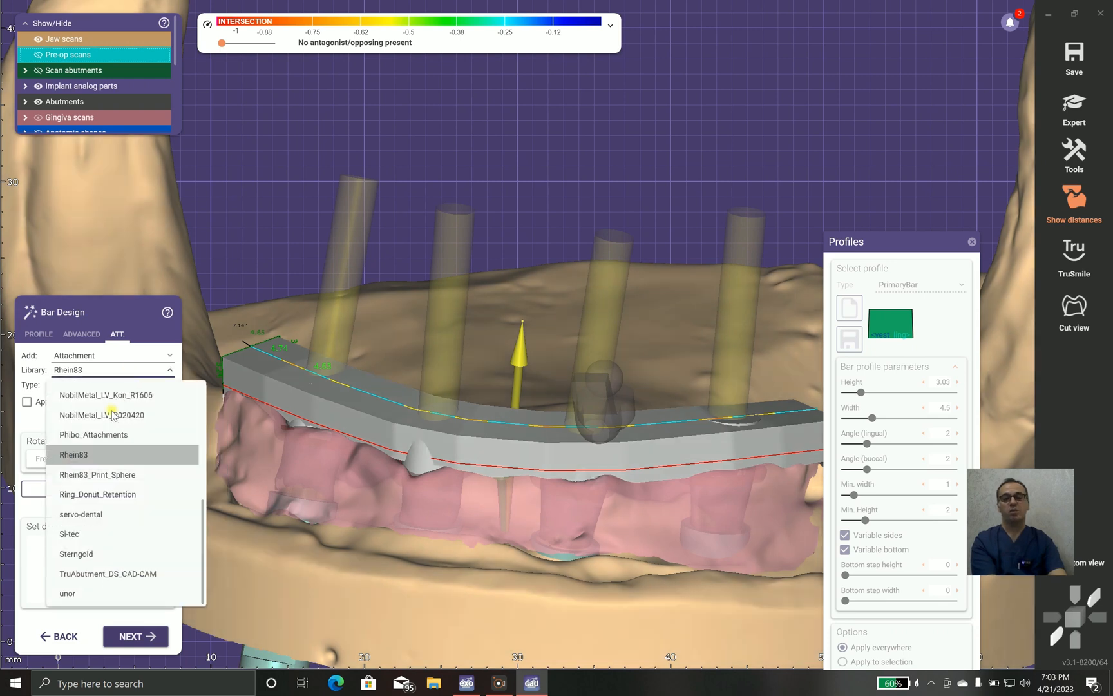
left_click(87, 474)
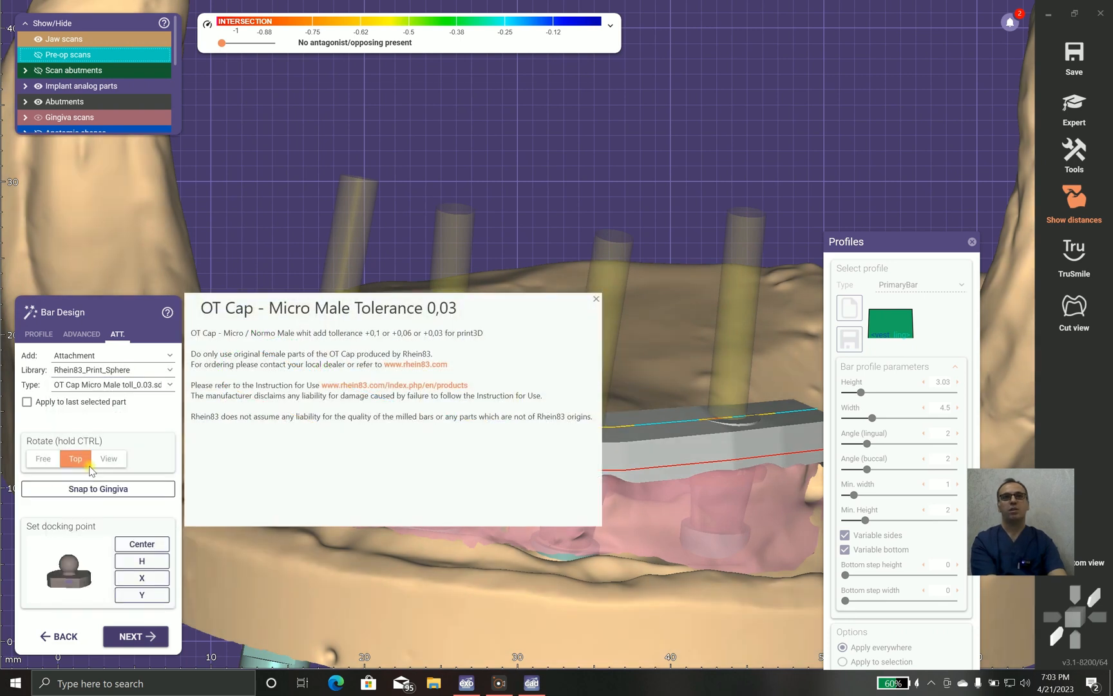
left_click(118, 385)
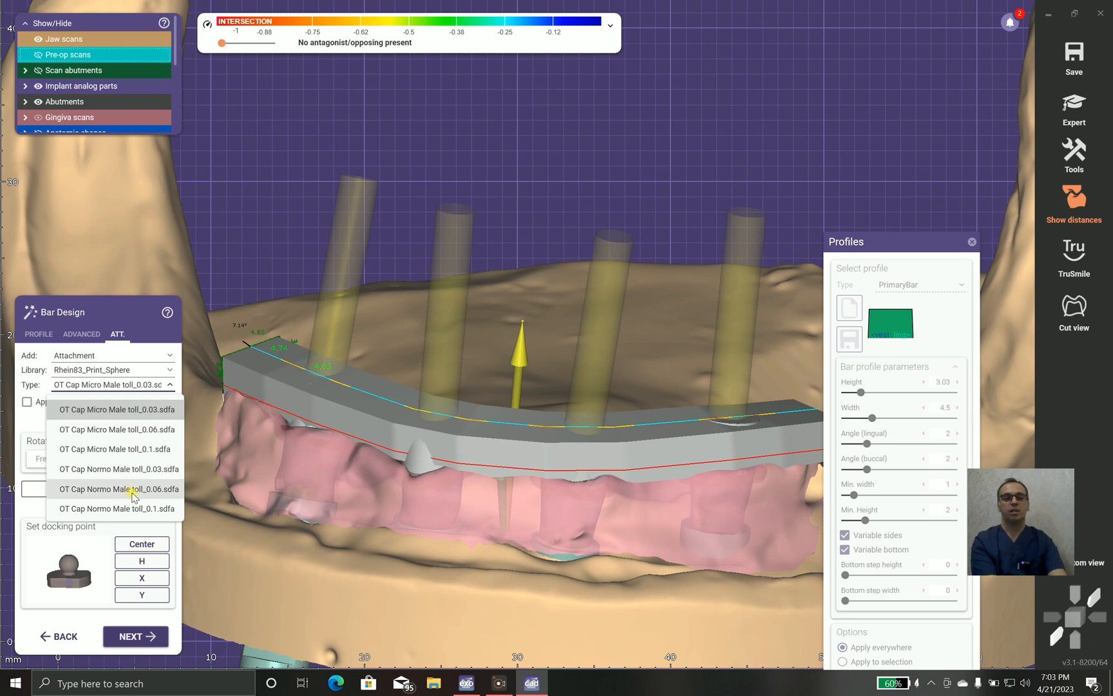
left_click(132, 490)
left_click(113, 384)
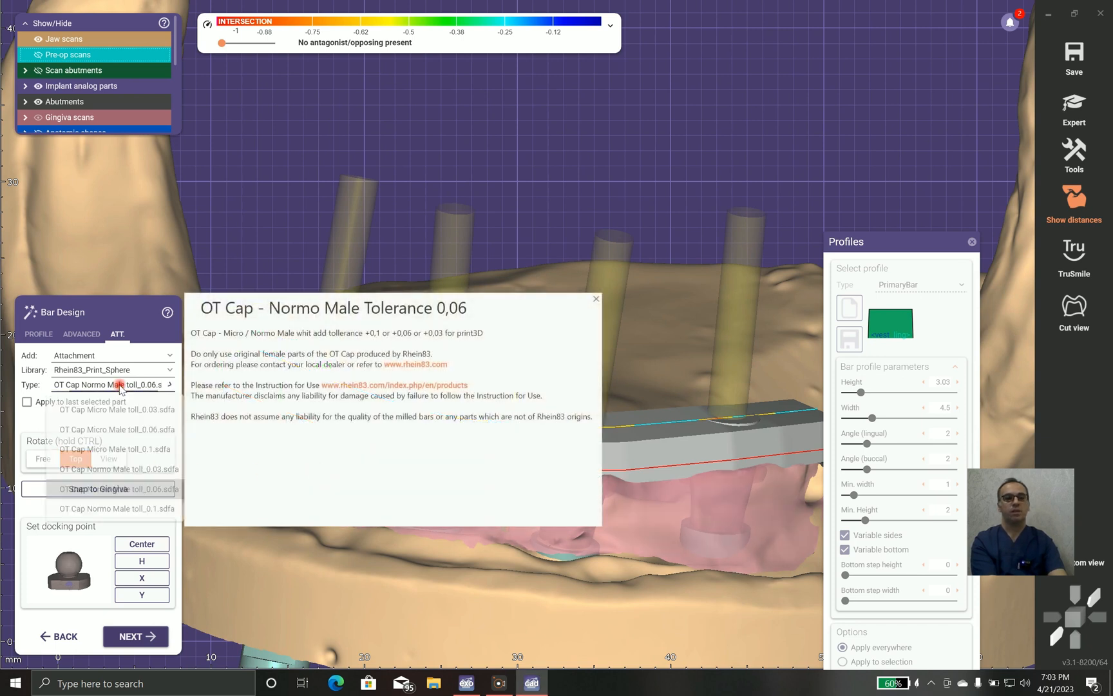
left_click(116, 491)
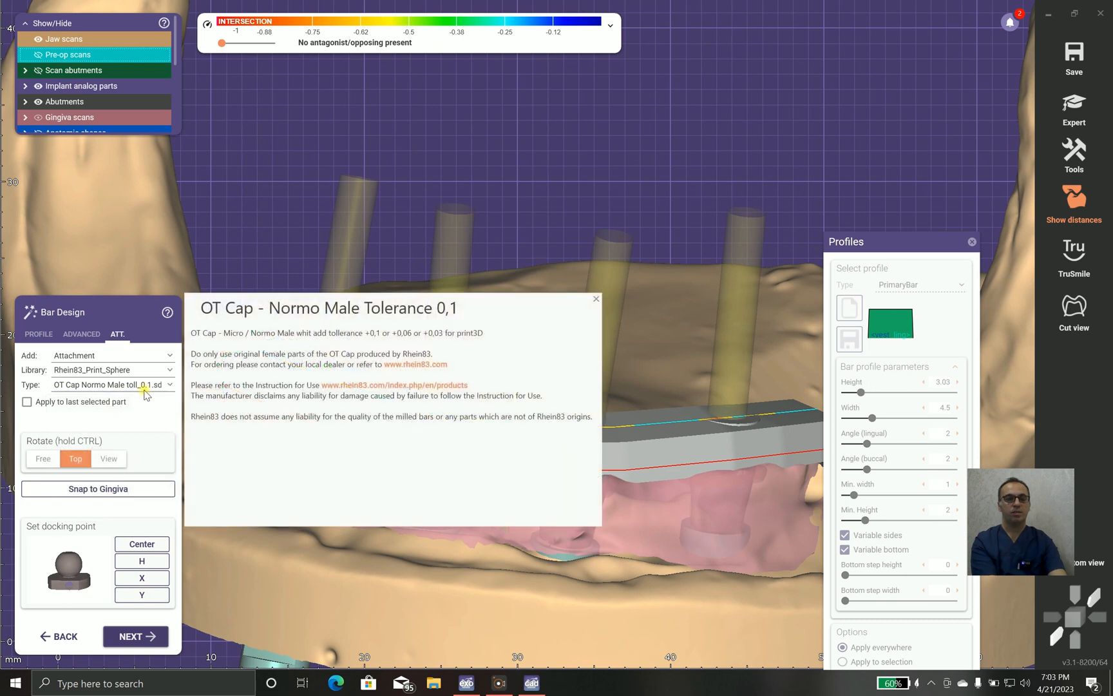
left_click(128, 384)
left_click(120, 472)
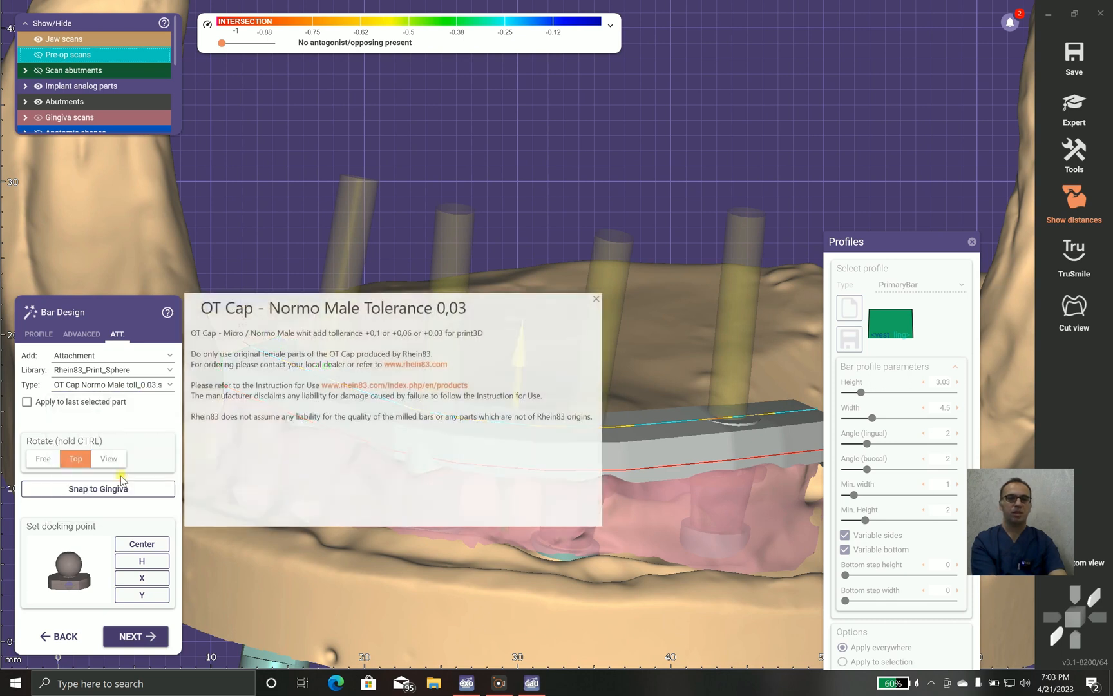
Step: Place a trial OT Cap attachment on the bar between the two pillars on the patient's left and check it from above
left_click(655, 428)
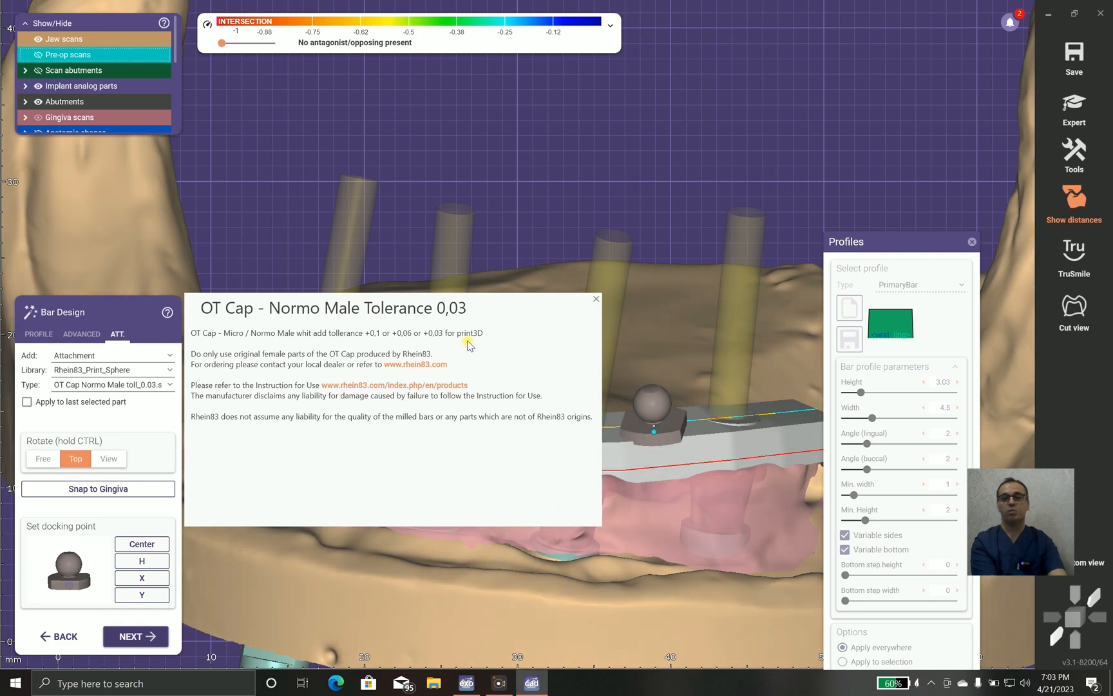
left_click(596, 298)
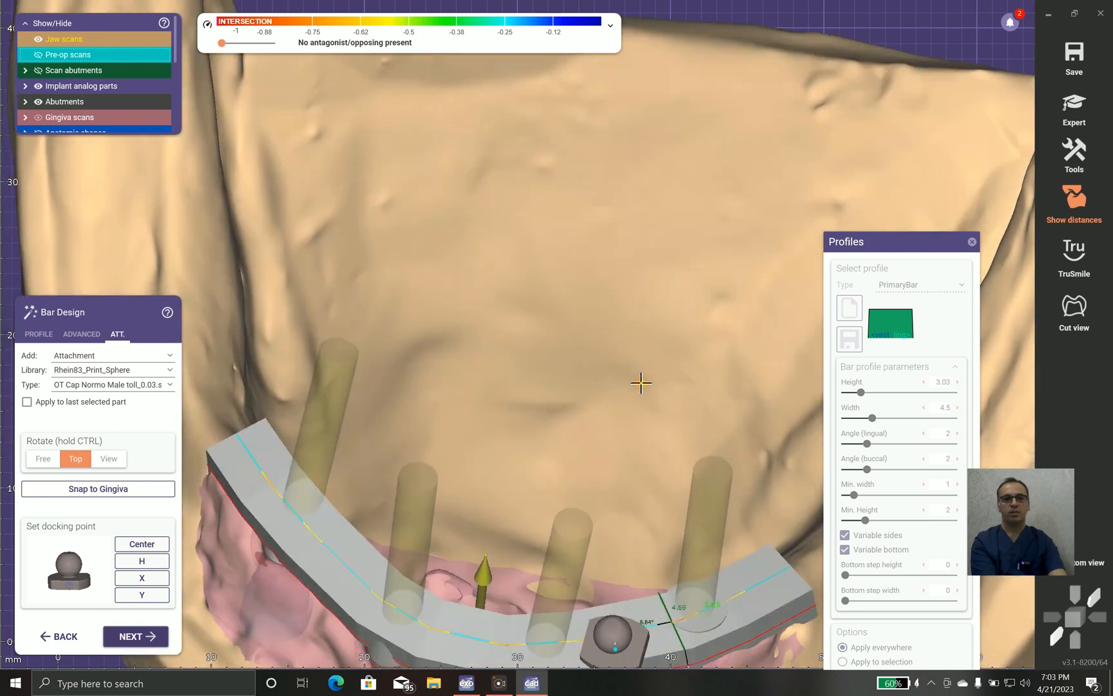
right_click_drag(641, 383, 617, 433)
middle_click_drag(551, 388, 524, 159)
right_click_drag(524, 159, 495, 259)
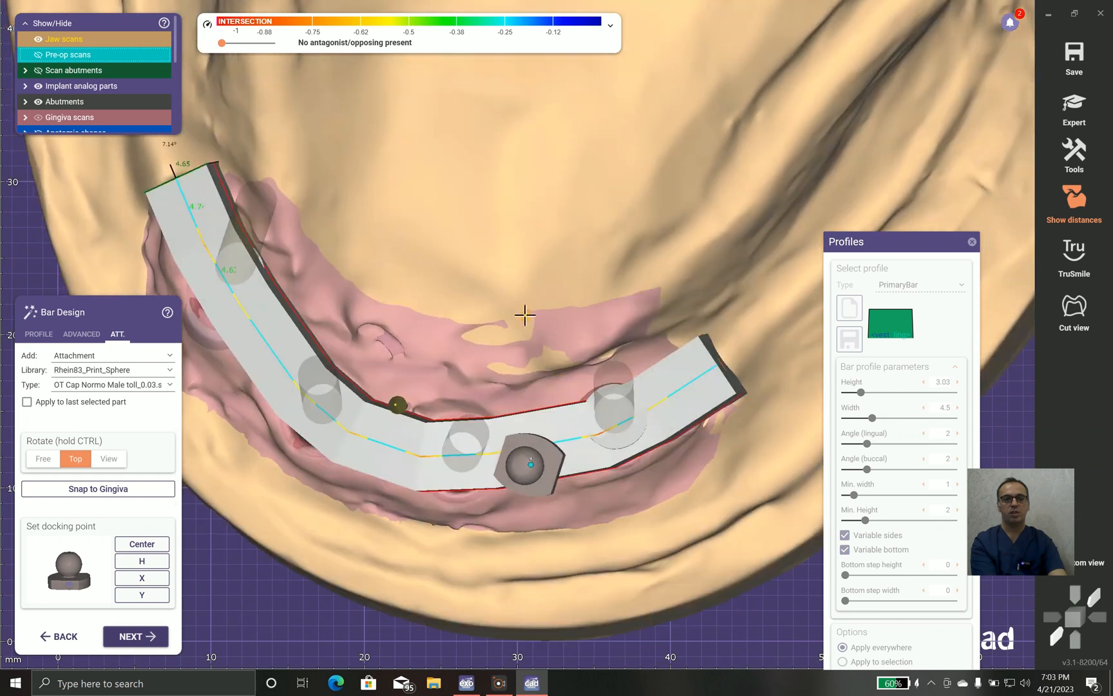
scroll(581, 400, "up", 2)
scroll(583, 393, "down", 2)
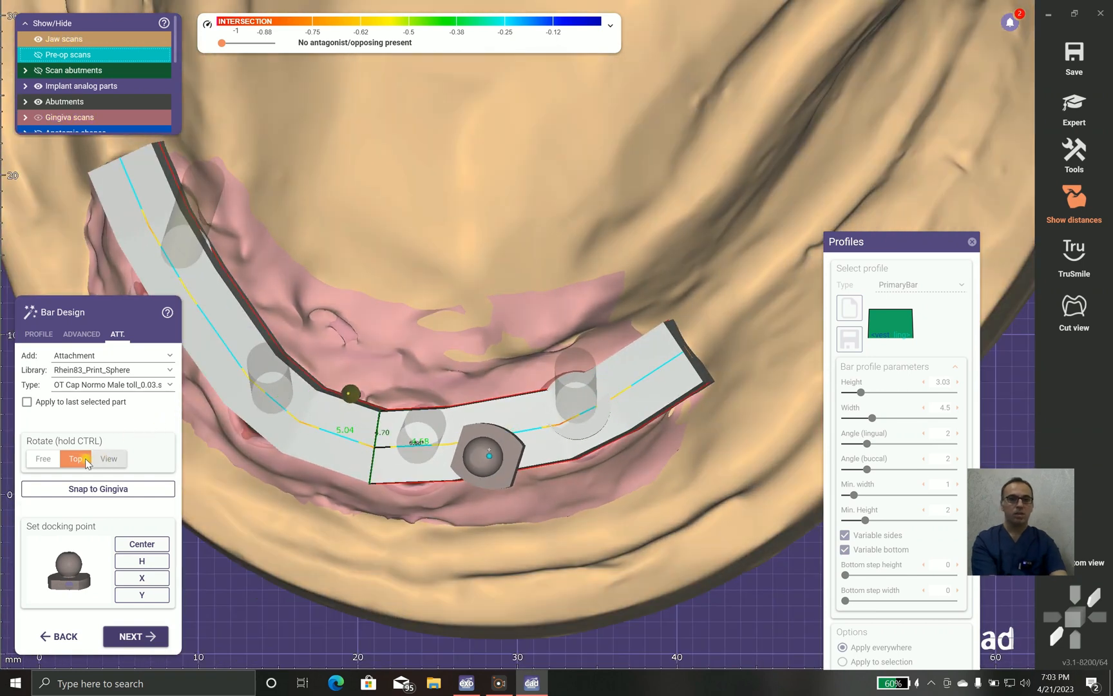
Step: Set the bar's insertion axis from a straight occlusal view and return to the attachment settings
right_click_drag(497, 484, 460, 196)
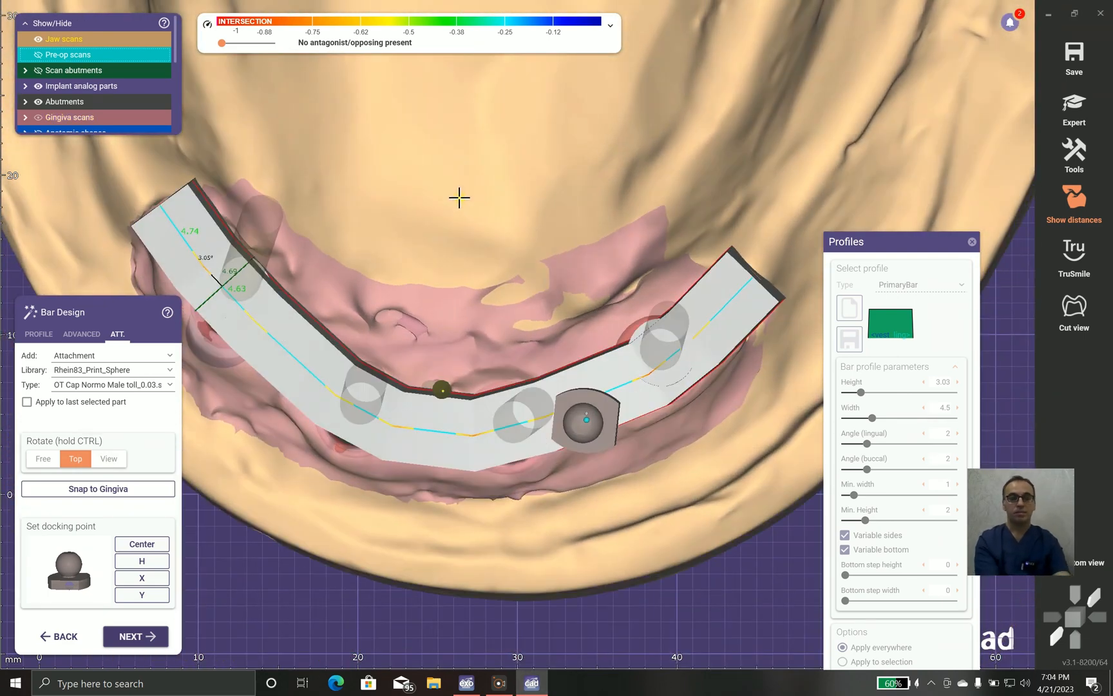
scroll(459, 198, "down", 3)
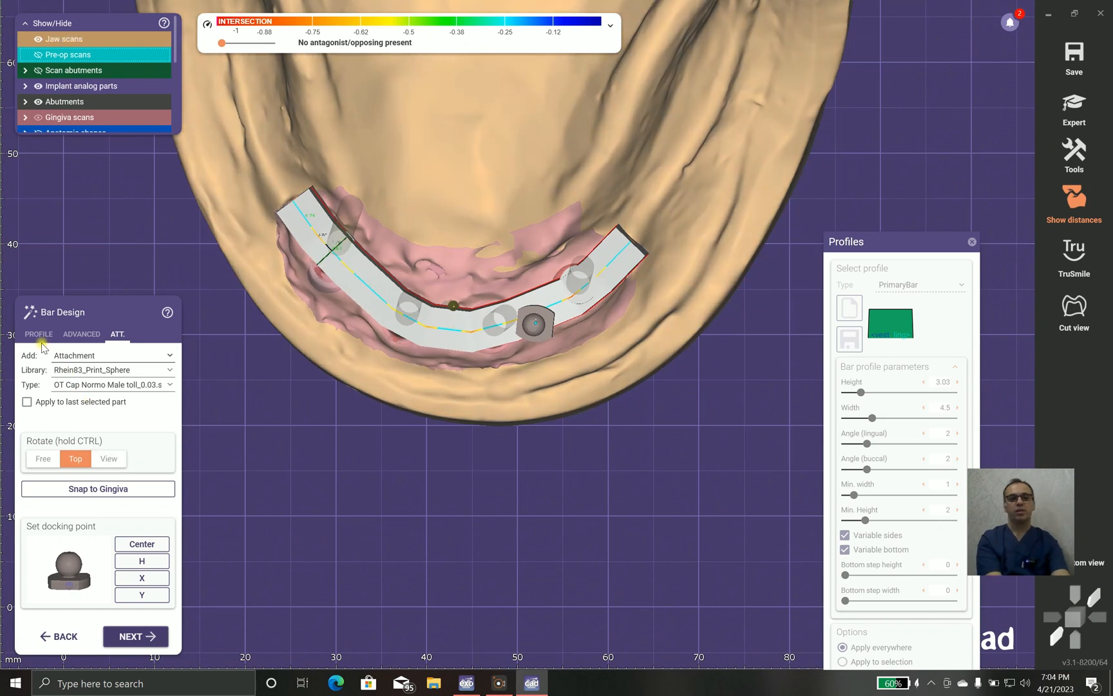
left_click(38, 334)
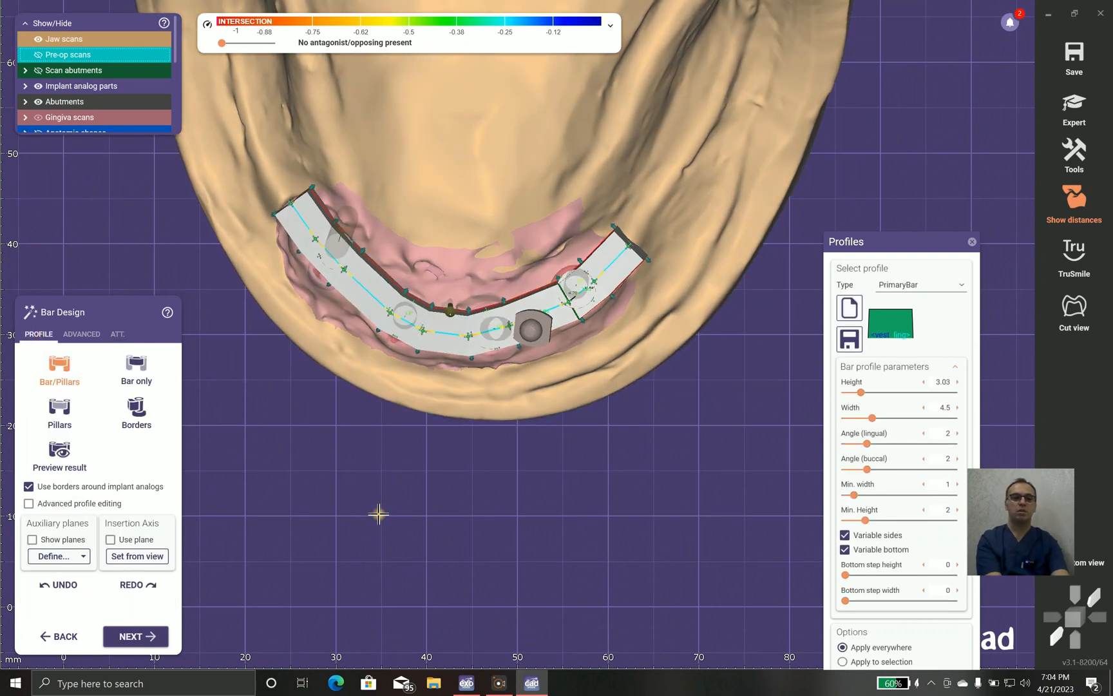
middle_click_drag(379, 512, 381, 626)
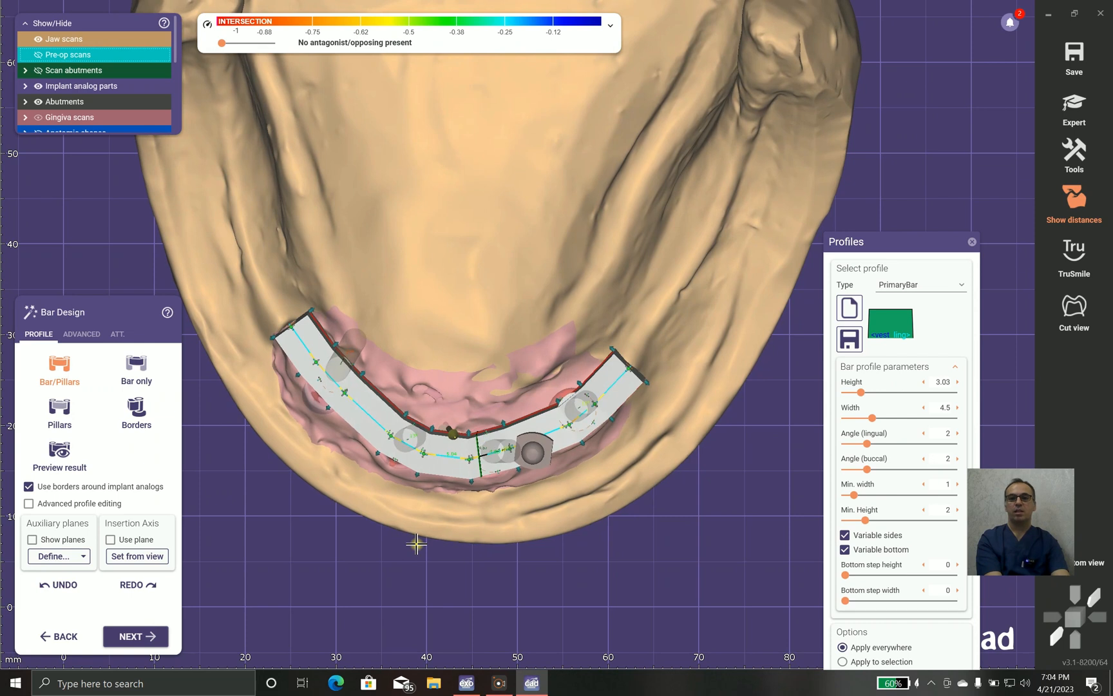
left_click(140, 560)
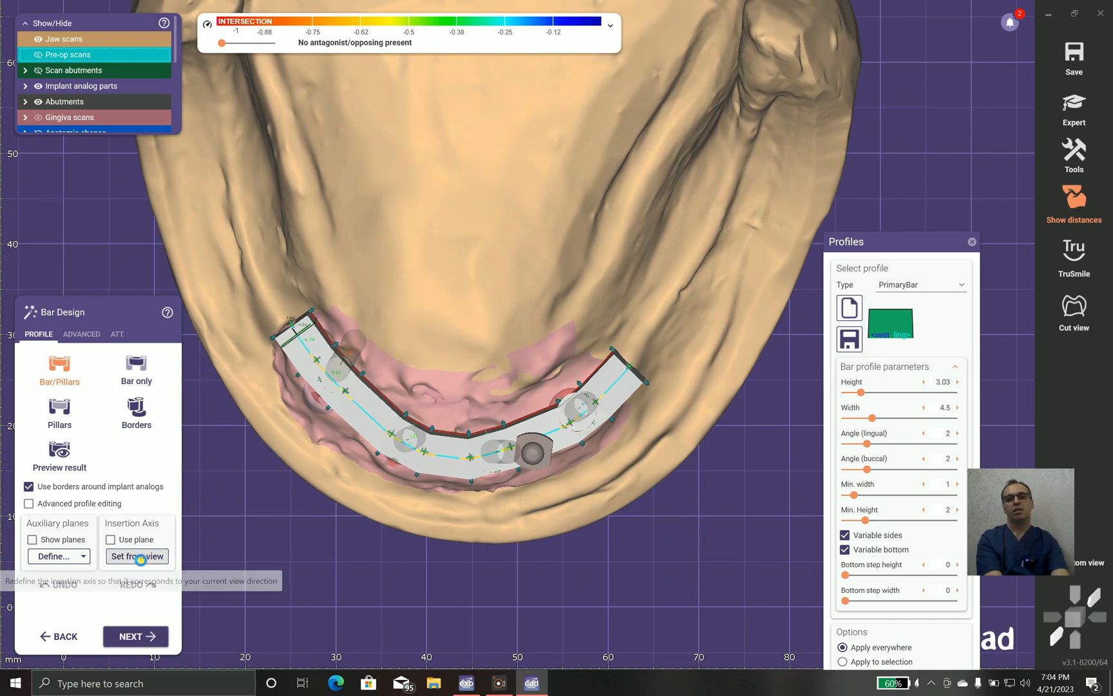
left_click(117, 333)
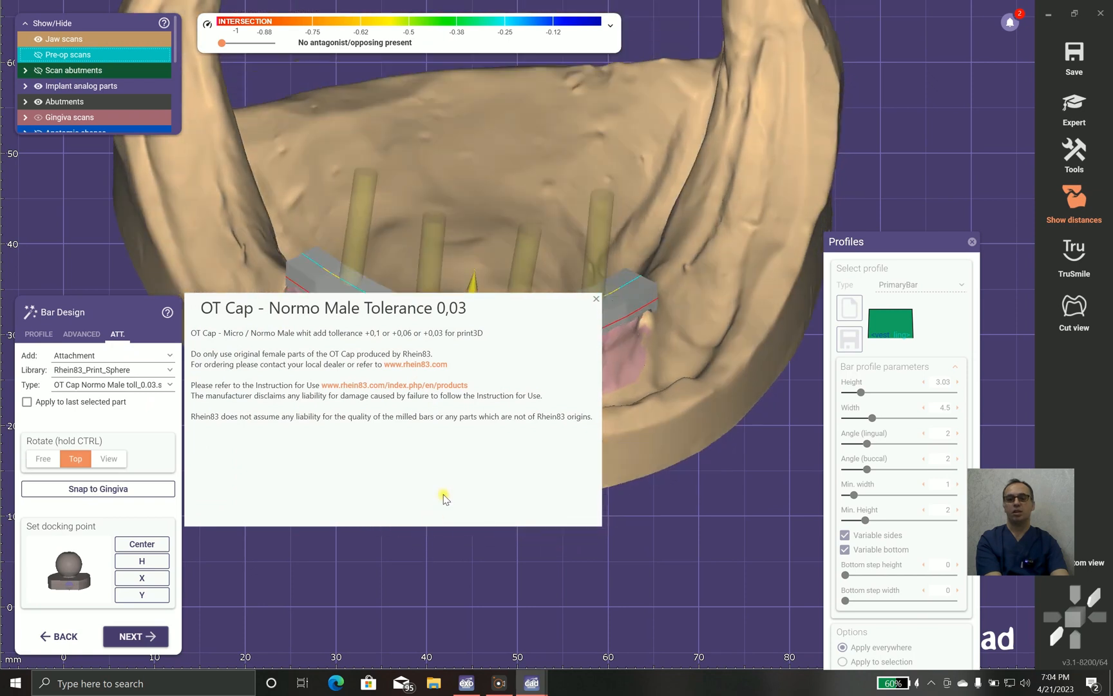
Step: Set attachment rotation to View and try positioning an OT Cap attachment between the two pillars on the patient's left
left_click(108, 458)
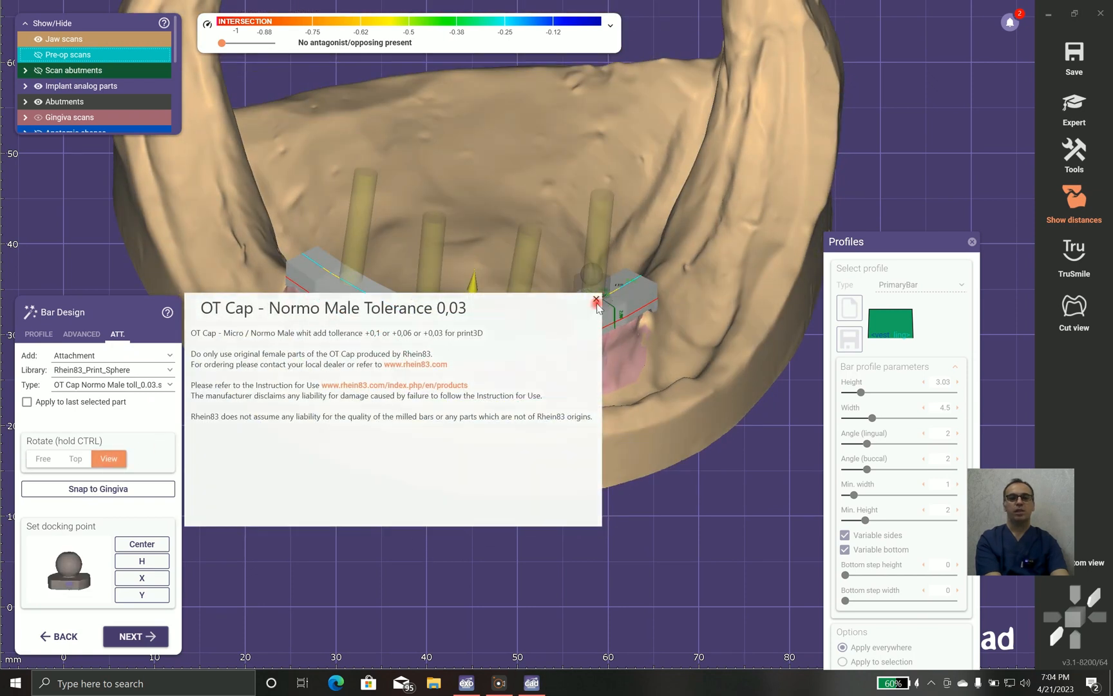
left_click(596, 301)
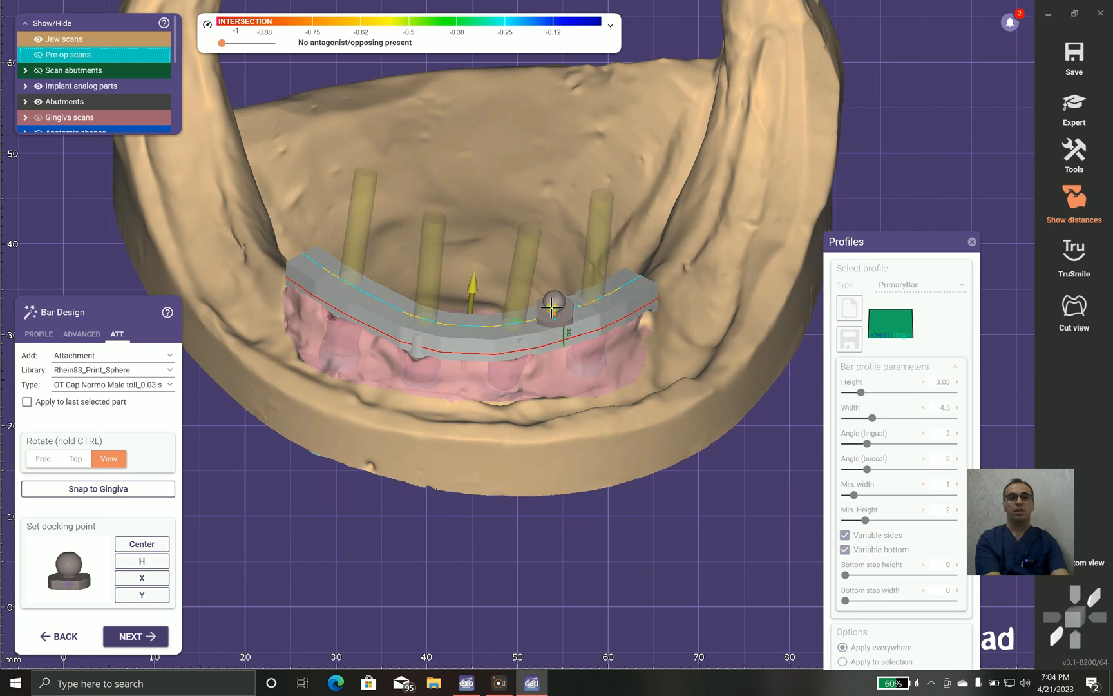
left_click(552, 308)
right_click_drag(550, 316, 586, 87)
scroll(525, 206, "up", 4)
left_click(571, 245)
right_click_drag(571, 245, 563, 435)
left_click_drag(529, 429, 522, 395)
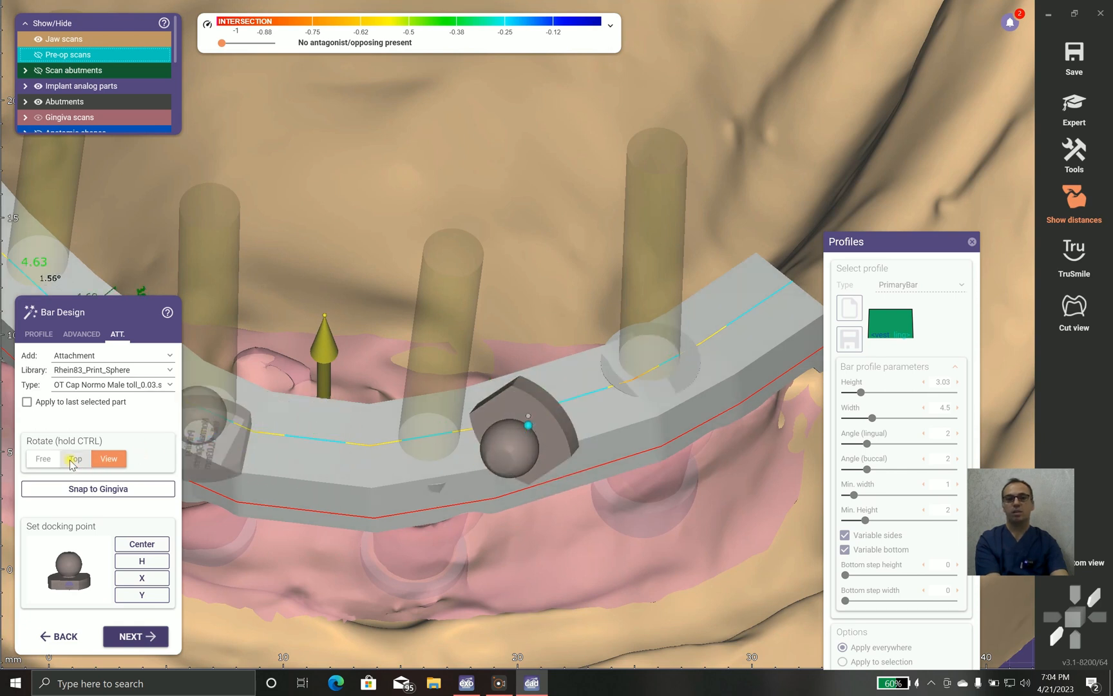
Step: Set rotation to Top, place and rotate an attachment on the bar's distal end at the patient's left, and delete the tilted trial attachment
left_click(72, 464)
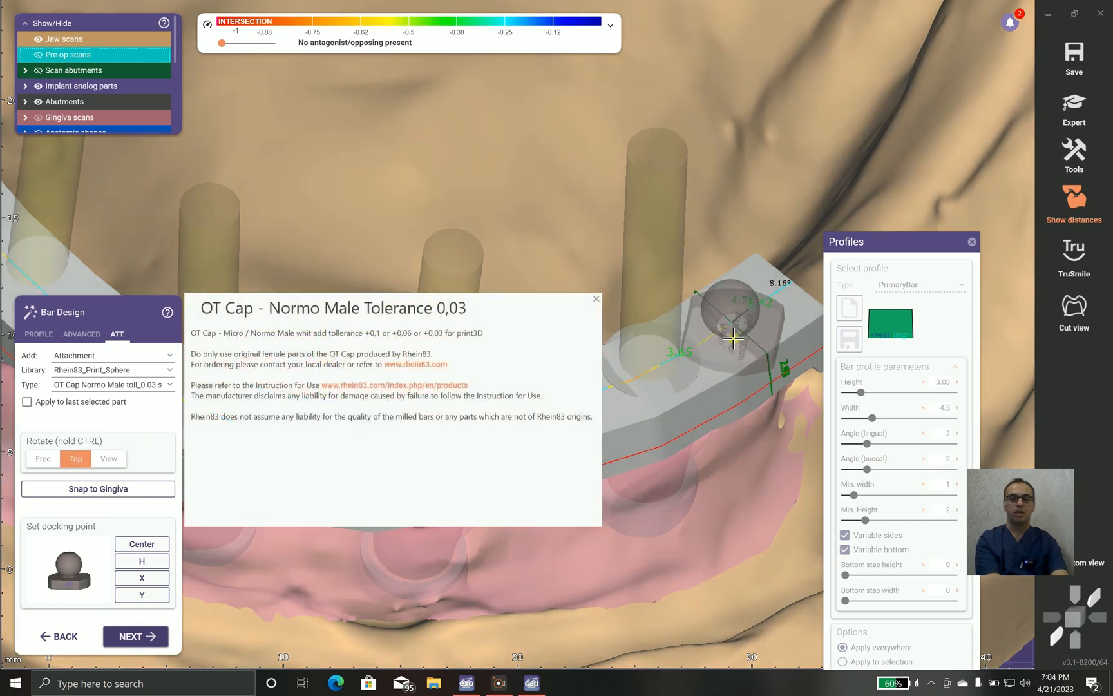
left_click(740, 320)
left_click_drag(740, 299, 728, 321, "ctrl")
left_click(596, 301)
key("Delete")
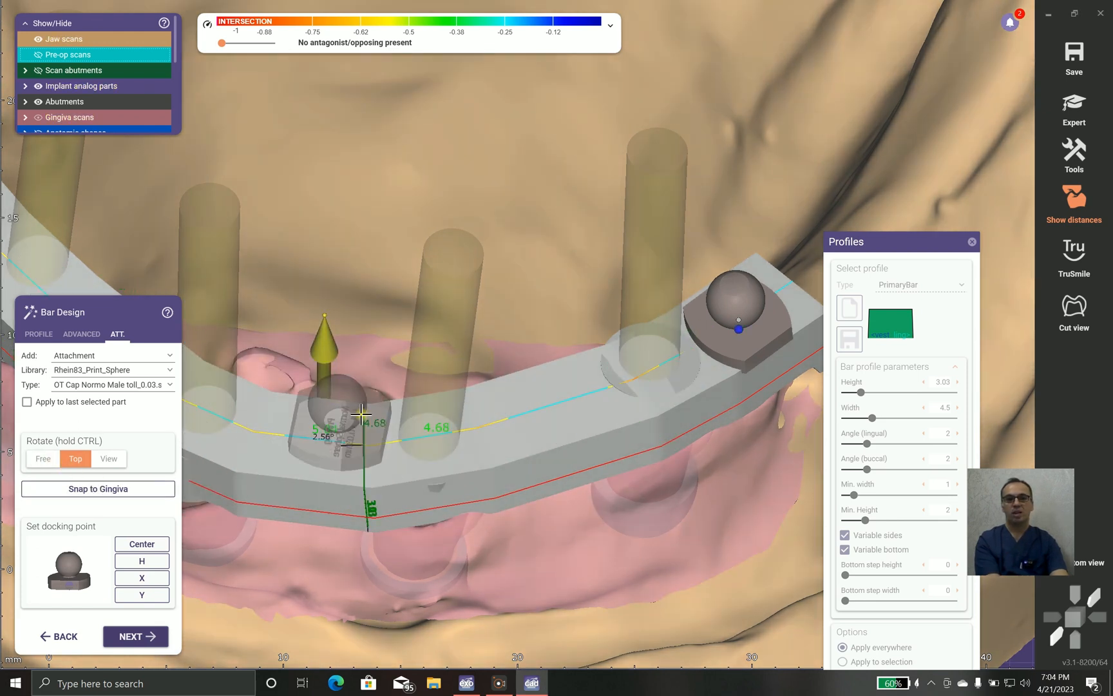
Step: Adjust the position of the attachment on the bar's distal end at the patient's left
scroll(353, 434, "down", 3)
right_click_drag(447, 325, 432, 236)
scroll(446, 330, "up", 3)
left_click_drag(431, 229, 469, 290)
right_click_drag(463, 290, 476, 455)
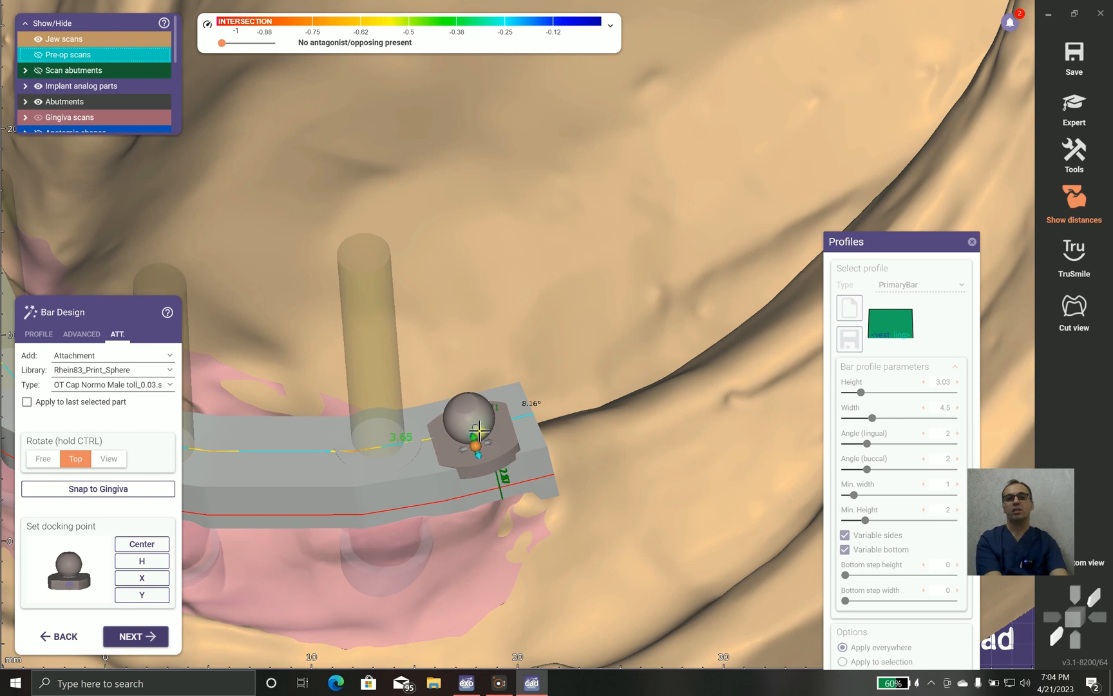
right_click_drag(480, 430, 457, 392)
scroll(457, 392, "up", 3)
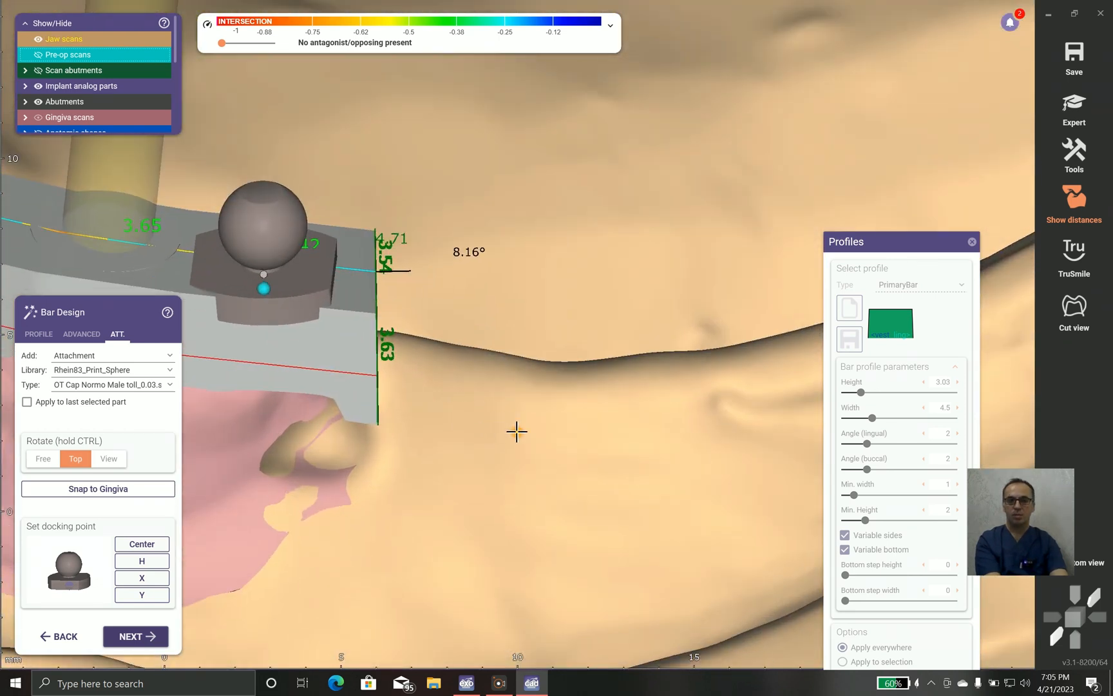
Step: Fine-tune the height of the patient's left distal attachment so its base seats on the bar surface
right_click_drag(517, 432, 487, 486)
right_click_drag(481, 423, 497, 457)
scroll(495, 443, "down", 3)
middle_click_drag(496, 458, 649, 311)
right_click_drag(648, 311, 493, 284)
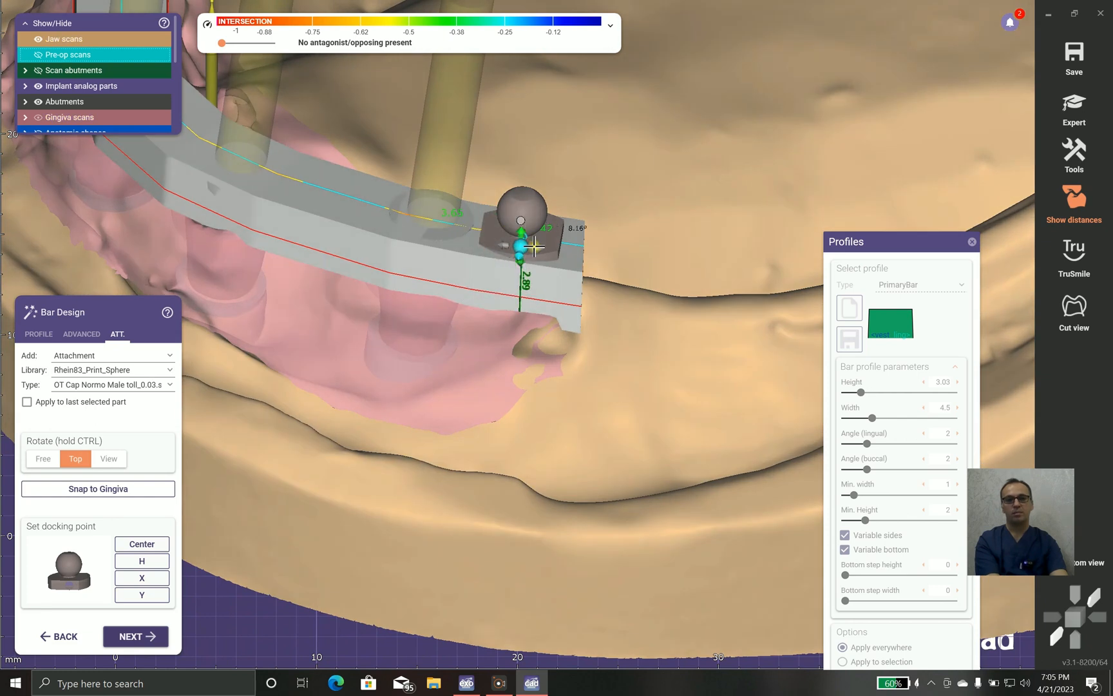
scroll(534, 245, "down", 5)
scroll(529, 159, "up", 6)
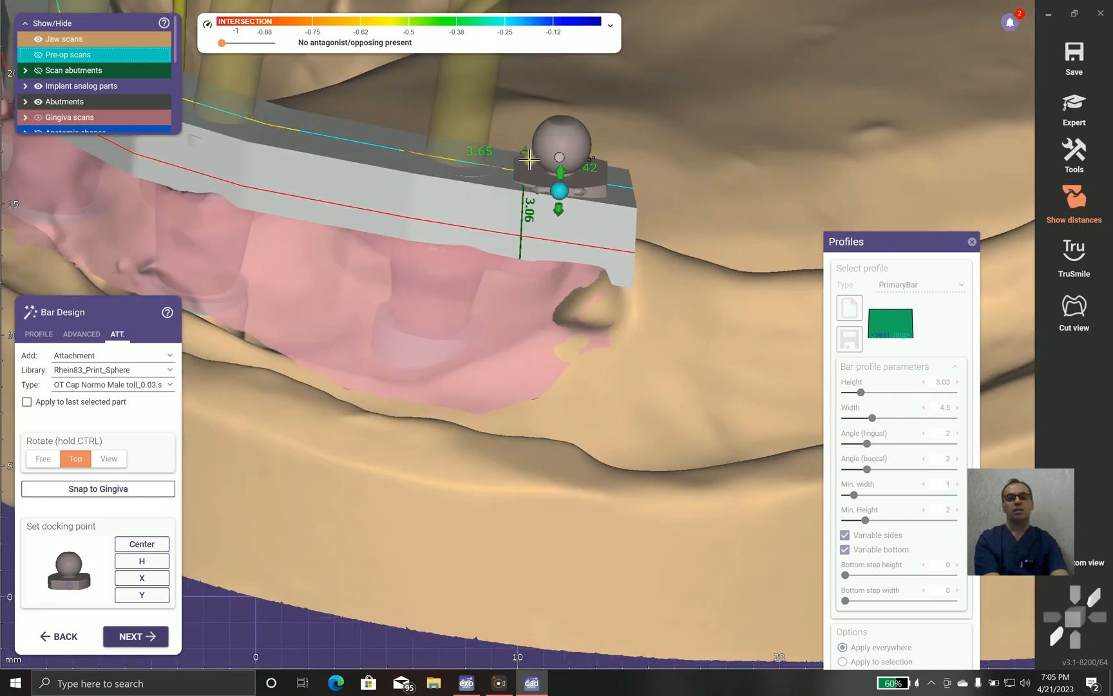
scroll(529, 159, "up", 3)
left_click_drag(599, 183, 601, 177)
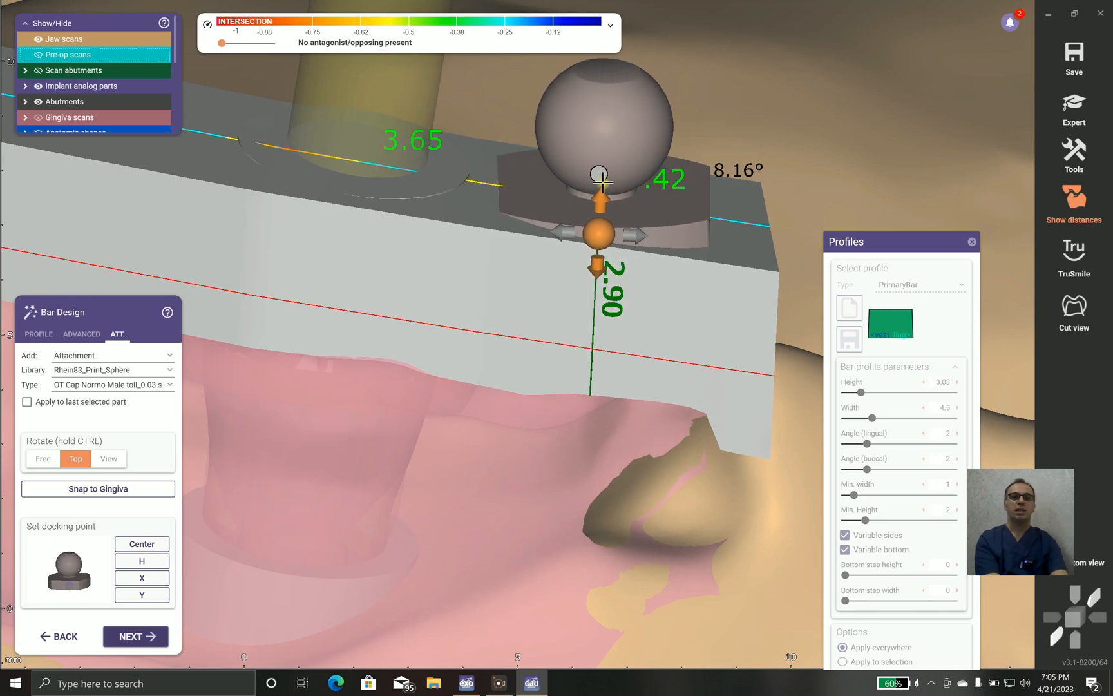
scroll(599, 175, "down", 4)
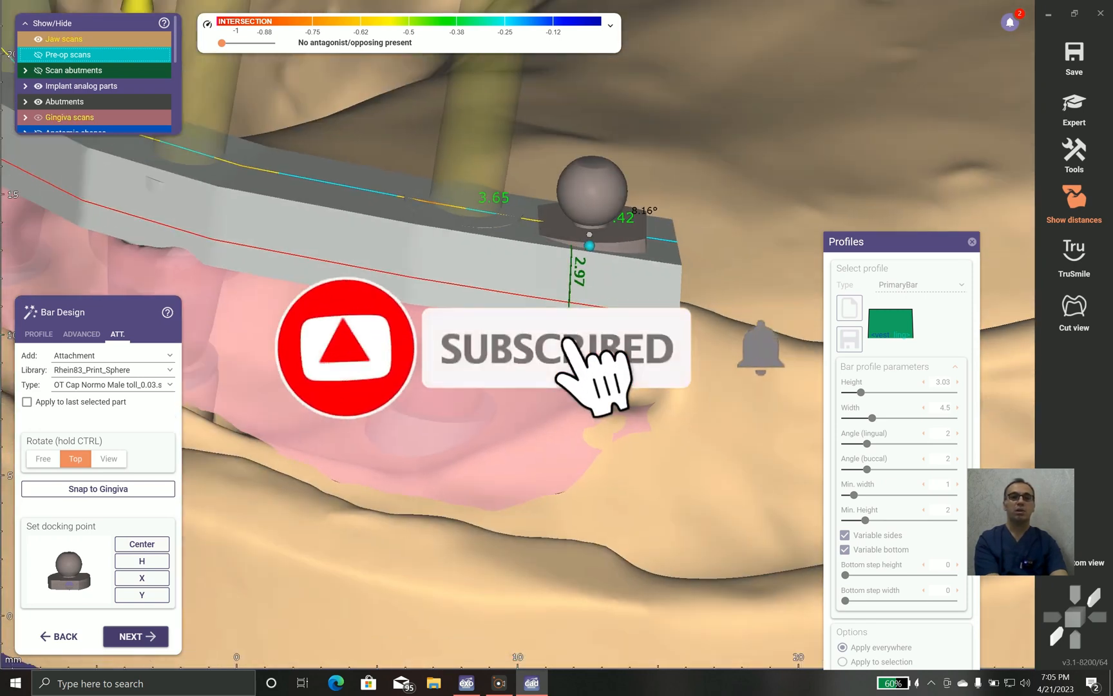
Step: Place a second attachment between the two pillars on the patient's left and lower it onto the bar
right_click_drag(579, 335, 463, 304)
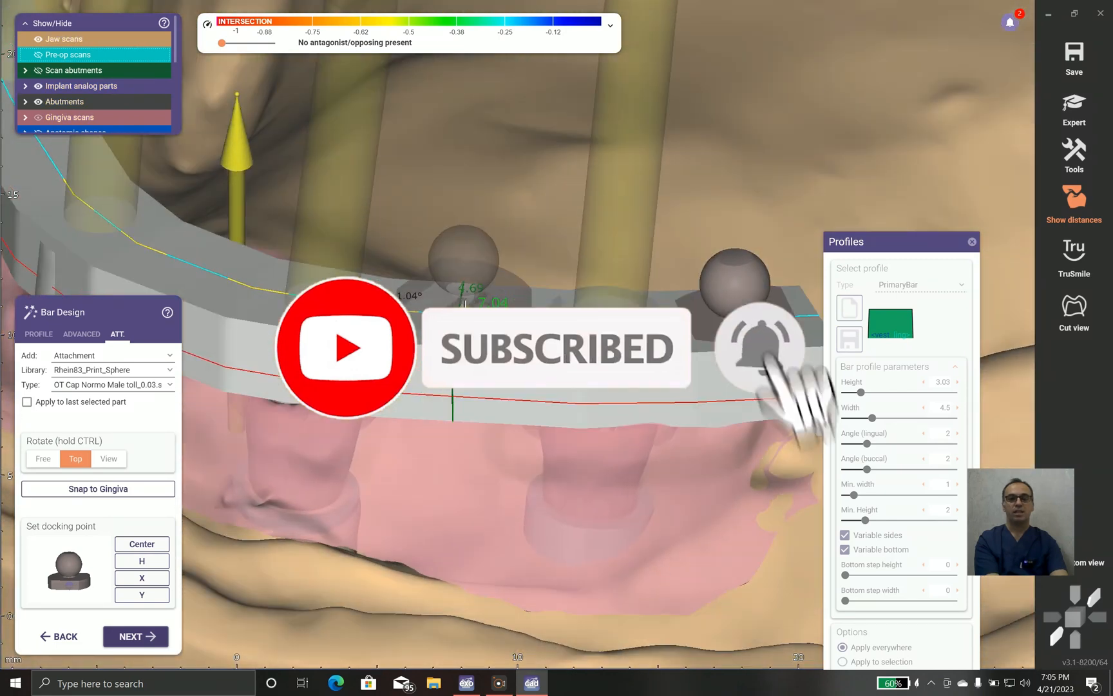
left_click(463, 304)
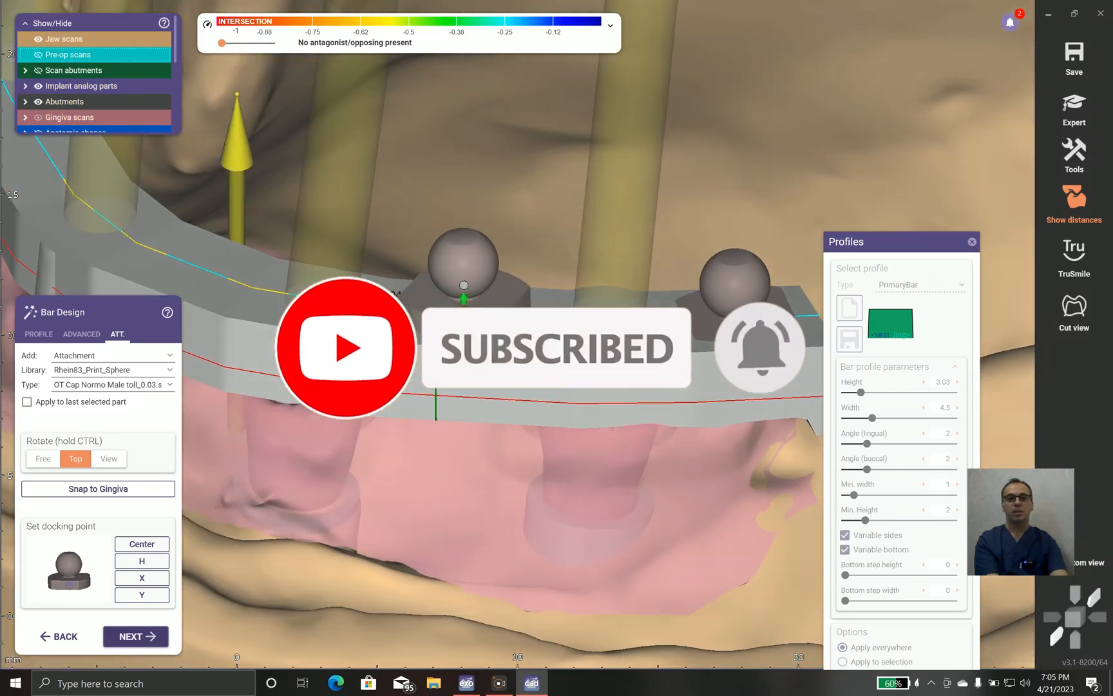
left_click_drag(464, 298, 465, 304)
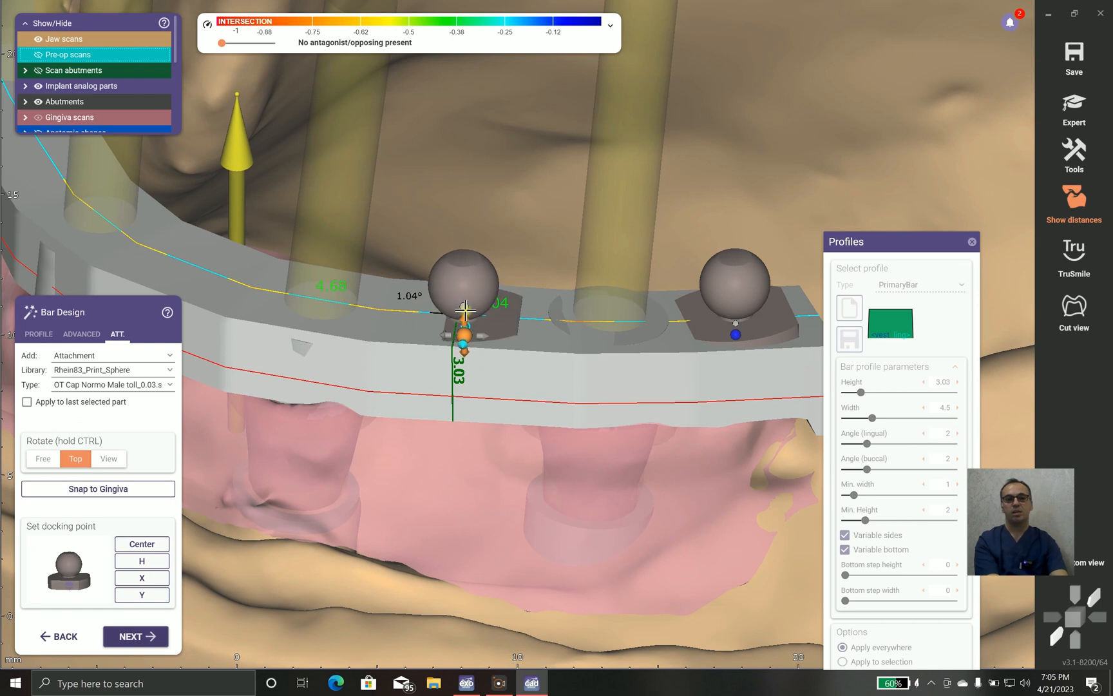
Step: Place a third attachment between the two middle pillars and lower its base onto the bar
left_click(200, 264)
right_click_drag(284, 380, 361, 322)
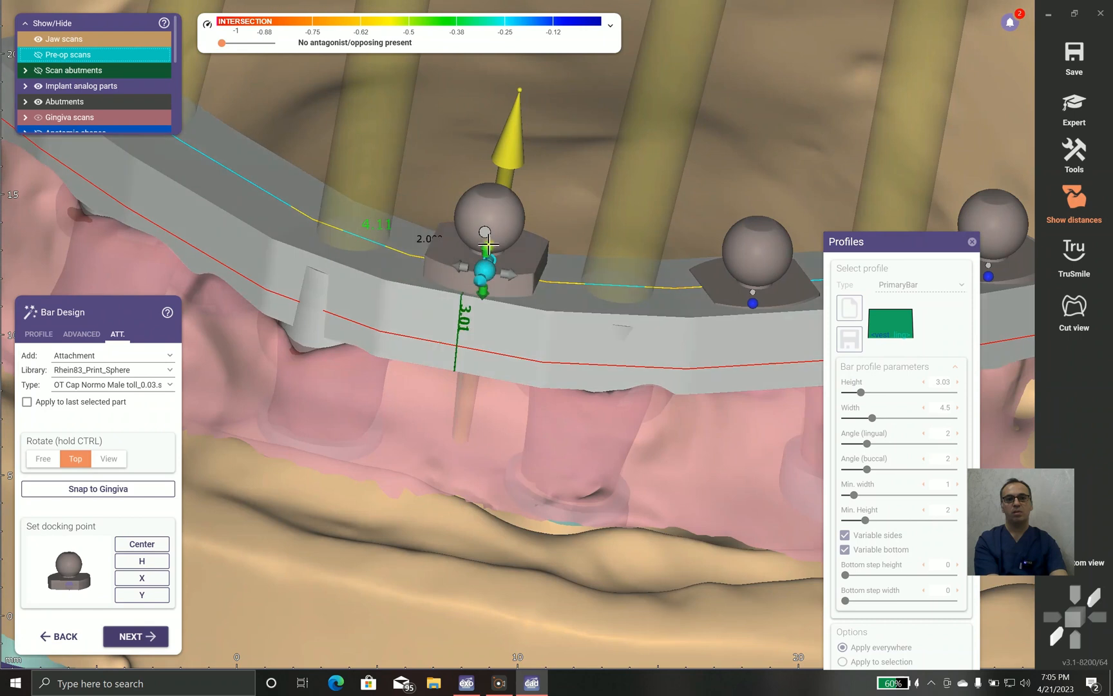
left_click_drag(482, 263, 477, 274)
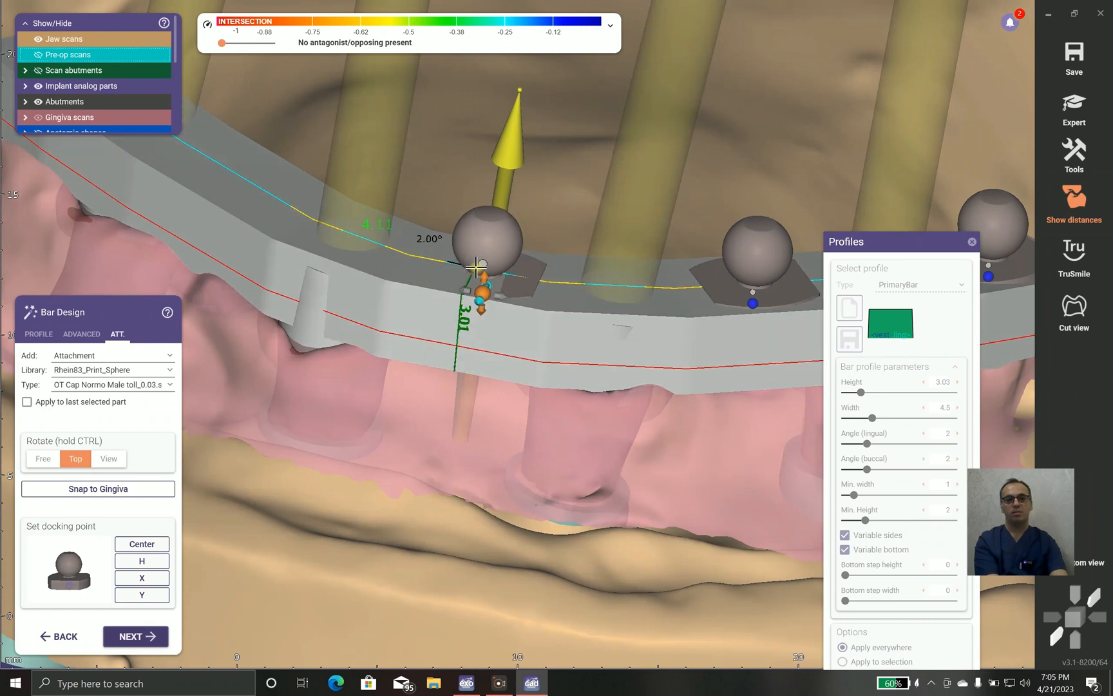
right_click_drag(477, 268, 358, 540)
left_click(359, 540)
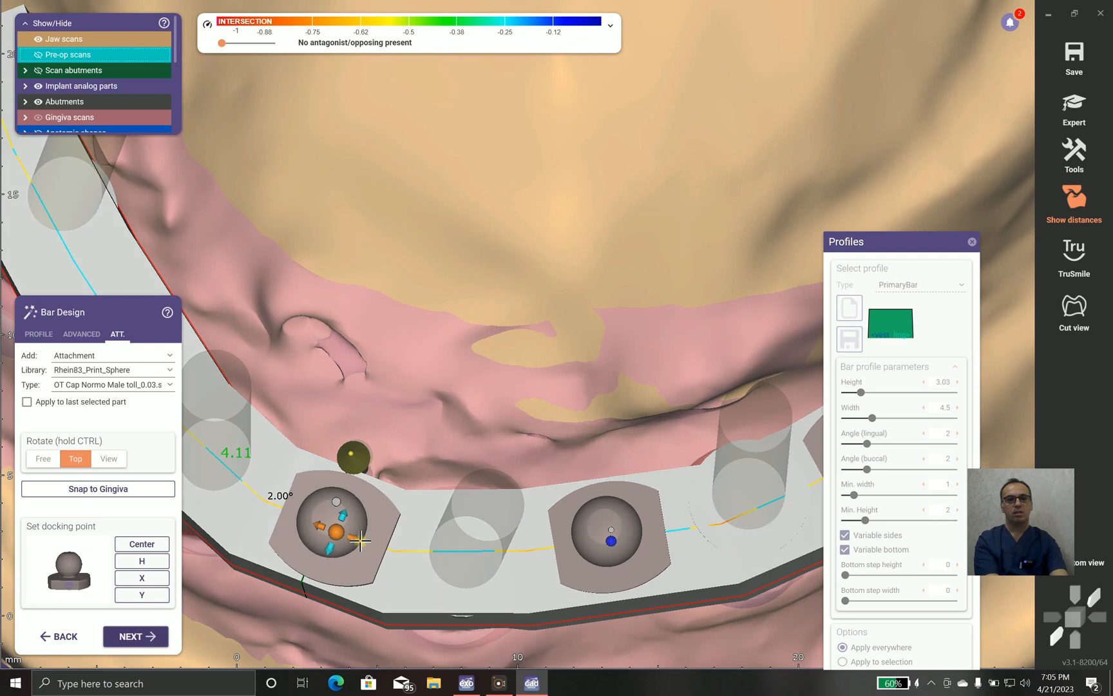
Step: Place a fourth attachment between the two pillars on the patient's right, rotate it to follow the bar and adjust its height
right_click_drag(431, 404, 263, 274)
left_click(264, 277)
left_click_drag(291, 323, 263, 316, "ctrl")
right_click_drag(264, 315, 318, 353)
middle_click_drag(319, 353, 184, 353)
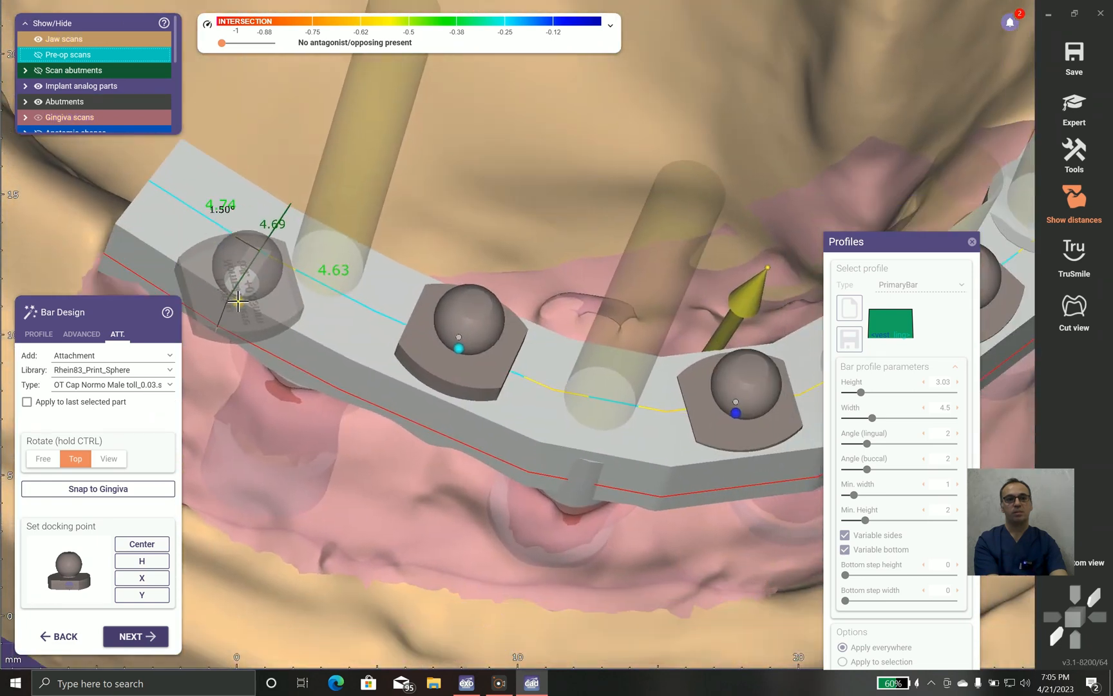
right_click_drag(184, 353, 213, 277)
left_click(457, 289)
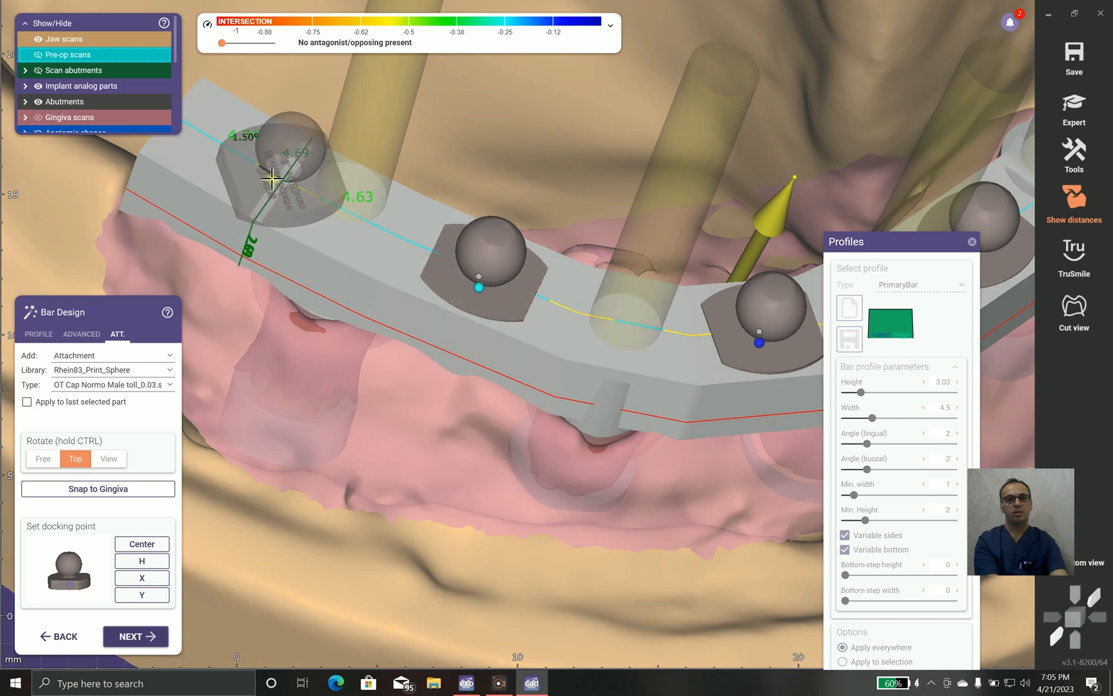
Step: Place a fifth attachment at the patient's right distal end of the bar and shift it towards the end
left_click(251, 199)
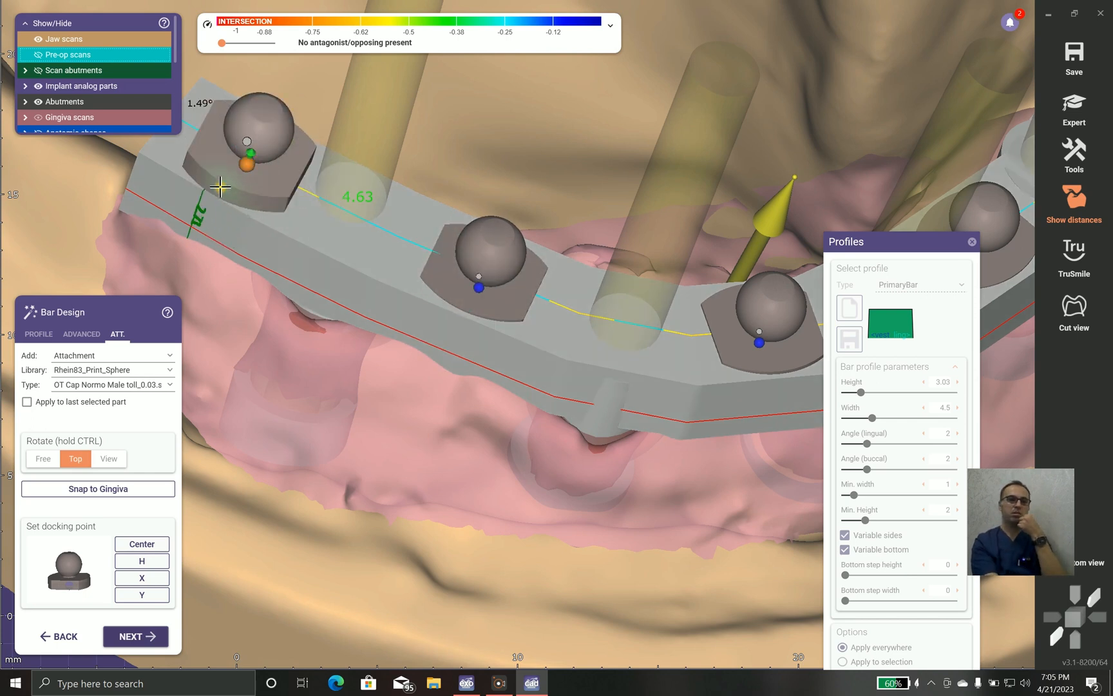
left_click_drag(227, 168, 250, 152)
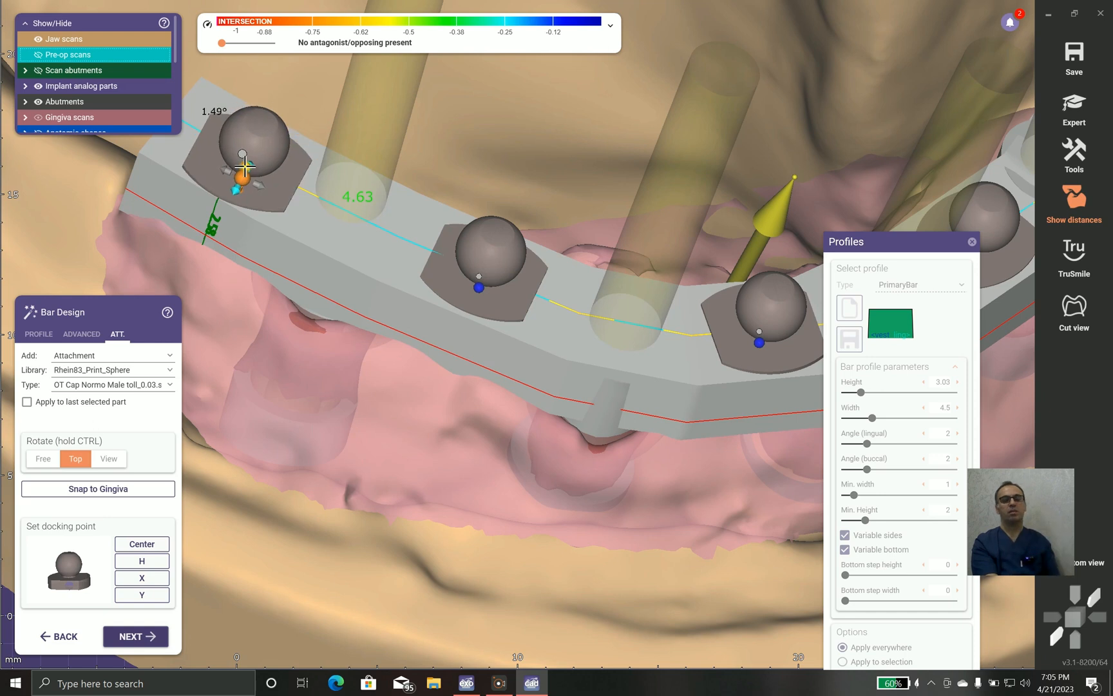
left_click_drag(228, 168, 206, 157)
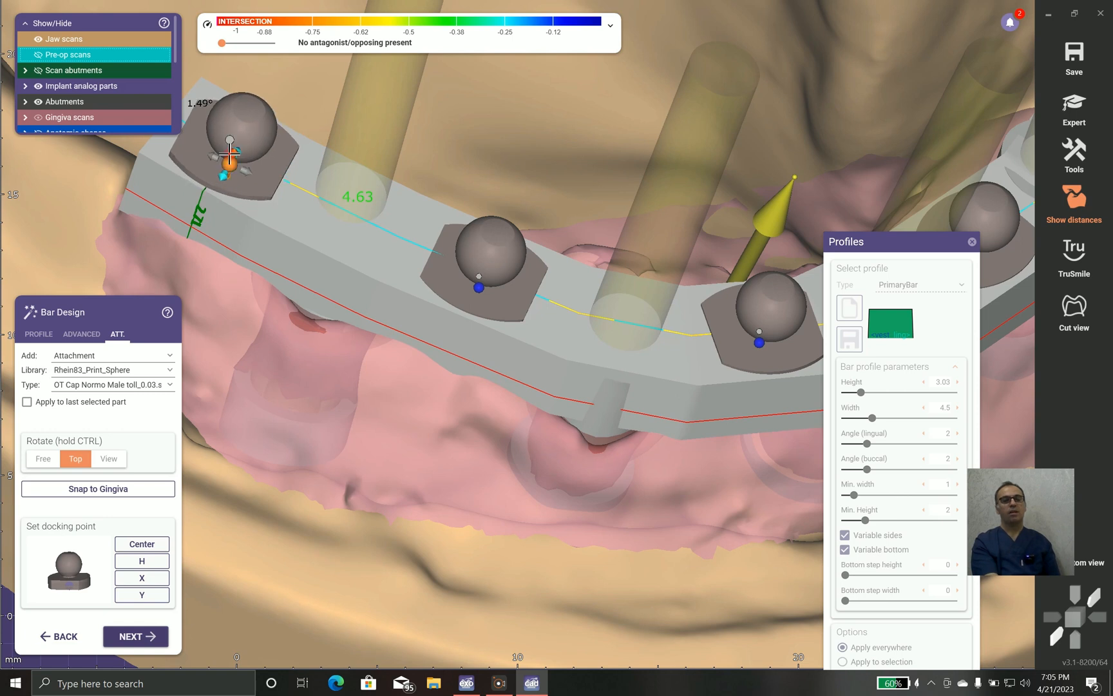
Step: Show the pre-op scans and examine from several directions how the bar and sphere attachments fit inside the denture outline
scroll(386, 156, "down", 3)
right_click_drag(513, 149, 510, 174)
scroll(519, 226, "down", 2)
right_click_drag(537, 307, 503, 451)
left_click_drag(75, 56, 105, 69)
scroll(605, 412, "up", 3)
right_click_drag(604, 432, 554, 549)
scroll(554, 549, "down", 3)
right_click_drag(425, 486, 438, 419)
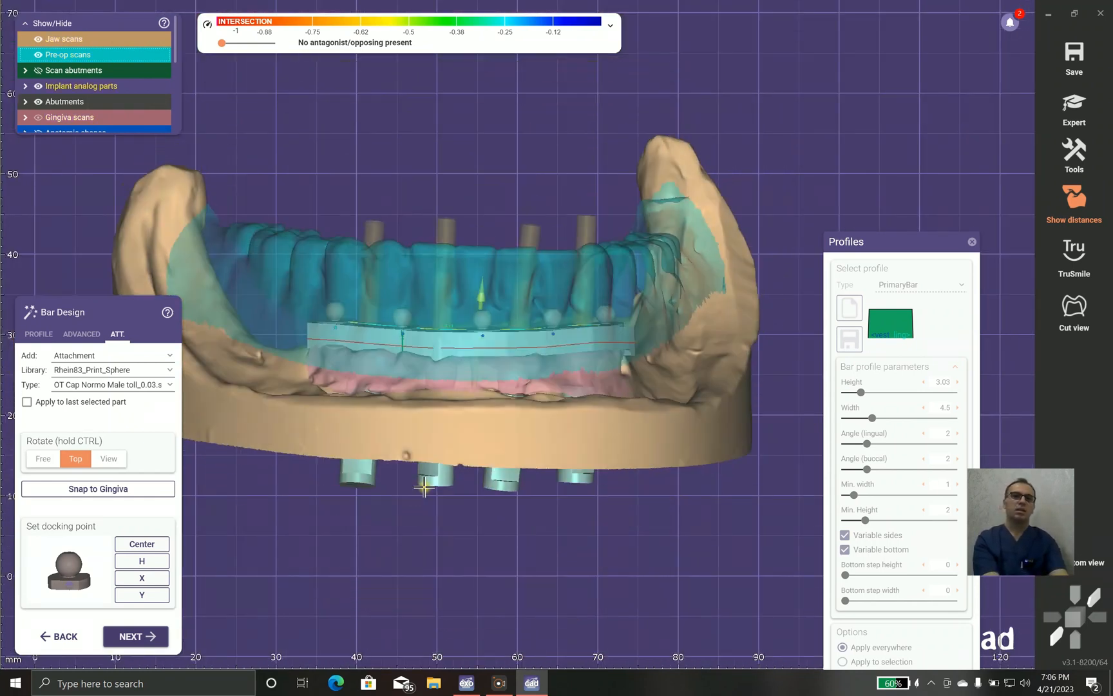
scroll(440, 409, "up", 4)
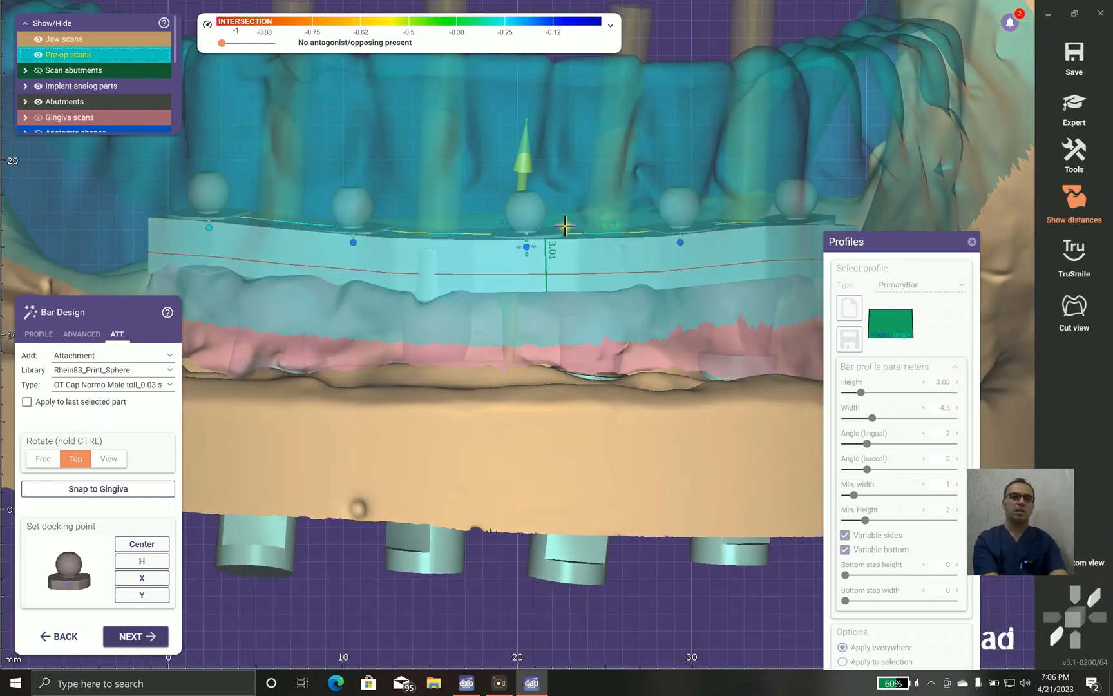
scroll(577, 346, "down", 3)
right_click_drag(559, 296, 606, 348)
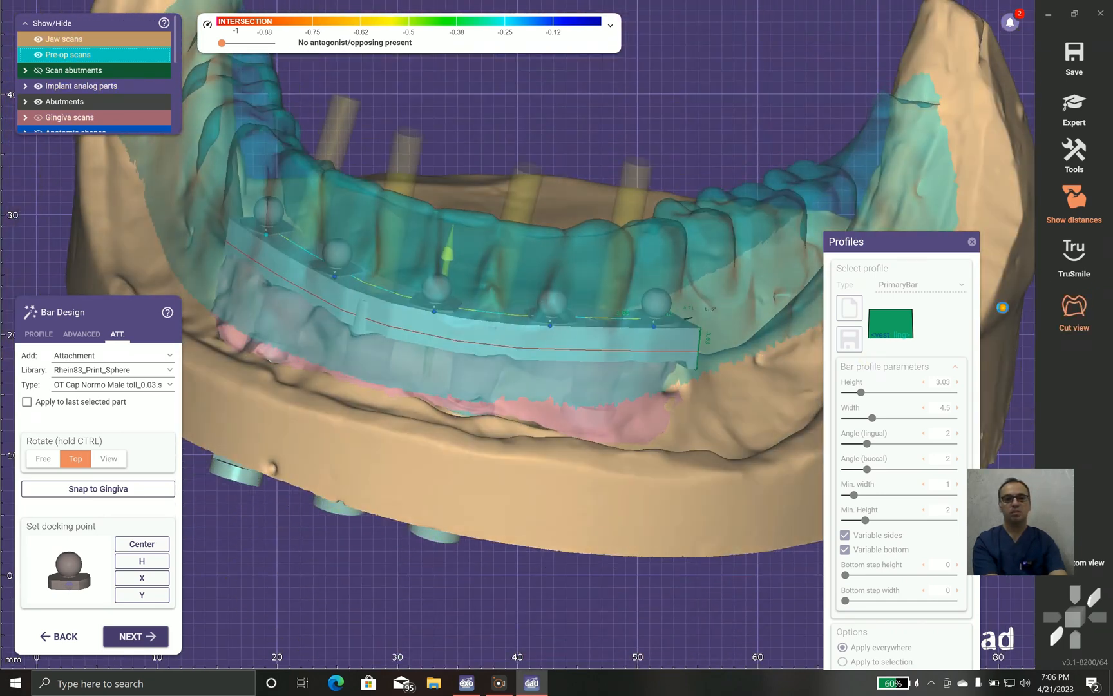
Step: Examine a cross-section through the middle attachment to check the space between sphere, bar and pre-op scan, and close the cut view
left_click(1074, 309)
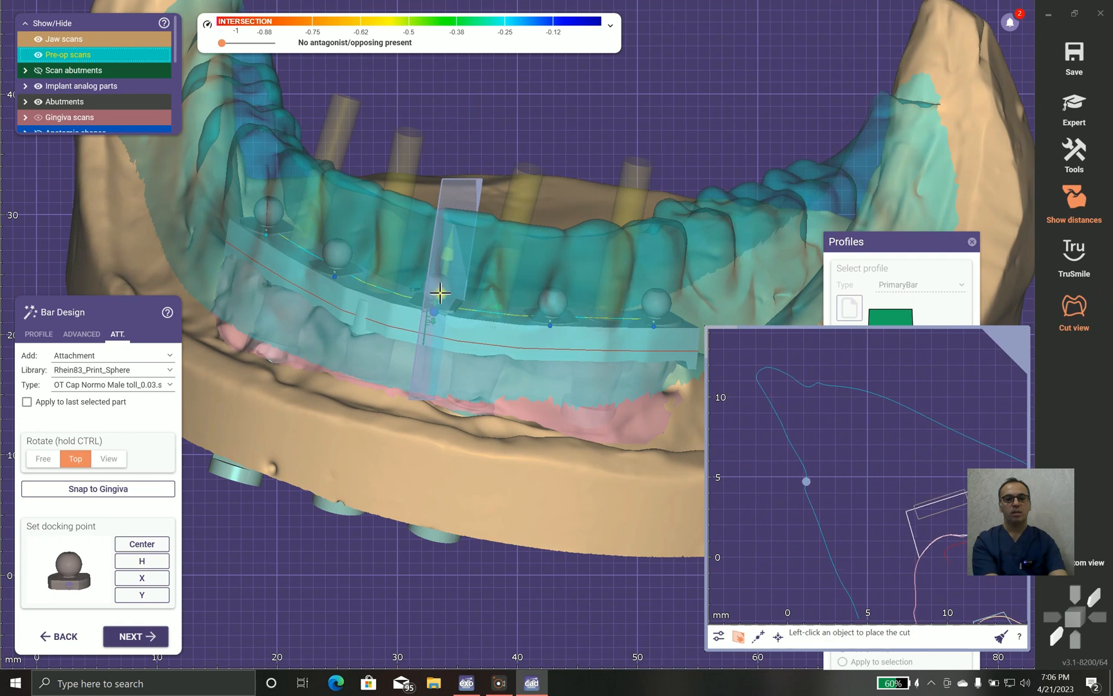
left_click(445, 295)
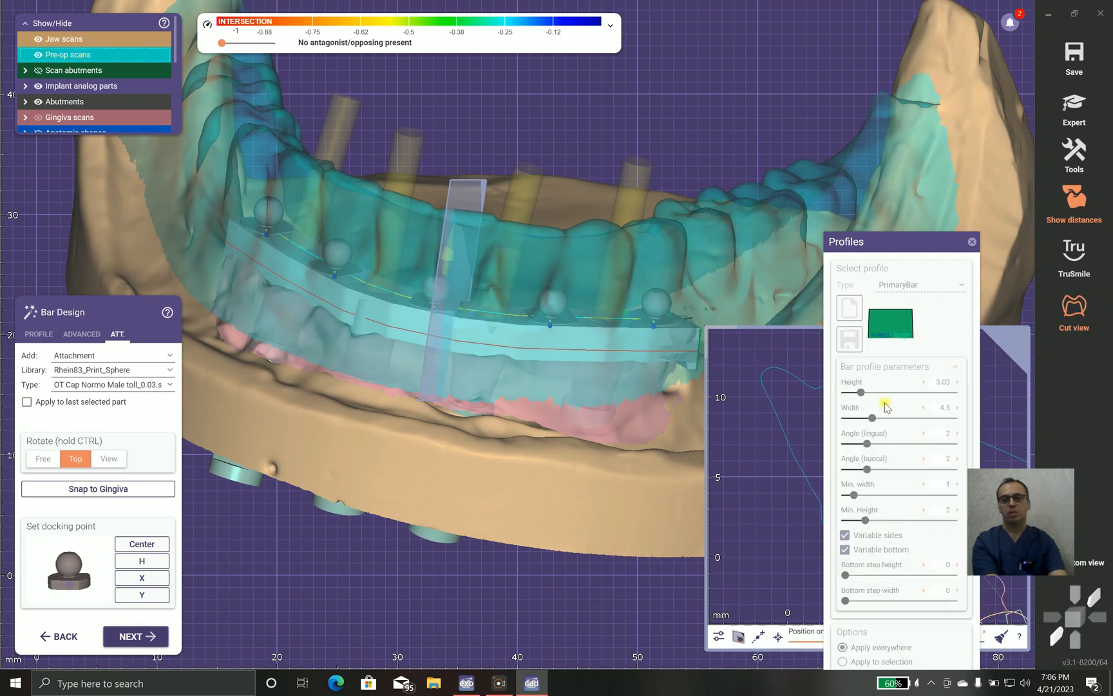
left_click_drag(863, 273, 441, 400)
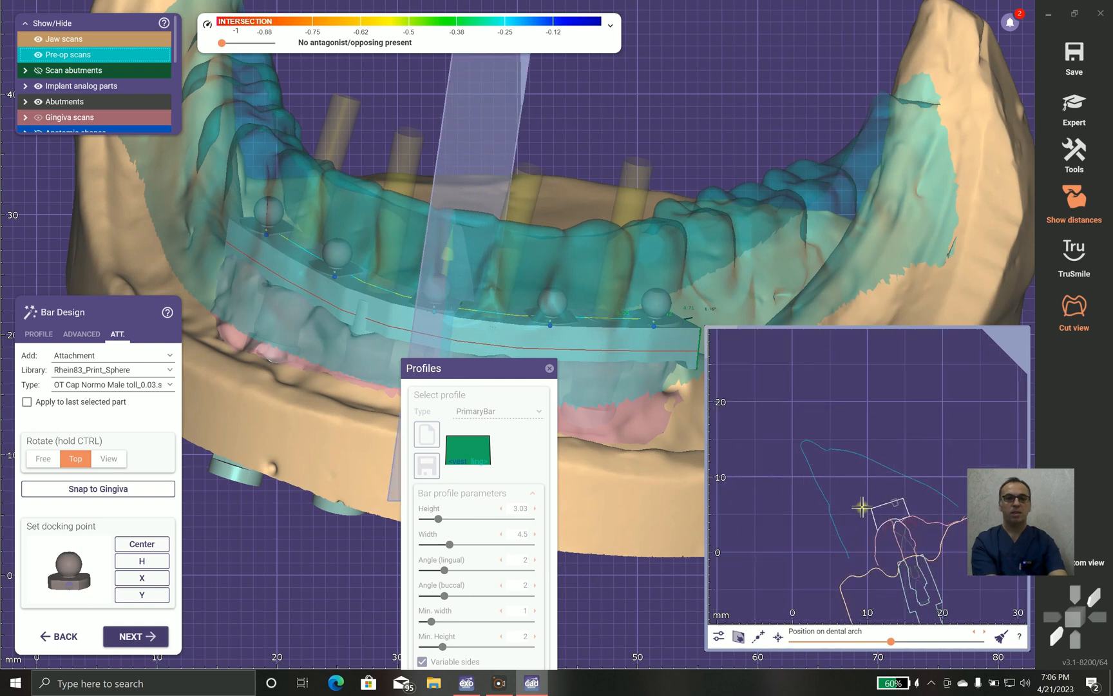
scroll(860, 547, "down", 3)
scroll(861, 547, "up", 3)
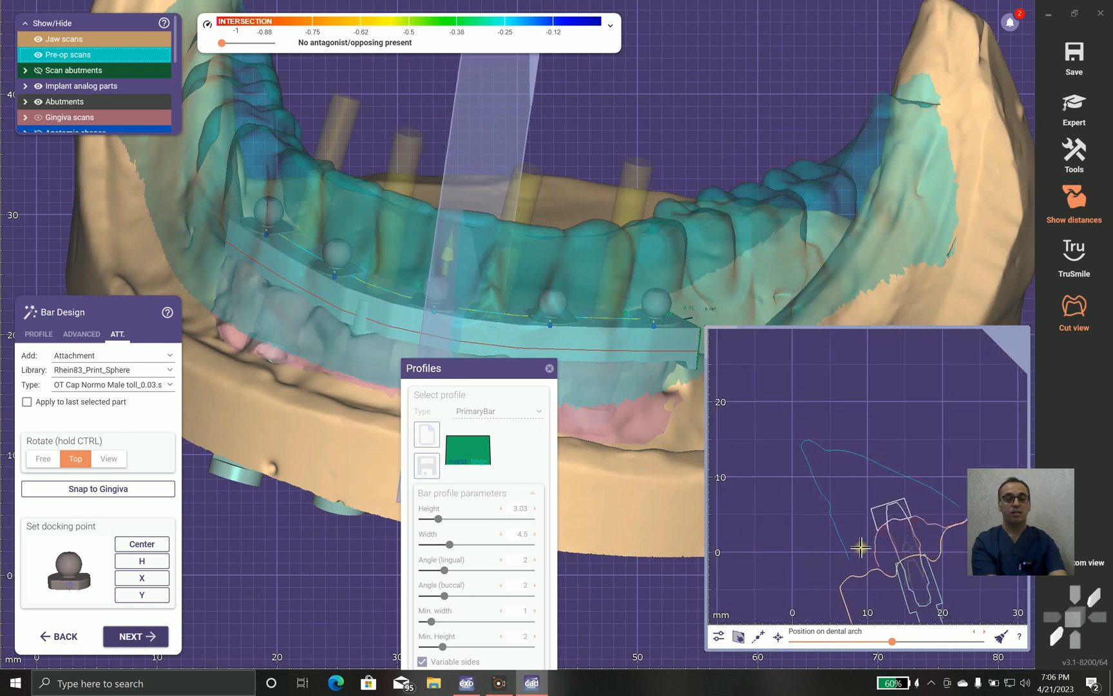
scroll(861, 547, "down", 3)
scroll(861, 547, "up", 1)
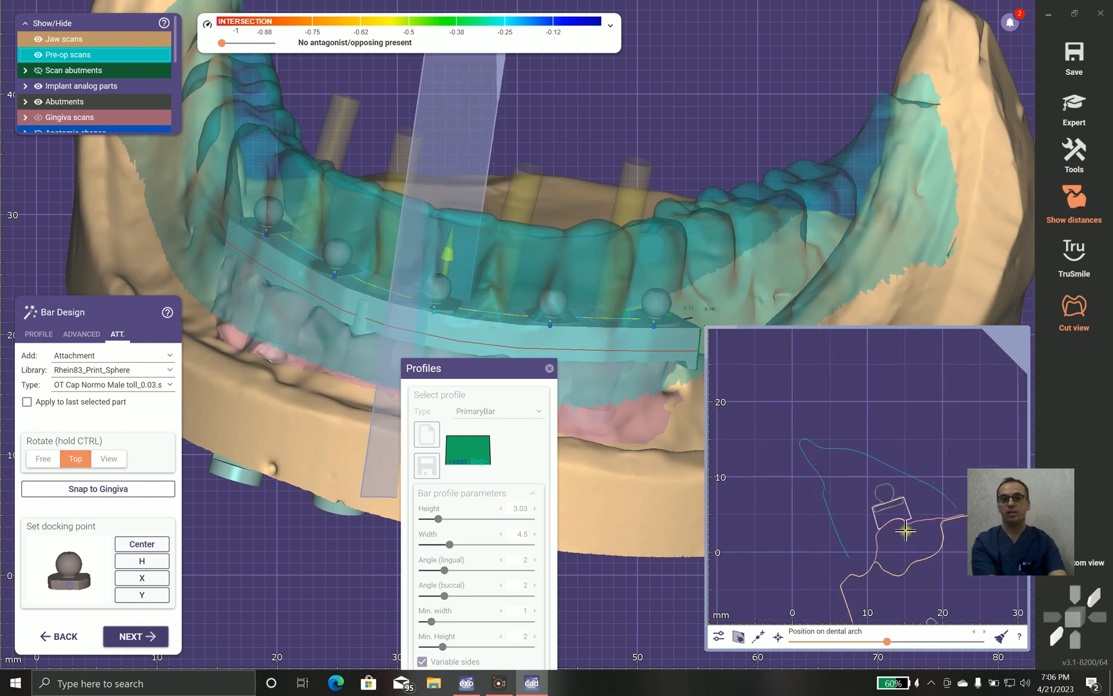
scroll(886, 491, "up", 3)
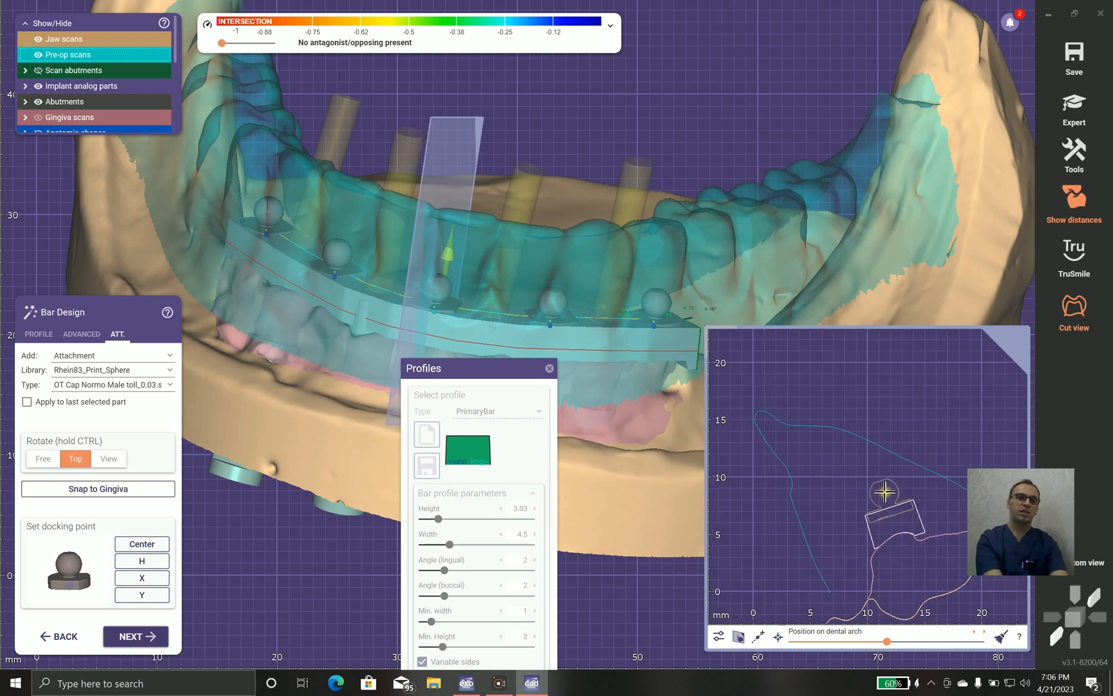
scroll(886, 492, "up", 1)
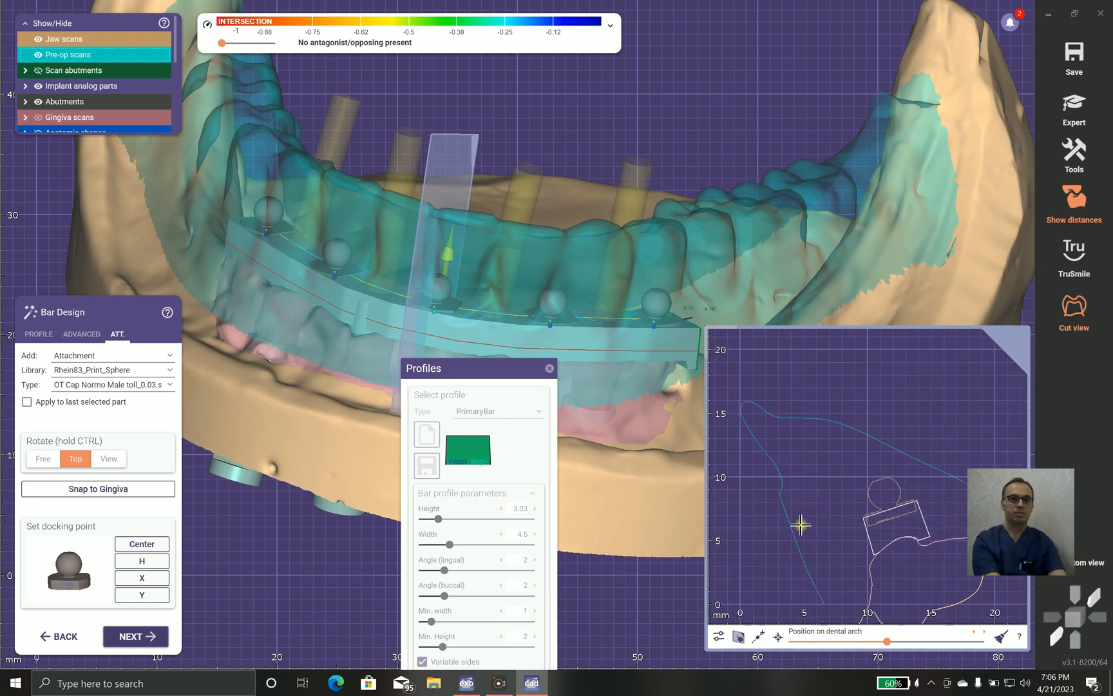
right_click_drag(680, 389, 649, 351)
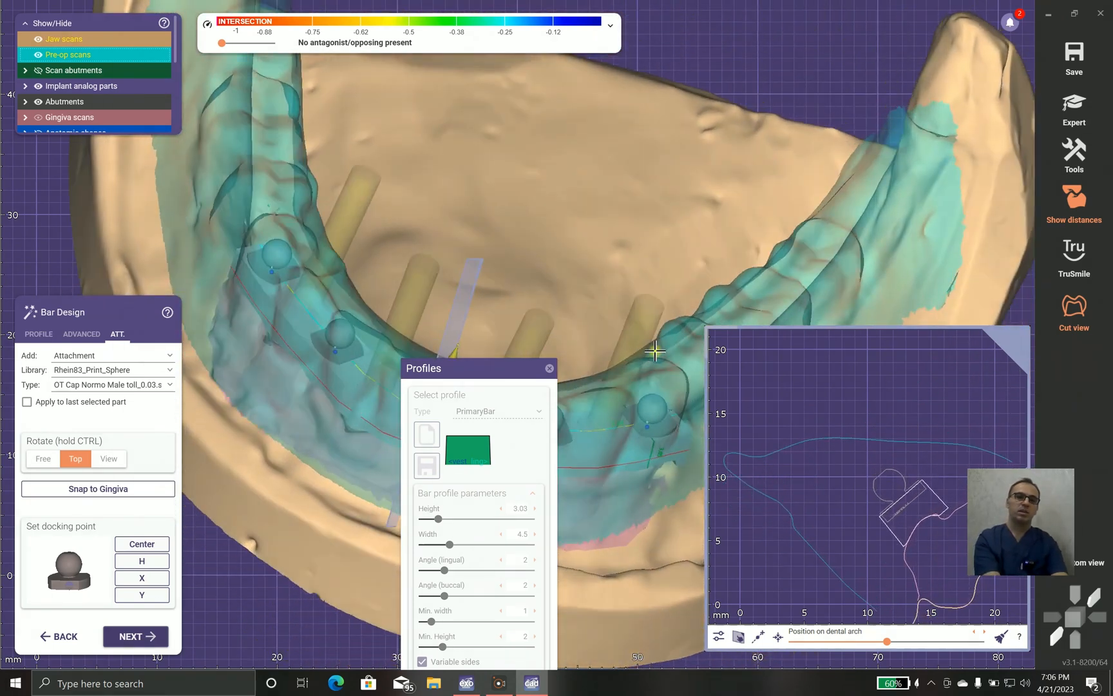
left_click(1083, 312)
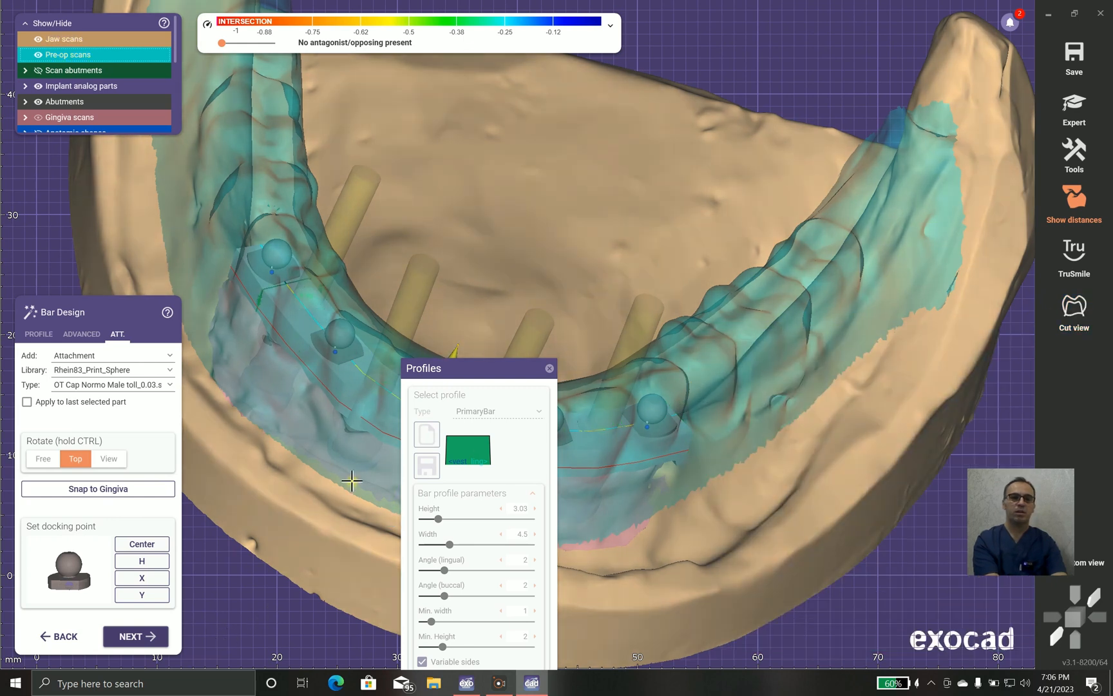
Step: Continue from attachment placement to free-forming the bar, hide all objects and show only the bar
right_click_drag(355, 479, 390, 427)
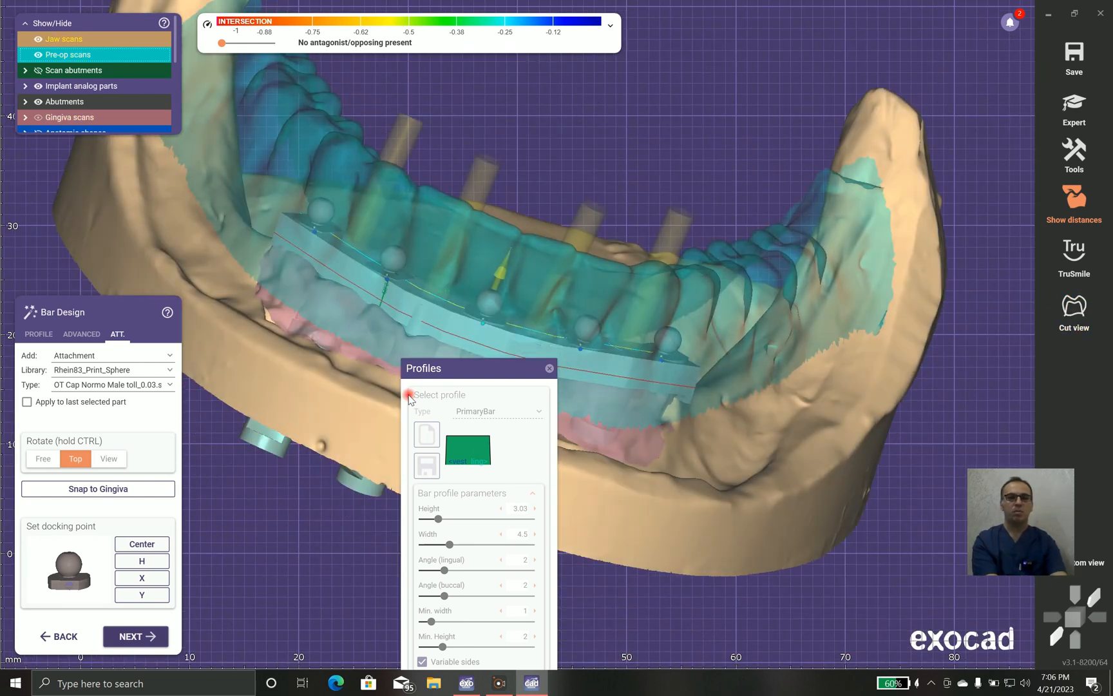
left_click(150, 641)
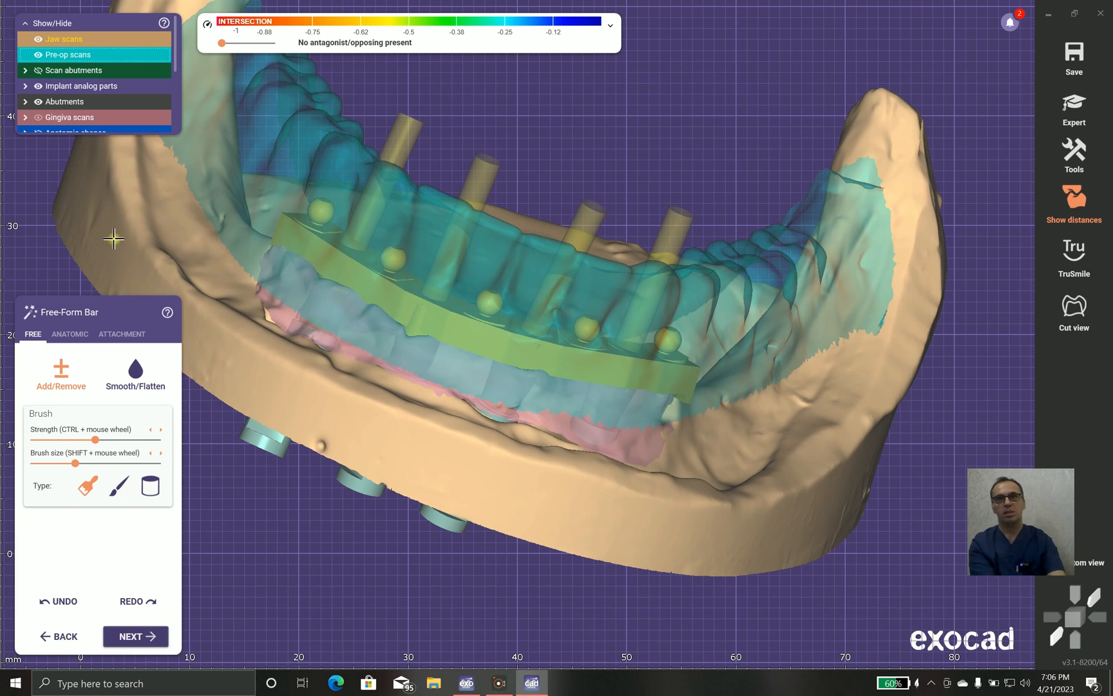
left_click_drag(176, 57, 173, 152)
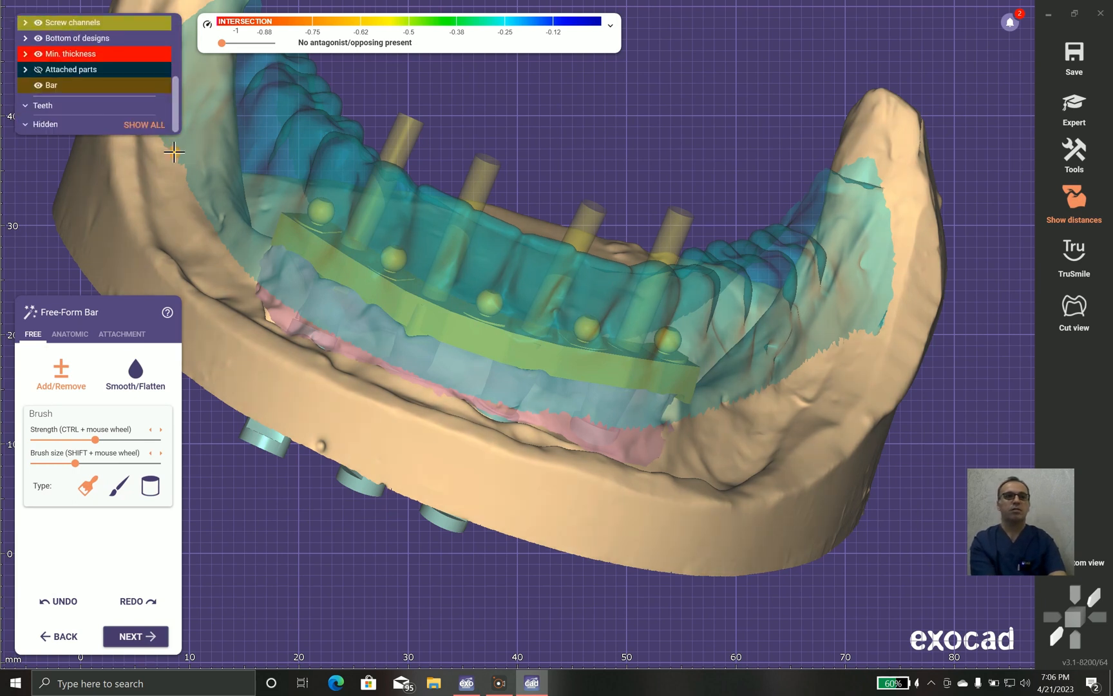
left_click(154, 129)
left_click(155, 129)
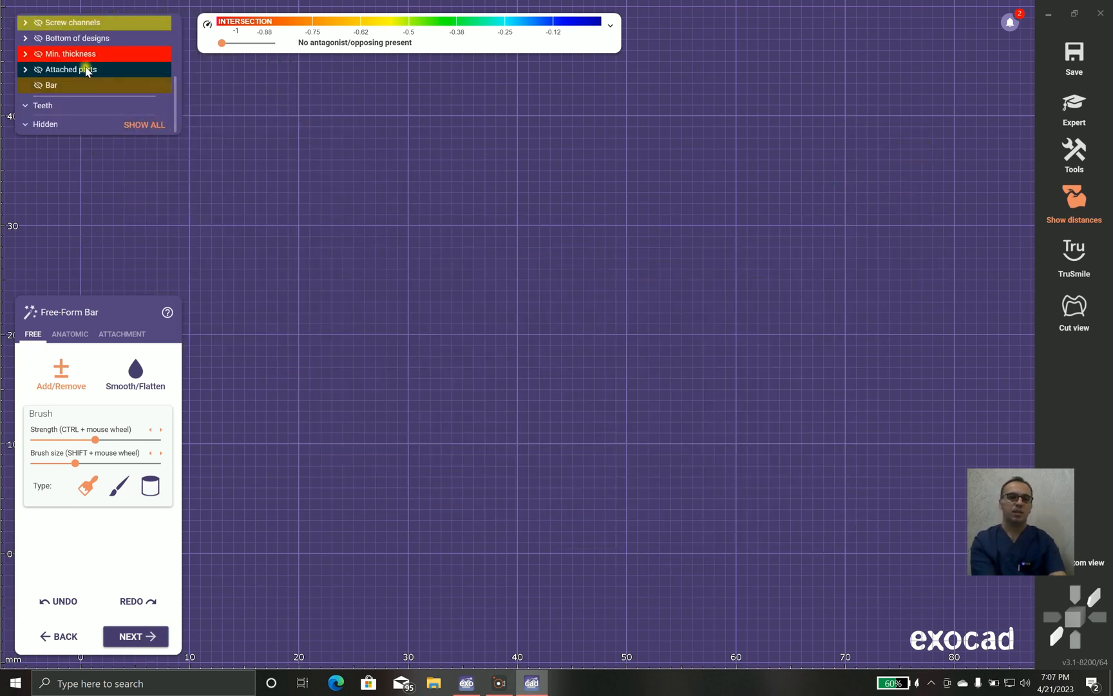
scroll(39, 89, "up", 1)
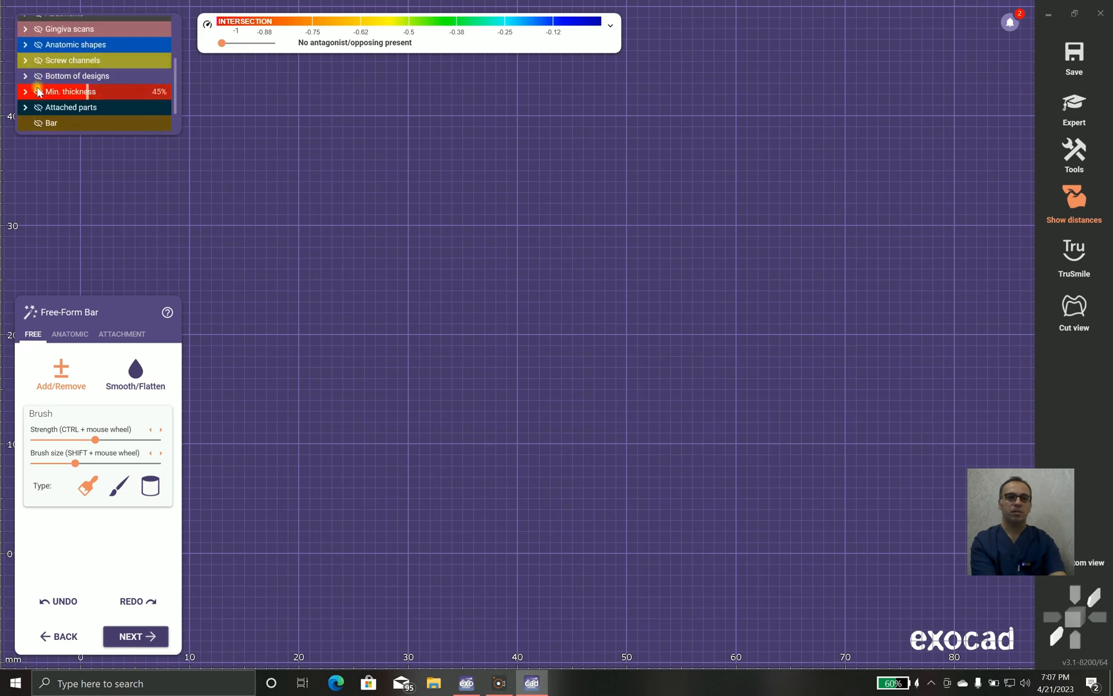
left_click(38, 123)
right_click_drag(509, 340, 479, 309)
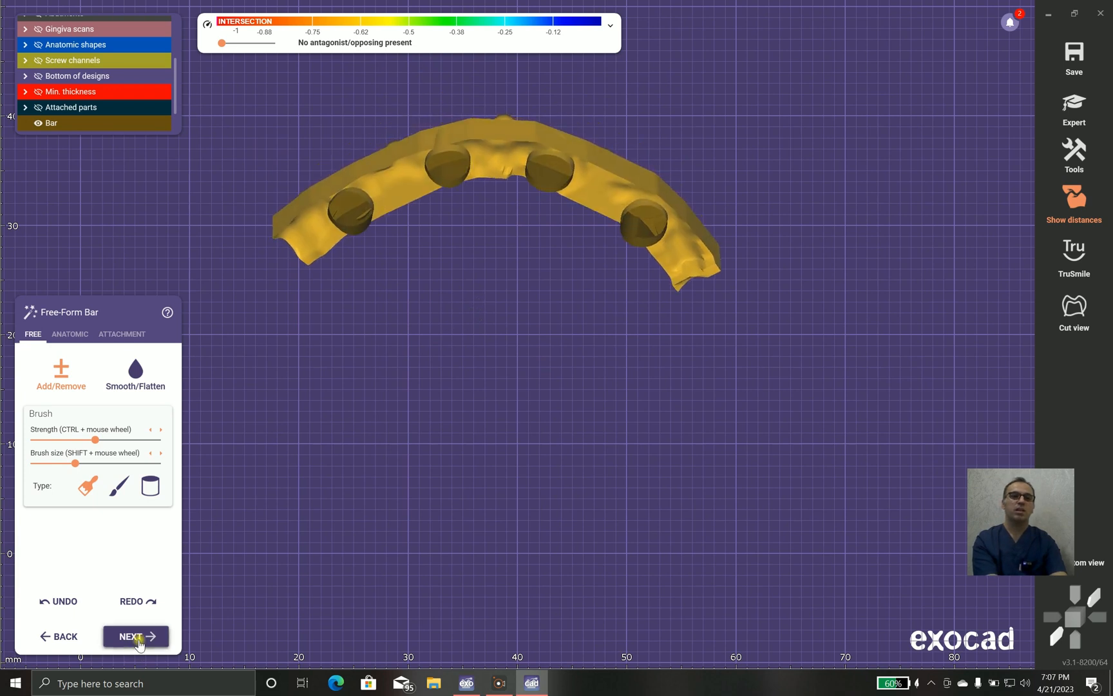
Step: Show the bottom of designs and smooth the bar's underside between the pillars and at both ends with the cylinder-shaped Smooth/Flatten brush
scroll(324, 363, "up", 3)
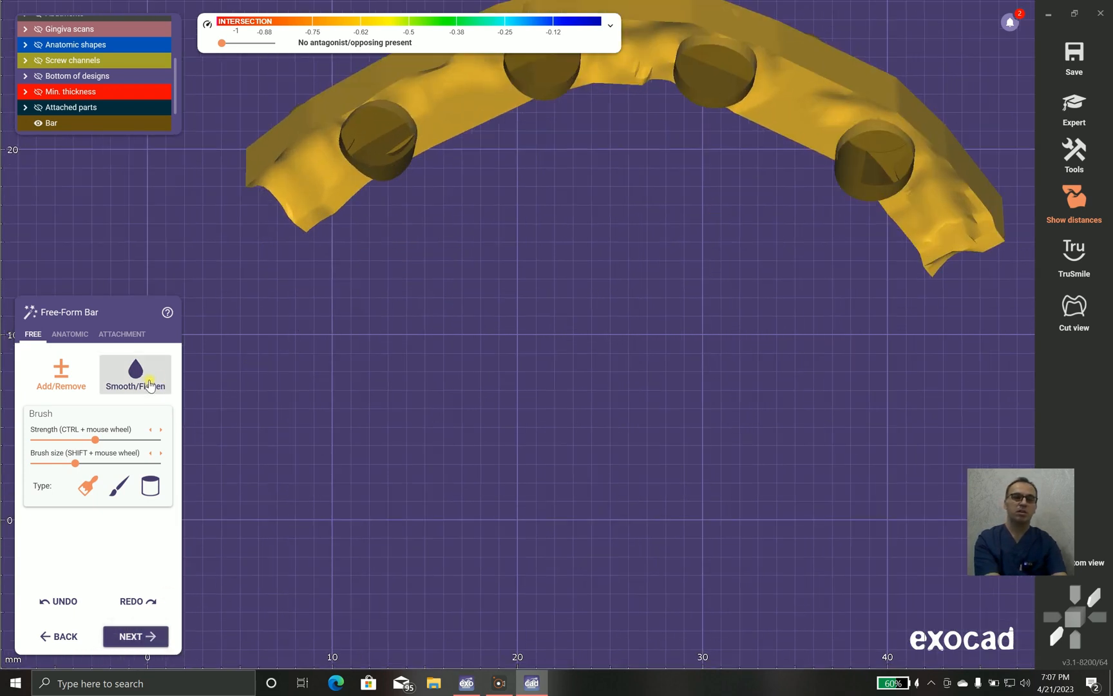
left_click(137, 372)
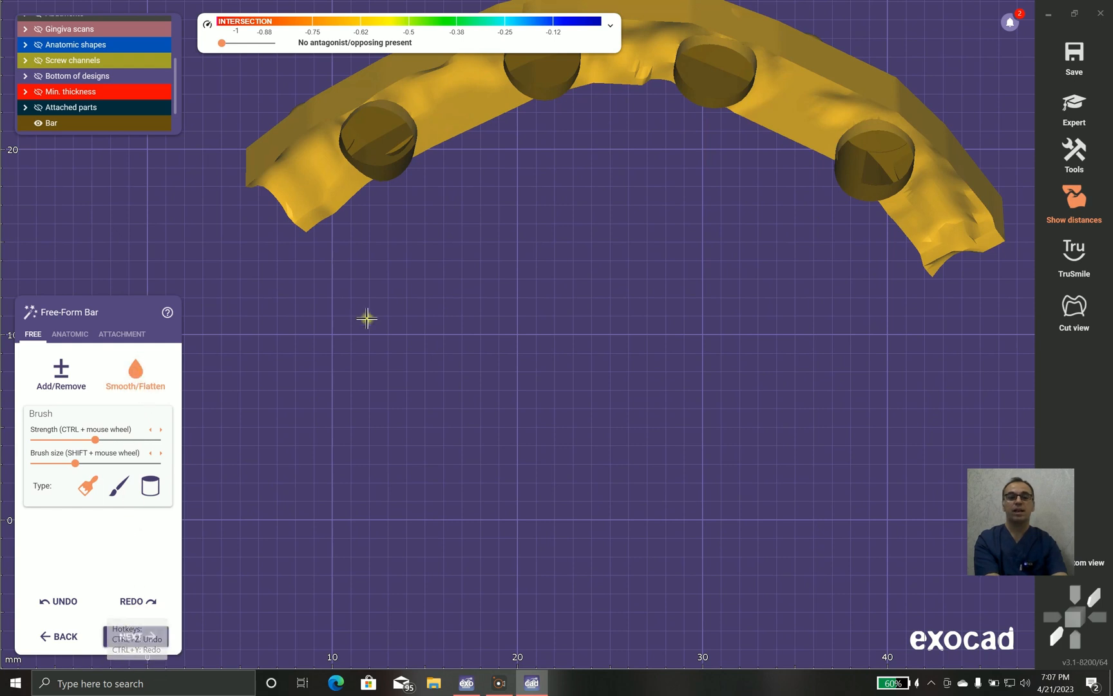
scroll(250, 206, "down", 3)
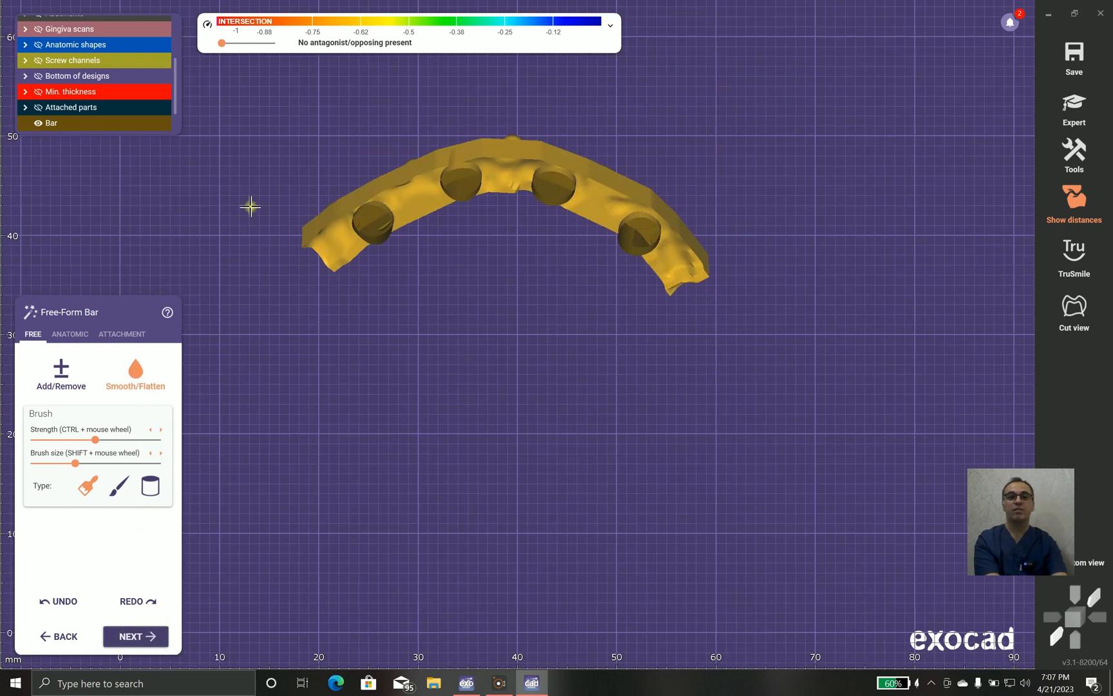
left_click(39, 76)
scroll(403, 244, "up", 5)
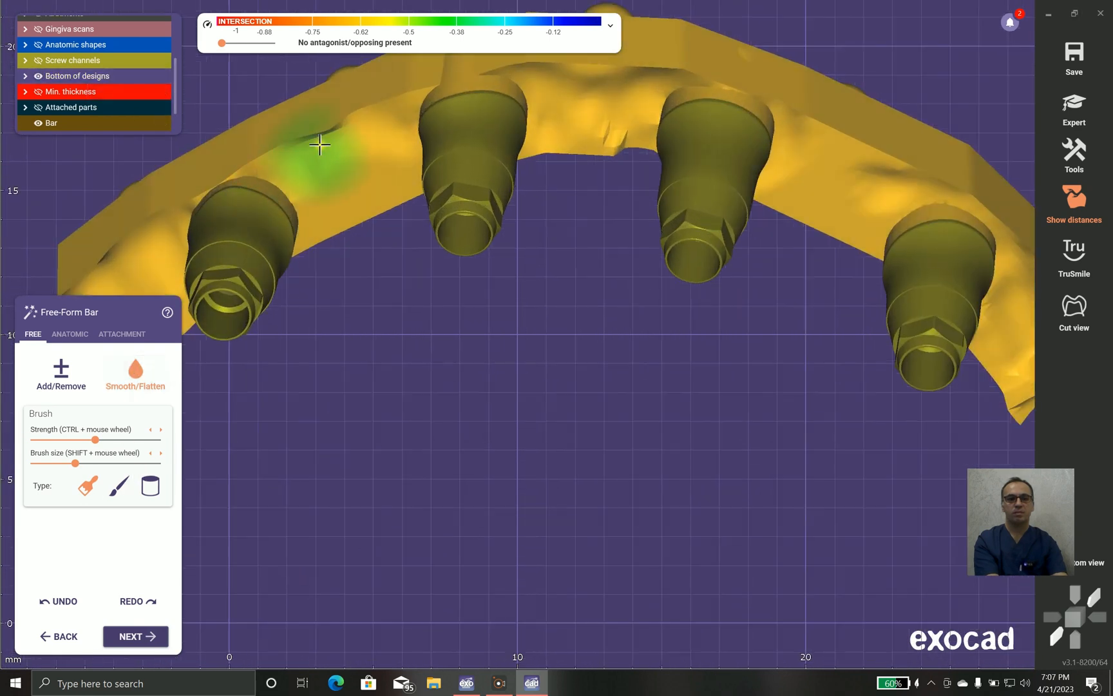
scroll(322, 138, "up", 2)
left_click(150, 496)
mouse_move(368, 129)
left_mouse_down()
mouse_move(368, 100)
mouse_move(172, 191)
left_mouse_up()
right_click_drag(405, 378, 365, 168)
mouse_move(330, 139)
left_mouse_down()
mouse_move(251, 219)
mouse_move(293, 308)
mouse_move(380, 288)
mouse_move(556, 189)
mouse_move(599, 154)
mouse_move(582, 114)
mouse_move(609, 154)
mouse_move(744, 218)
left_mouse_up()
right_click_drag(744, 218, 472, 323)
mouse_move(472, 323)
left_mouse_down()
mouse_move(427, 231)
mouse_move(545, 205)
mouse_move(735, 189)
mouse_move(708, 194)
mouse_move(807, 211)
mouse_move(615, 291)
mouse_move(641, 261)
mouse_move(609, 306)
left_mouse_up()
mouse_move(608, 305)
right_mouse_down()
mouse_move(701, 347)
mouse_move(631, 243)
right_mouse_up()
mouse_move(631, 243)
left_mouse_down()
mouse_move(629, 266)
mouse_move(768, 356)
mouse_move(818, 443)
mouse_move(859, 438)
mouse_move(820, 512)
mouse_move(847, 490)
mouse_move(797, 509)
mouse_move(846, 482)
mouse_move(817, 496)
left_mouse_up()
mouse_move(817, 496)
right_mouse_down()
mouse_move(805, 470)
mouse_move(699, 592)
right_mouse_up()
mouse_move(699, 592)
left_mouse_down()
mouse_move(634, 487)
mouse_move(231, 278)
mouse_move(268, 291)
mouse_move(87, 277)
left_mouse_up()
scroll(156, 240, "down", 3)
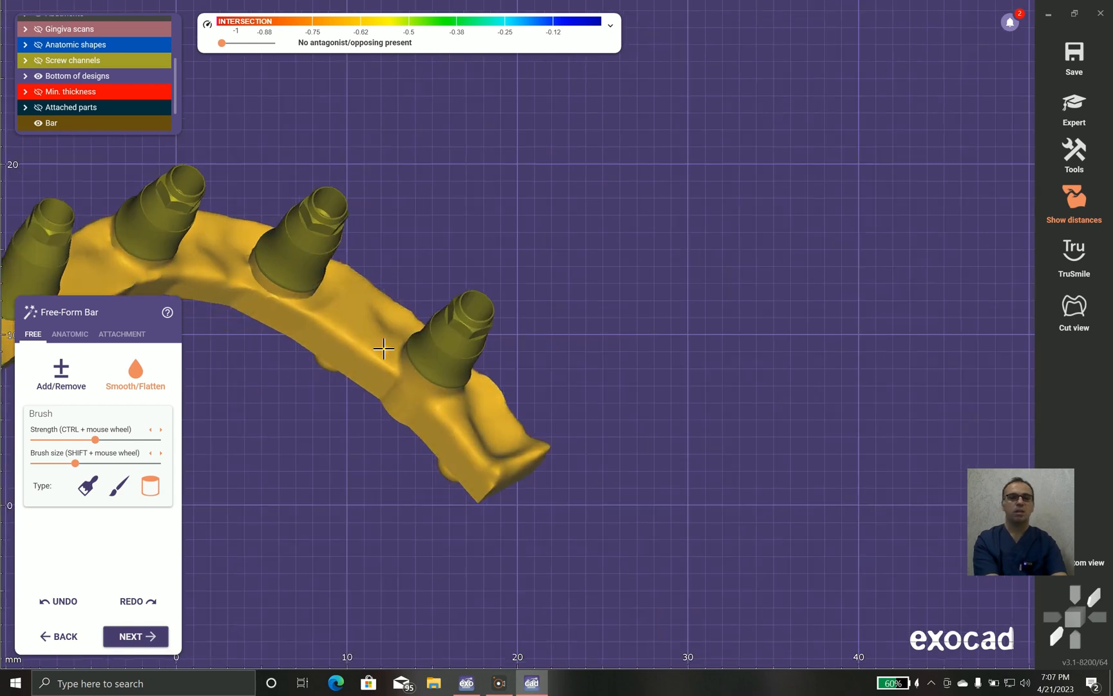
middle_click_drag(382, 348, 432, 333)
right_click_drag(432, 333, 504, 235)
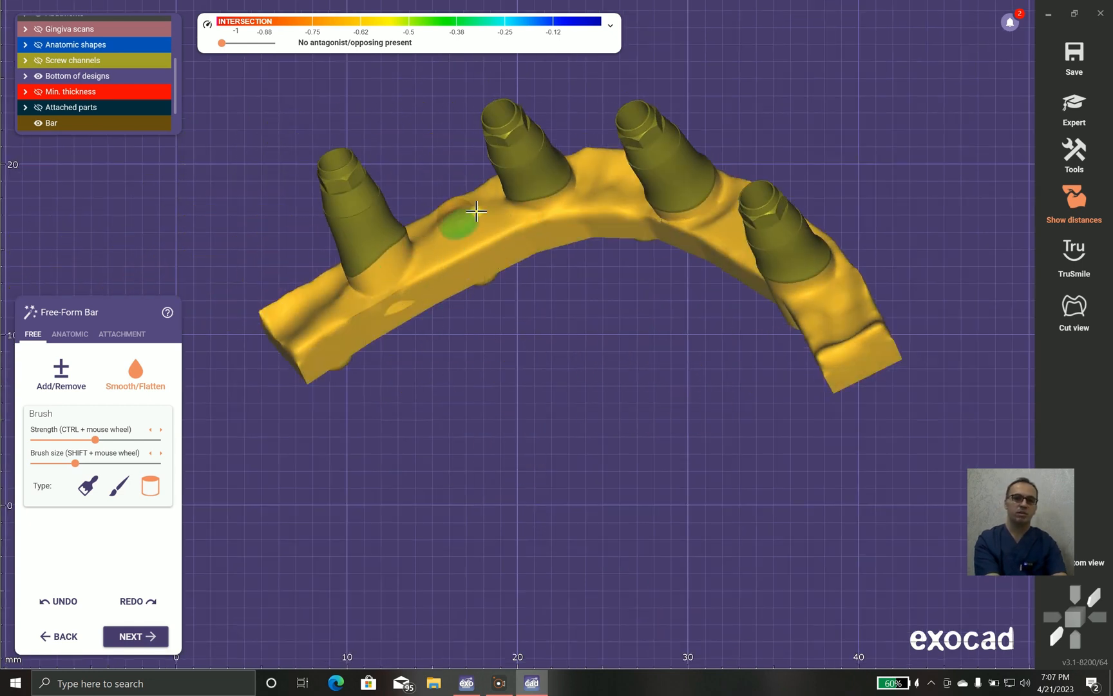
Step: Accept the smoothed bar and merge and save the restoration with its attachments
right_click_drag(417, 312, 546, 331)
scroll(469, 293, "down", 3)
left_click(147, 635)
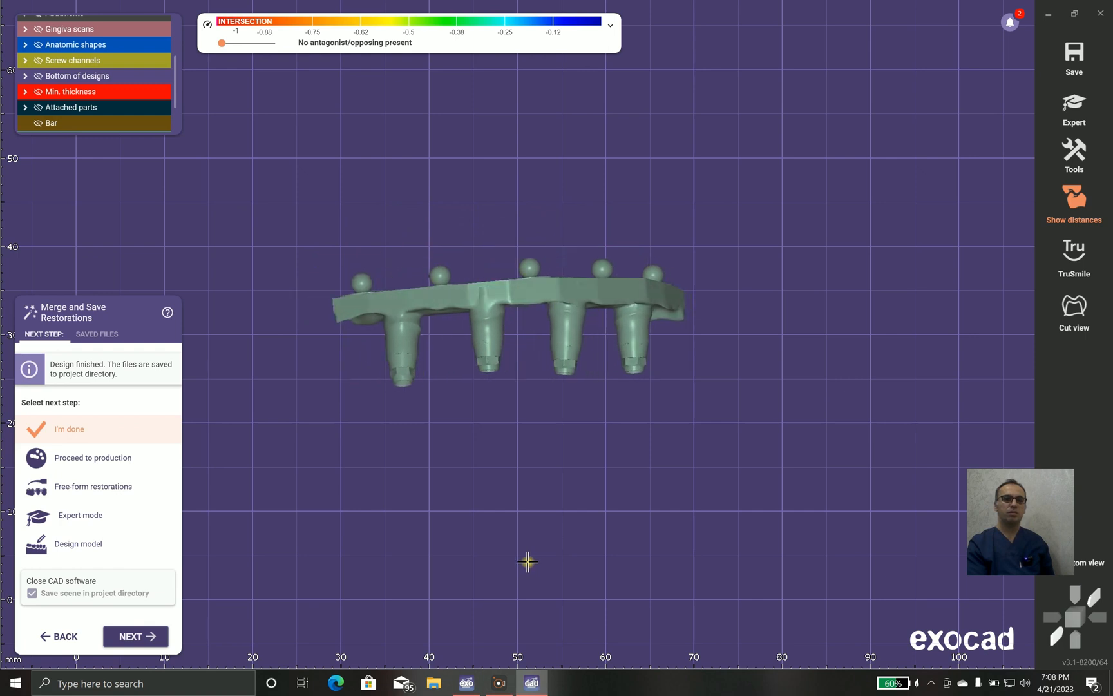
Step: Show the gingiva and jaw scans and examine the merged bar's screw holes, spheres and distal end against the tissue
left_click(62, 29)
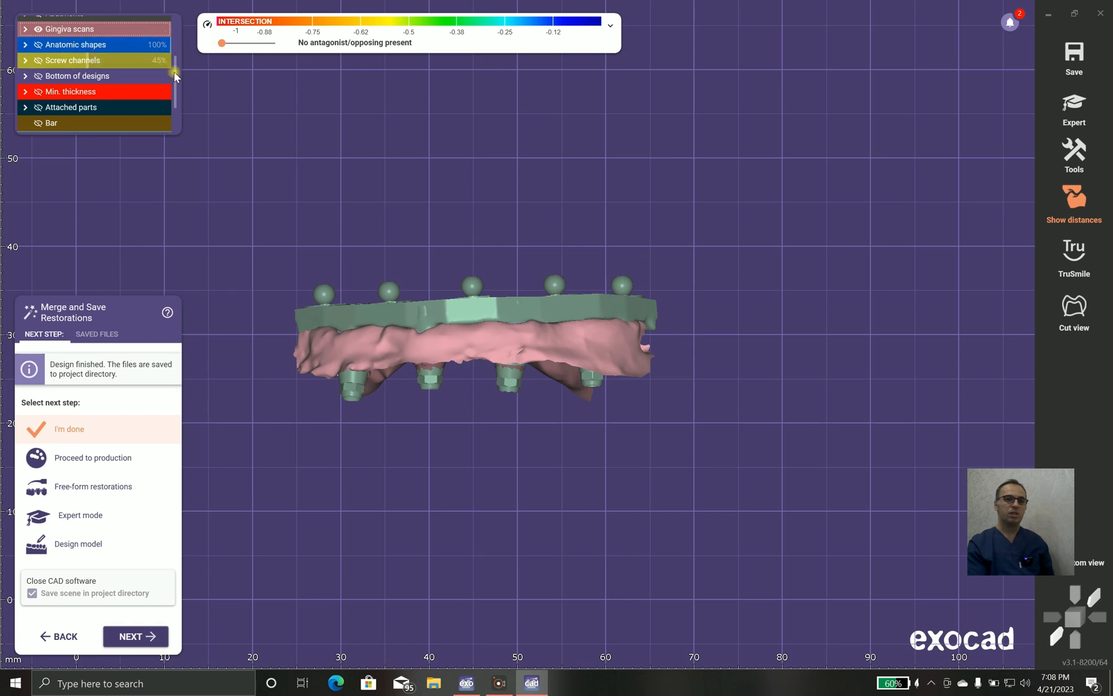
scroll(172, 54, "up", 3)
left_click(72, 38)
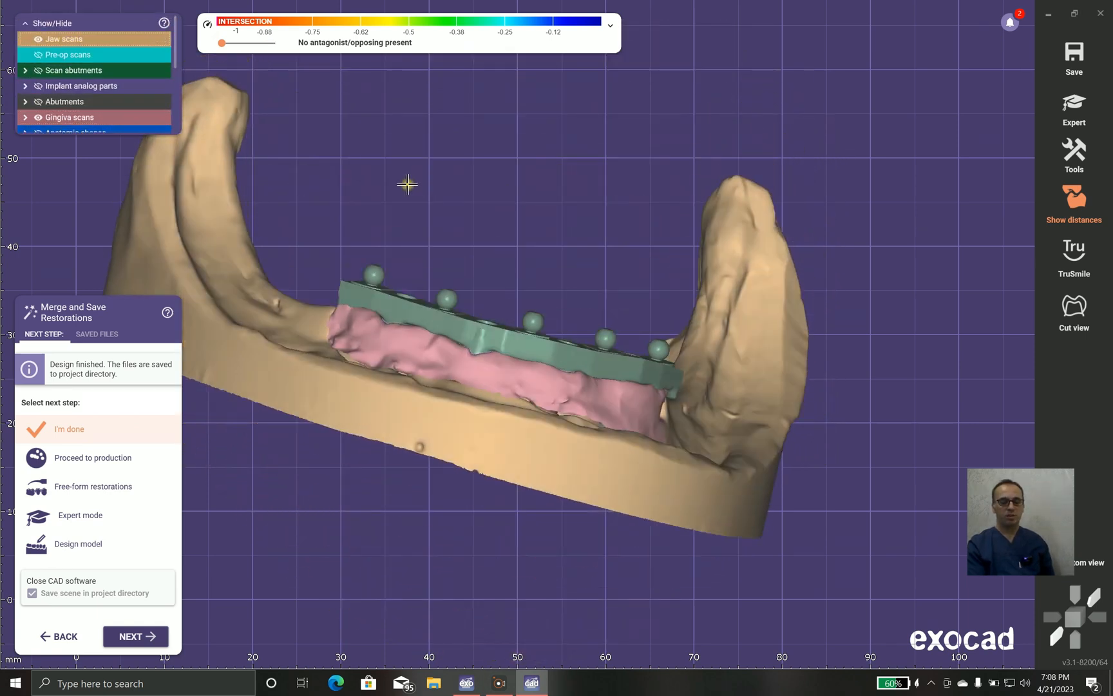
right_click_drag(407, 184, 408, 185)
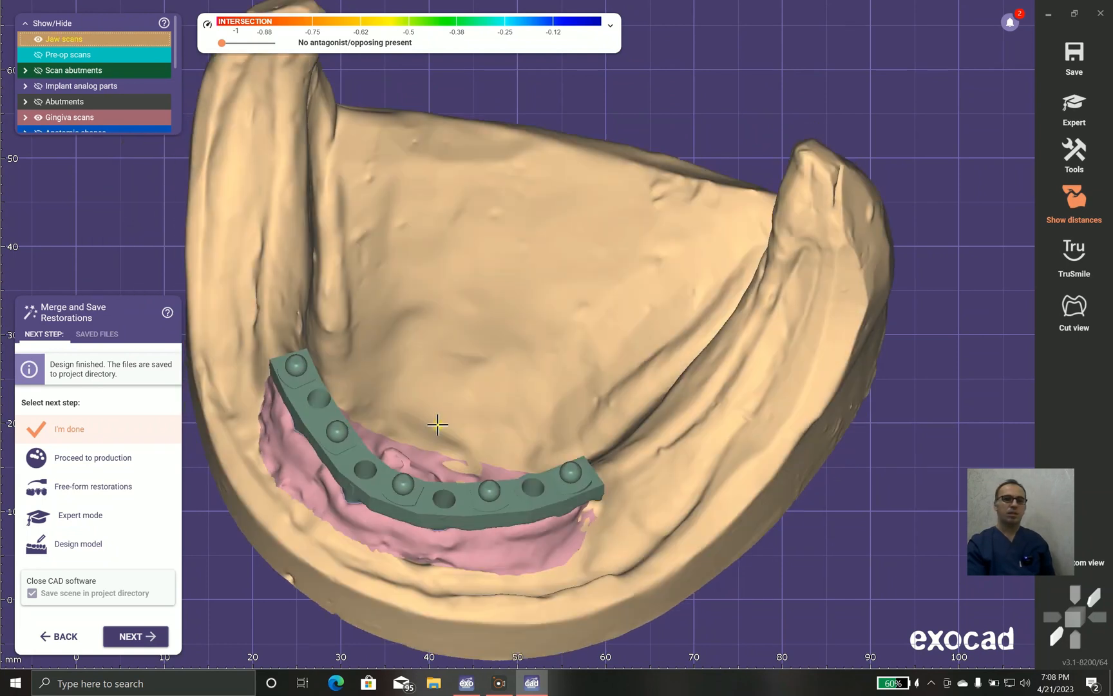
scroll(451, 509, "up", 3)
scroll(480, 496, "up", 2)
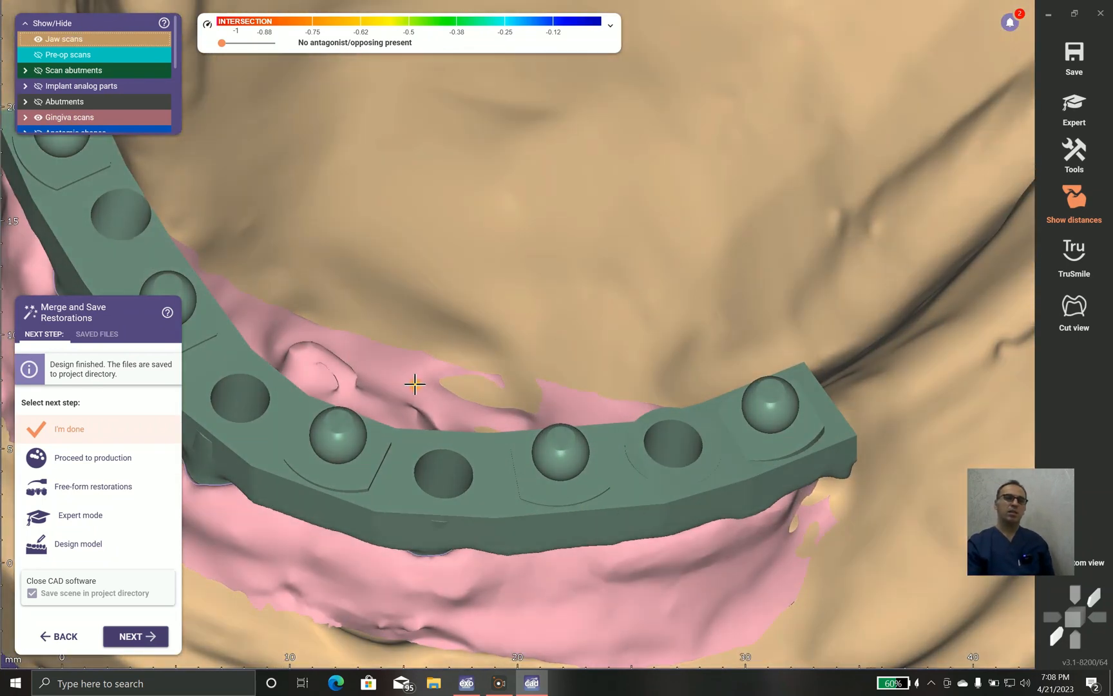
scroll(411, 386, "up", 3)
right_click_drag(411, 390, 480, 188)
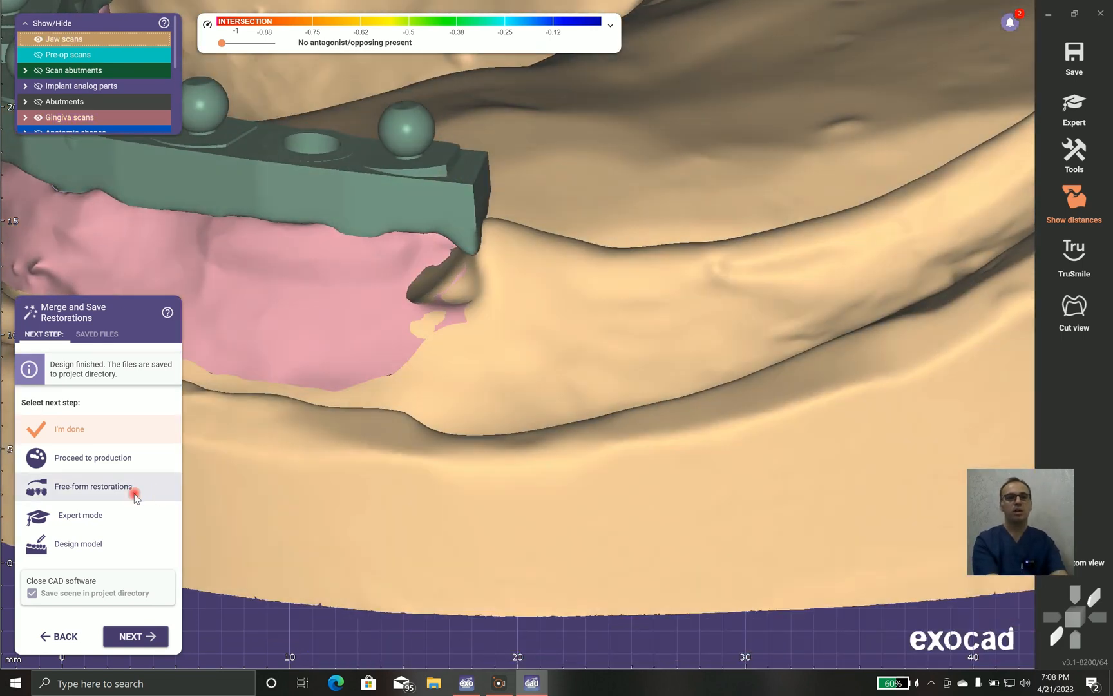
Step: Continue with Free-form restorations for the merged bar and switch to free brush editing
left_click(132, 488)
left_click(135, 635)
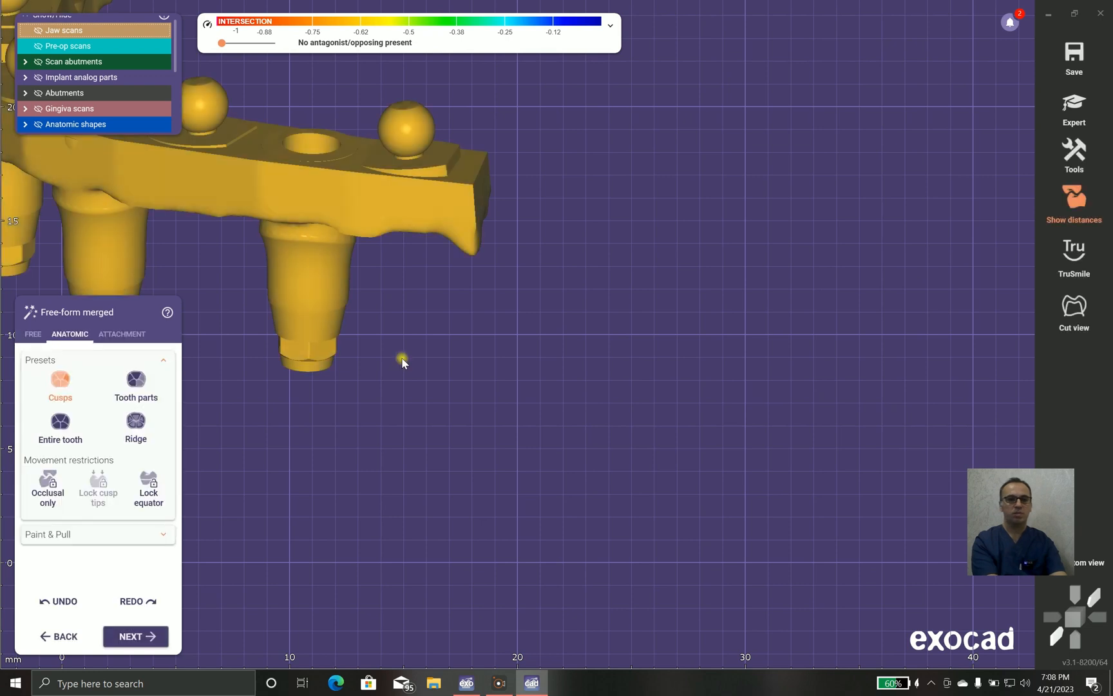
left_click(27, 334)
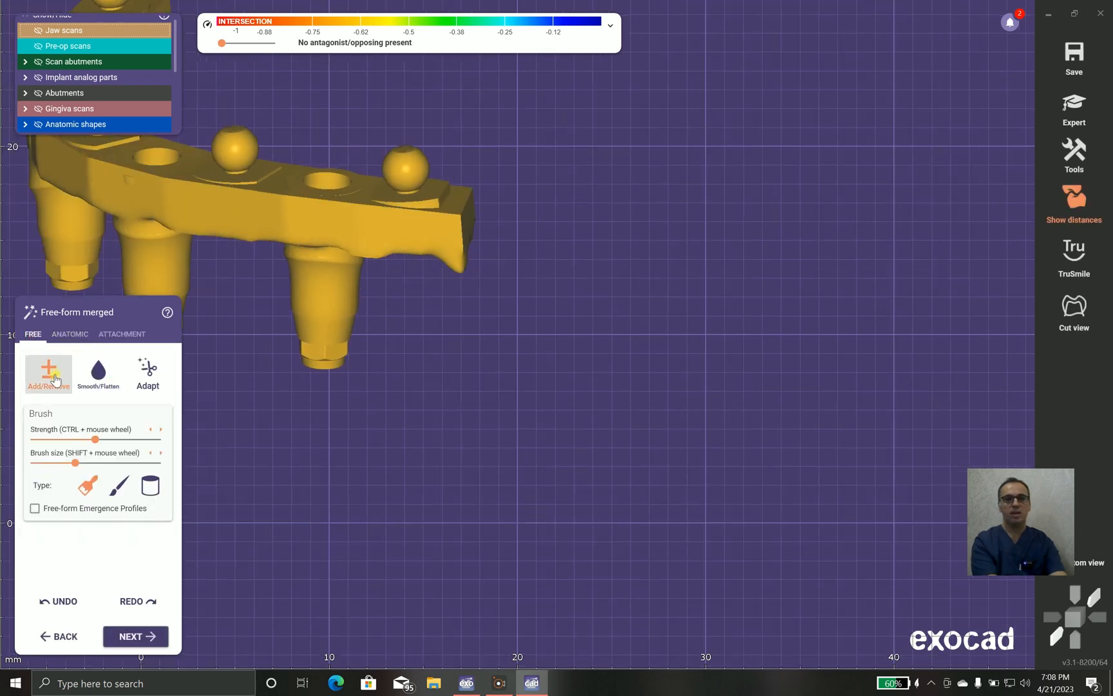
Step: Try Add/Remove and Smooth/Flatten with a smaller, cylinder-shaped brush around the bar's distal end sphere, and undo the edits
left_click(54, 462)
scroll(447, 209, "up", 4)
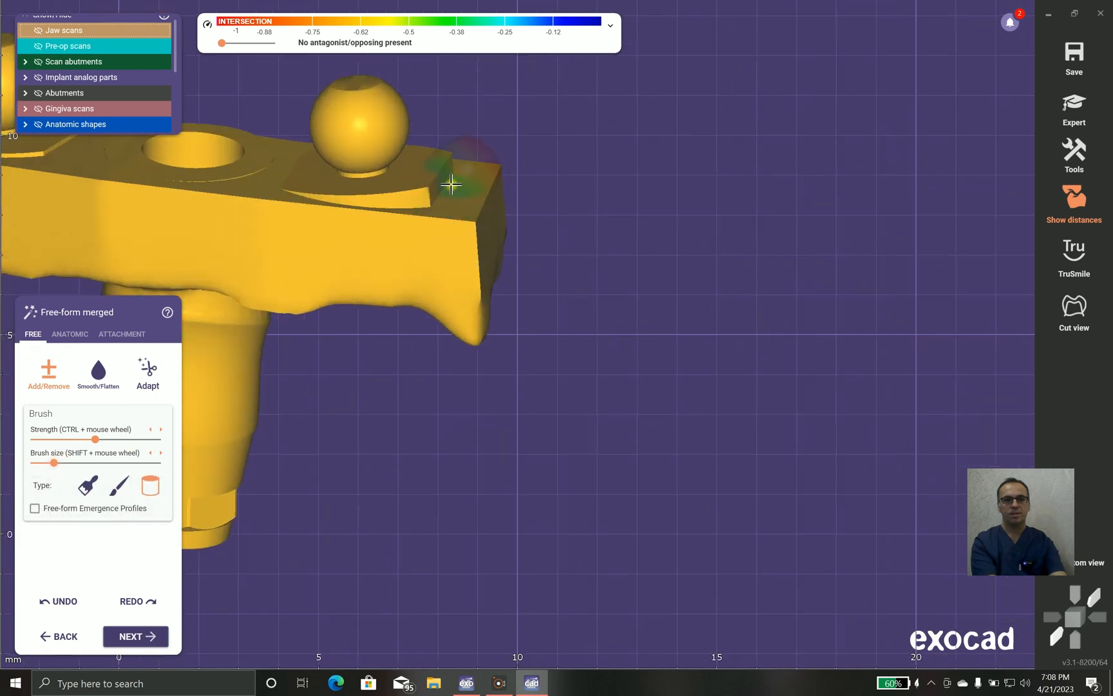
left_click_drag(451, 176, 410, 200)
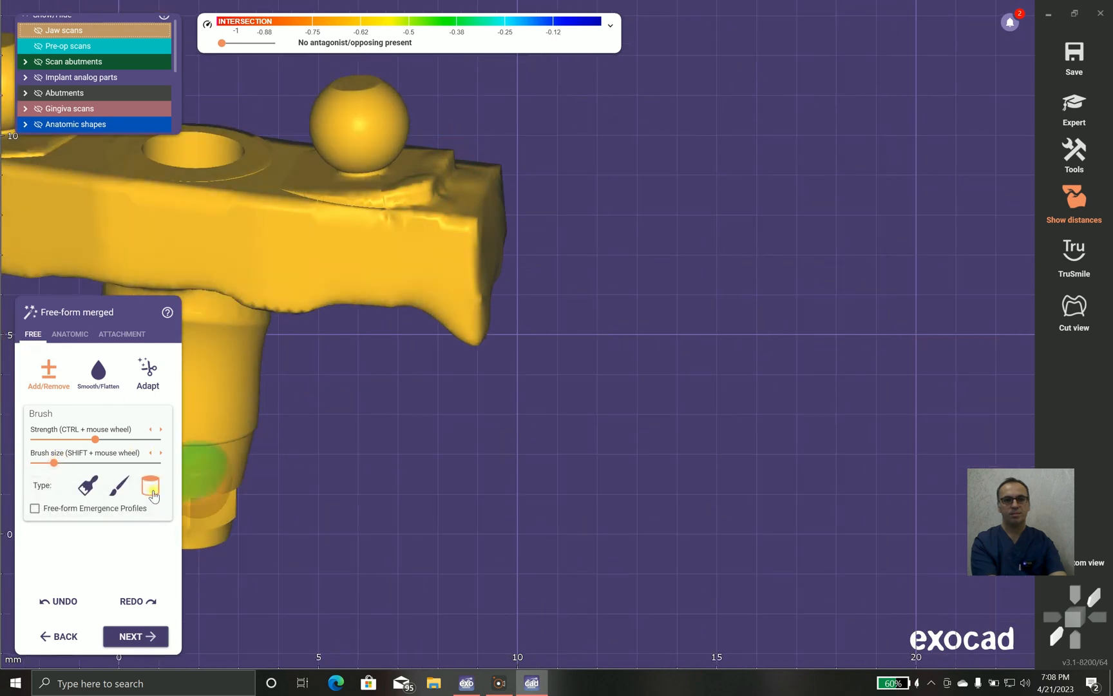
left_click(47, 602)
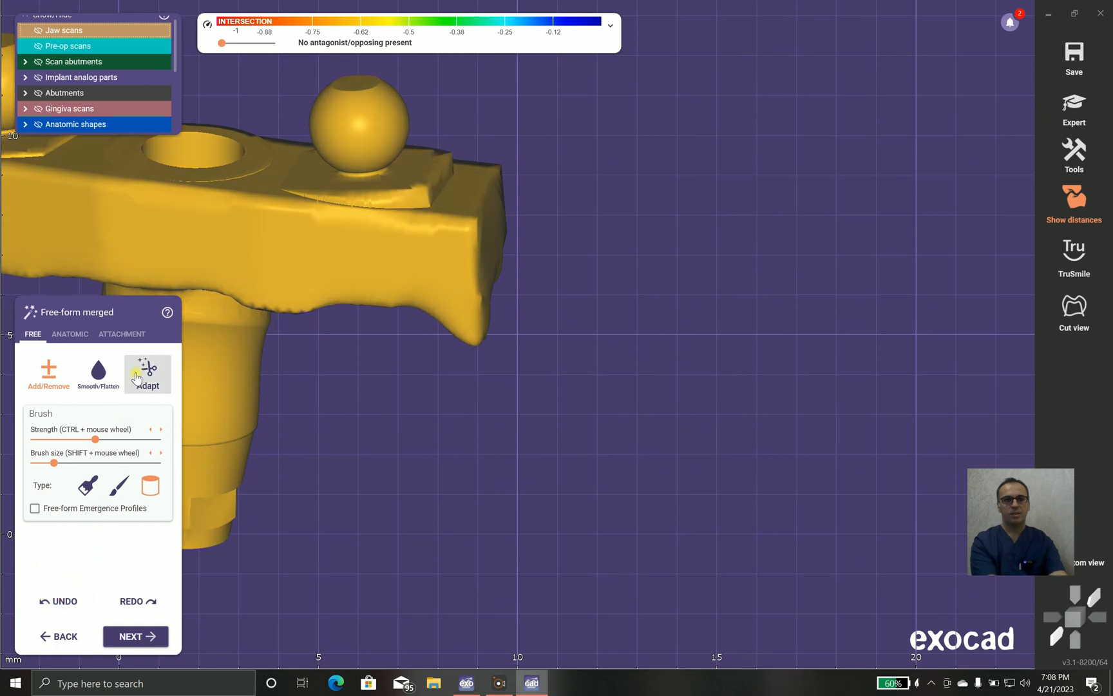
left_click(98, 373)
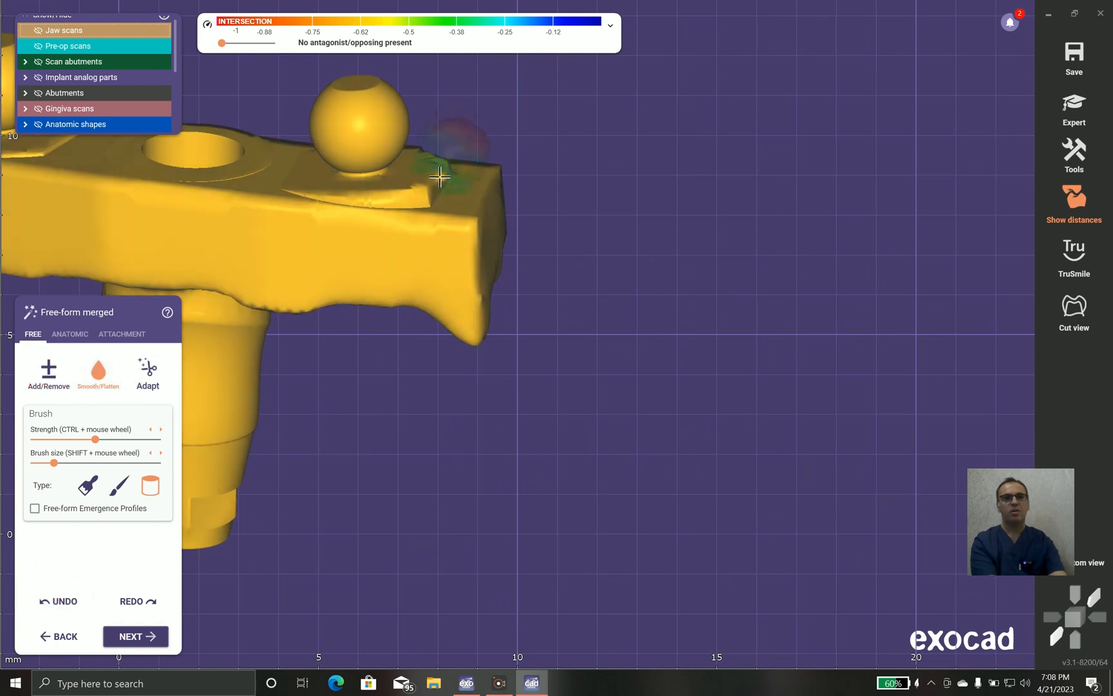
left_click(52, 606)
left_click(51, 605)
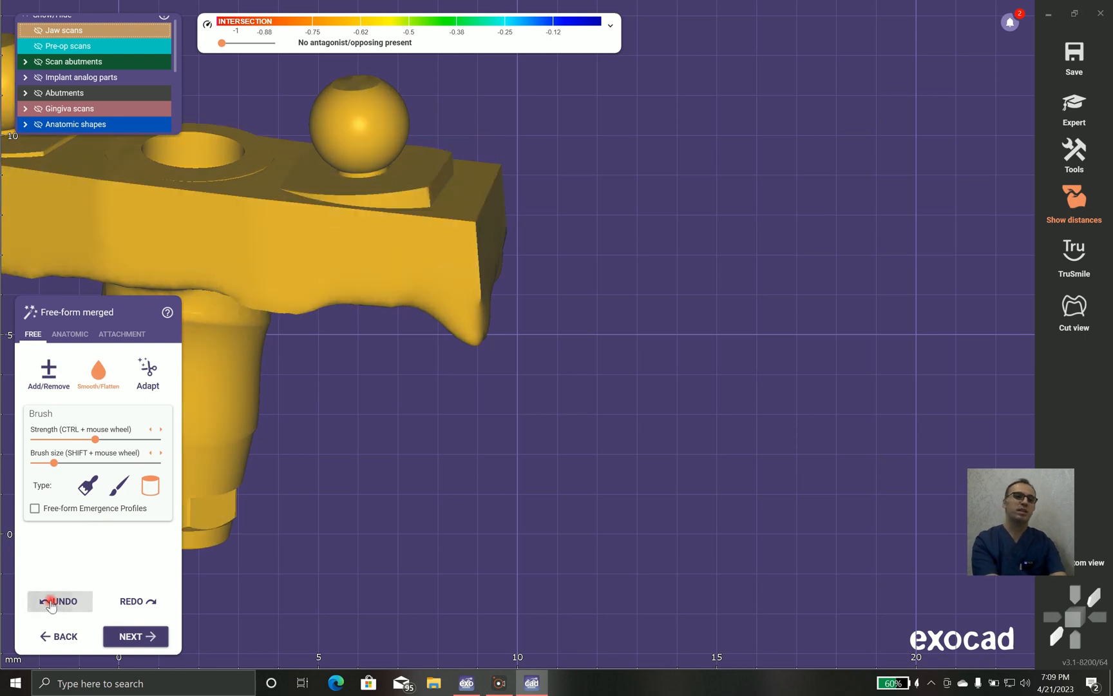
Step: Show all hidden scans and parts together with the merged bar
scroll(276, 452, "down", 5)
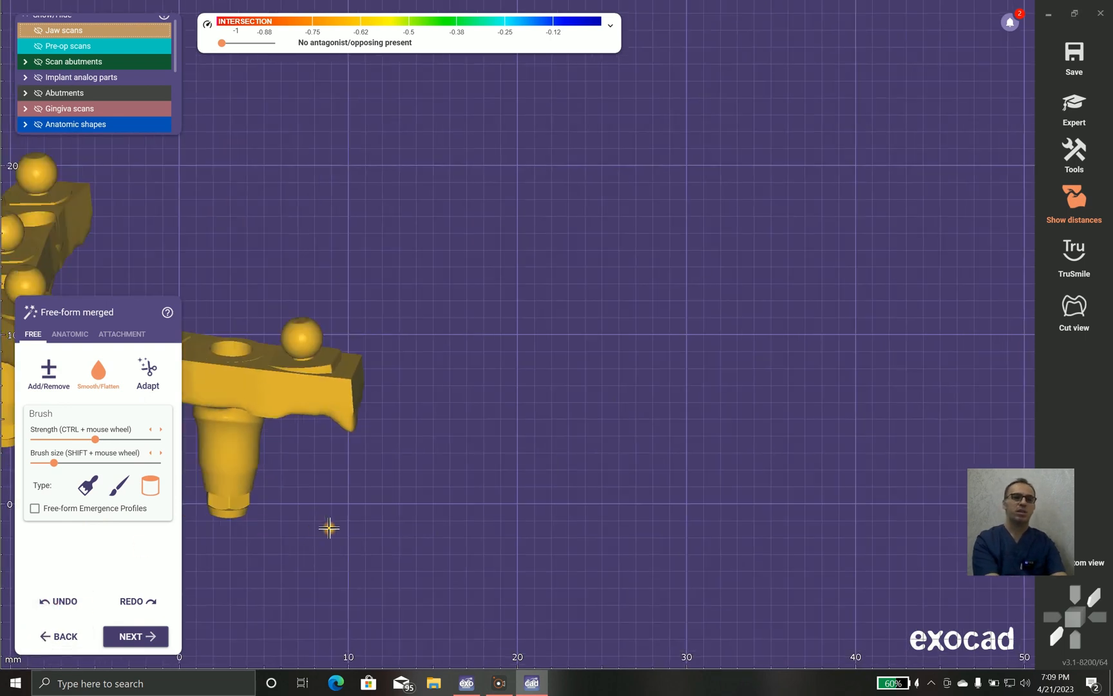
right_click_drag(539, 471, 537, 445)
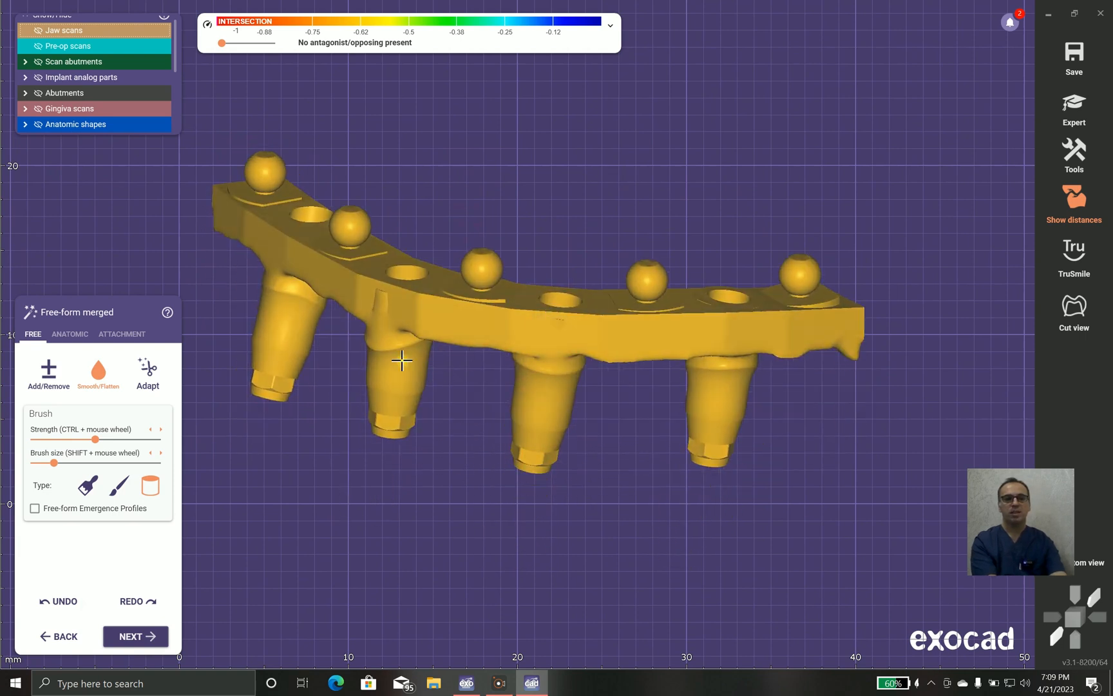
right_click_drag(318, 472, 318, 501)
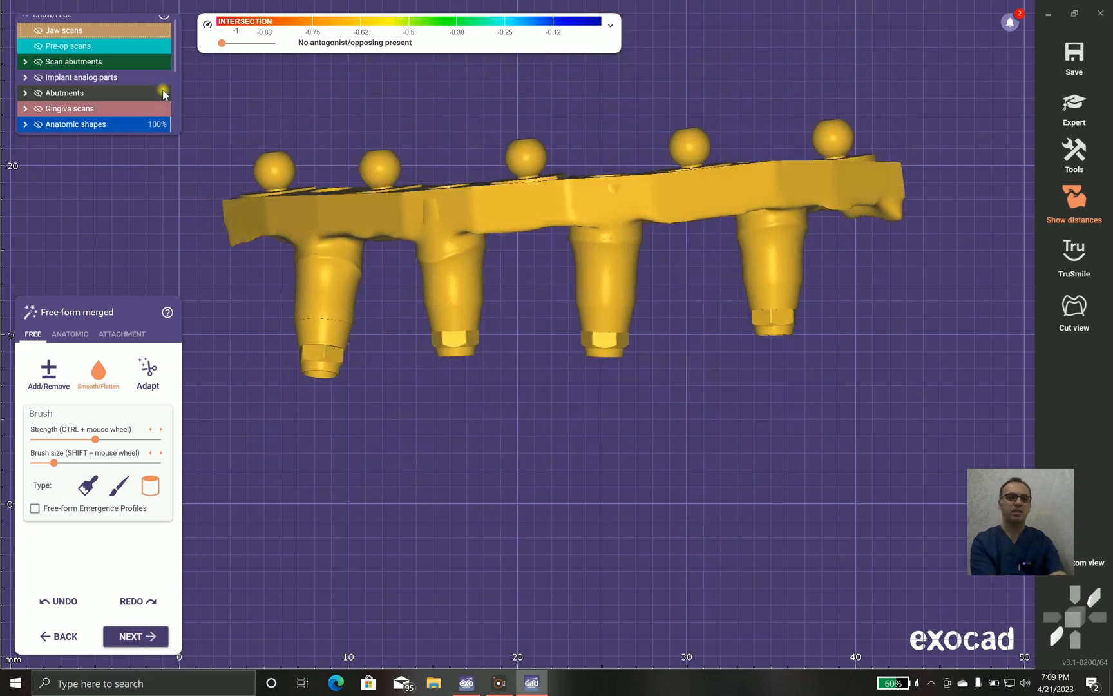
left_click_drag(174, 54, 174, 131)
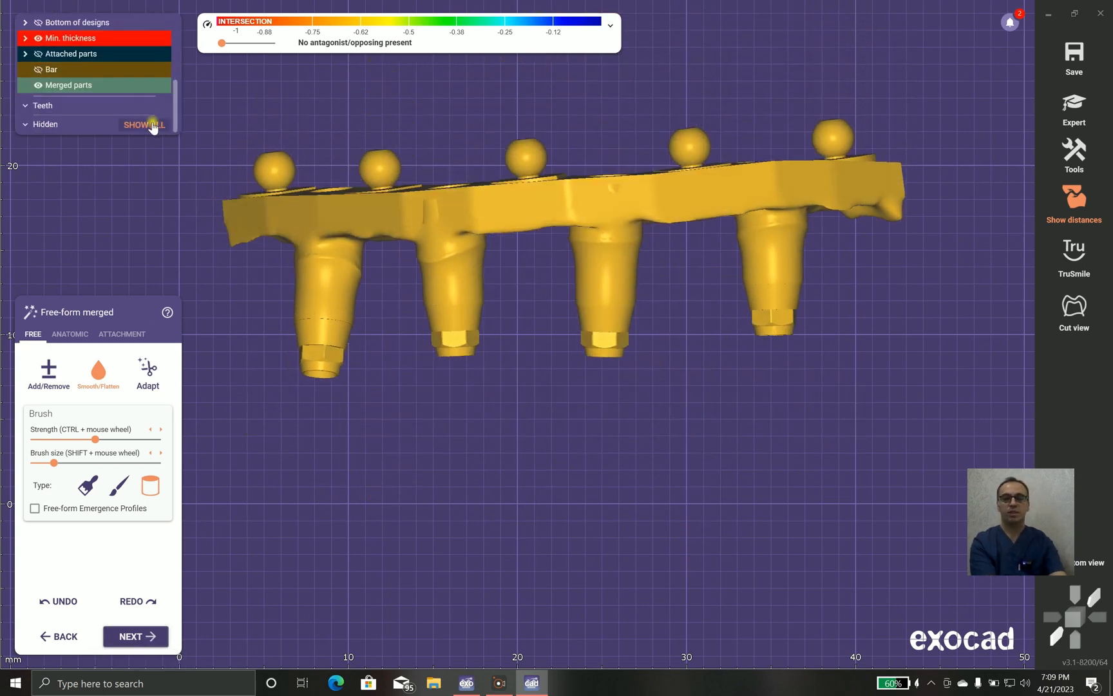
left_click(152, 123)
scroll(243, 194, "down", 5)
right_click_drag(396, 274, 396, 322)
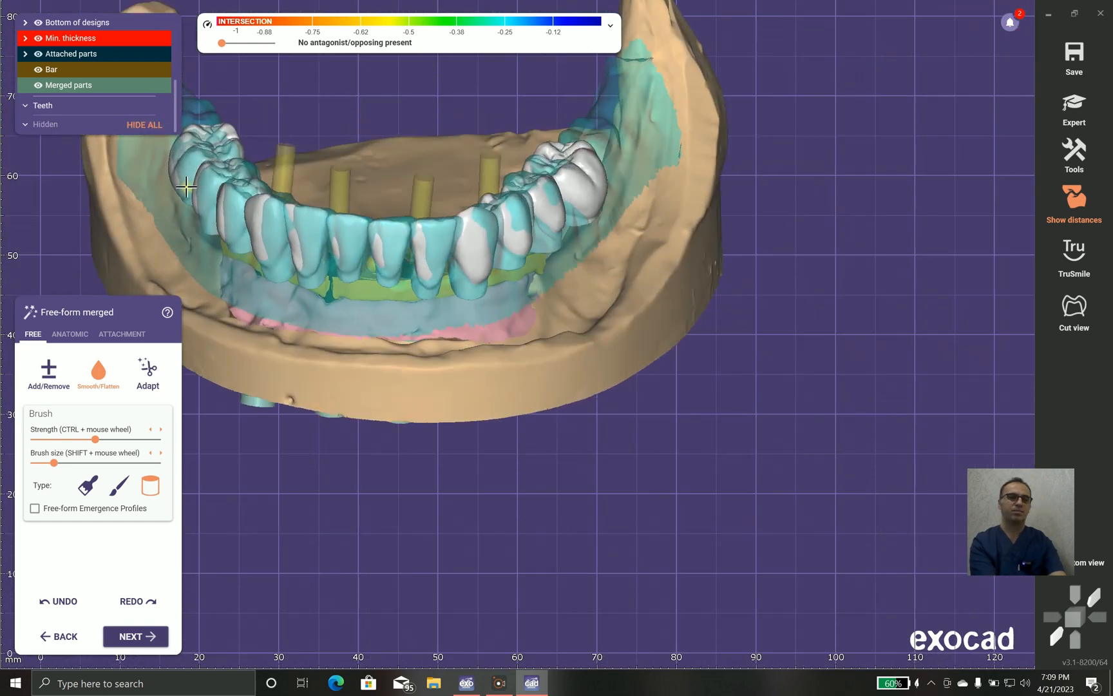
Step: Hide the anatomic shapes and the scan abutments to expose the bar within the pre-op scan and jaw model
left_click_drag(175, 83, 175, 54)
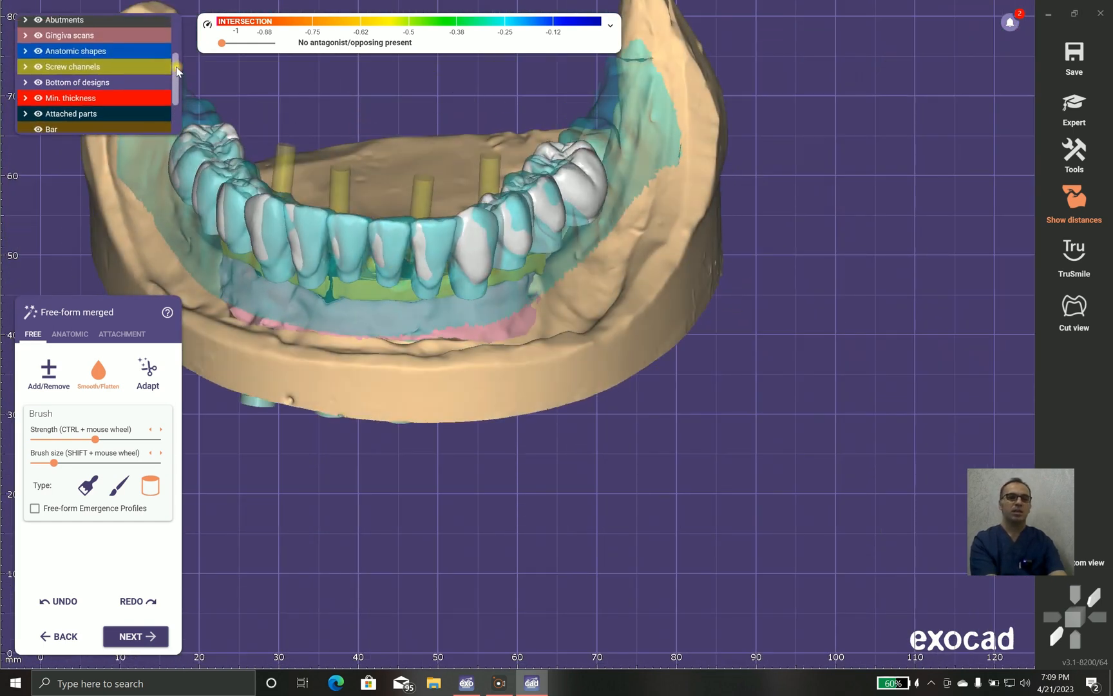
left_click(37, 52)
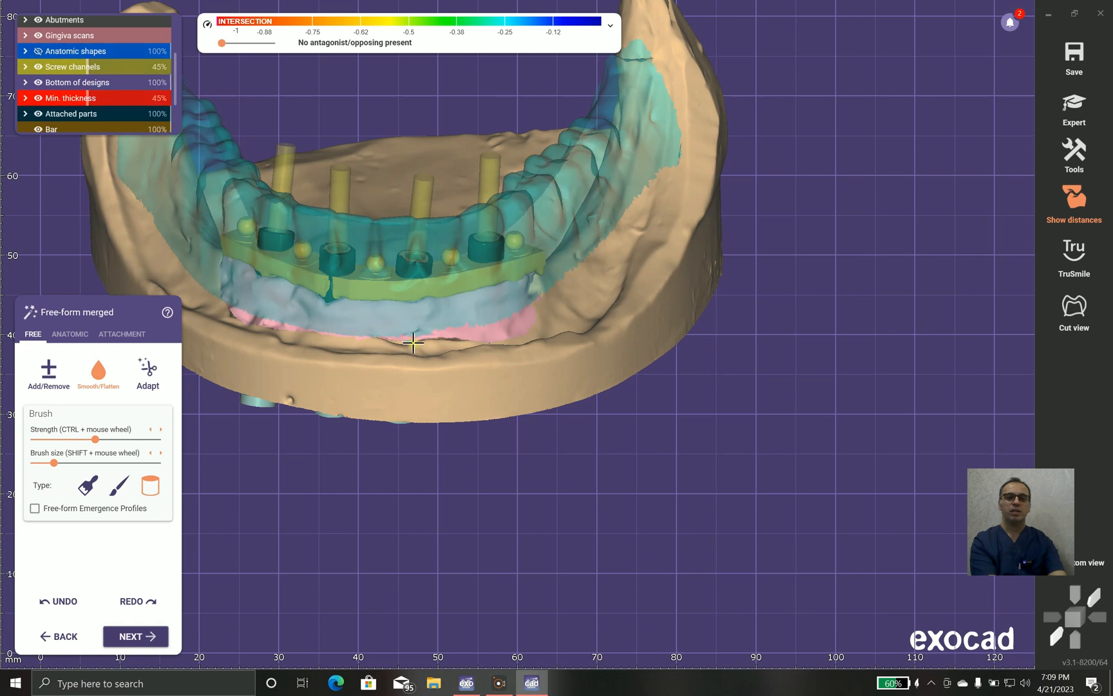
scroll(425, 335, "down", 3)
right_click_drag(429, 318, 430, 279)
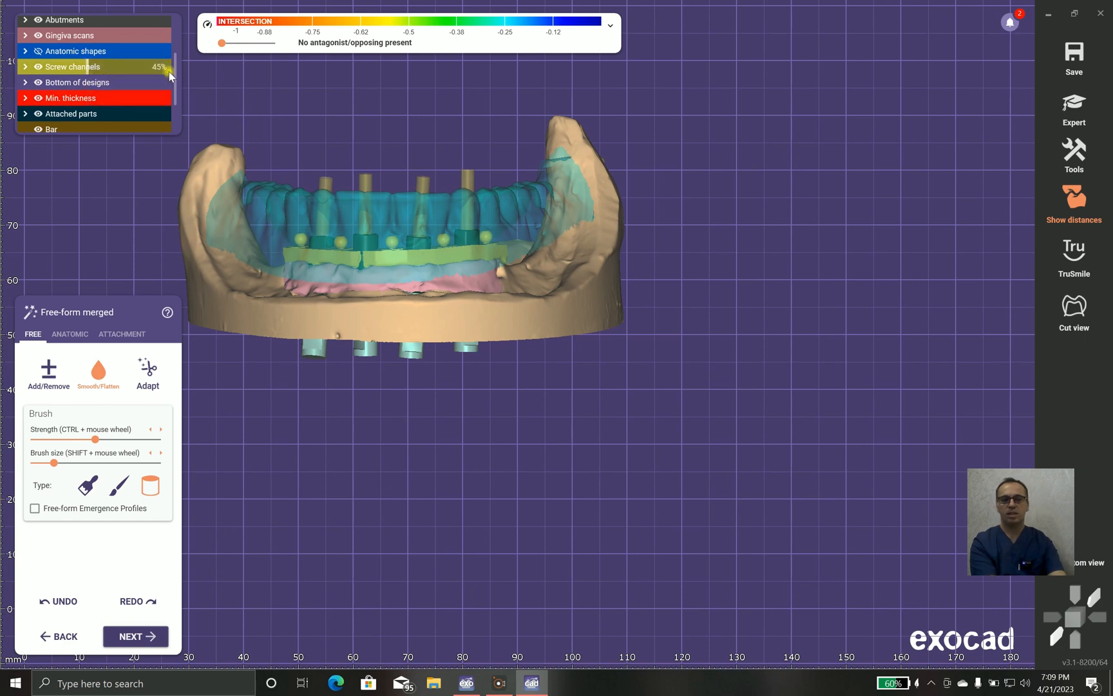
left_click_drag(175, 79, 175, 57)
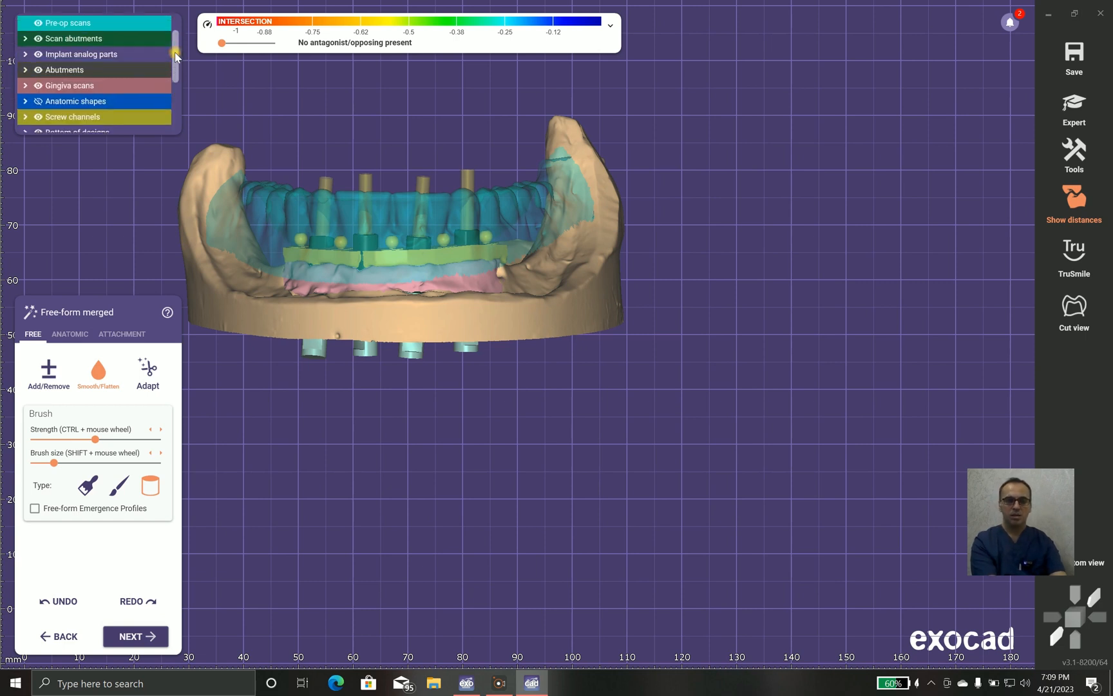
left_click(38, 39)
mouse_move(471, 312)
right_mouse_down()
mouse_move(475, 325)
mouse_move(474, 309)
right_mouse_up()
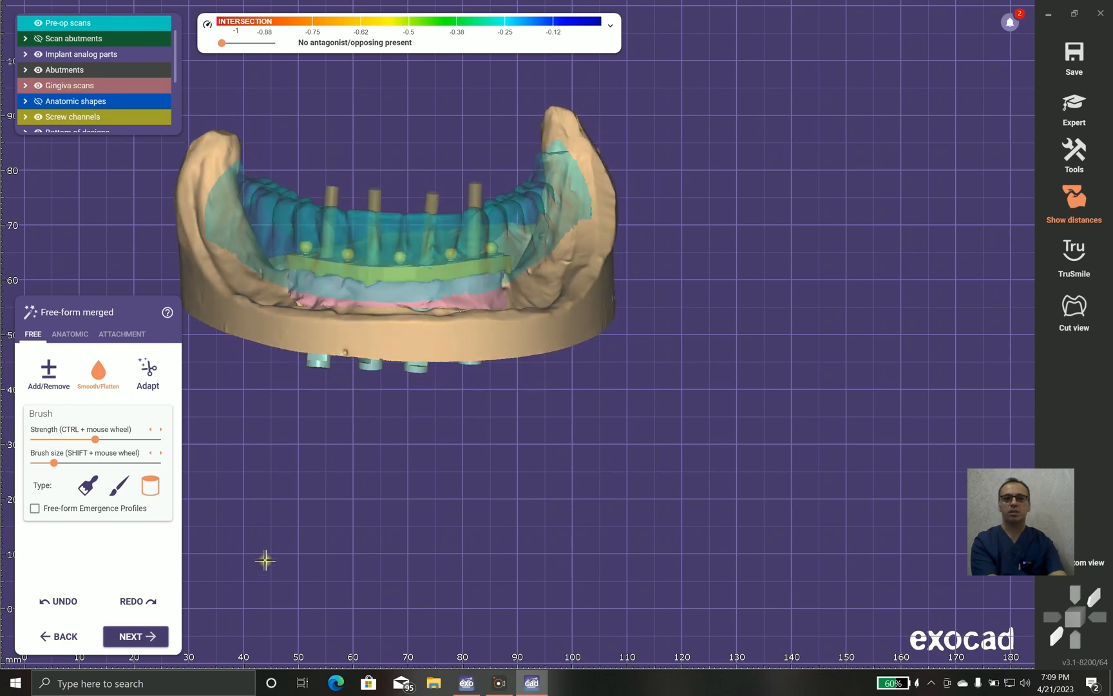
Step: Finish free-forming the merged bar and save the modifications to its bar_slm_cad STL file
left_click(122, 638)
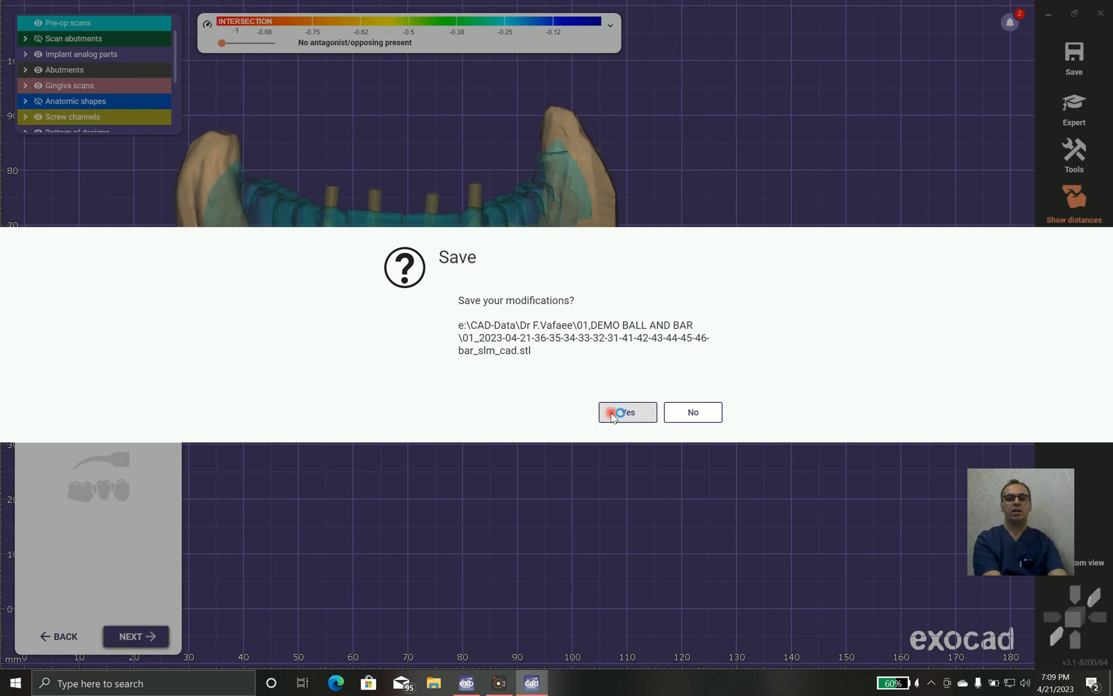
left_click(613, 416)
left_click(515, 192)
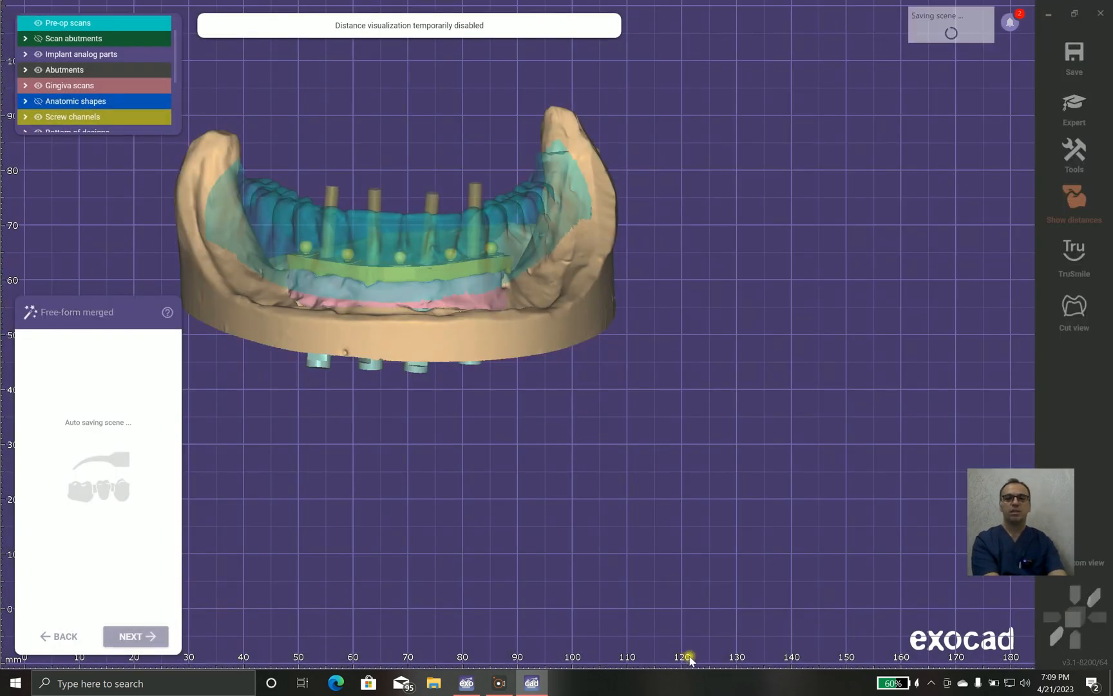